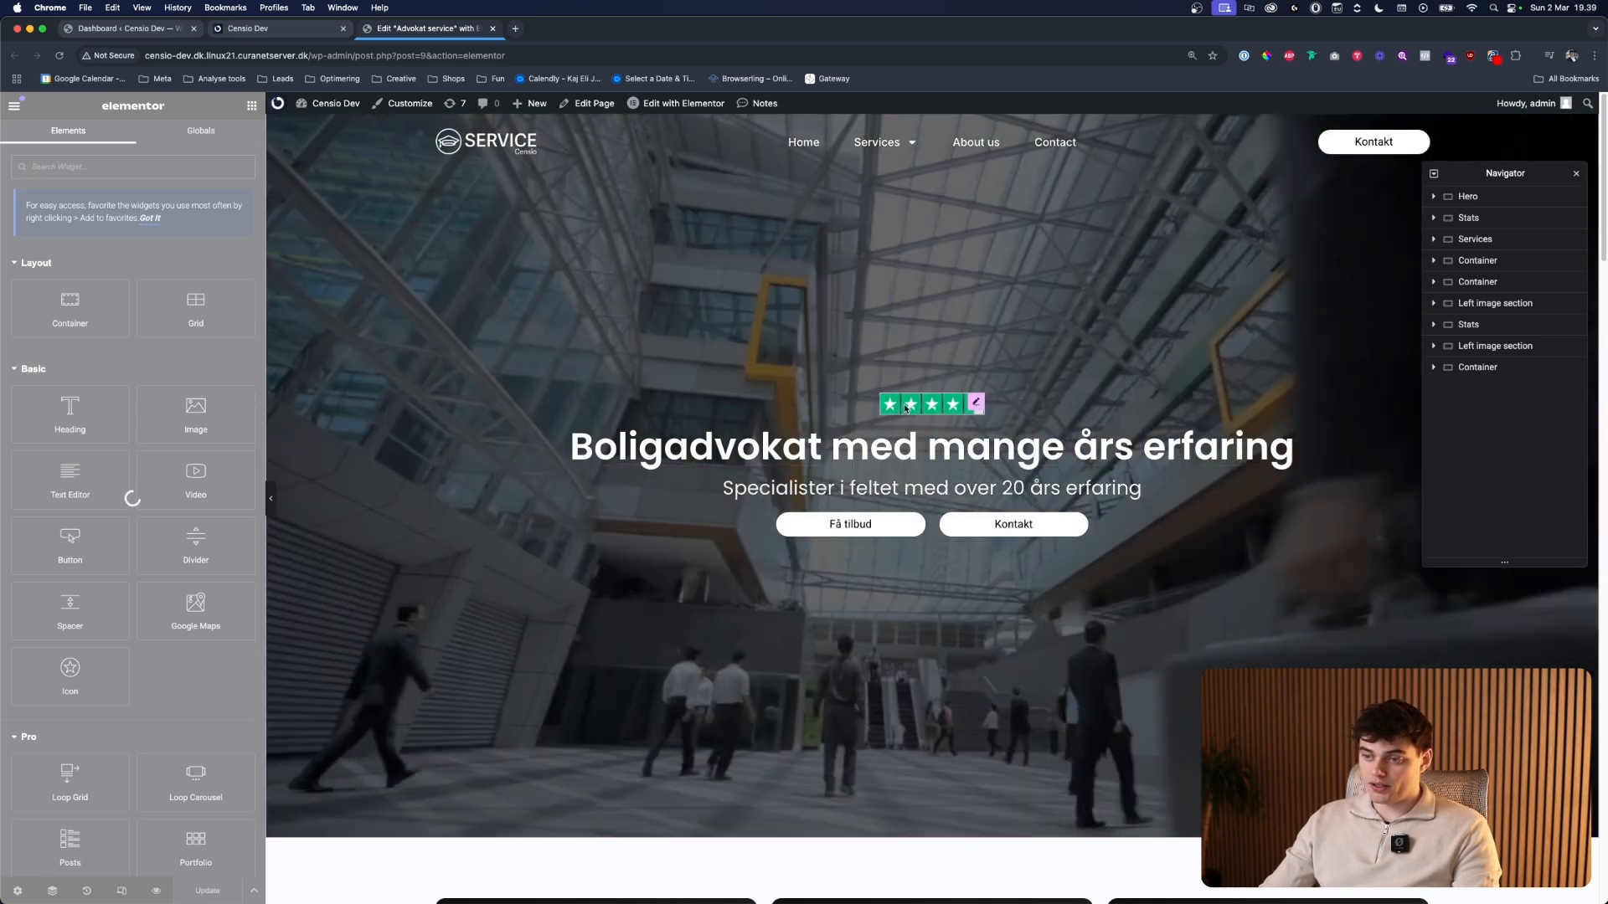
- Examine the hero section's Trustpilot image, main heading, subheading and button row, and close the Navigator
click(925, 405)
click(884, 448)
click(826, 491)
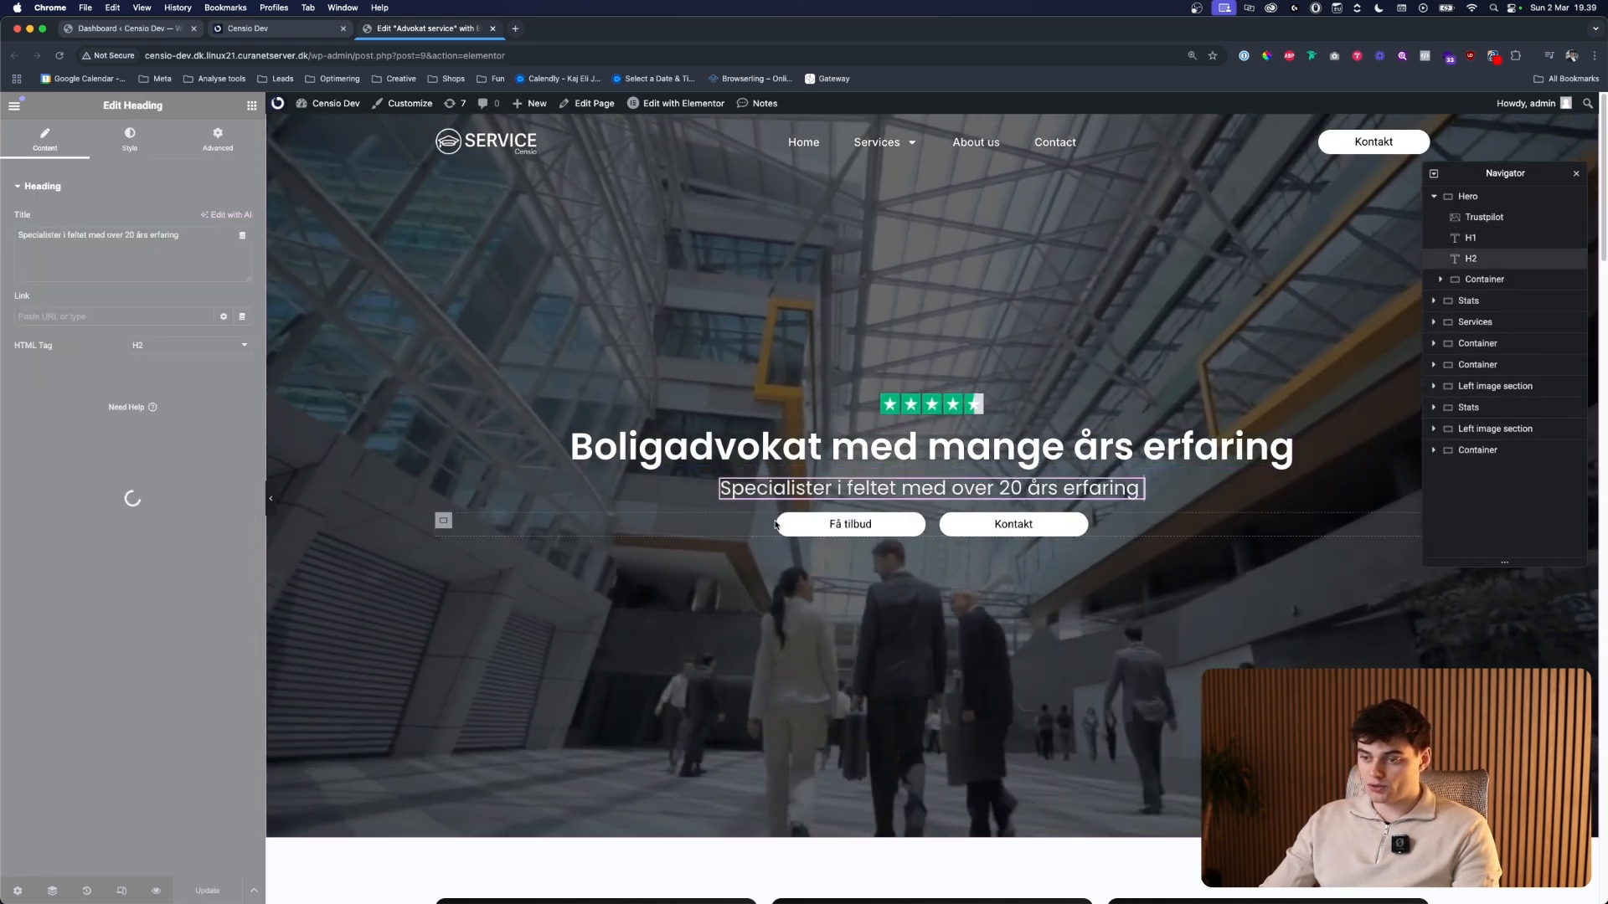
click(727, 523)
click(712, 482)
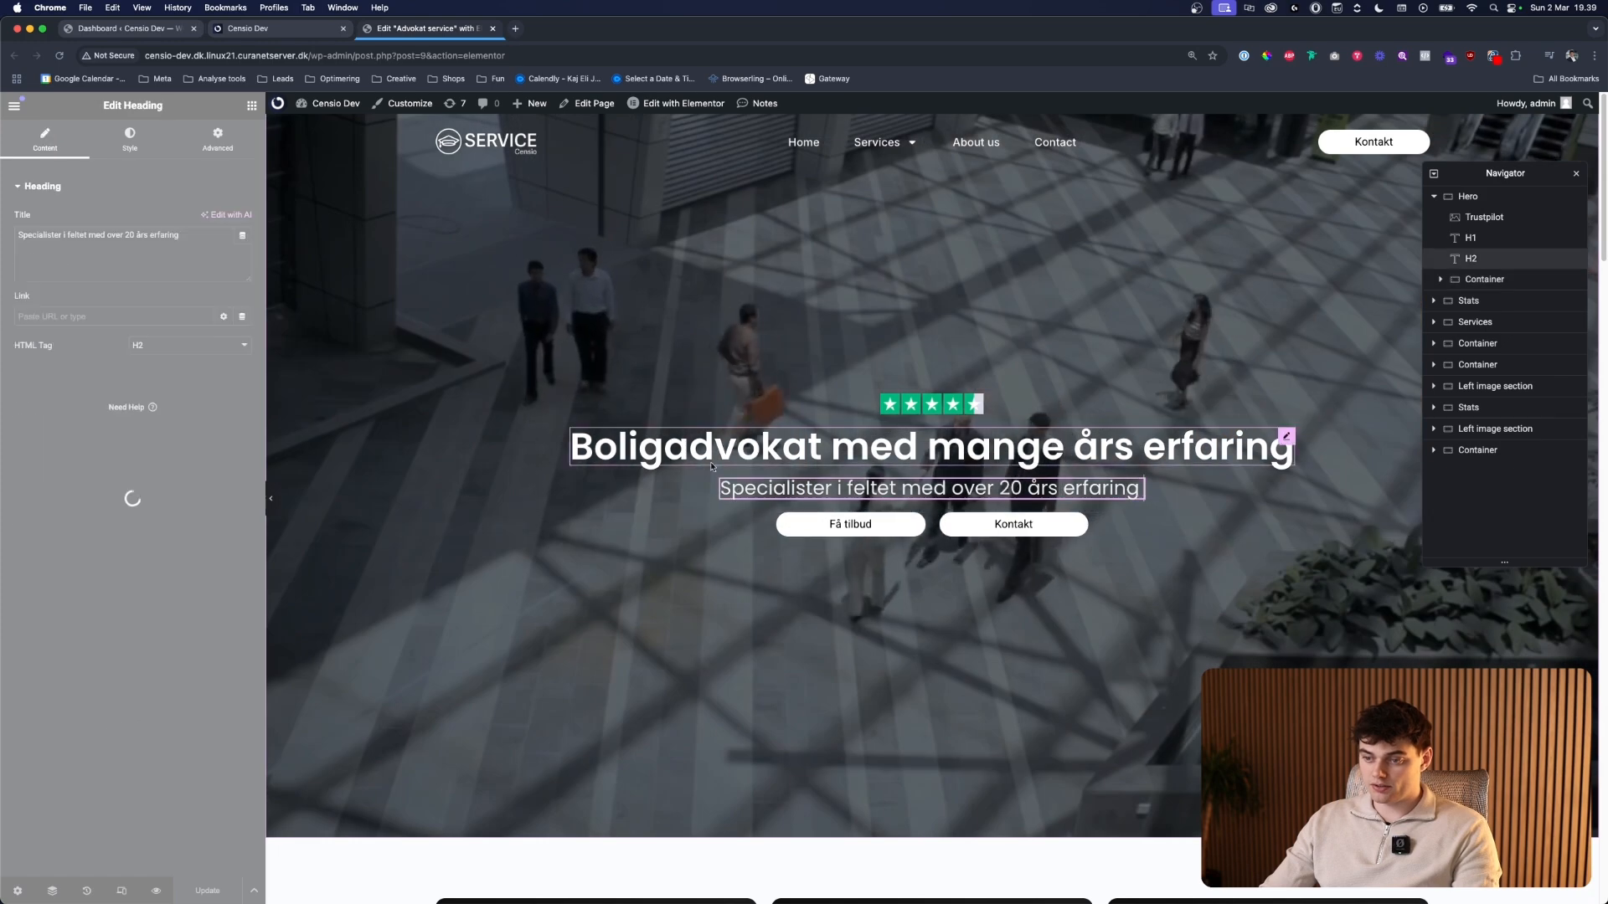
click(834, 418)
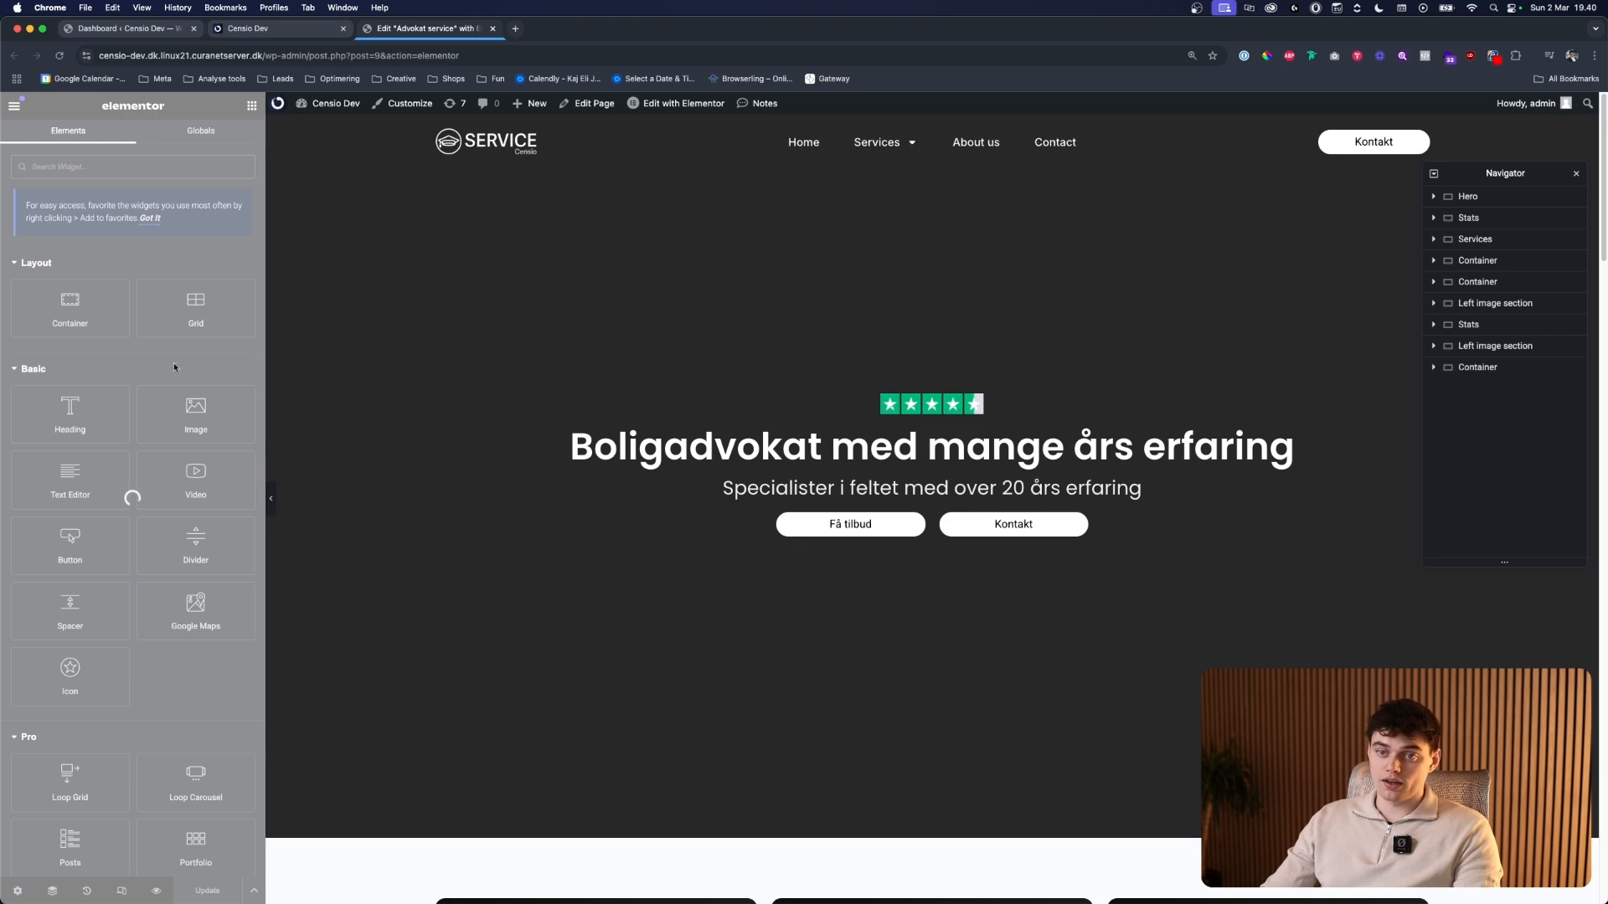
click(811, 429)
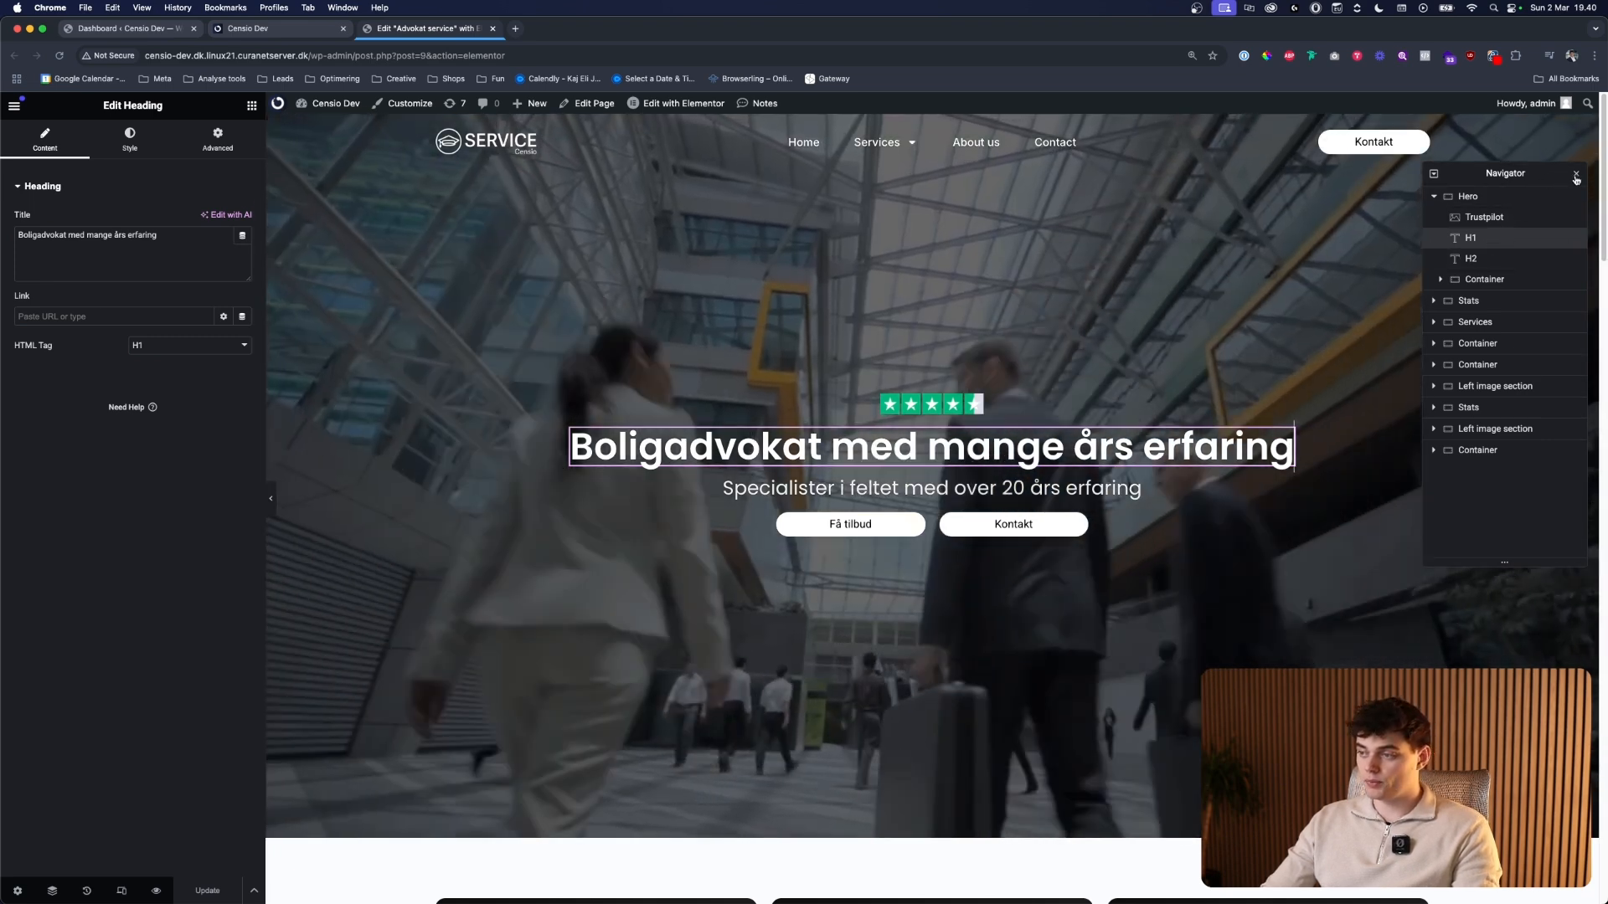
click(1576, 176)
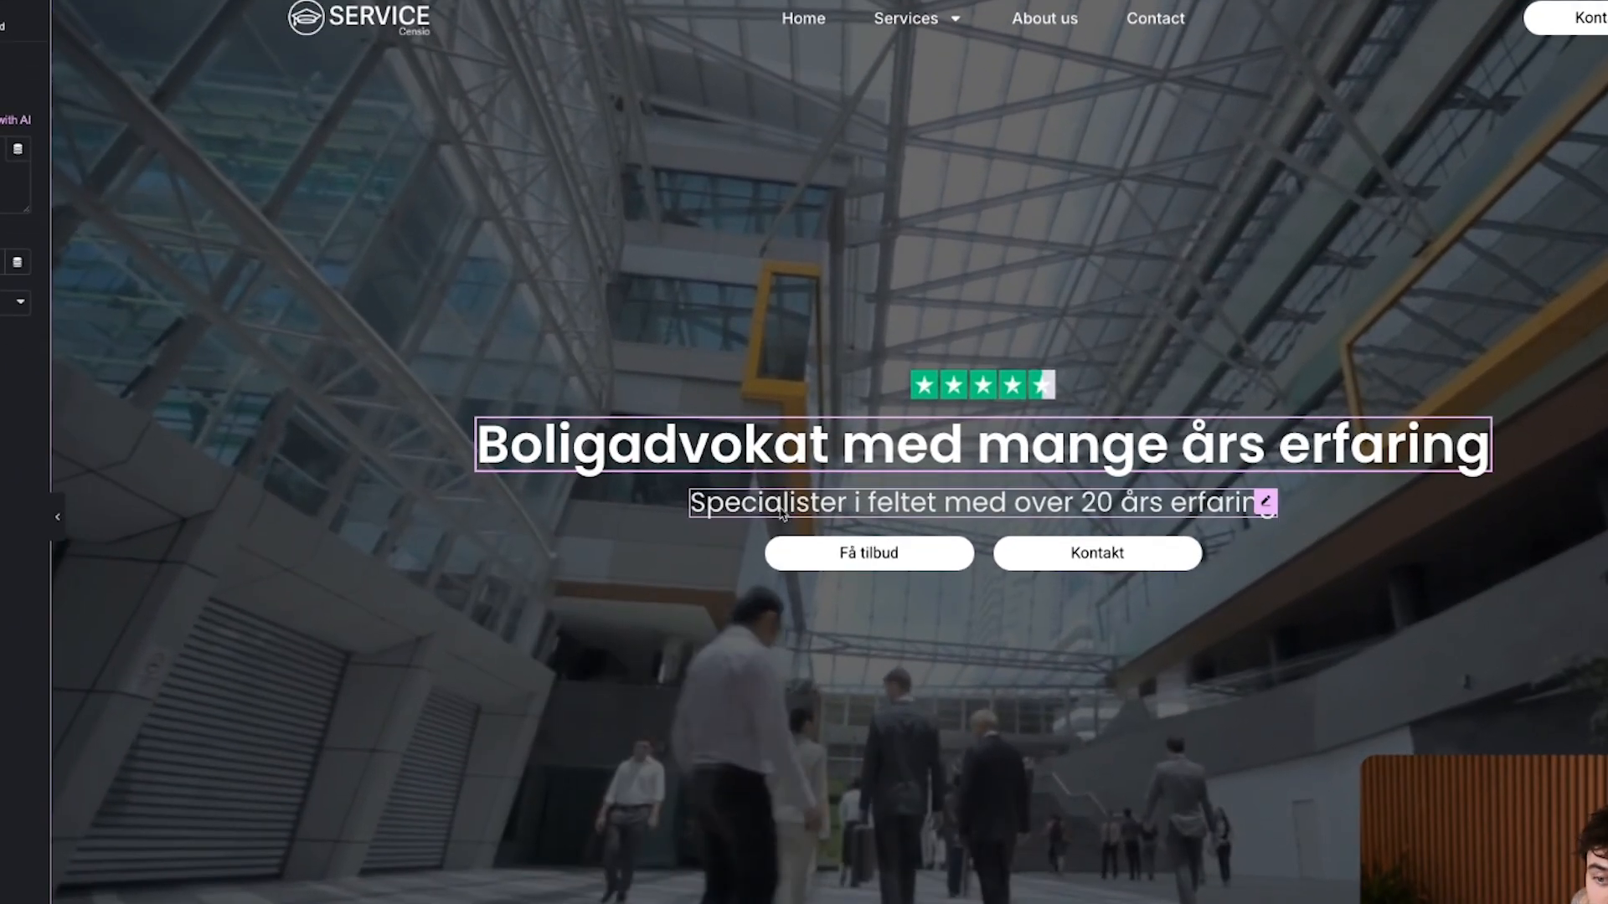
- Copy the hero's main heading "Boligadvokat med mange års erfaring" and paste it after the "Skal vi hjælpe dig?" heading
right_click(759, 452)
click(777, 545)
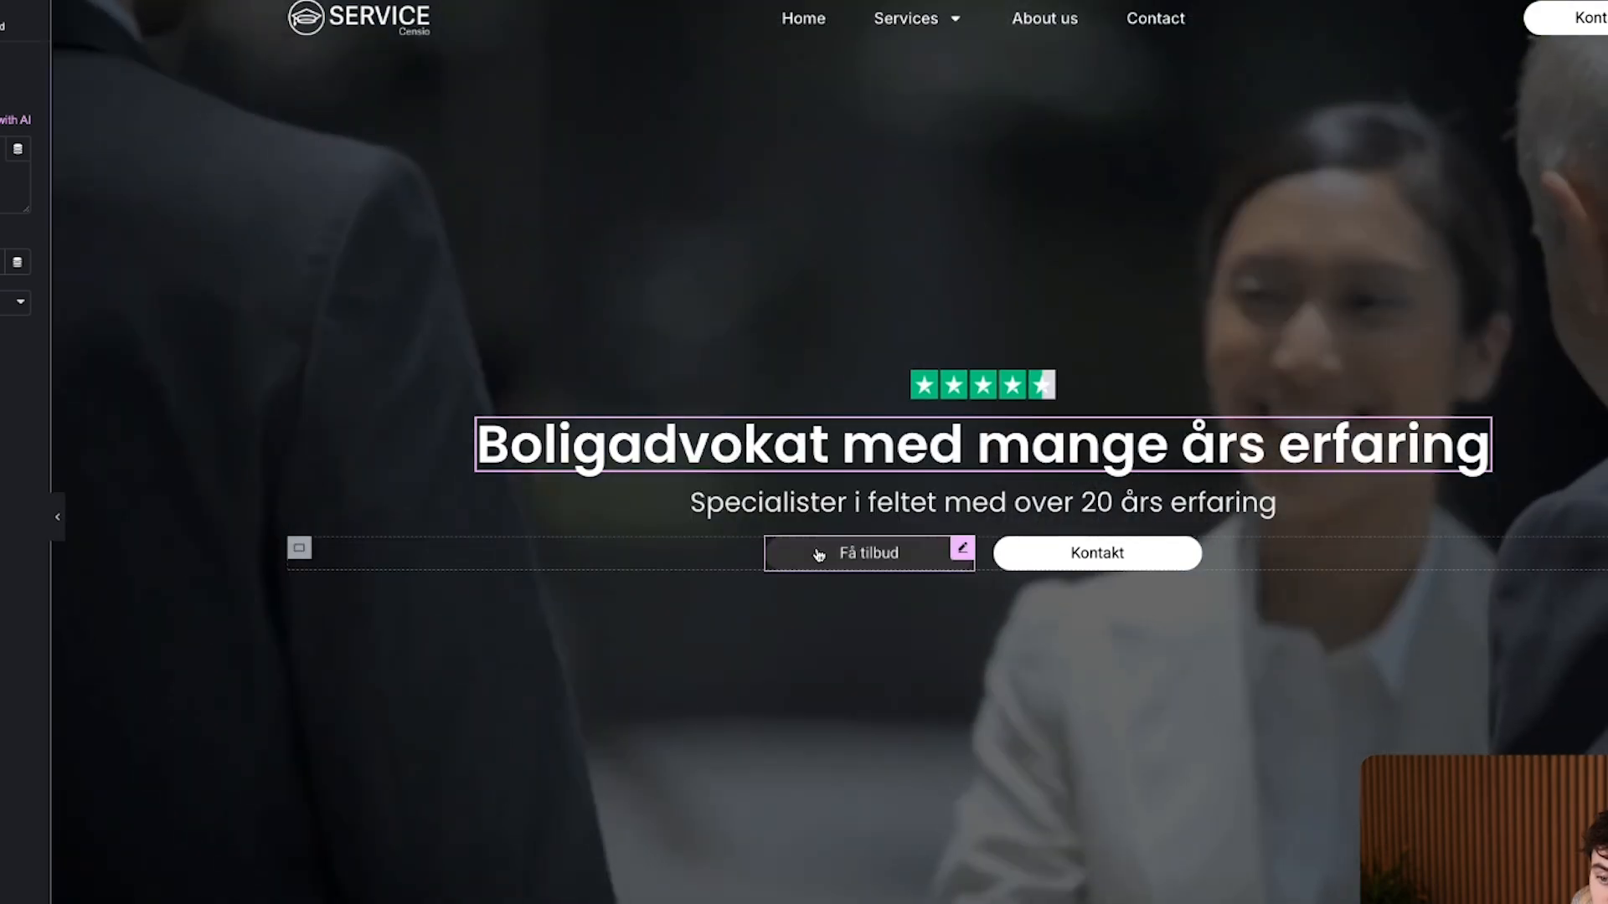
scroll(821, 599, down, 6)
scroll(706, 733, down, 1)
right_click(552, 676)
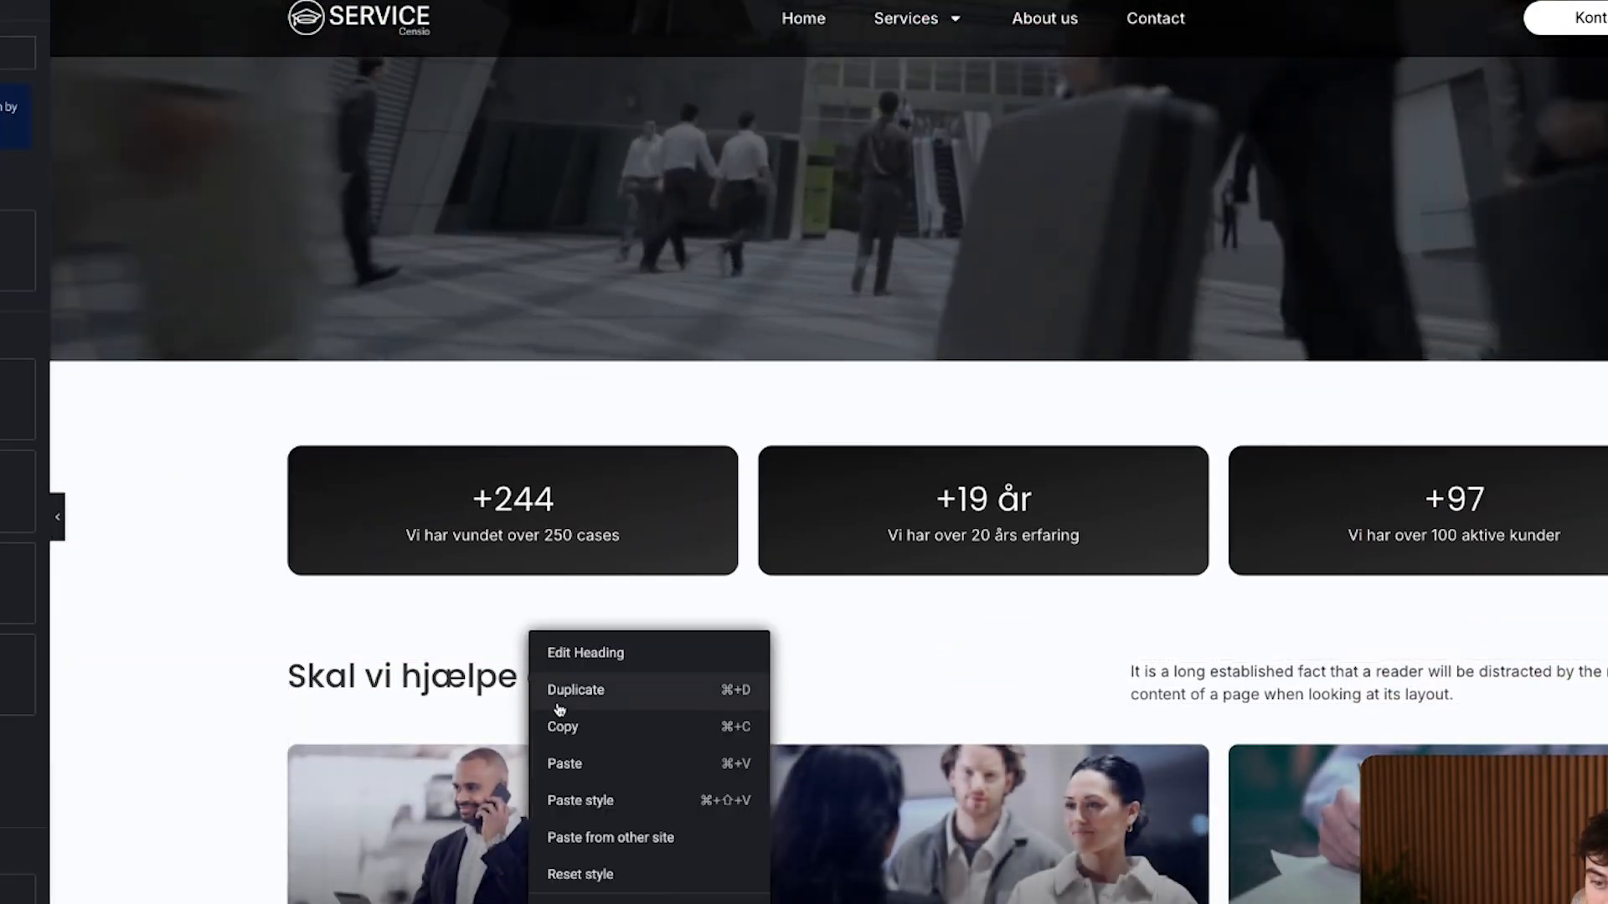
click(561, 765)
click(970, 715)
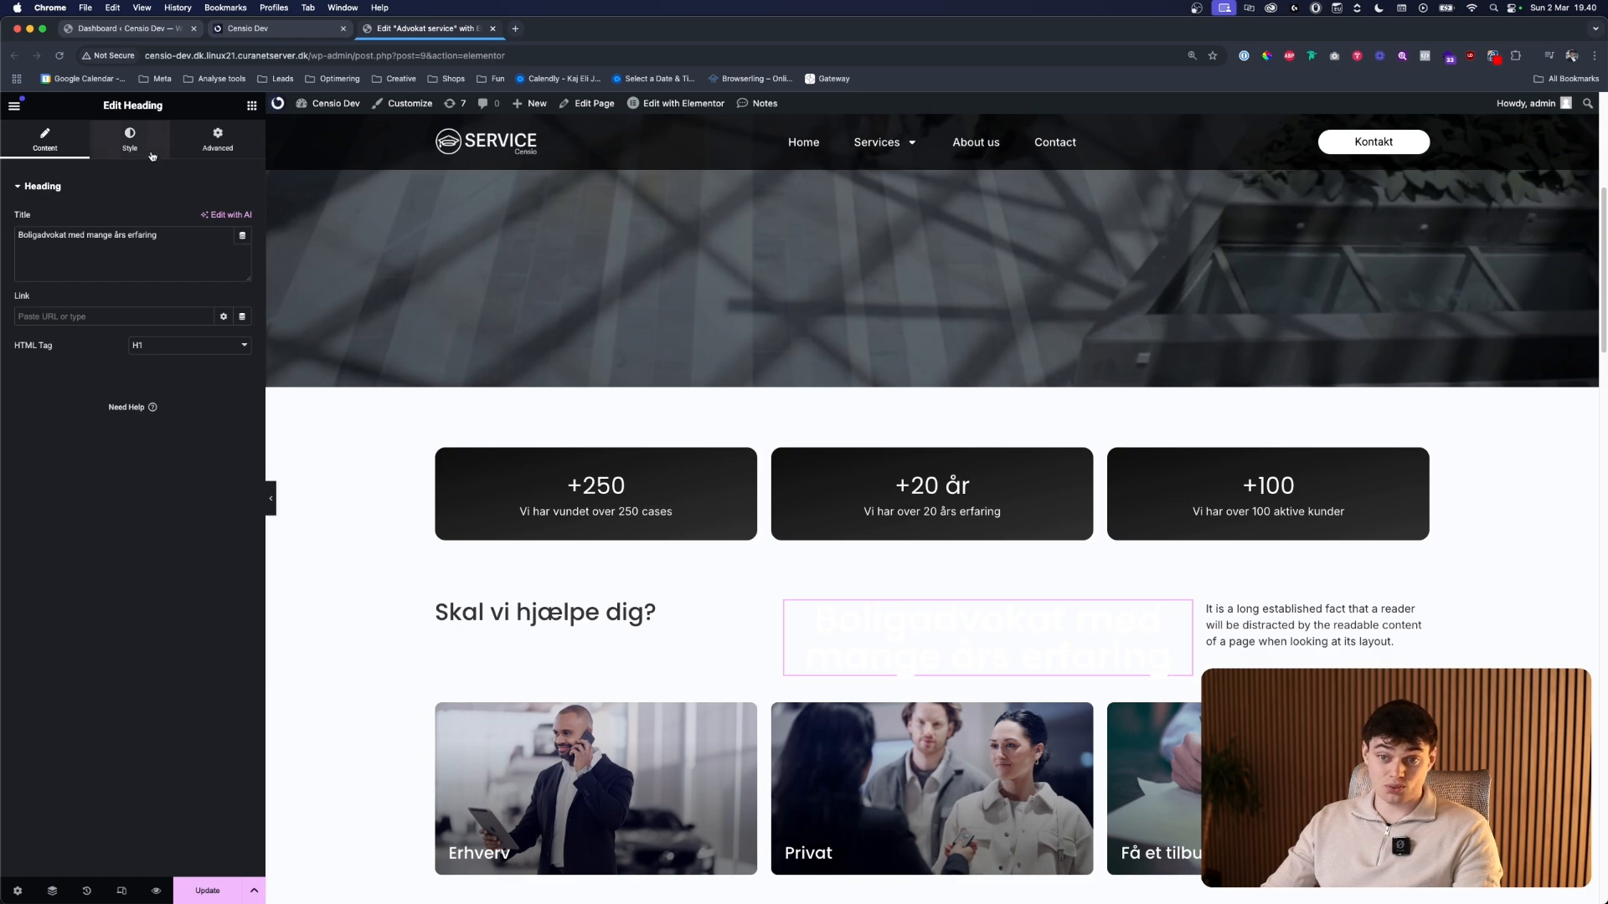
- Set the pasted heading's text color to black
click(152, 154)
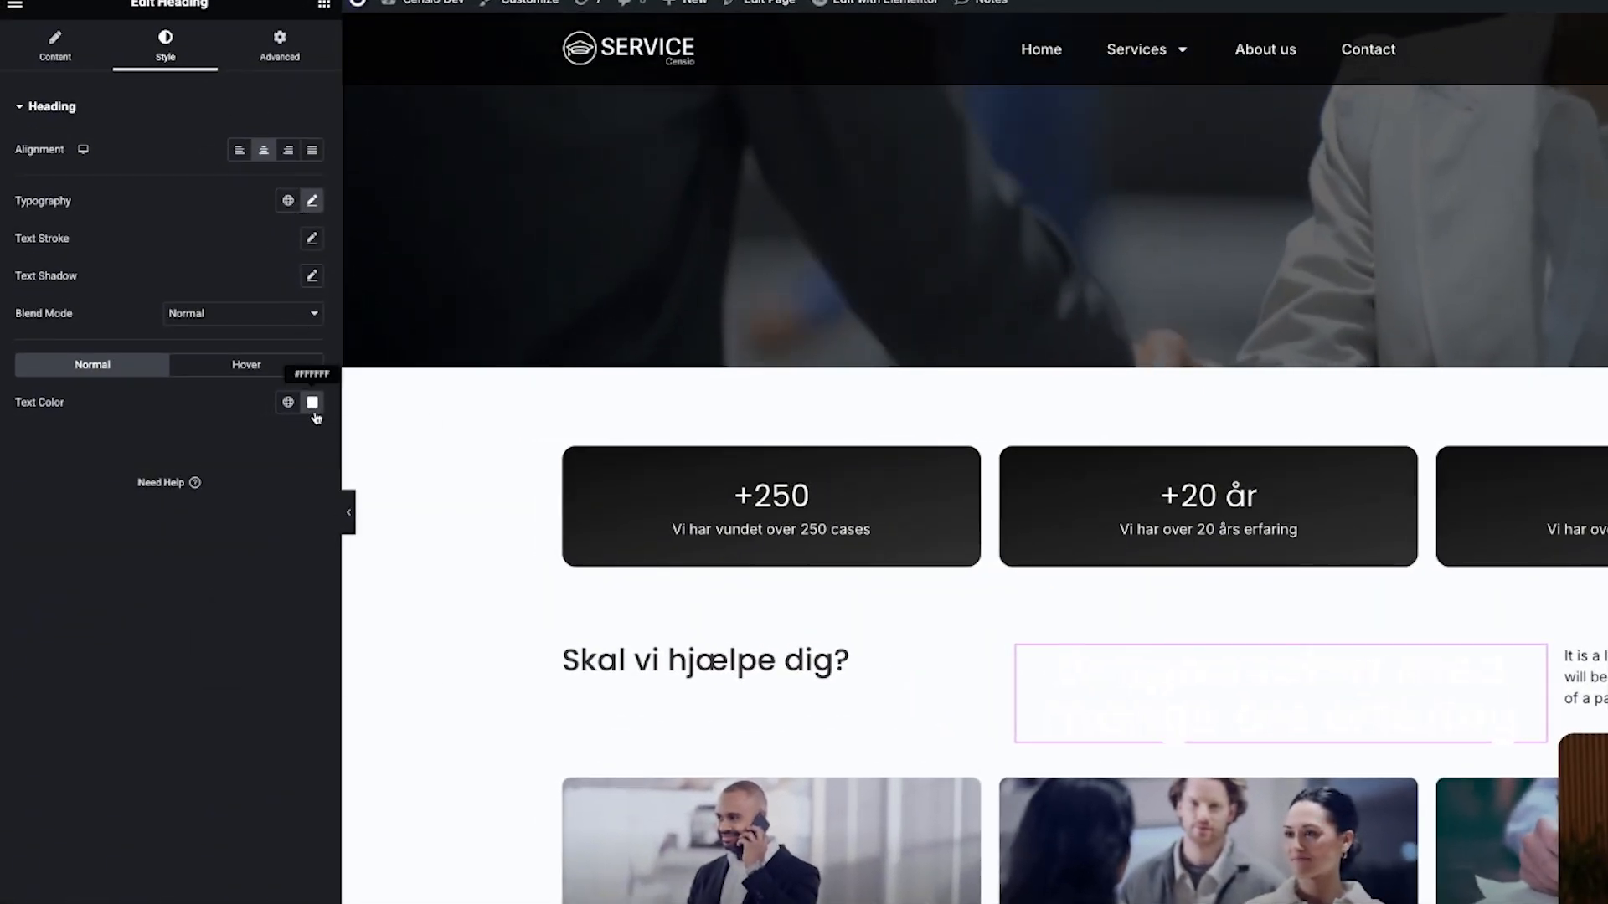
click(312, 403)
click(272, 530)
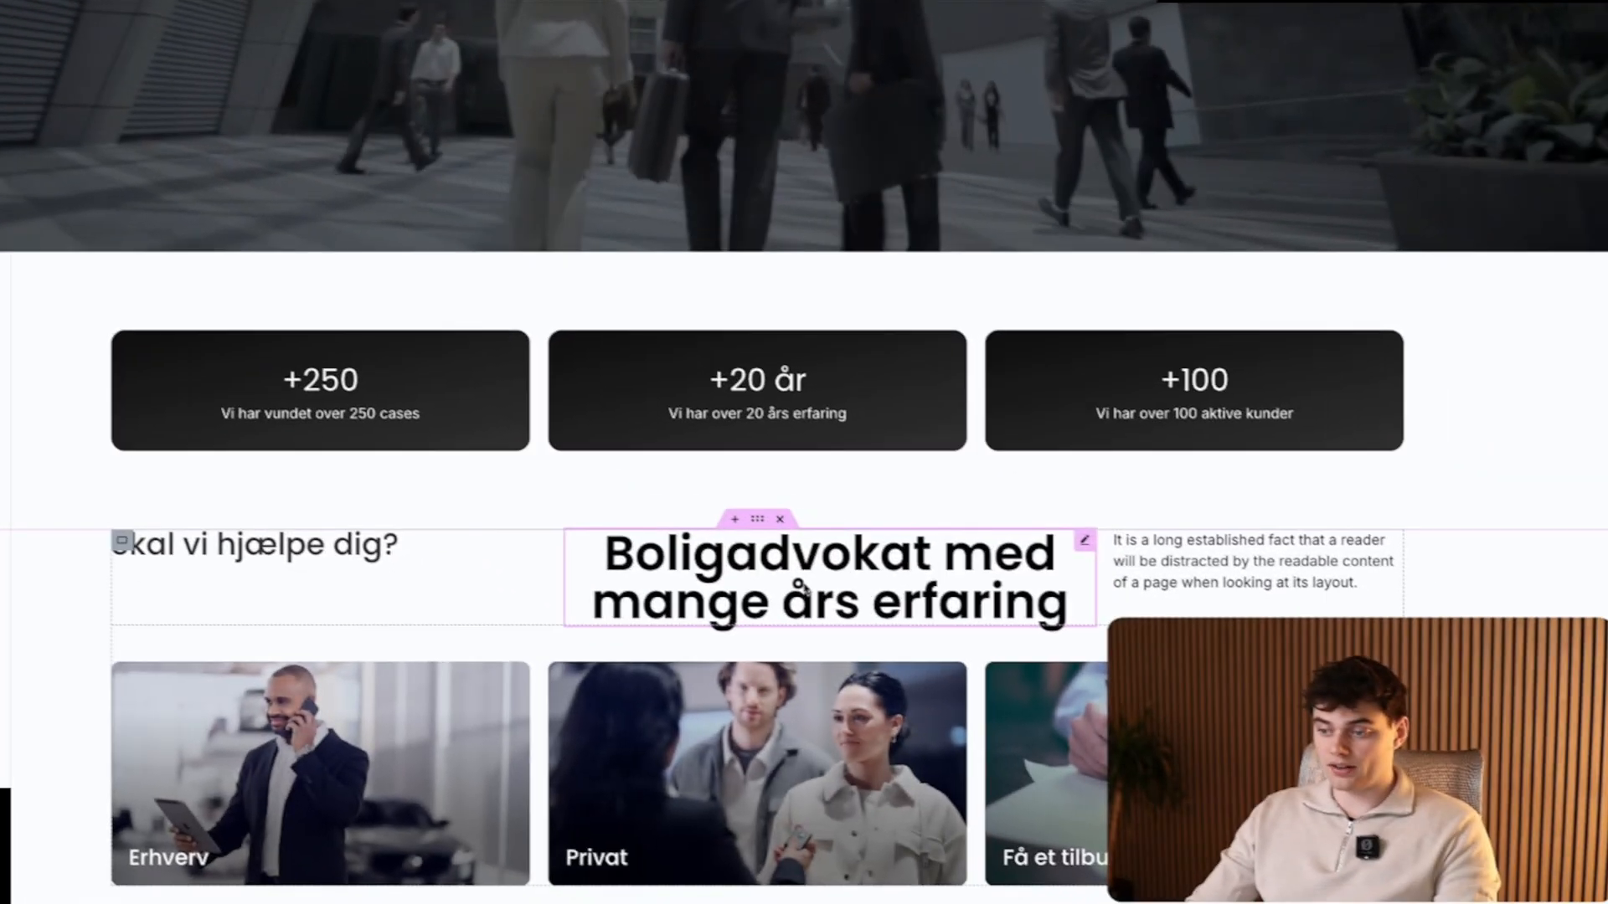
- Delete the pasted heading from the row above the service cards
right_click(1258, 703)
click(1287, 903)
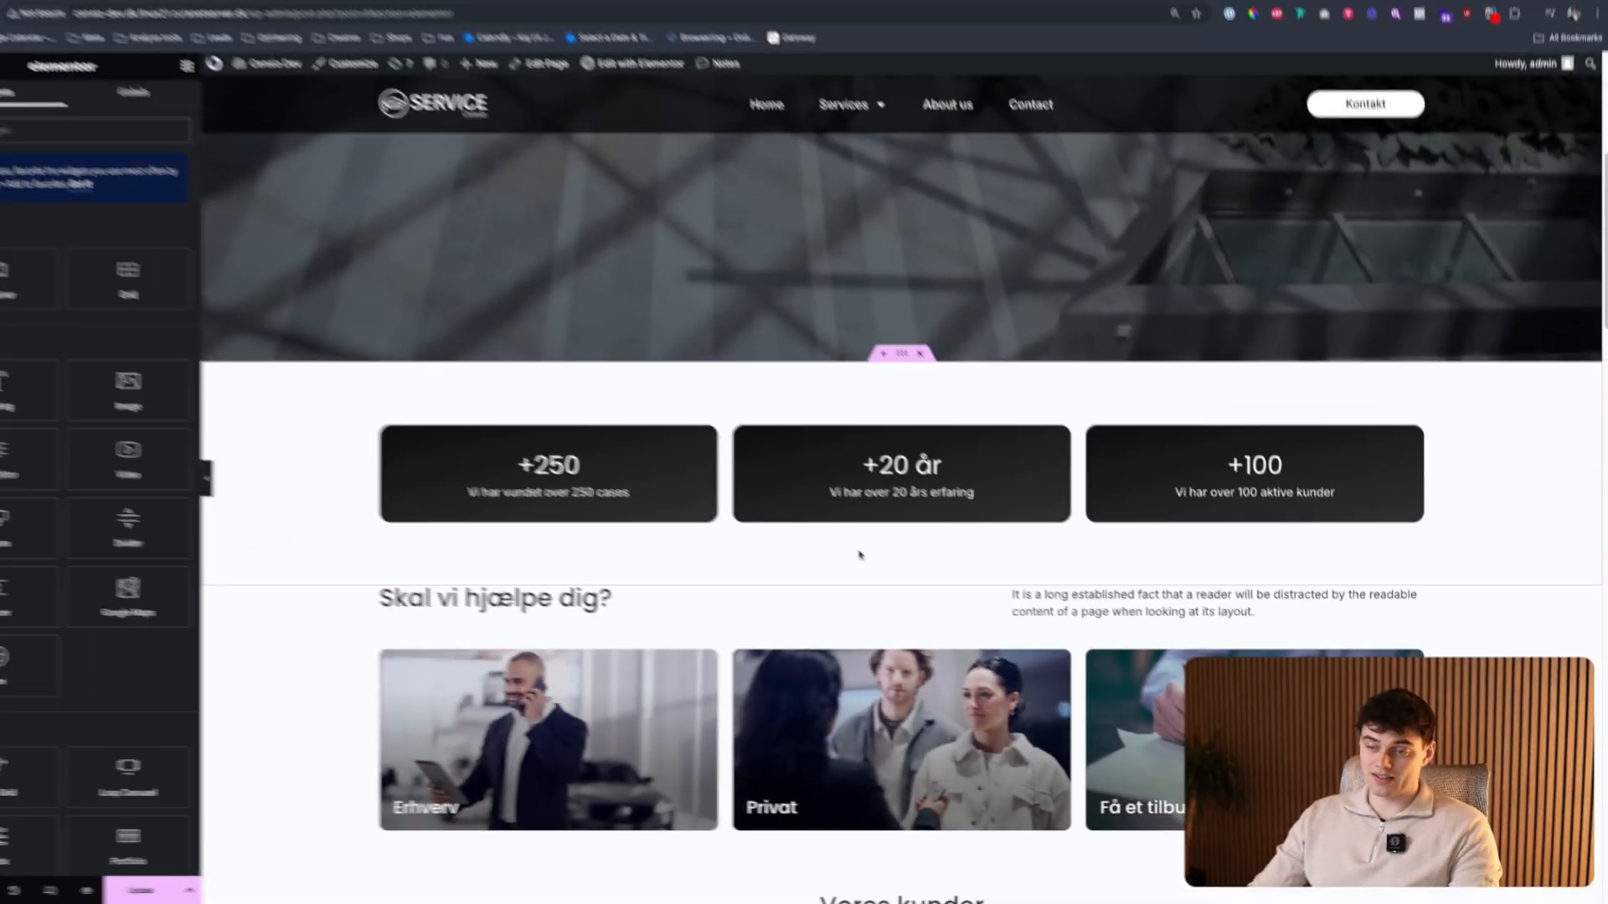
- Open the Navigator, collapse its Hero and Services sections, and expand the Hero and its nested button container to inspect the structure
scroll(912, 569, up, 5)
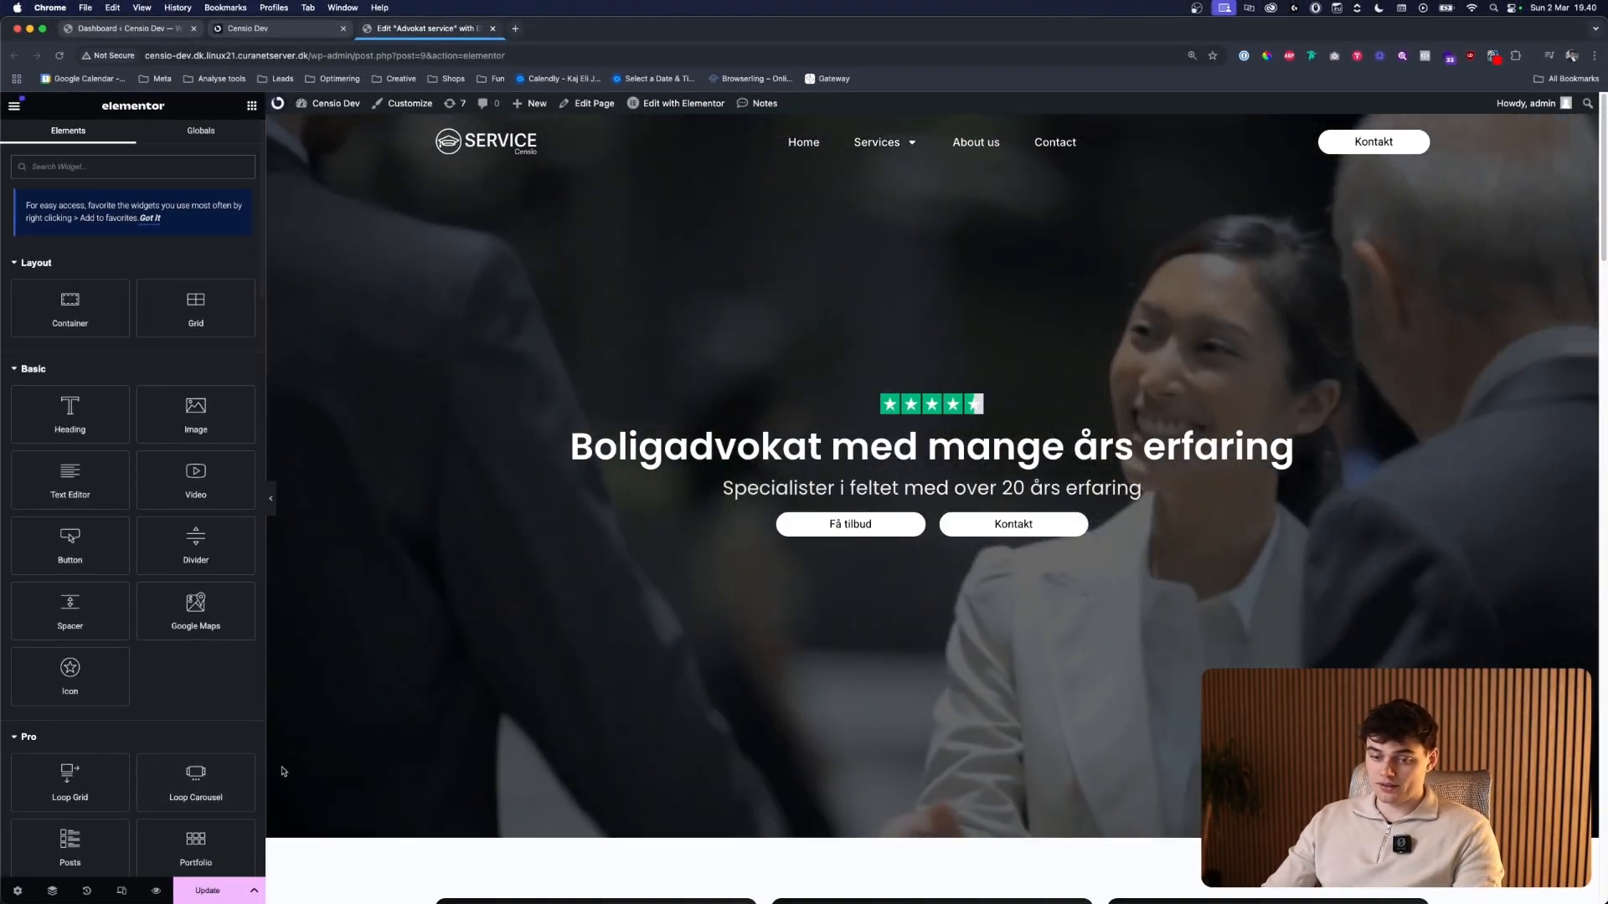
key(super+i)
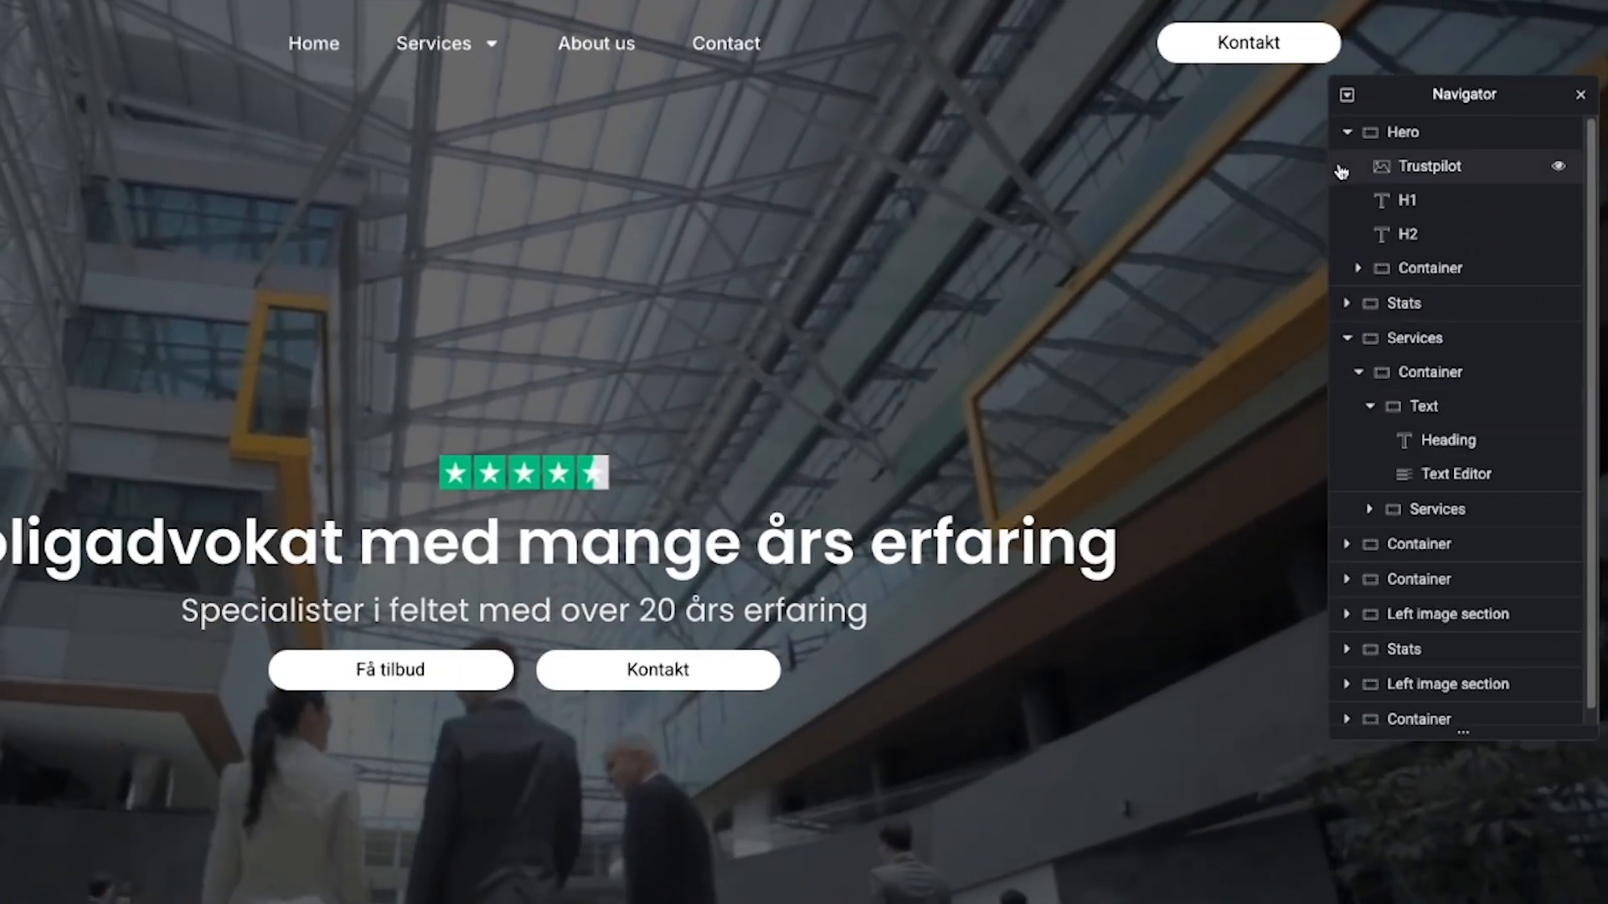
click(1346, 132)
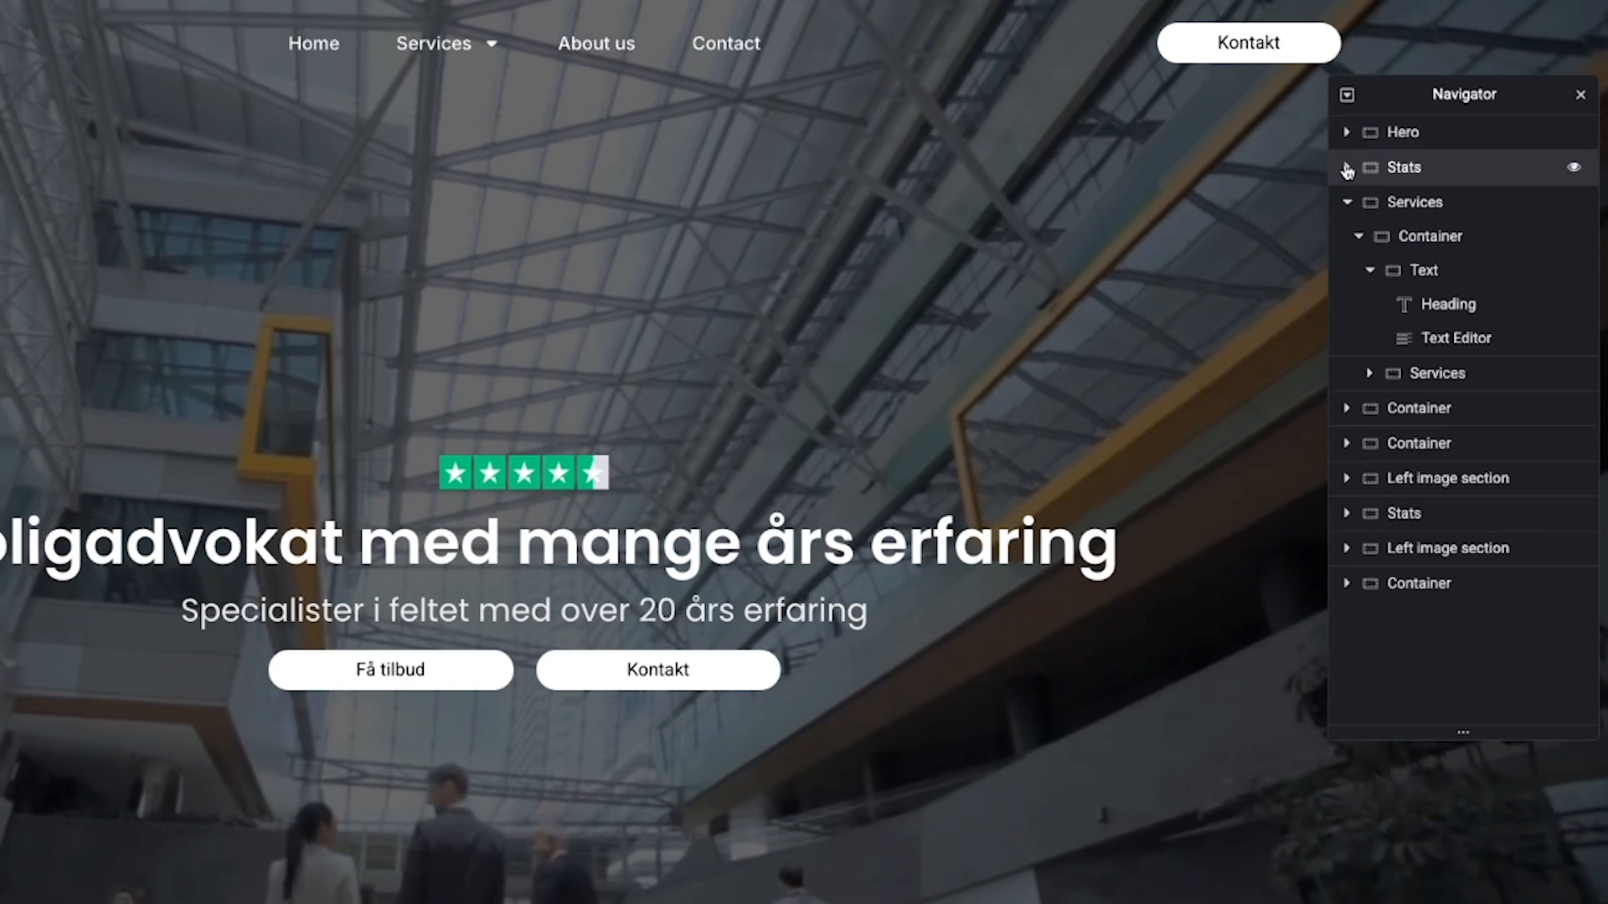
click(1345, 203)
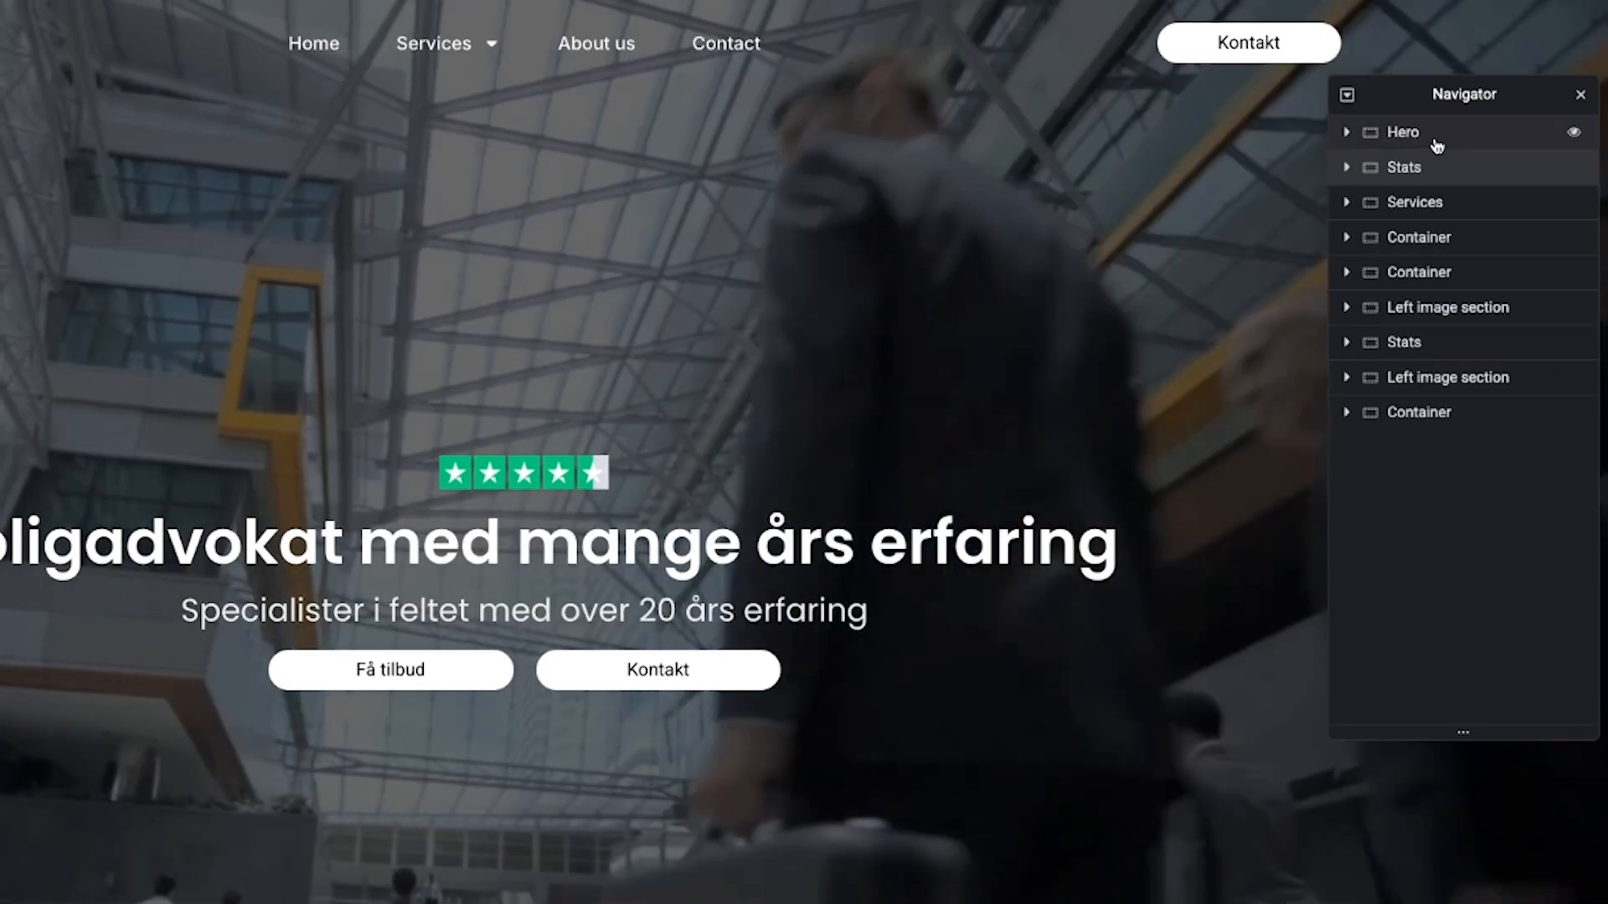
click(1346, 134)
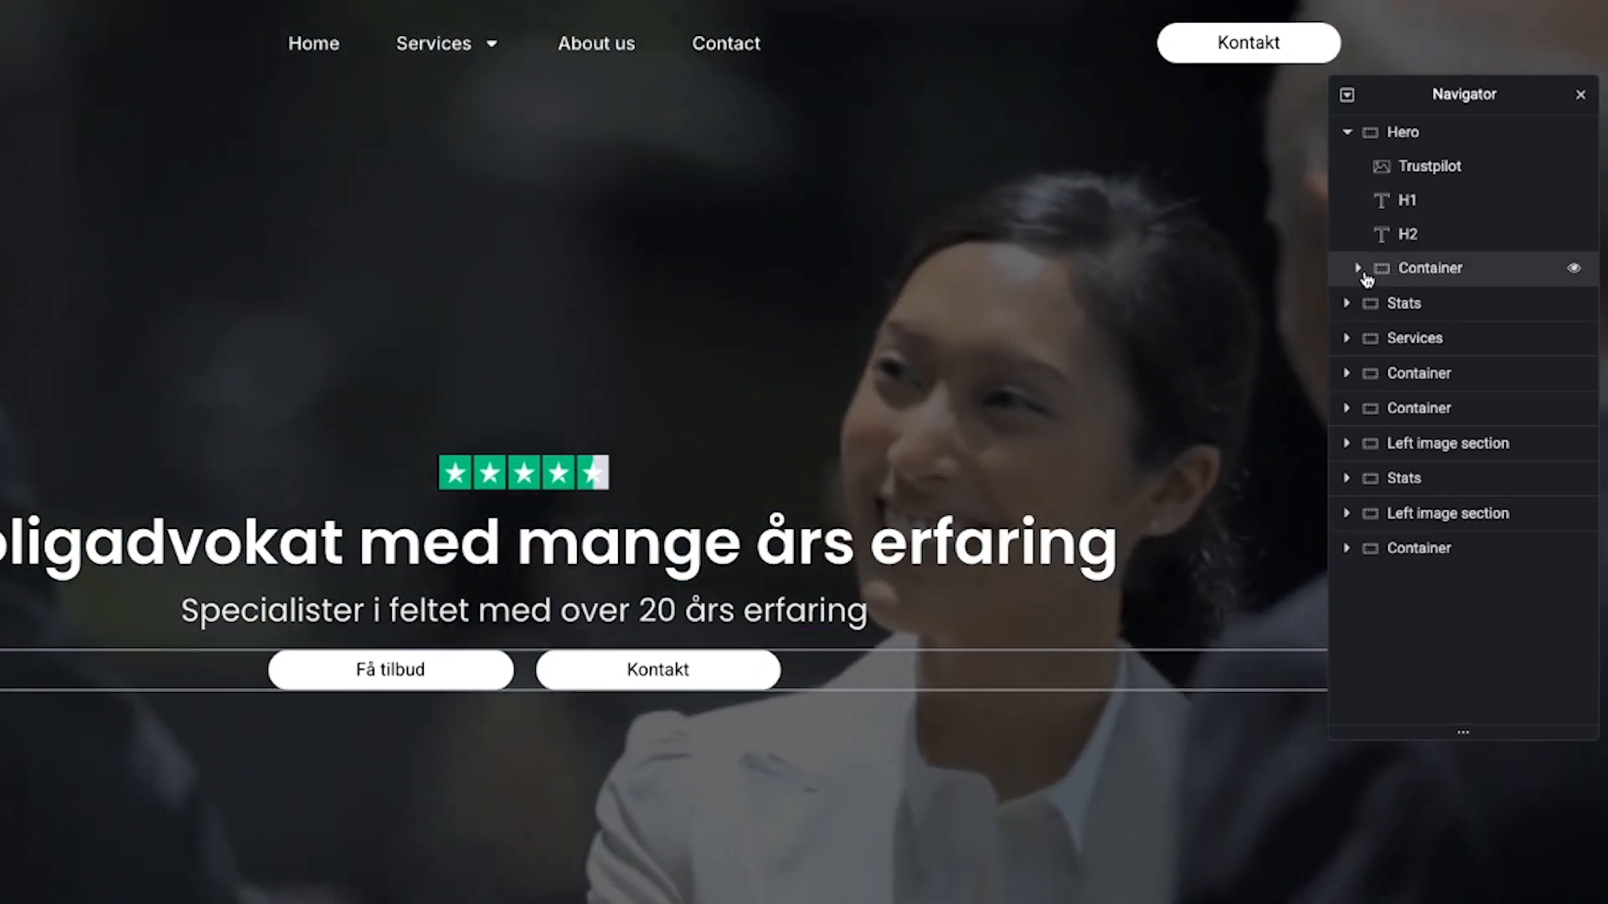
click(1354, 270)
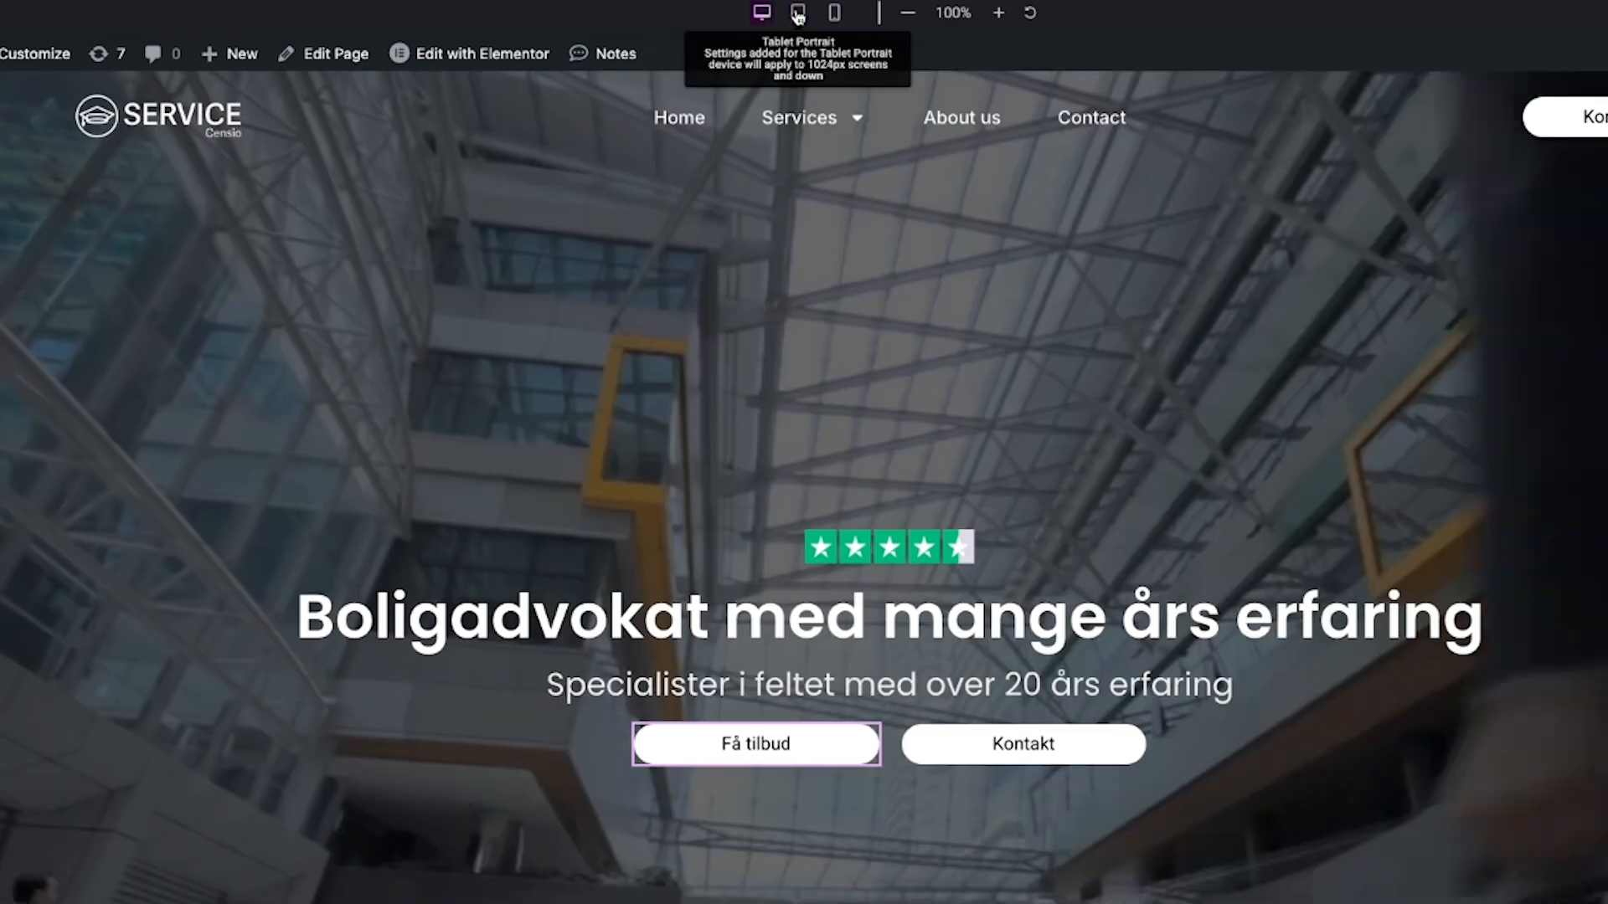
- Preview the hero section in mobile portrait, return to the desktop view and select the Trustpilot image
click(834, 15)
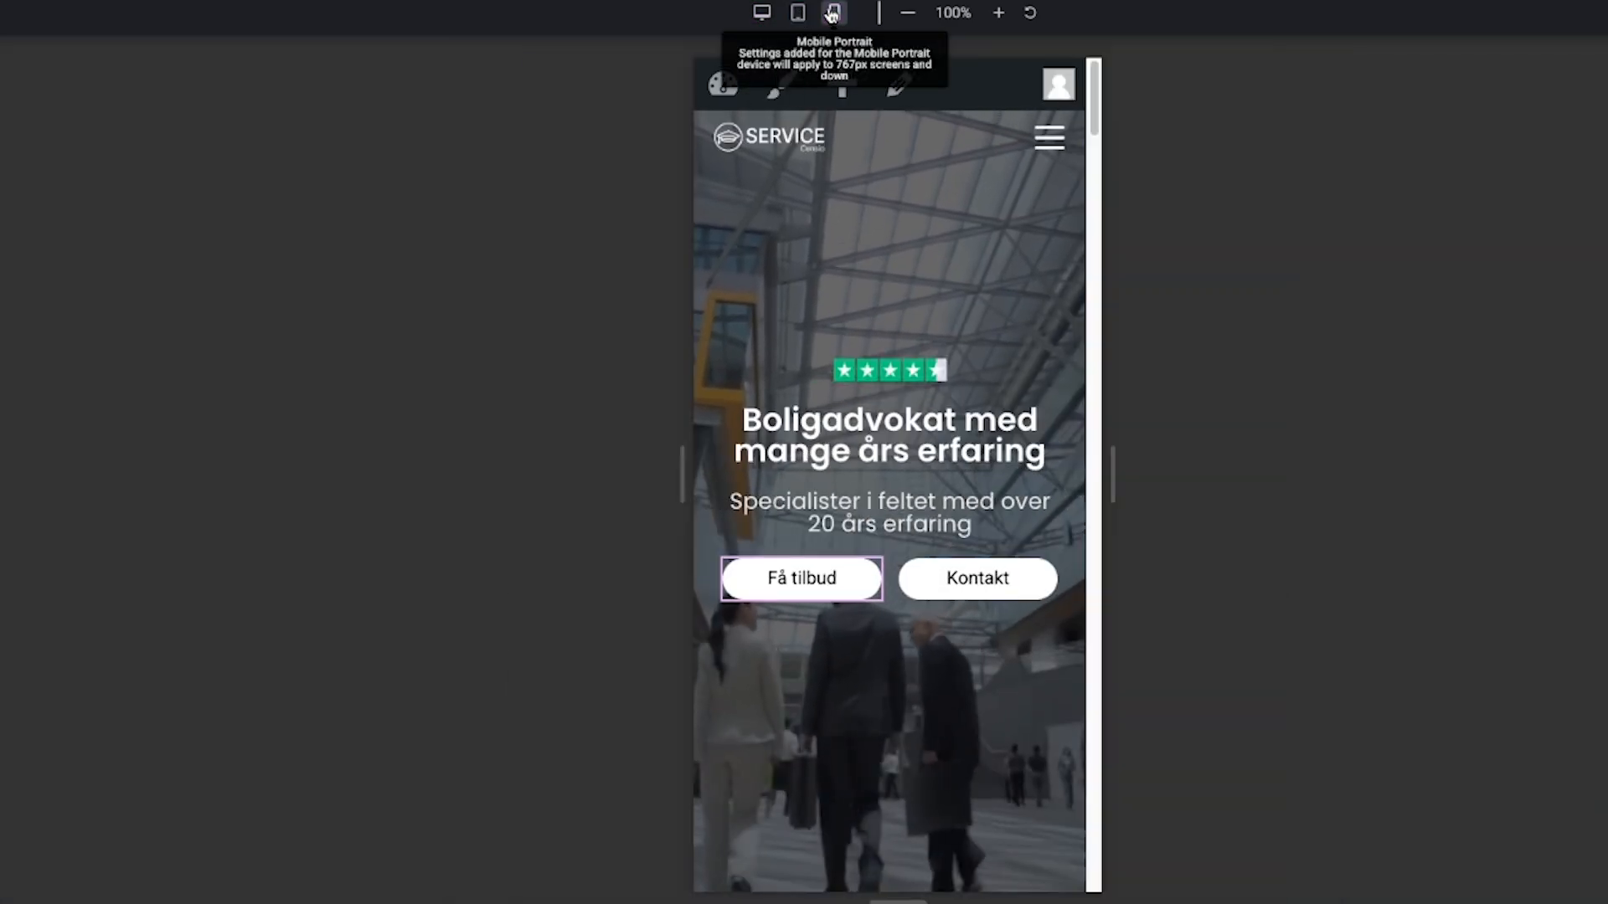
click(763, 18)
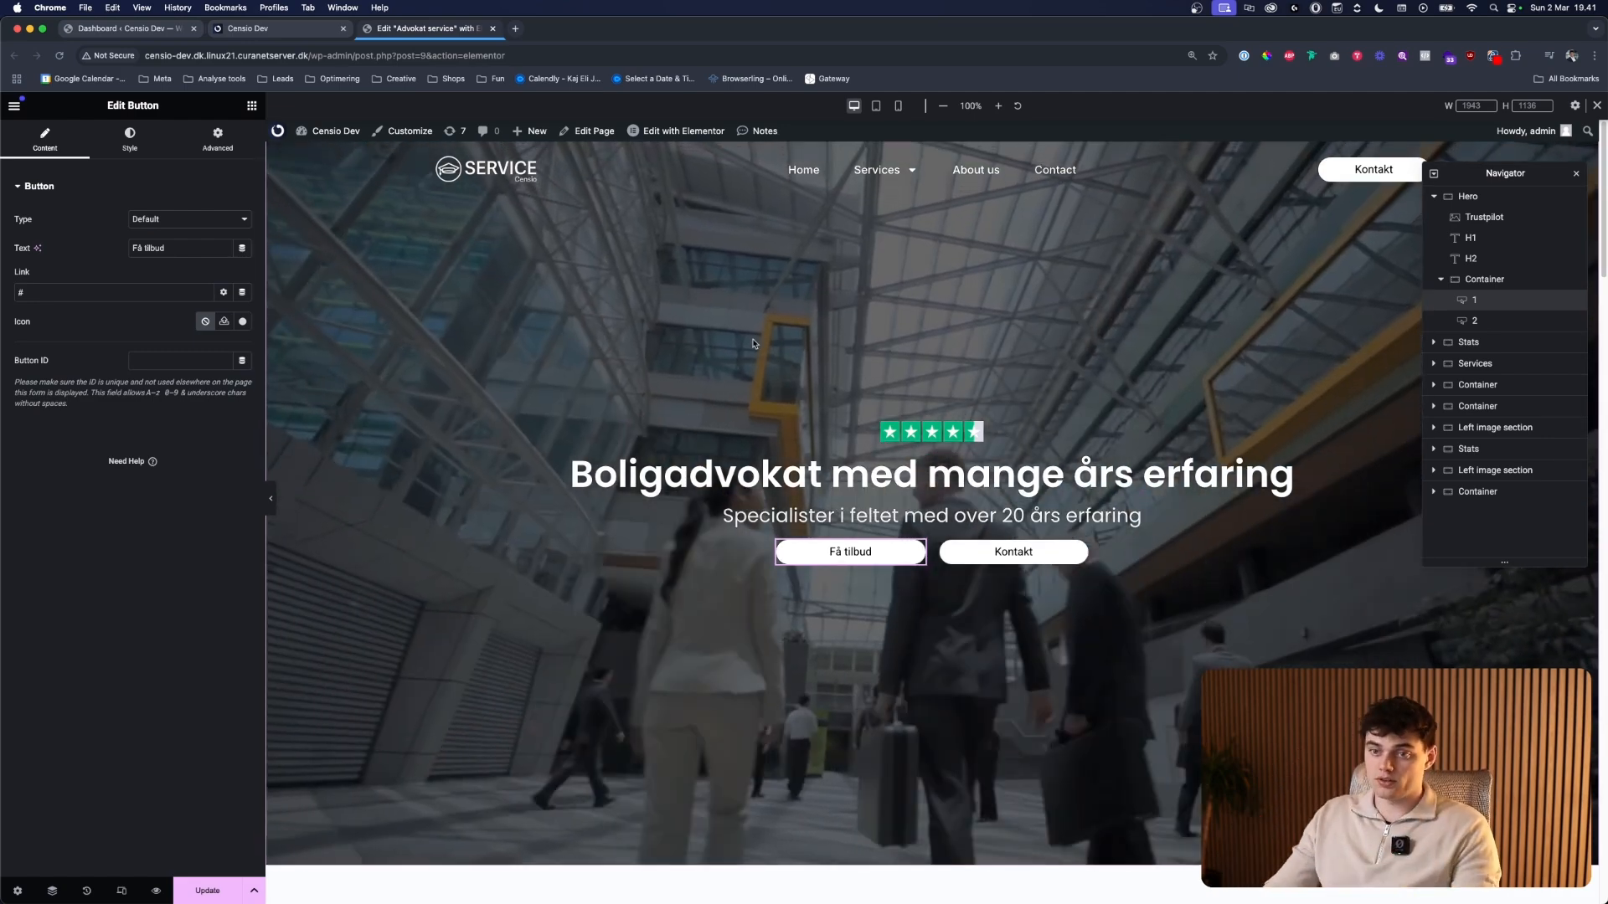
click(1484, 217)
- Copy the whole Hero container and paste it between the original Hero and the Stats section
click(1467, 196)
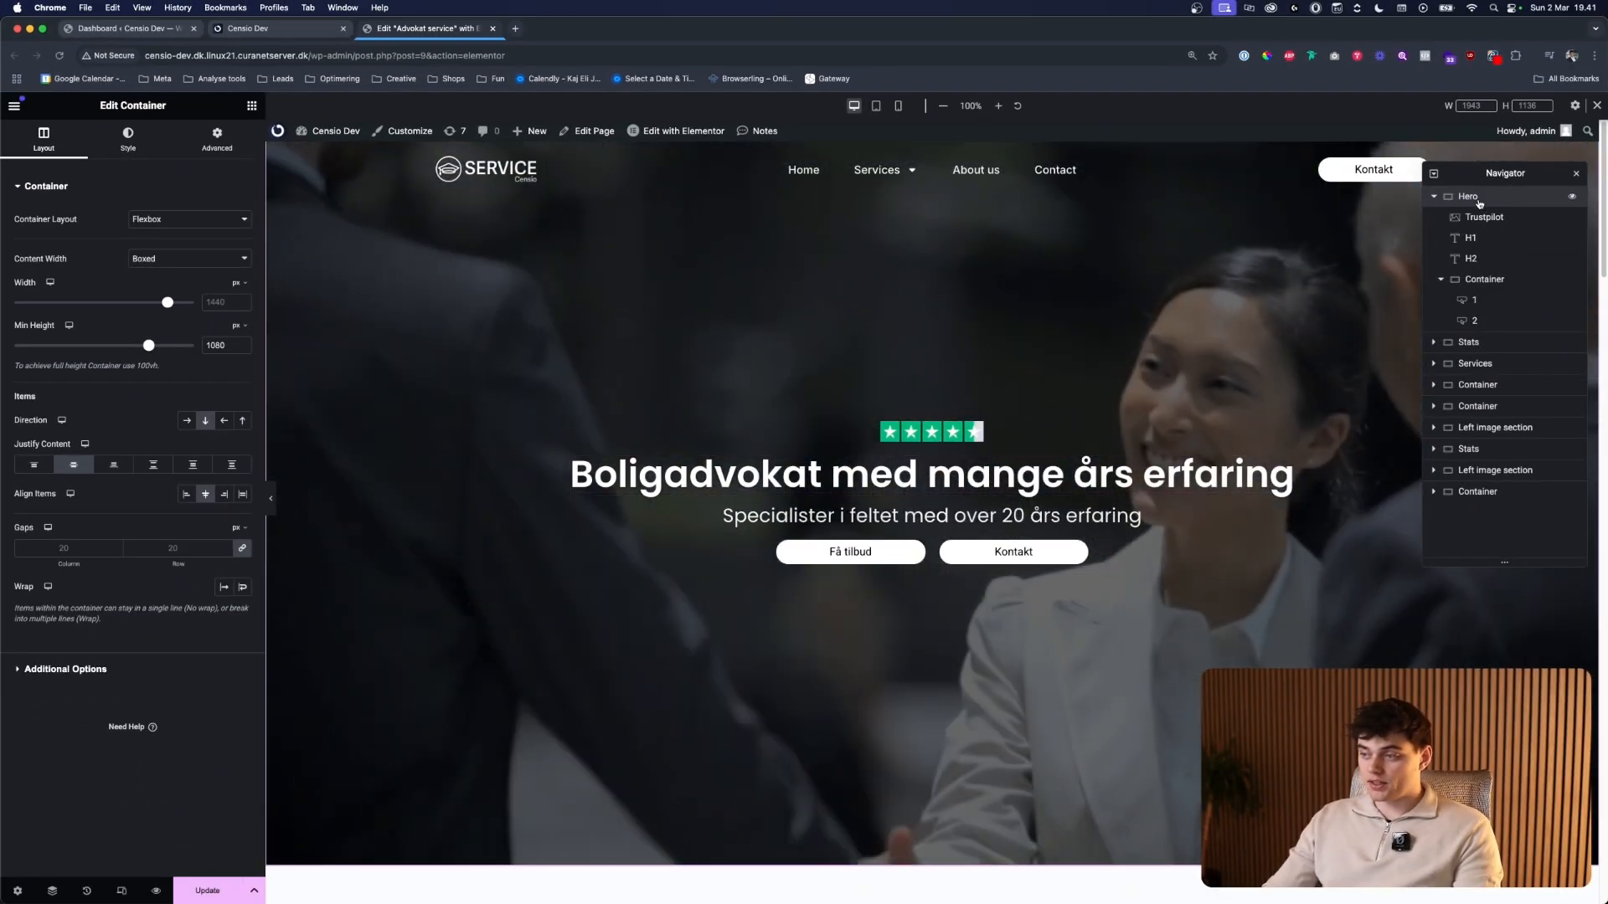
right_click(1480, 201)
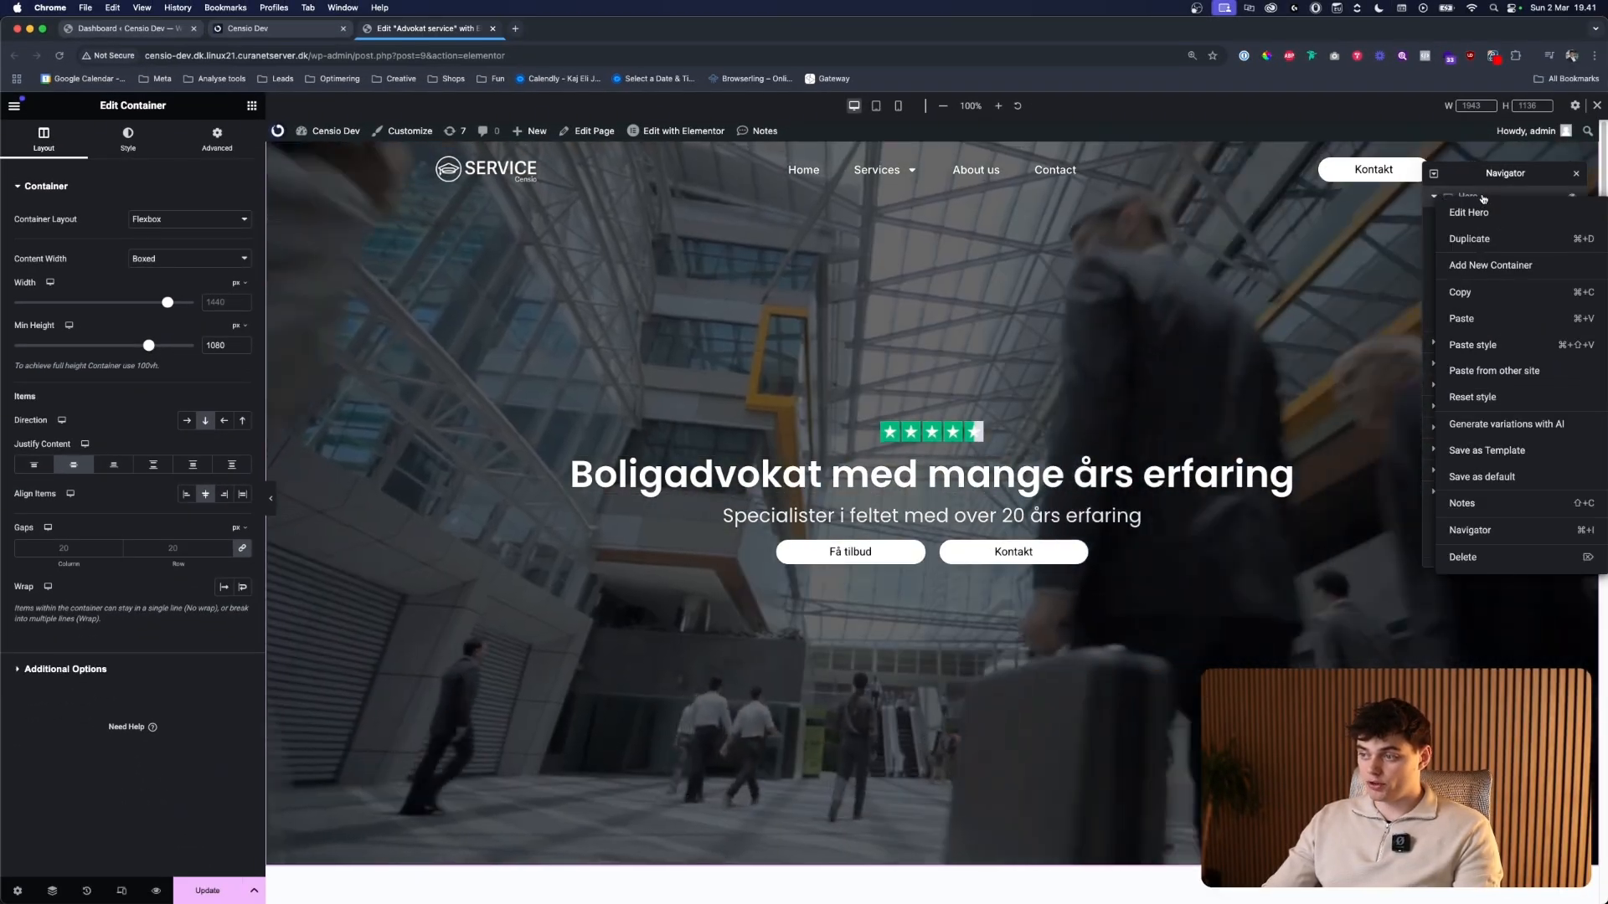
click(1485, 201)
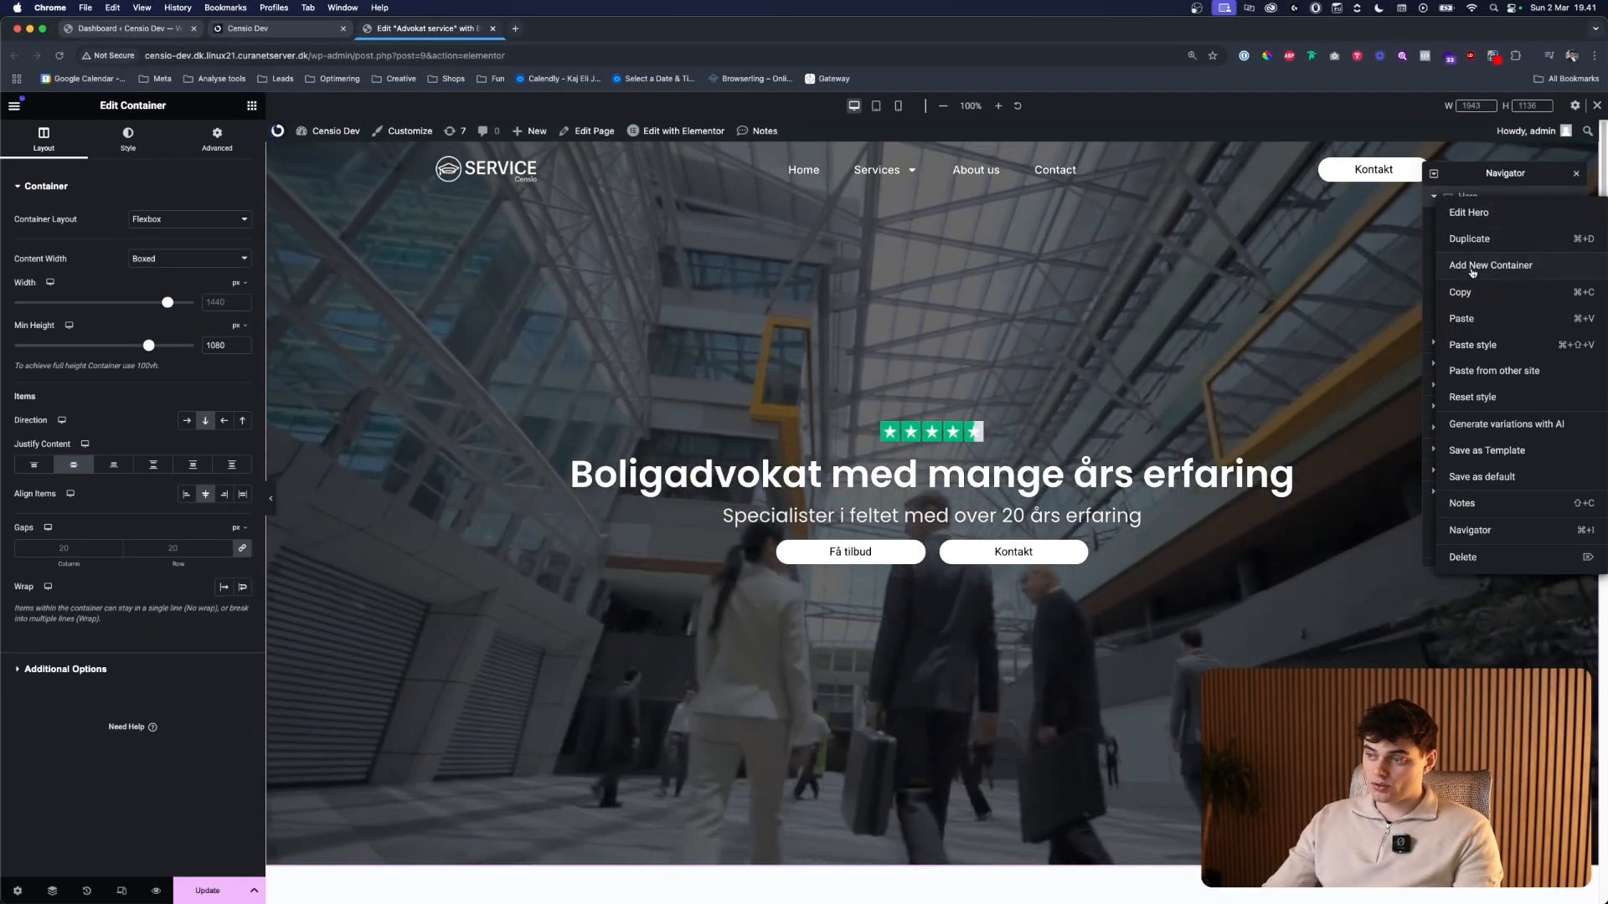
scroll(921, 268, down, 8)
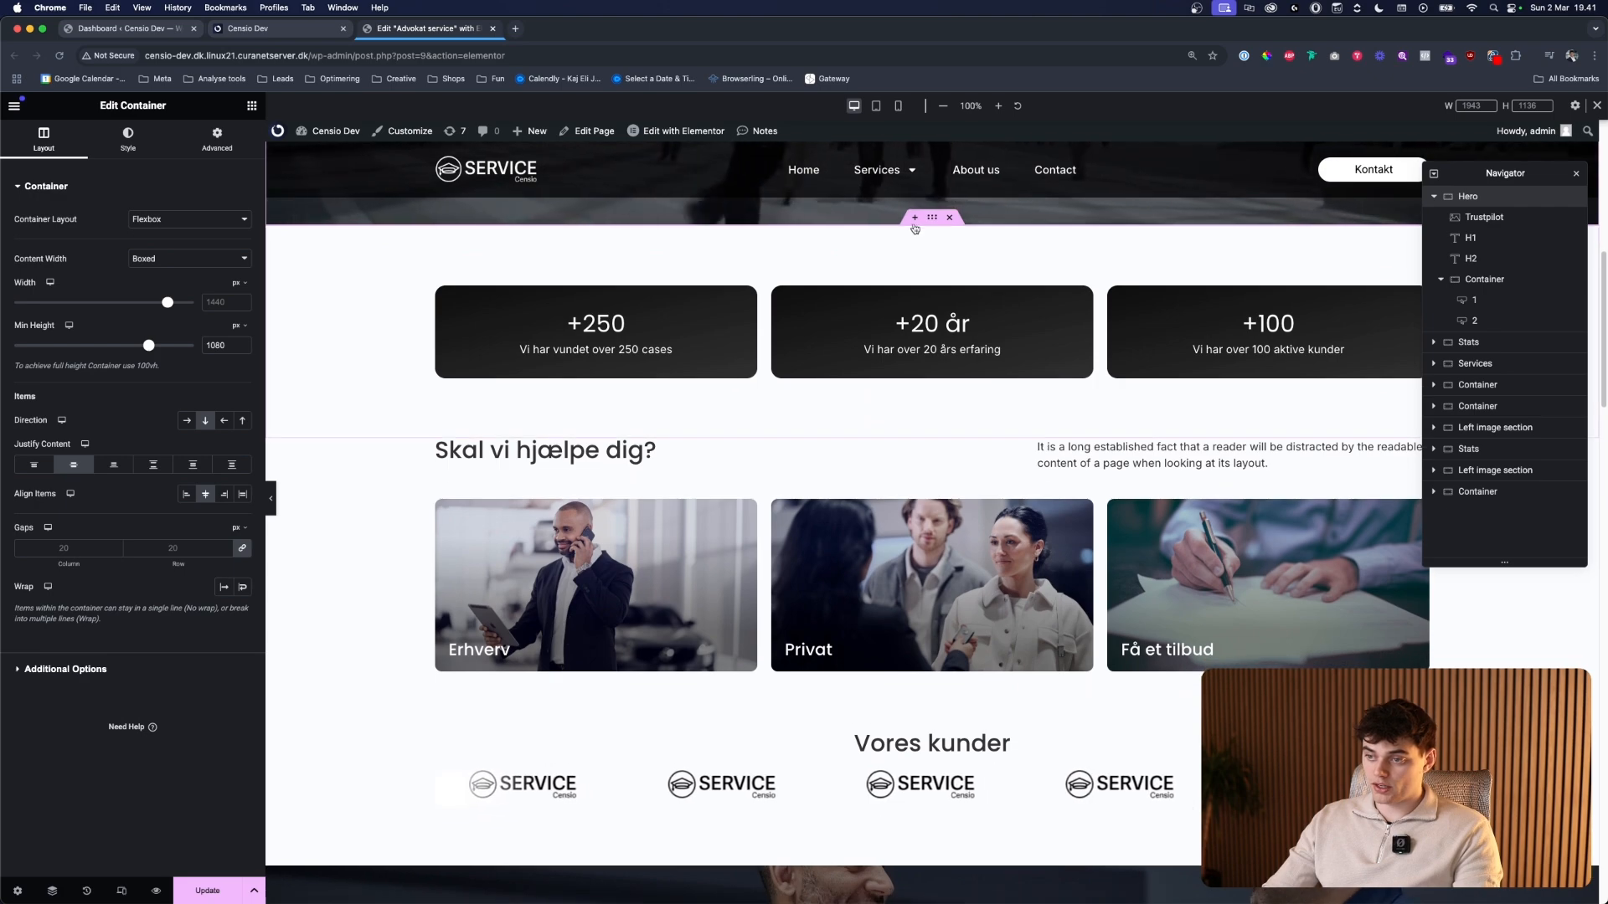
click(913, 228)
right_click(844, 281)
click(867, 290)
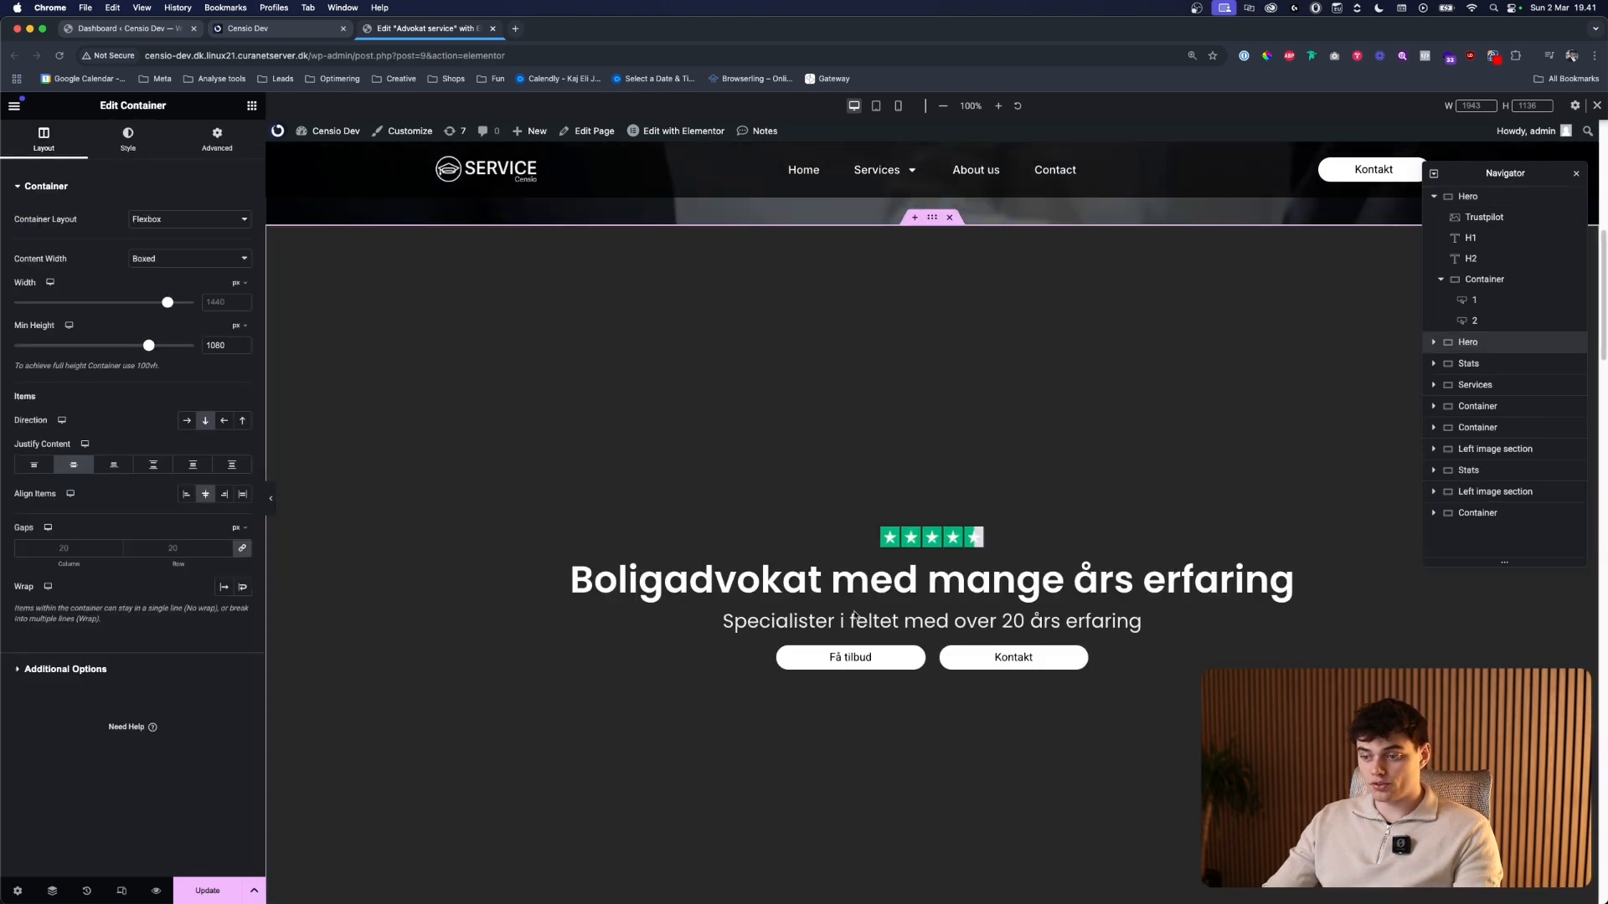
- Delete the pasted copy of the Hero section
scroll(854, 612, down, 2)
scroll(913, 318, up, 3)
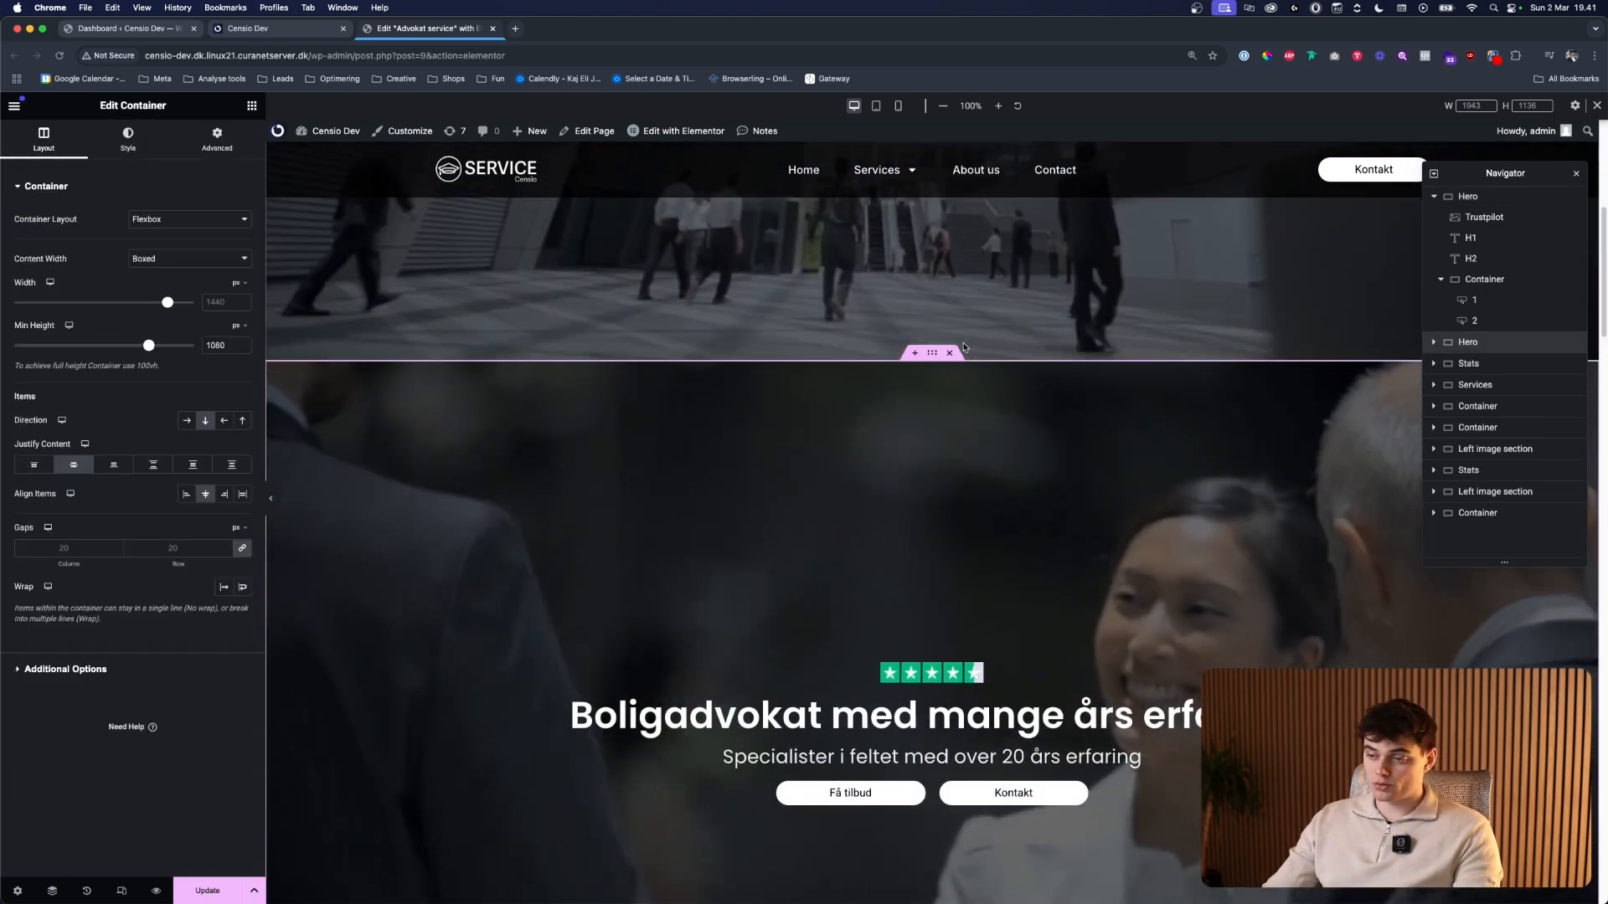
click(949, 353)
scroll(754, 419, up, 5)
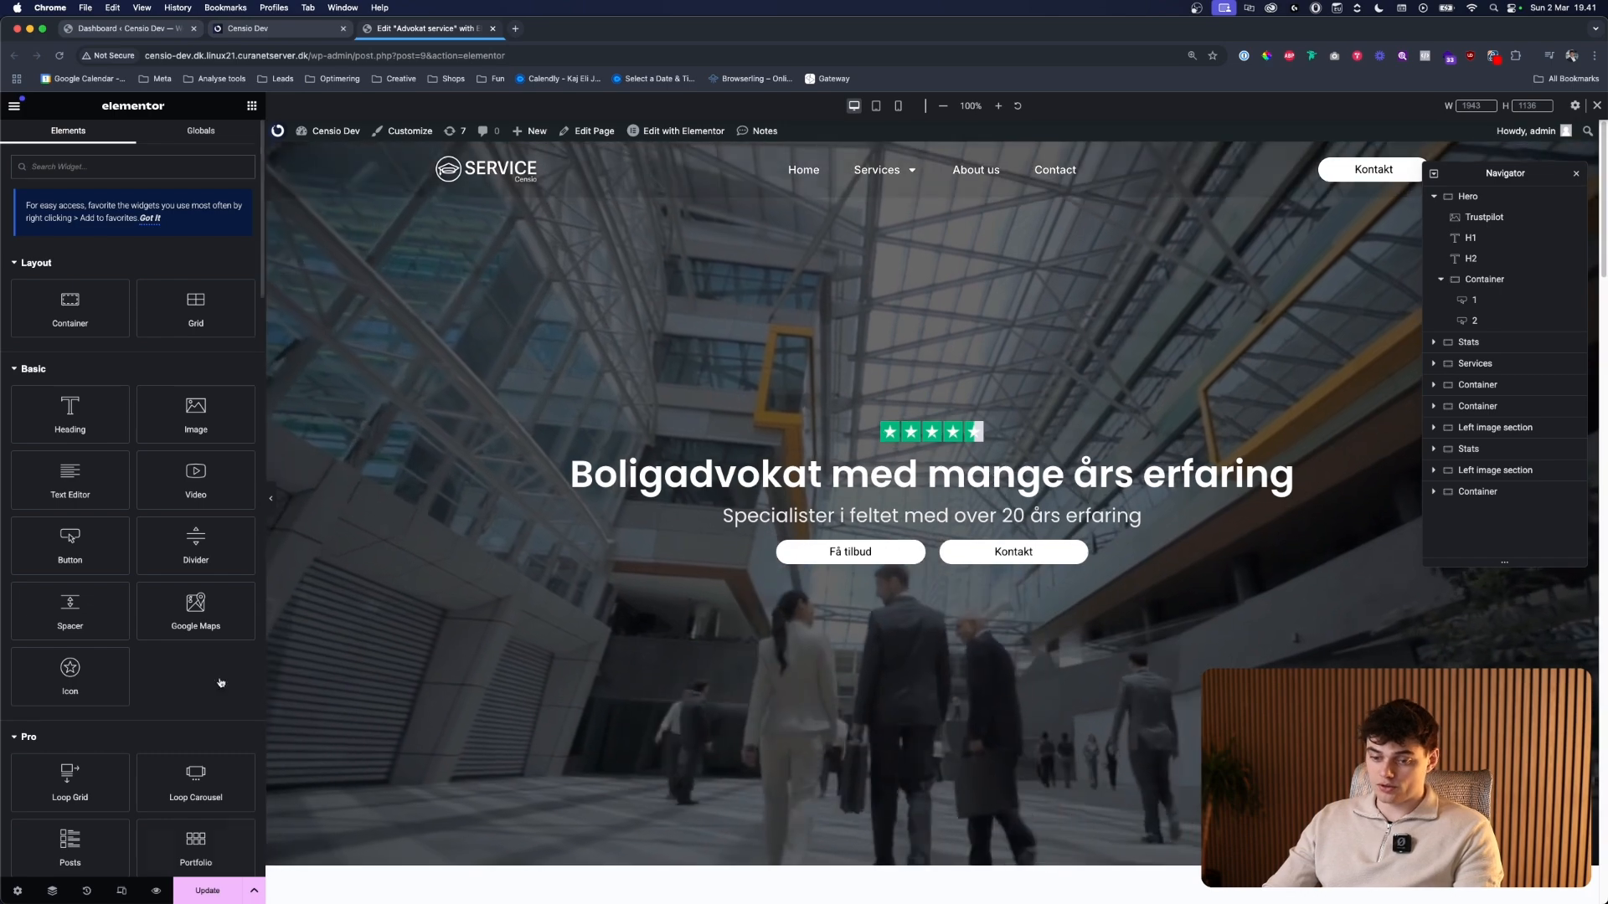
- Close the Advokat service page editor without saving and show the list of all pages in the WordPress admin
click(493, 28)
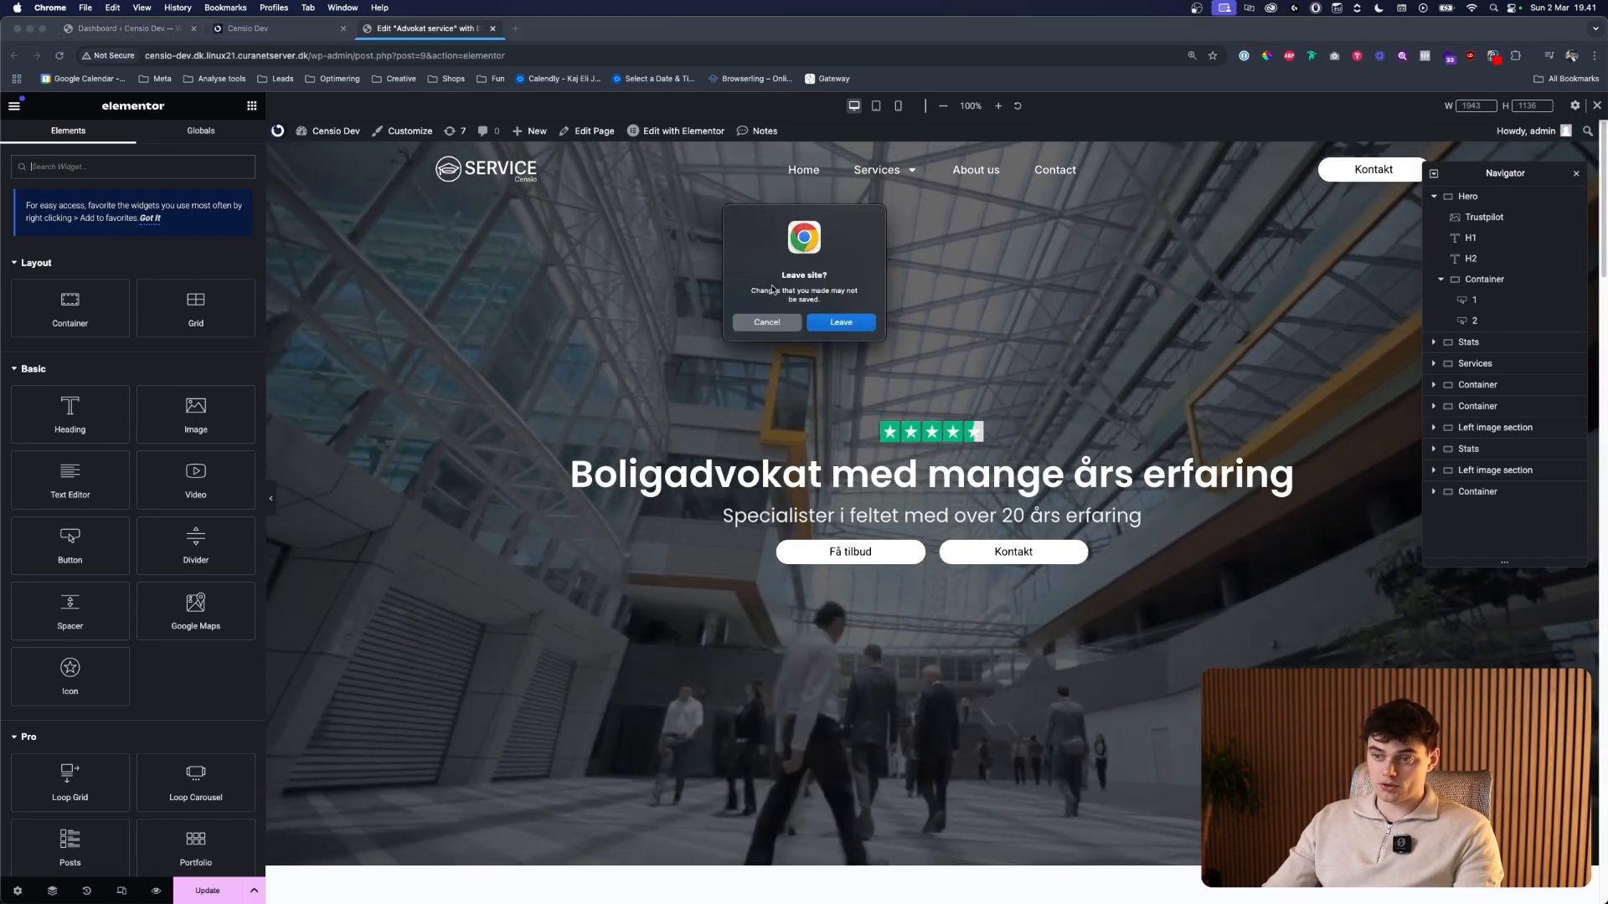
click(844, 326)
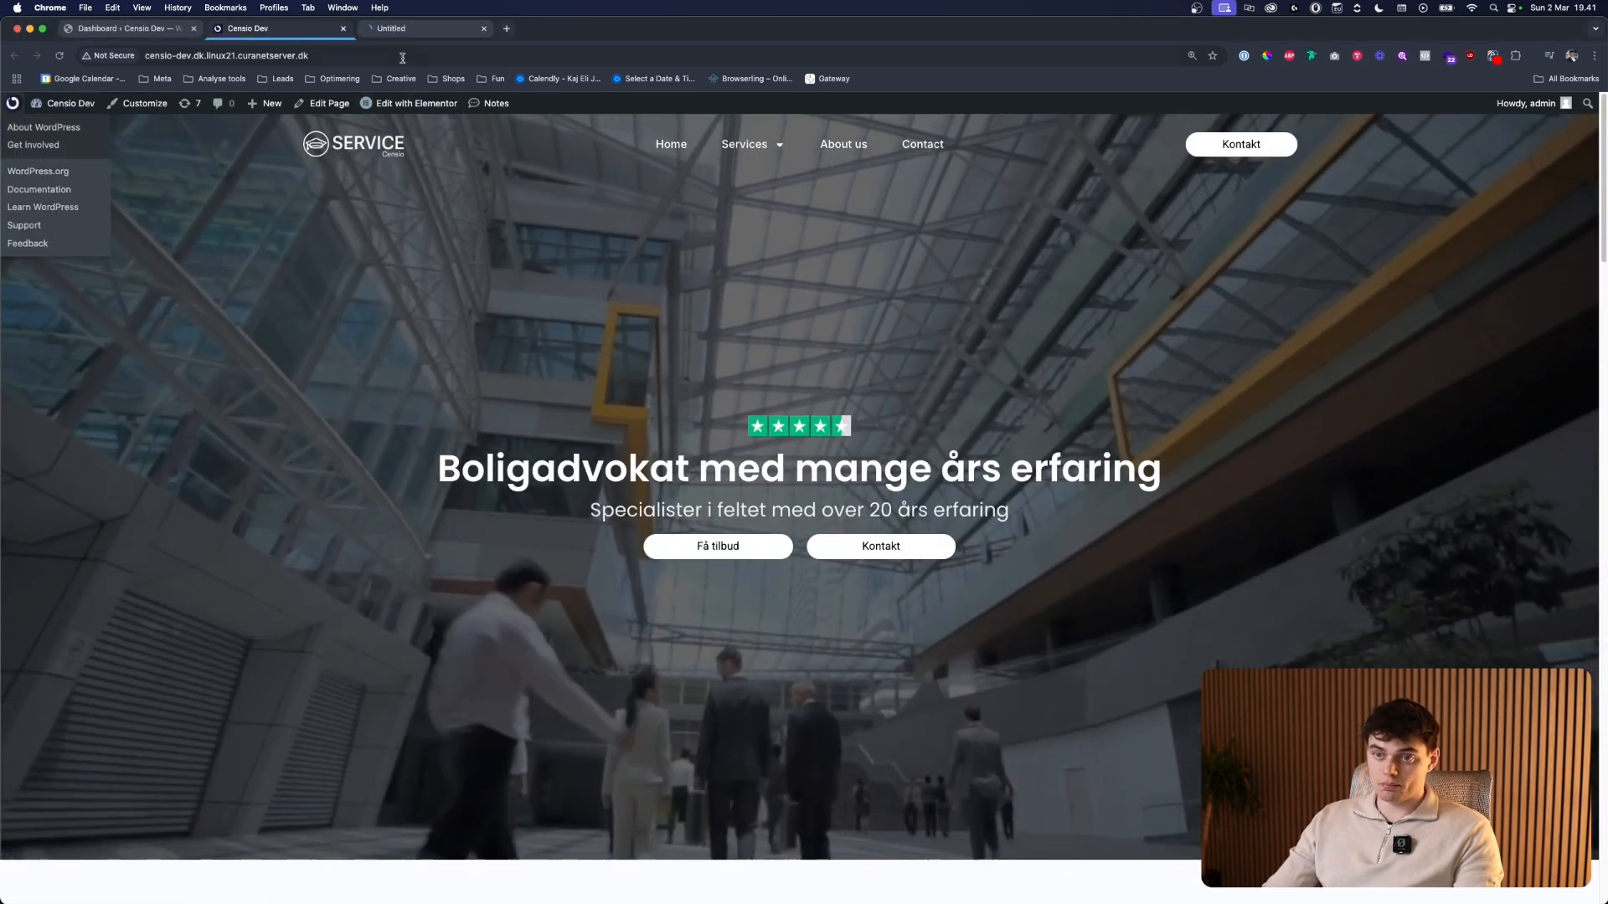
click(390, 37)
click(60, 237)
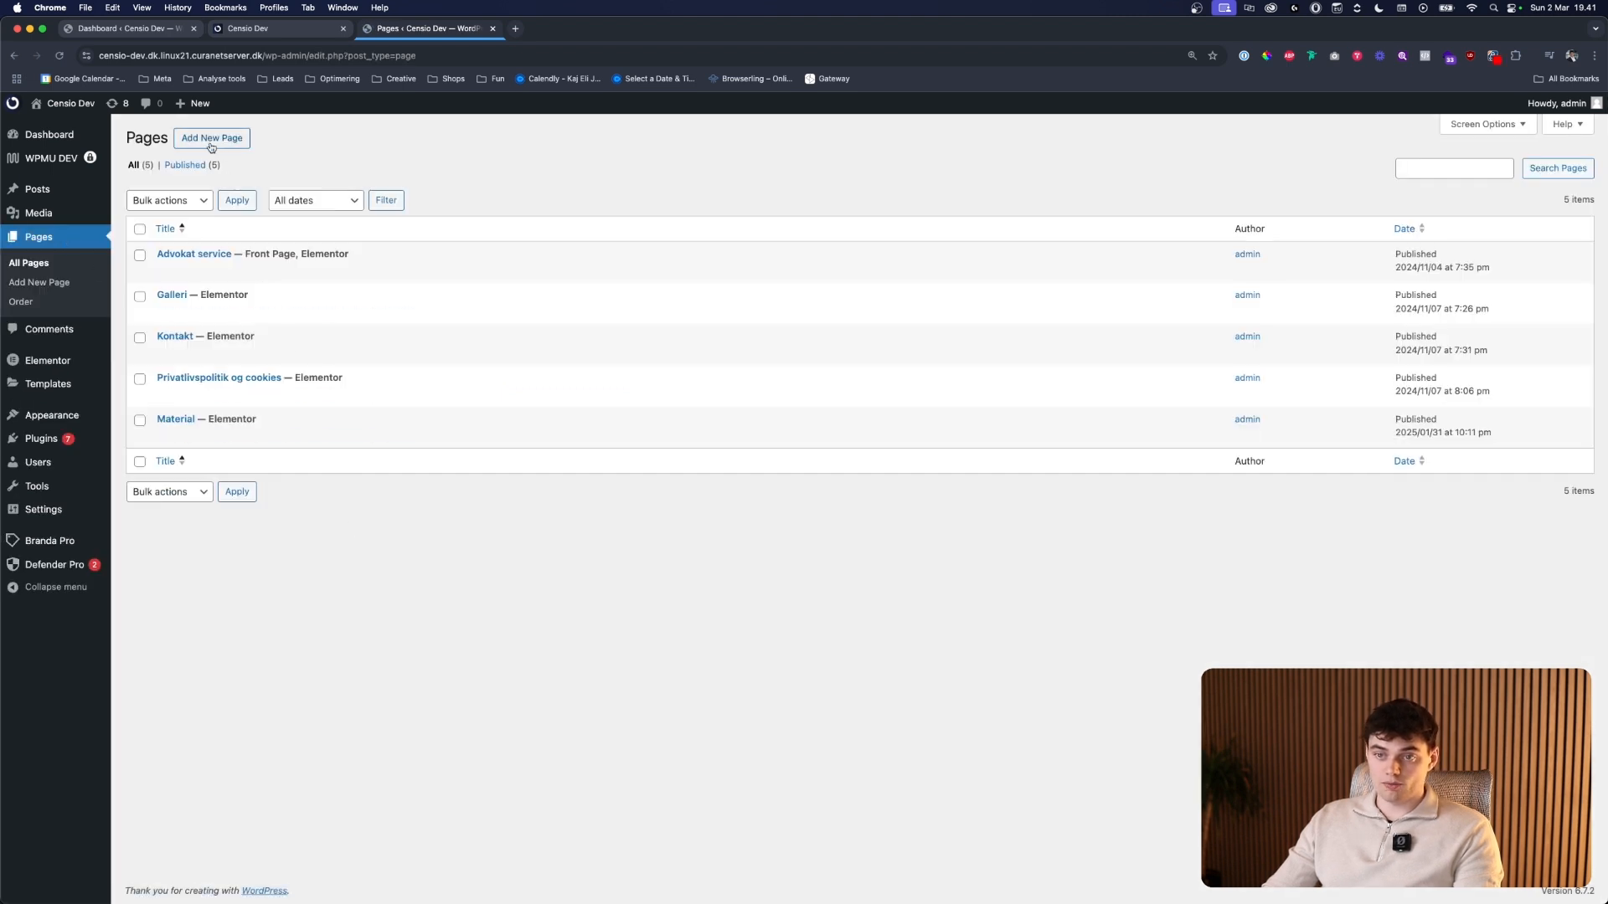
- Publish a new page titled "Sample" and open it for editing with Elementor
click(211, 140)
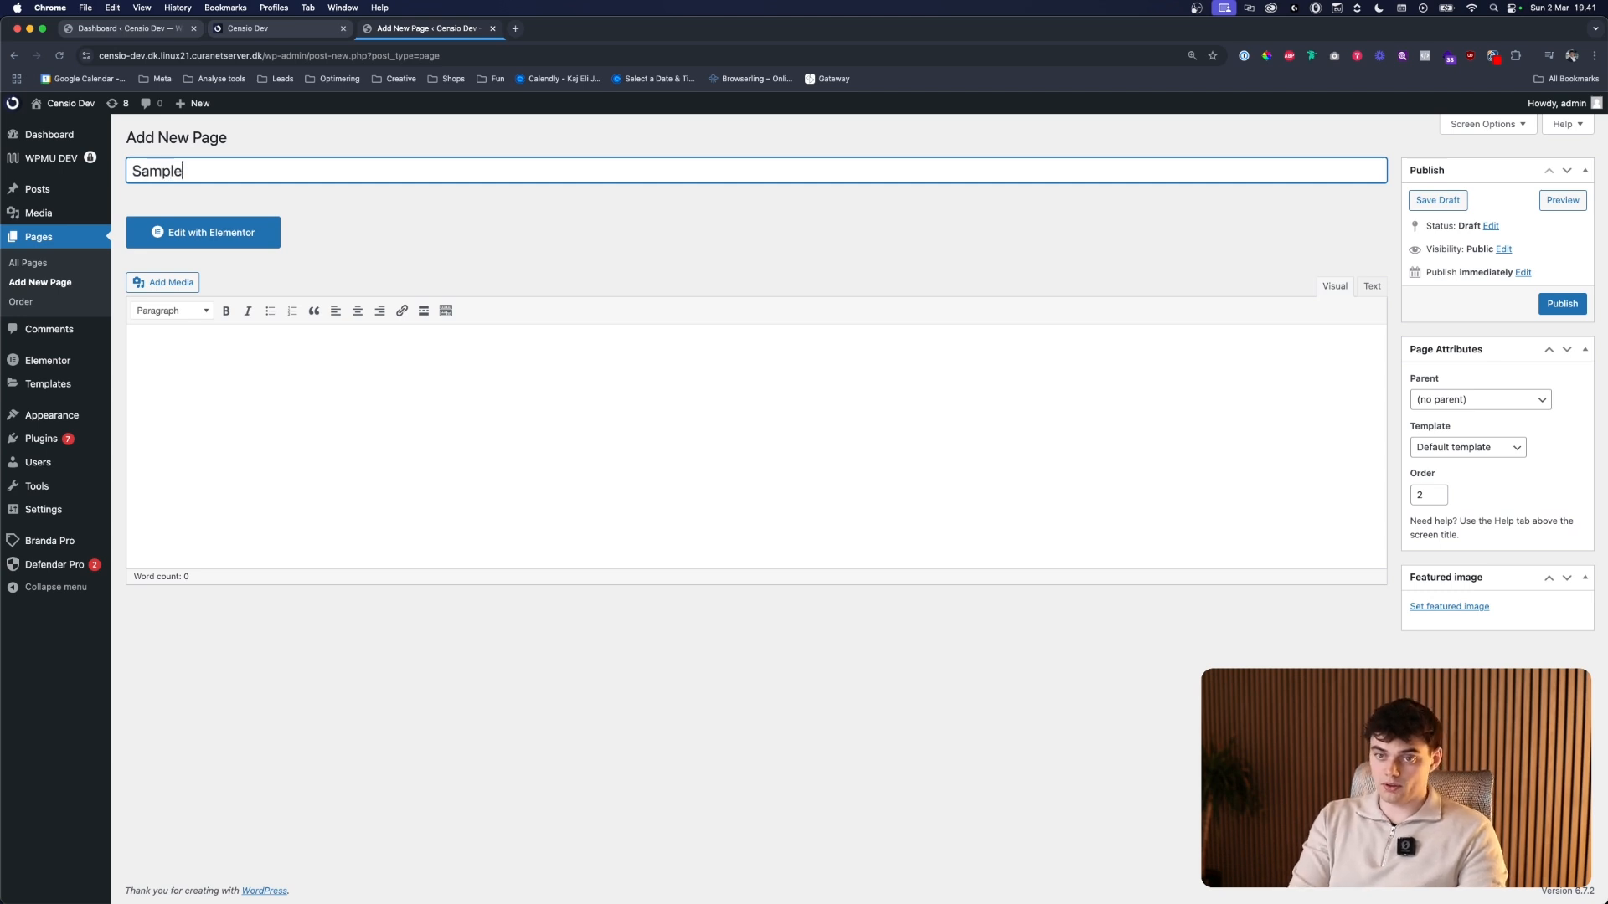
click(1562, 303)
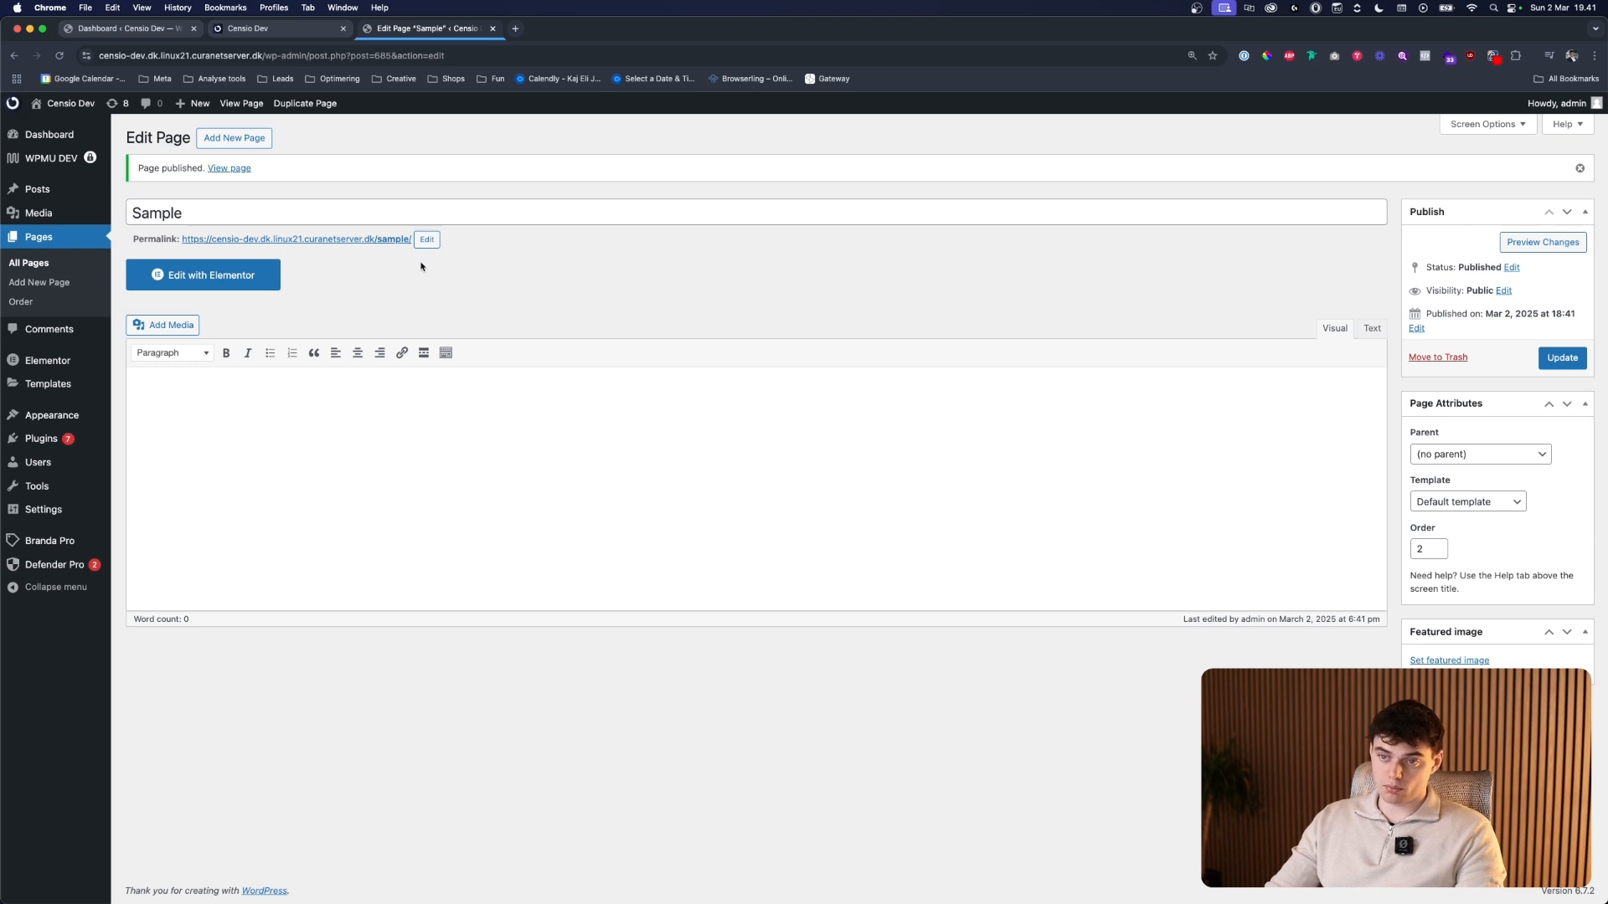
click(187, 277)
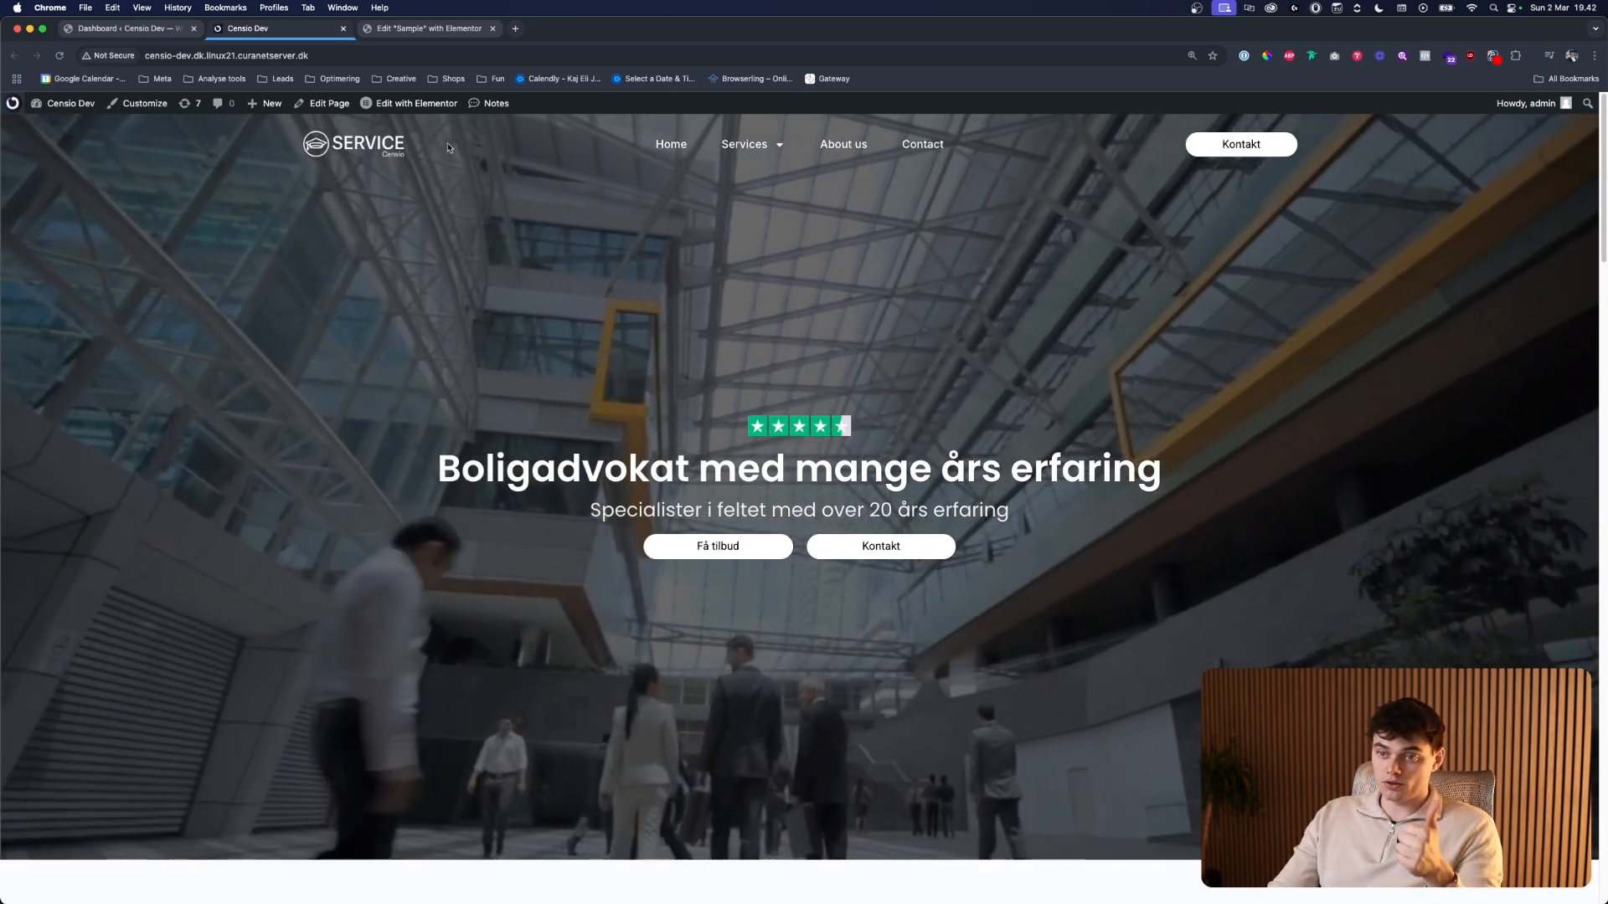
- Review the live front page down to its footer, and add a Flexbox container with column direction to the empty Sample page
scroll(585, 328, down, 20)
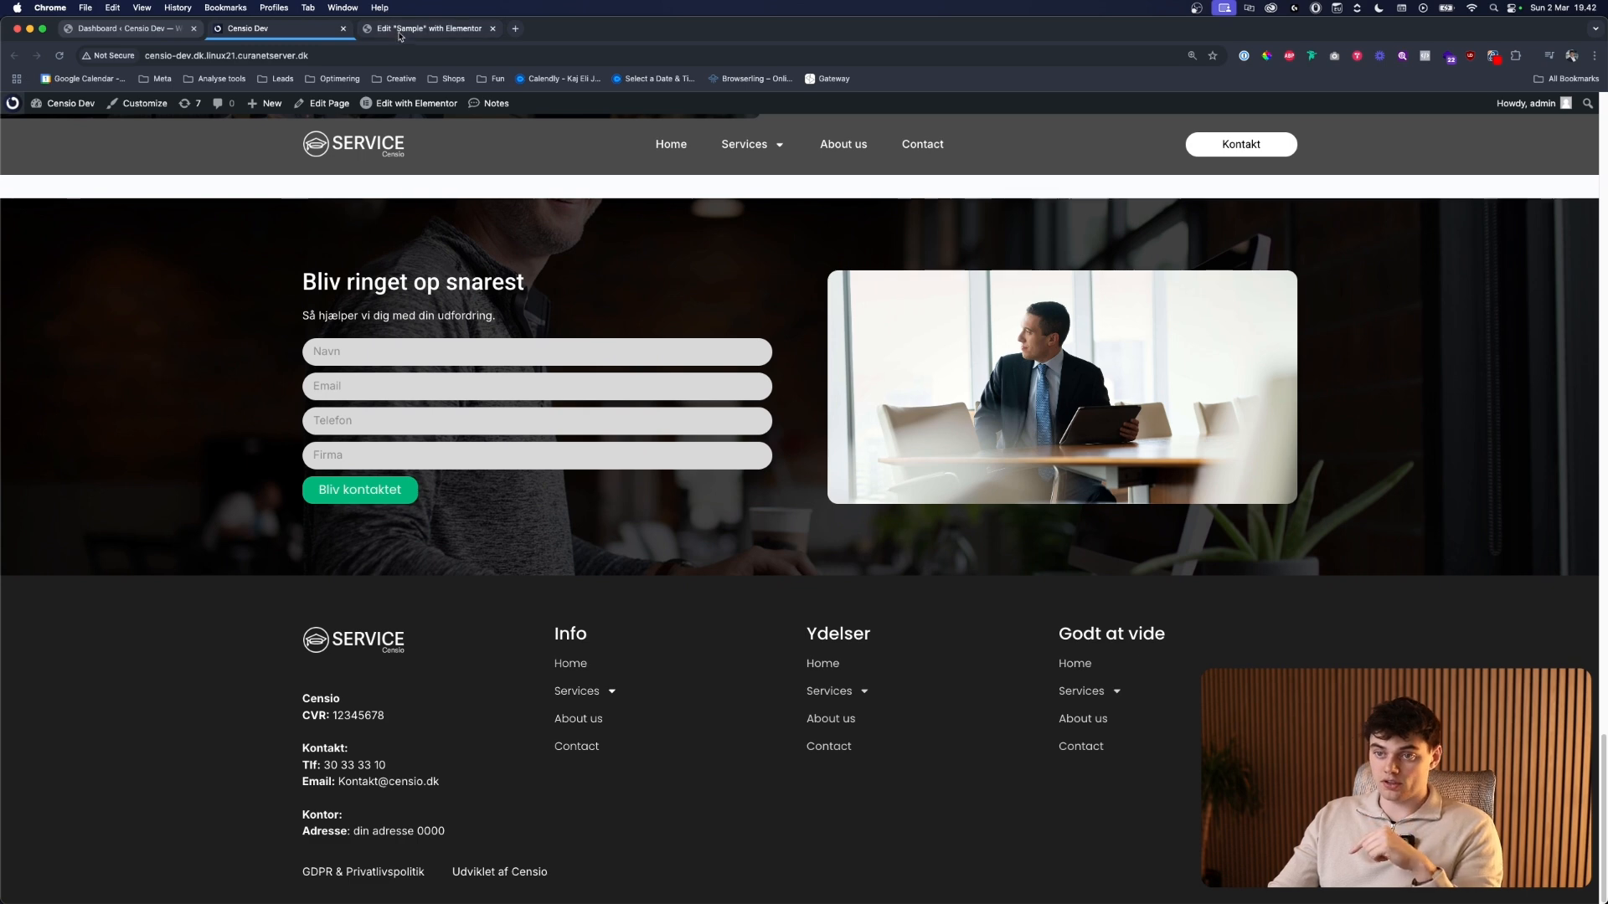
click(399, 34)
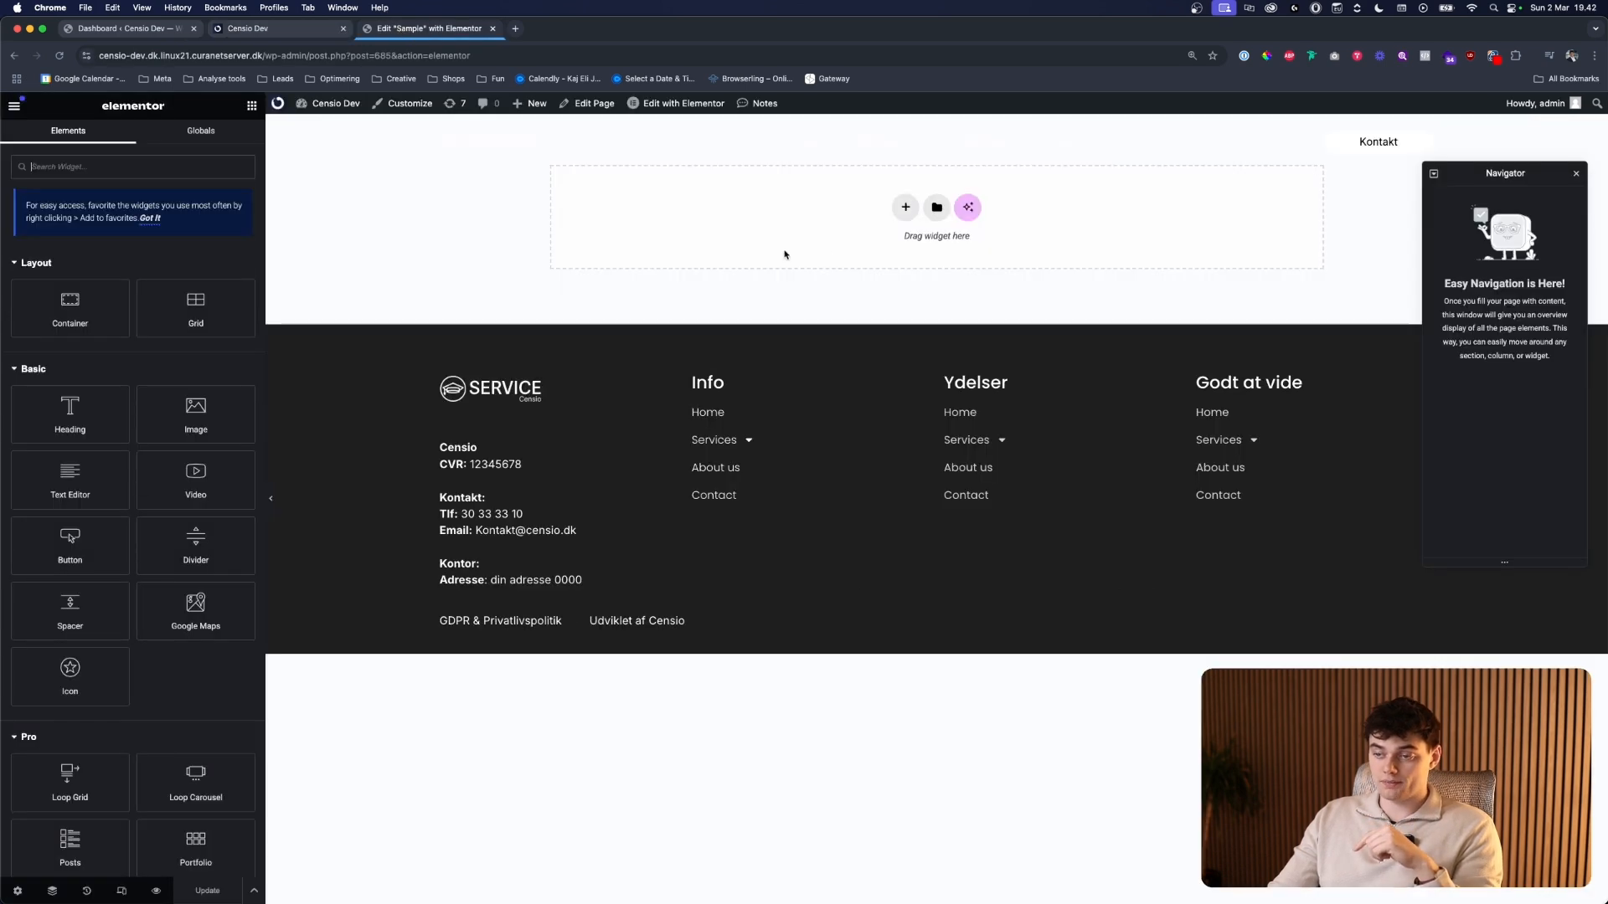
click(906, 208)
click(769, 240)
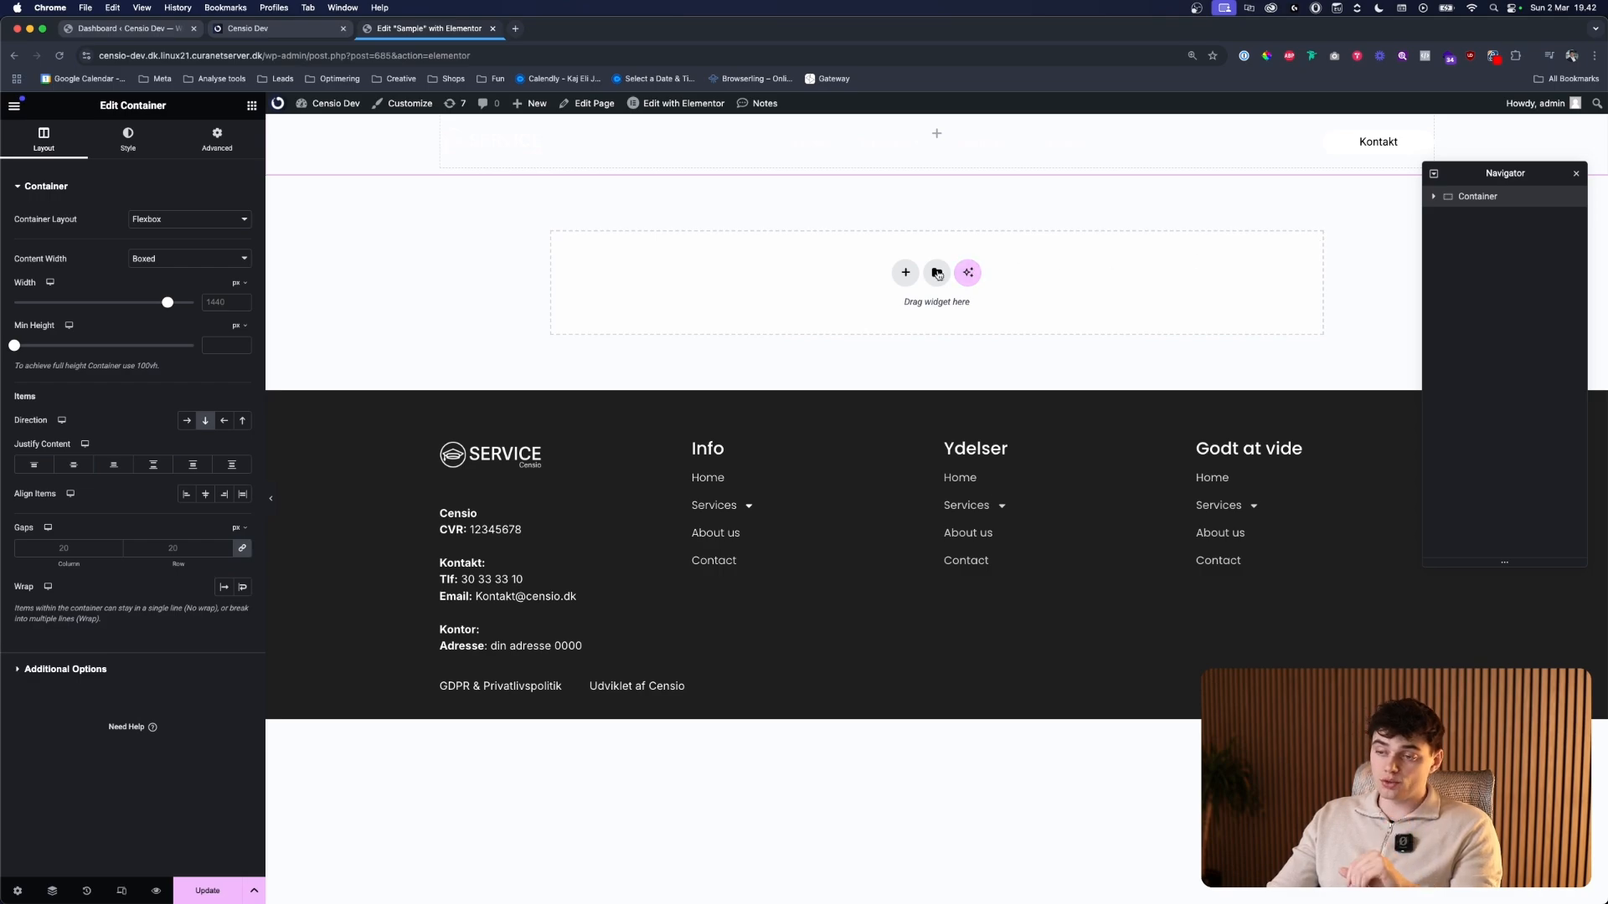
- Browse the ready-made blocks and page templates in the Elementor library, and leave without inserting anything
click(933, 274)
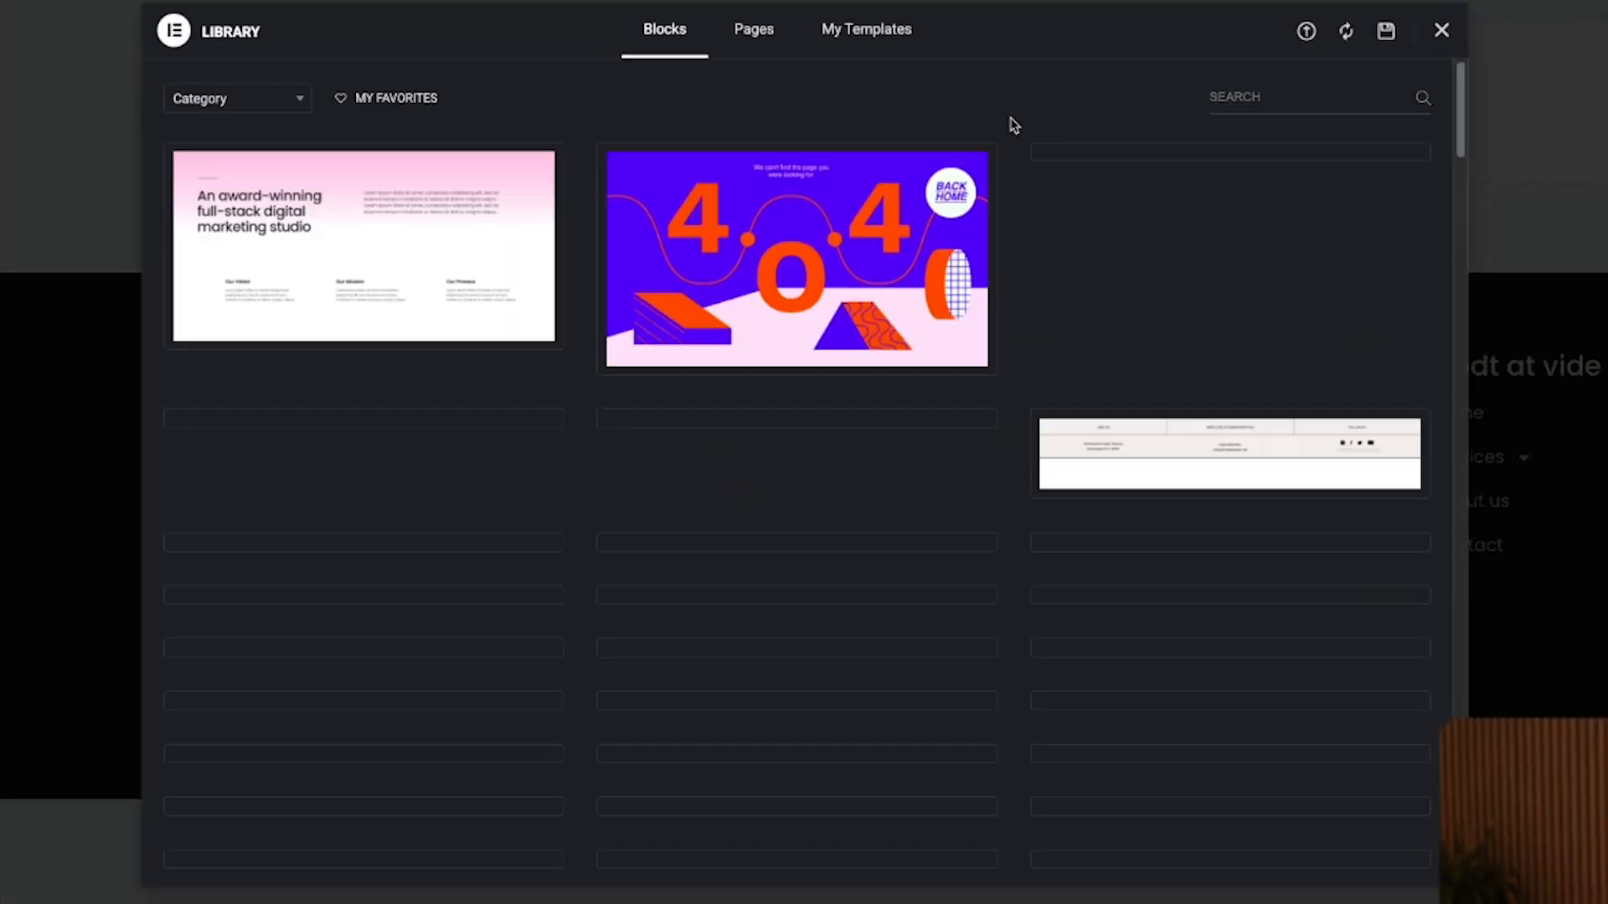
scroll(352, 502, down, 6)
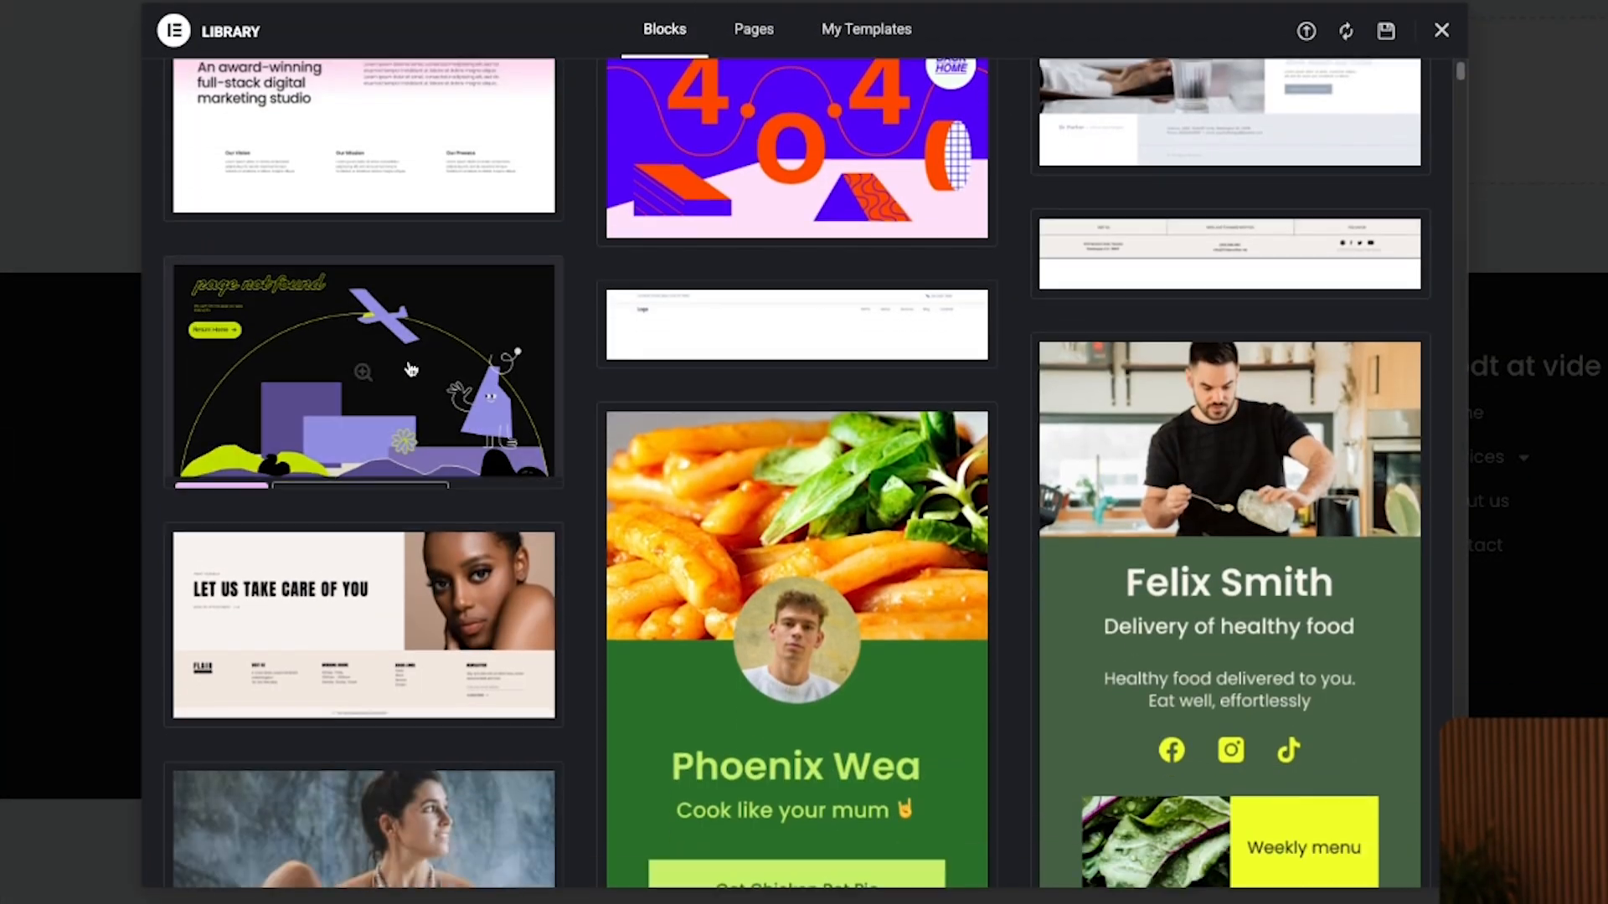
scroll(611, 355, down, 3)
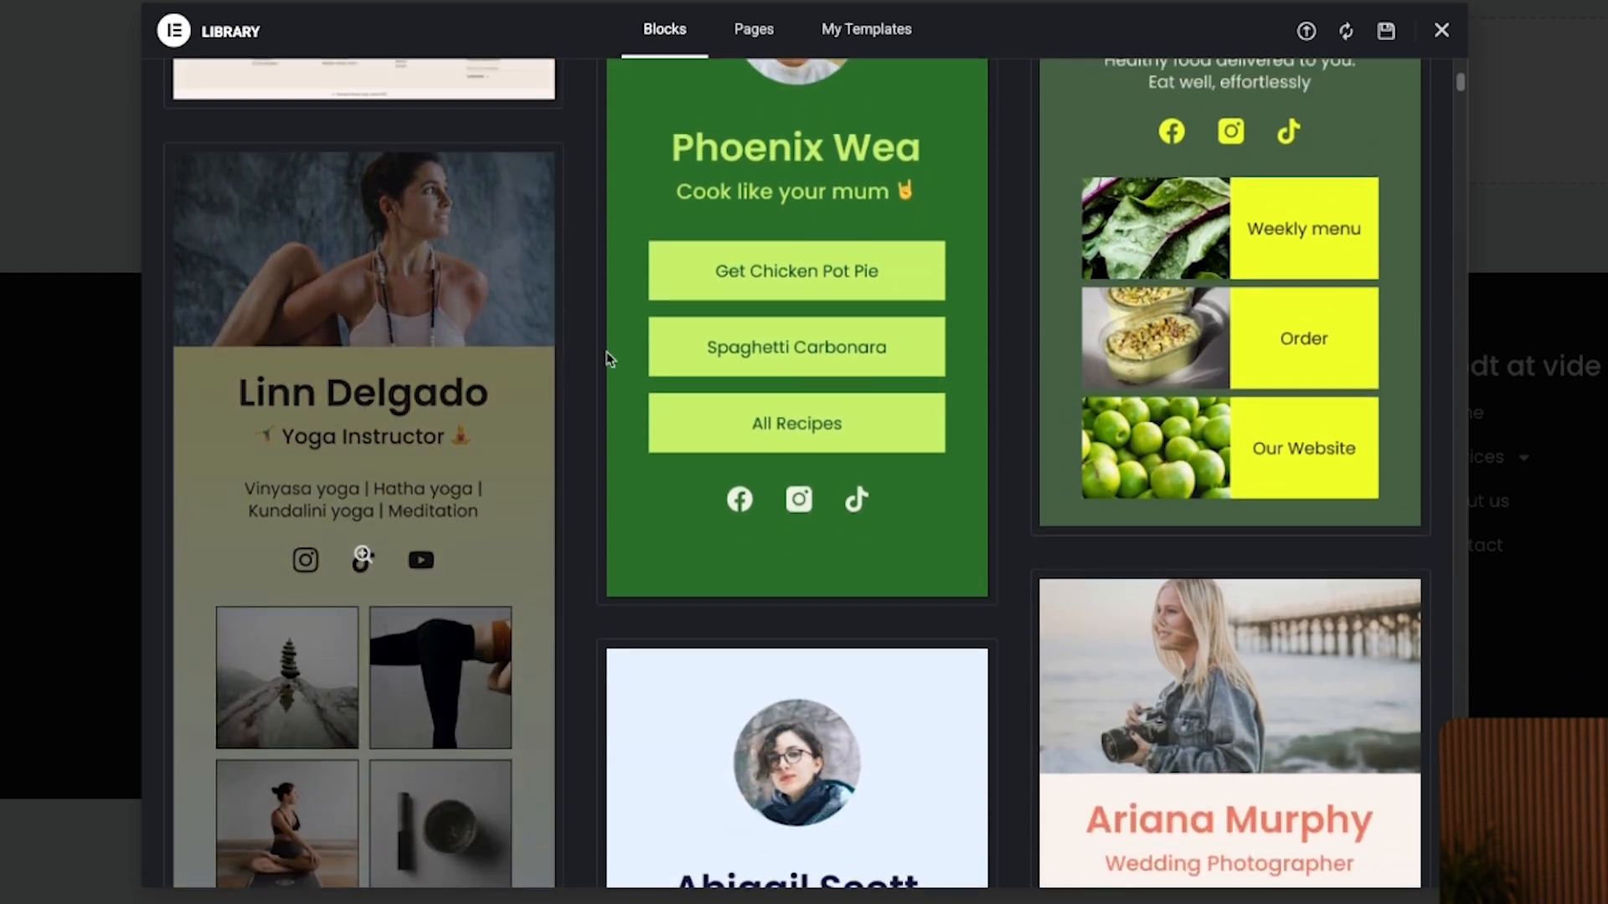
scroll(610, 294, down, 5)
click(756, 32)
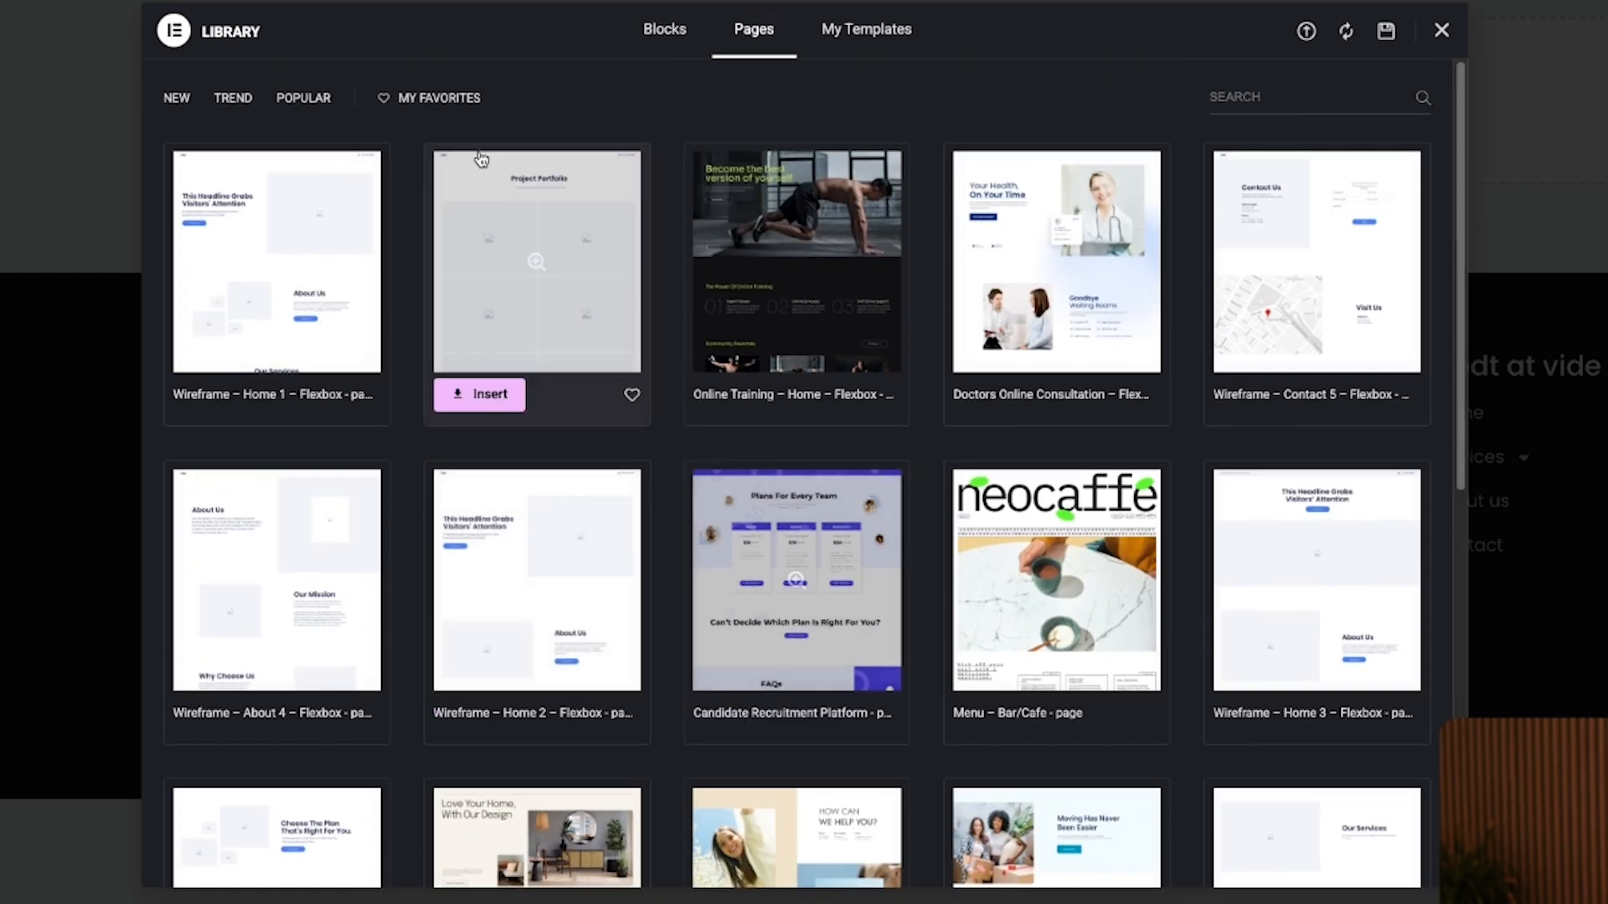
click(1444, 31)
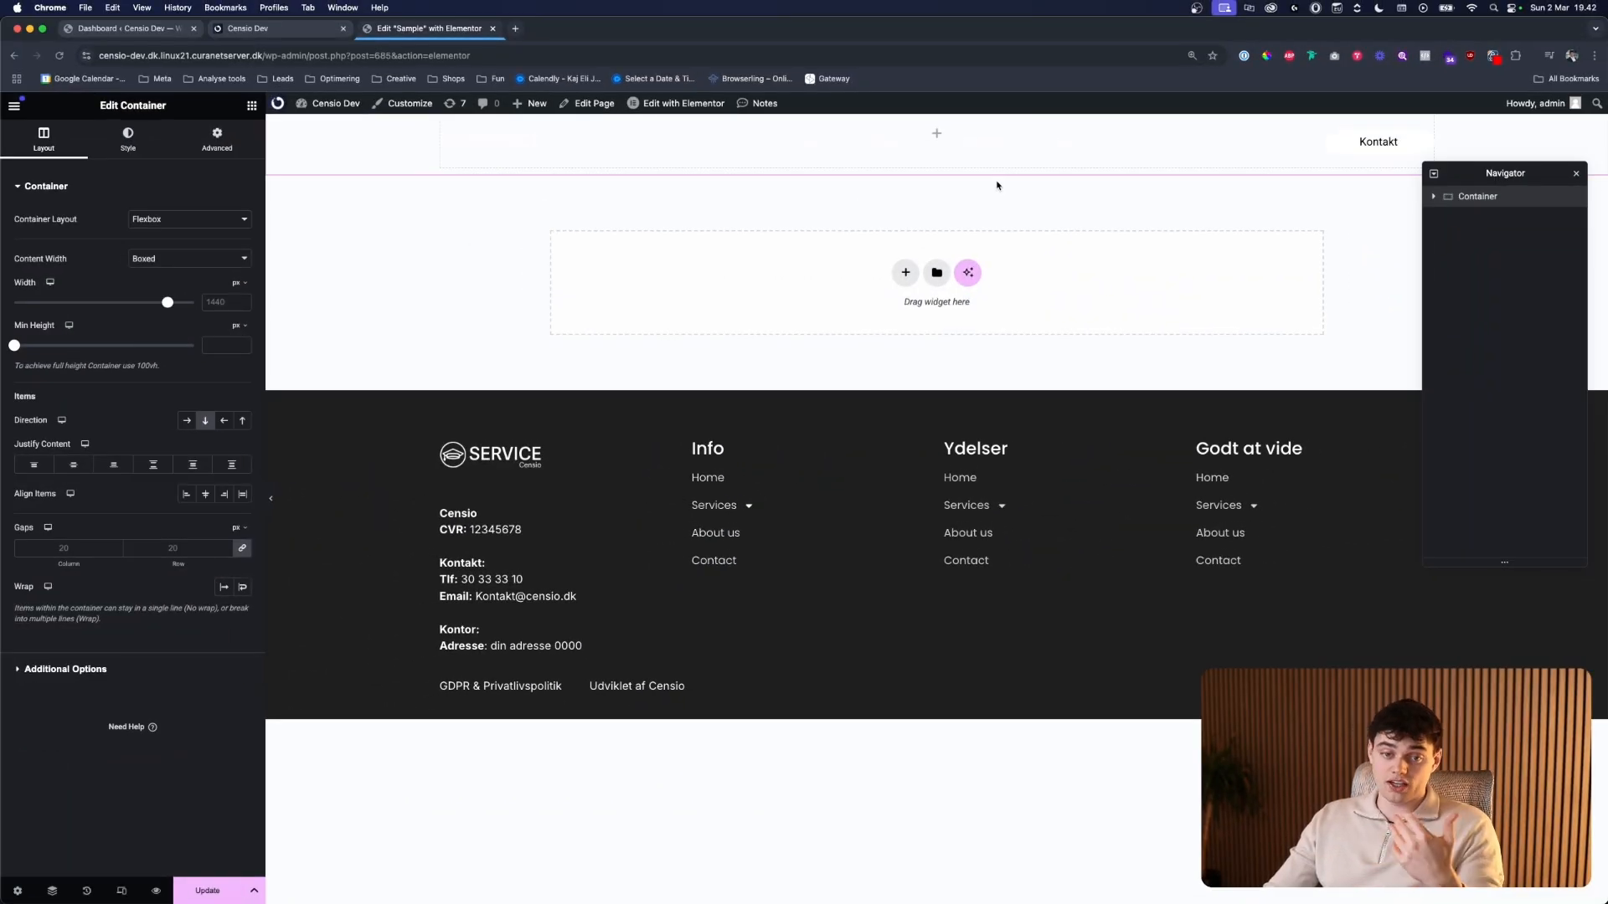
- Return to the top of the live front page, open it in a separate Elementor editor tab, and place that tab before the Sample editor
click(333, 28)
scroll(921, 381, up, 15)
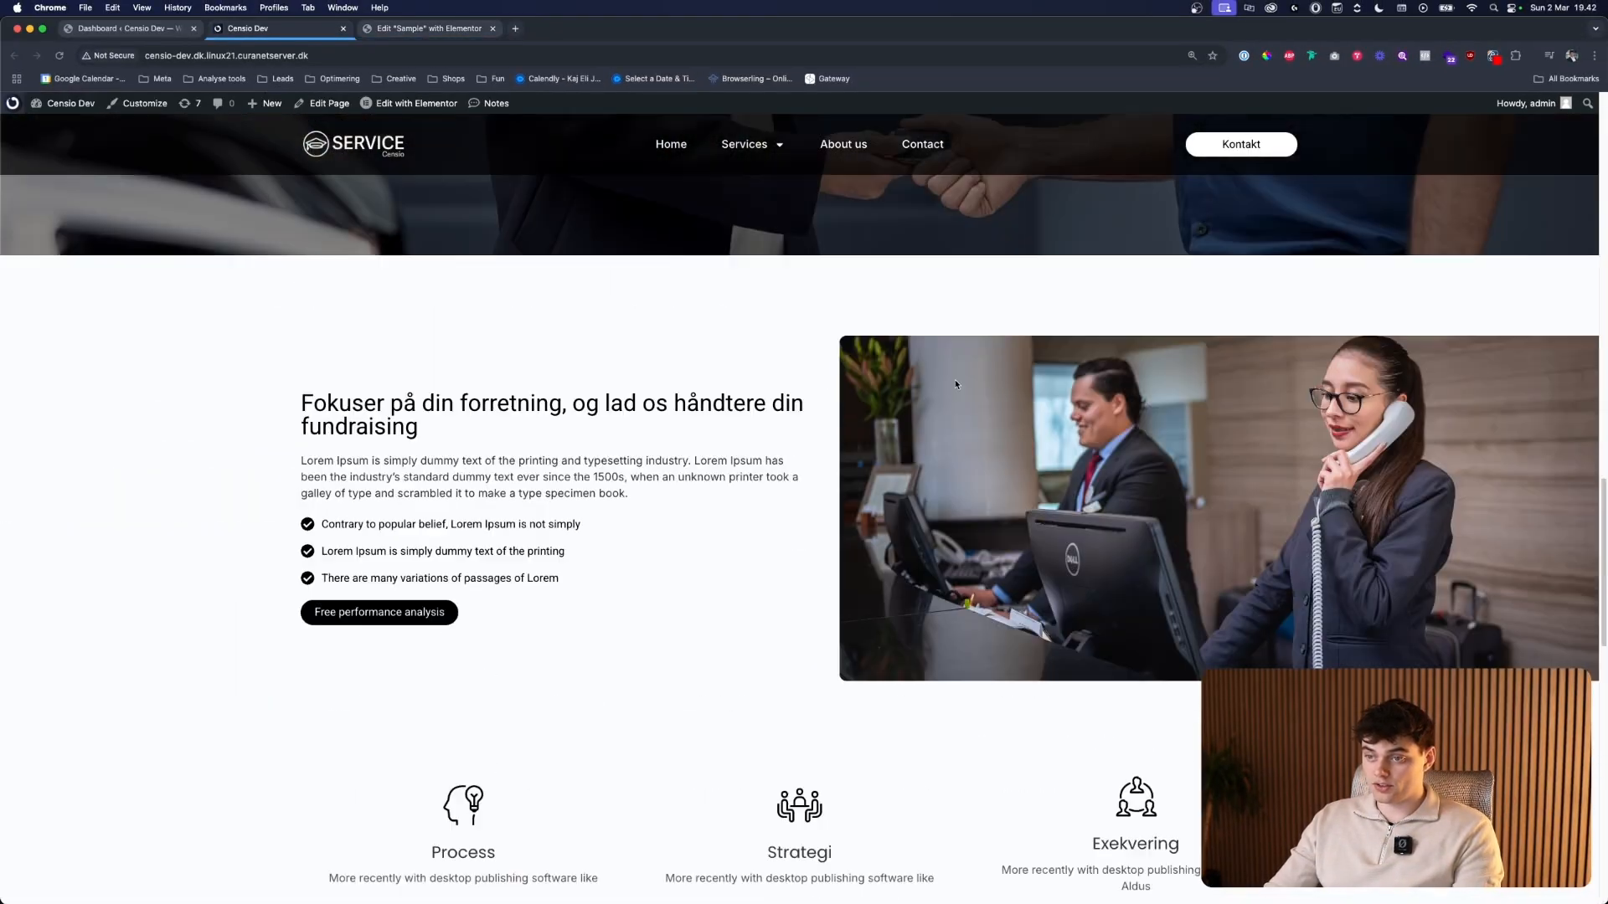
scroll(671, 303, up, 3)
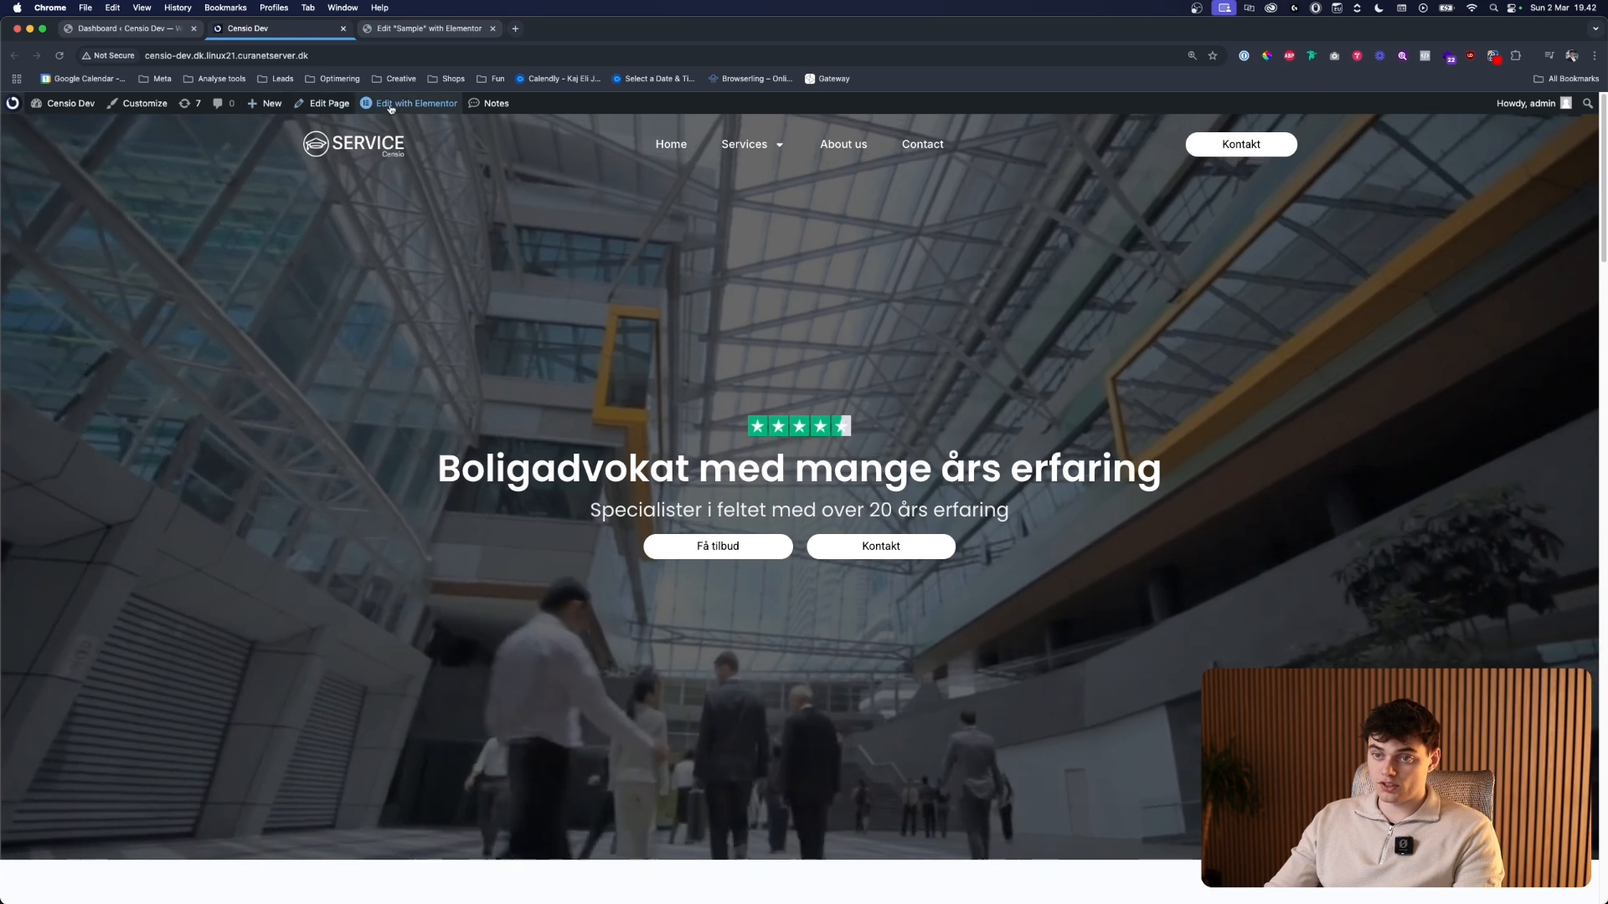
super+click(394, 104)
drag(581, 27, 472, 27)
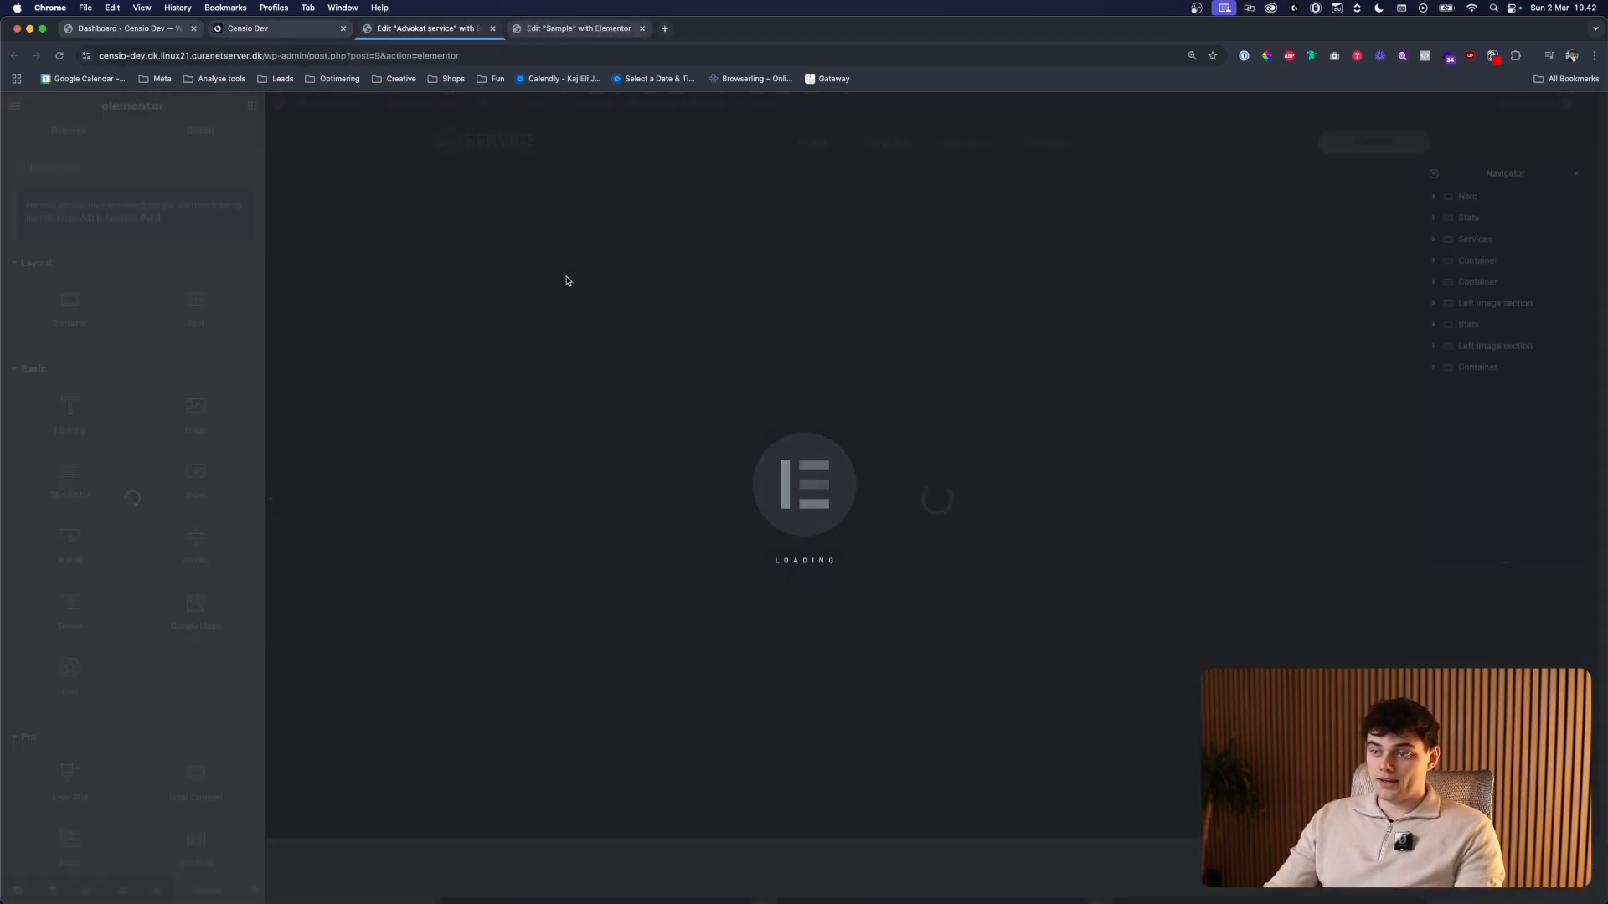
- Save the Advokat service page's Hero section to the library as a template named "Hero test"
click(1490, 205)
right_click(1488, 201)
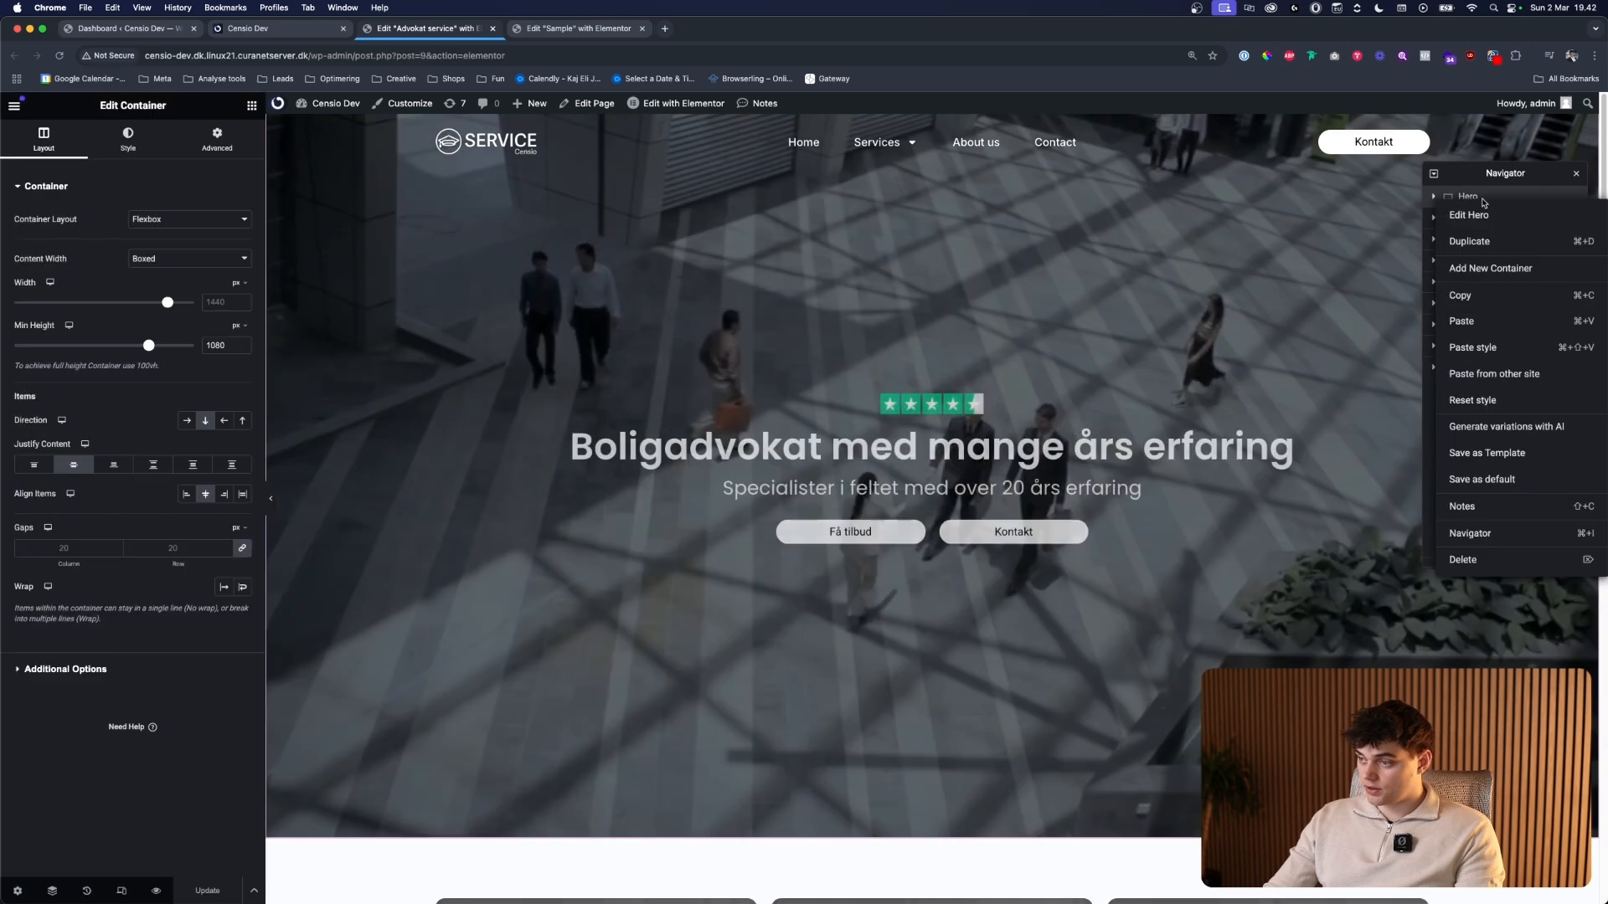
click(1484, 201)
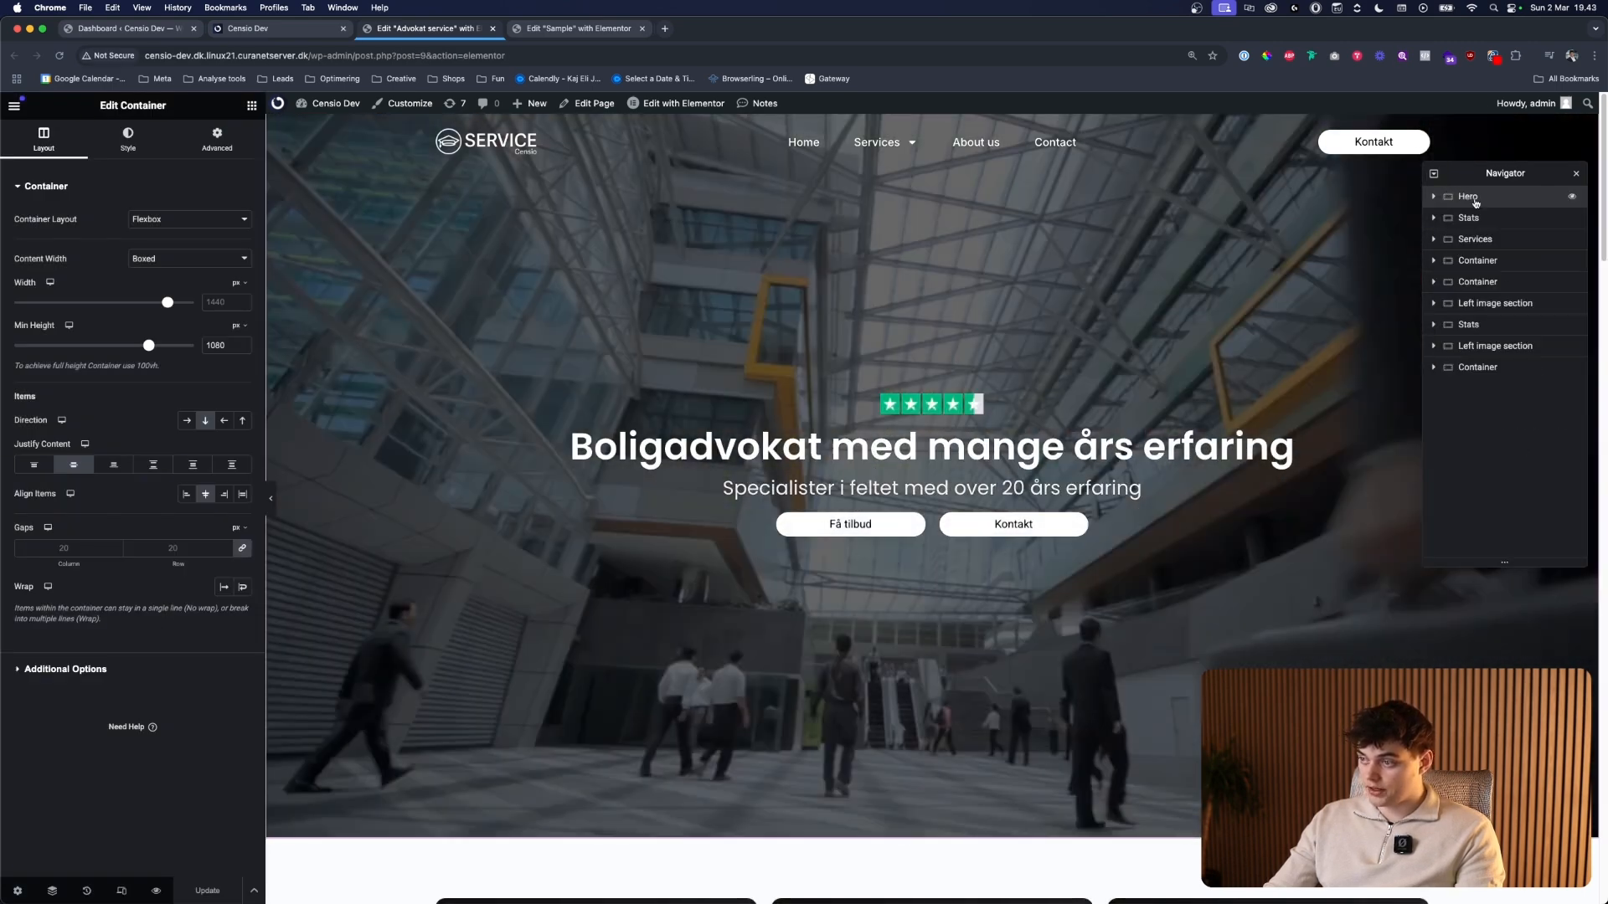
click(1469, 218)
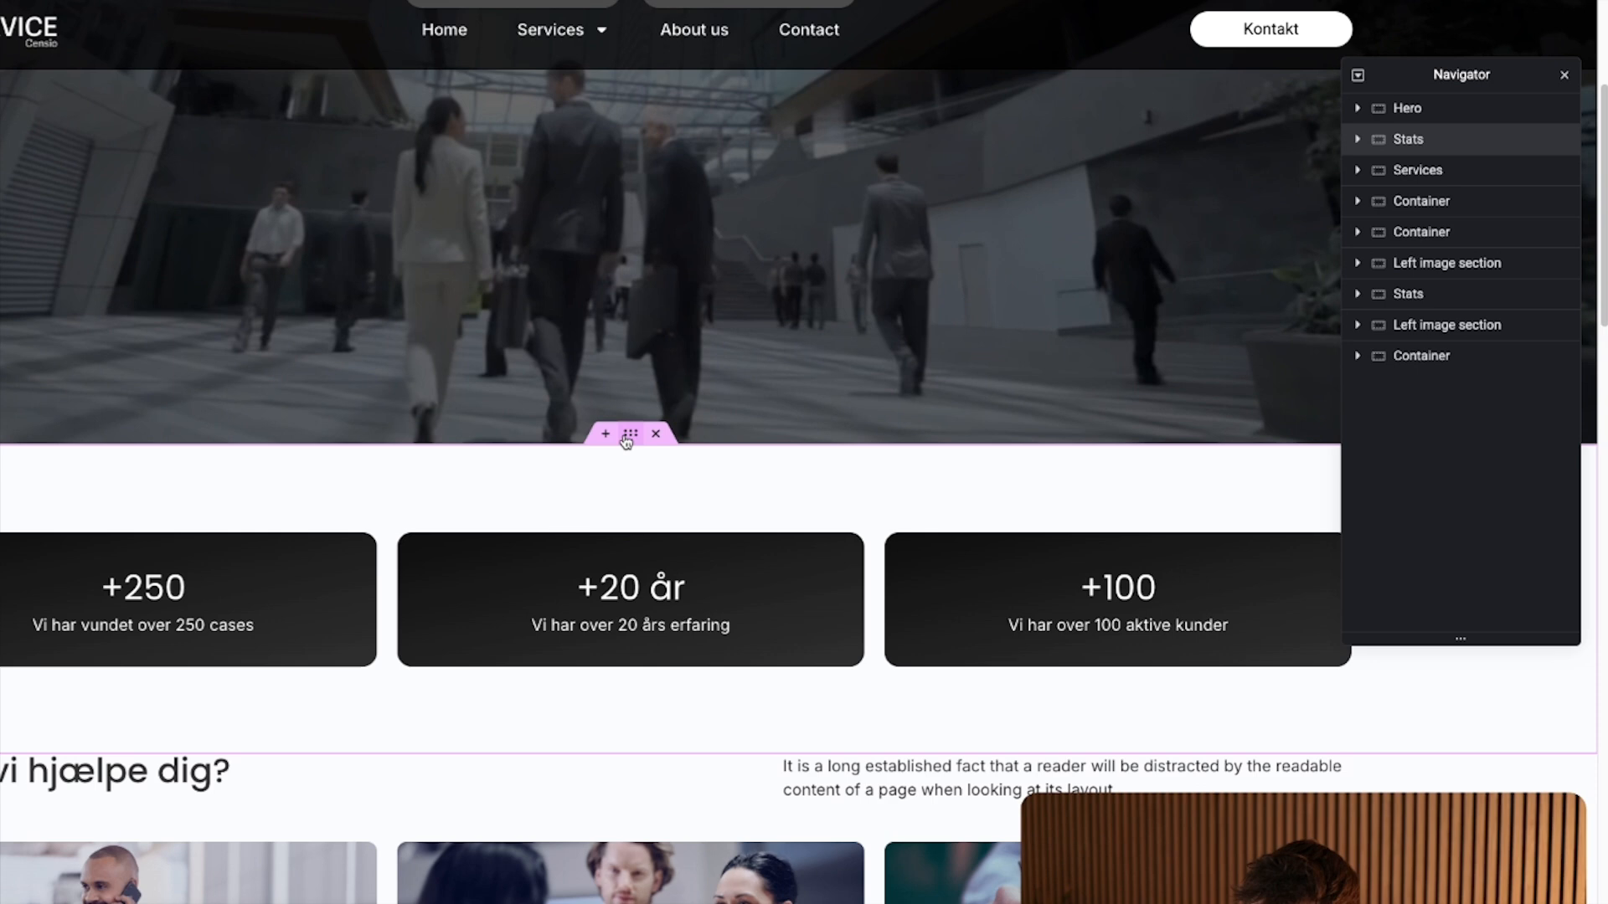
right_click(881, 430)
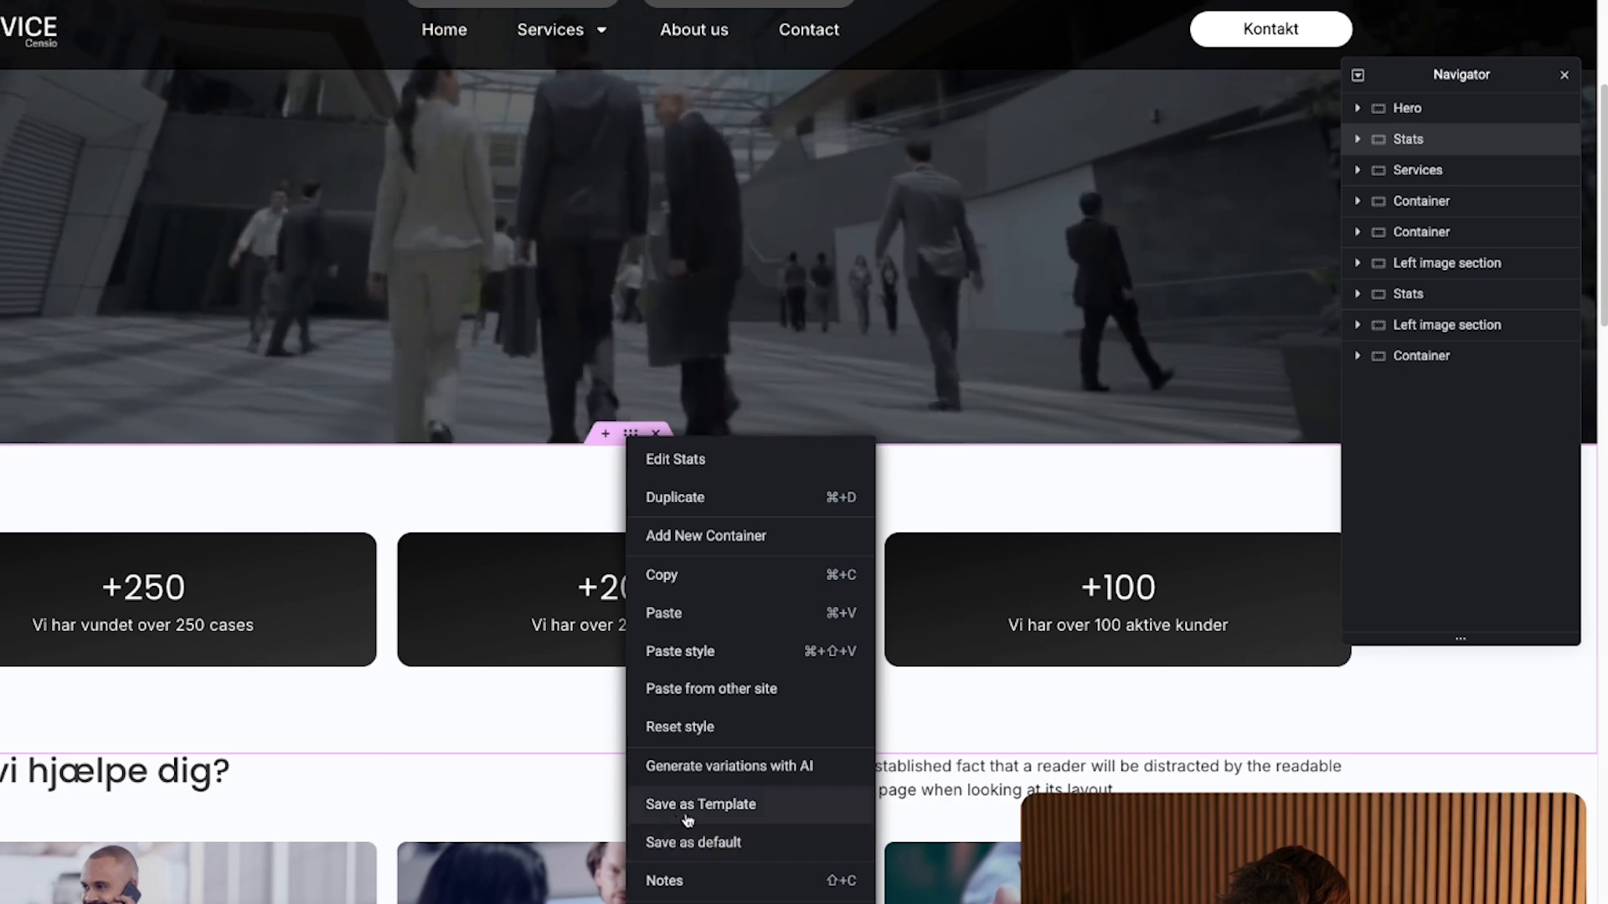
right_click(1415, 111)
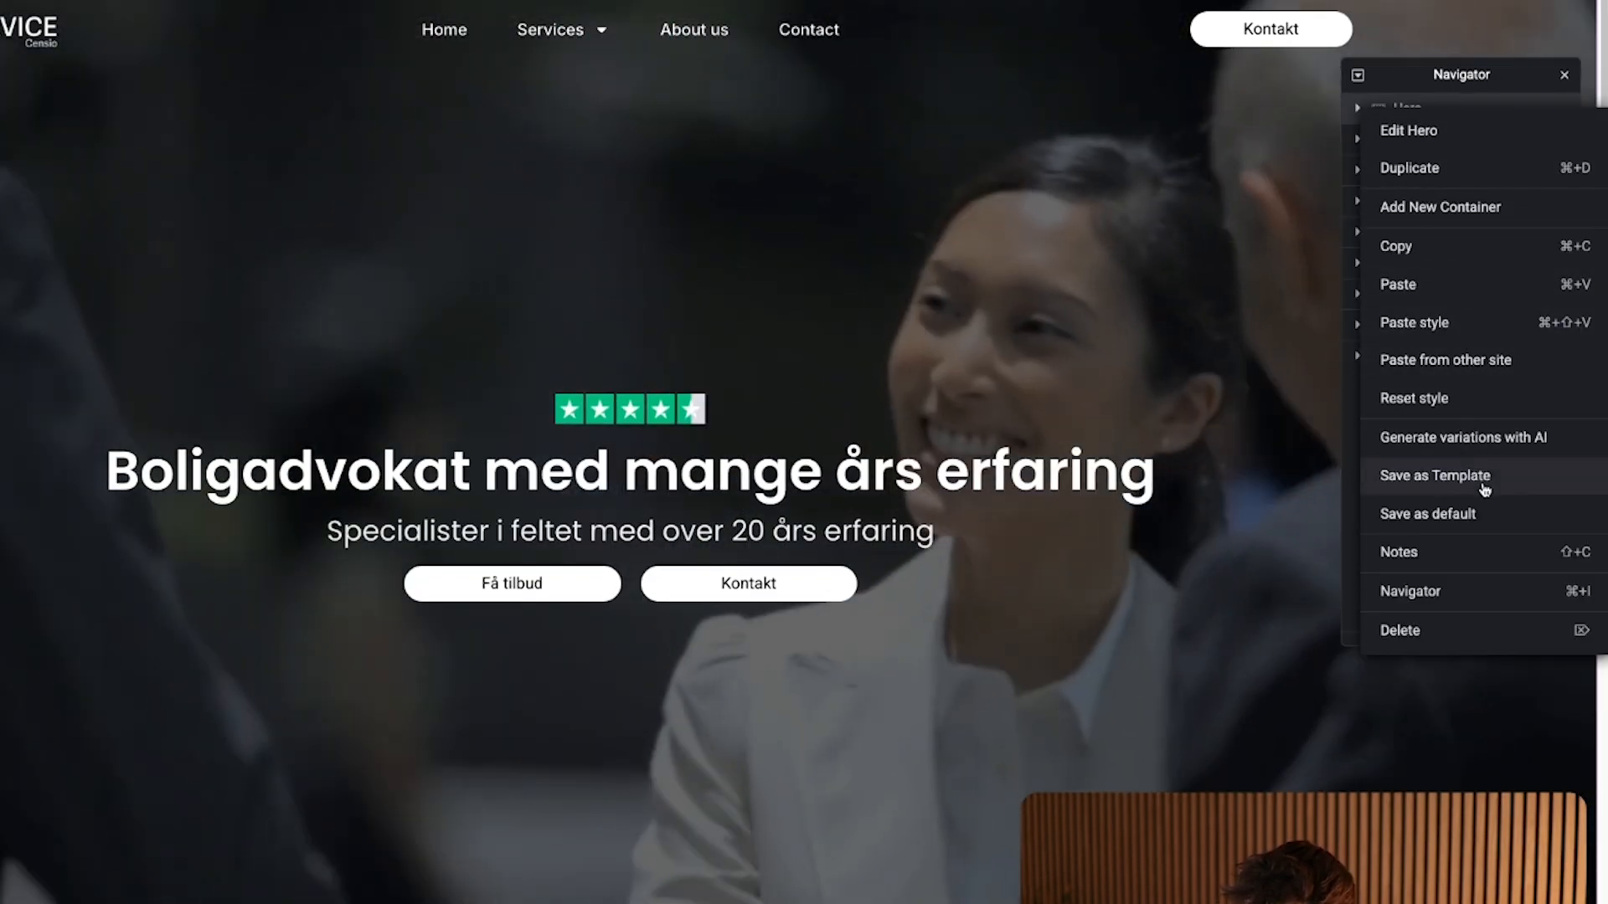
click(1484, 485)
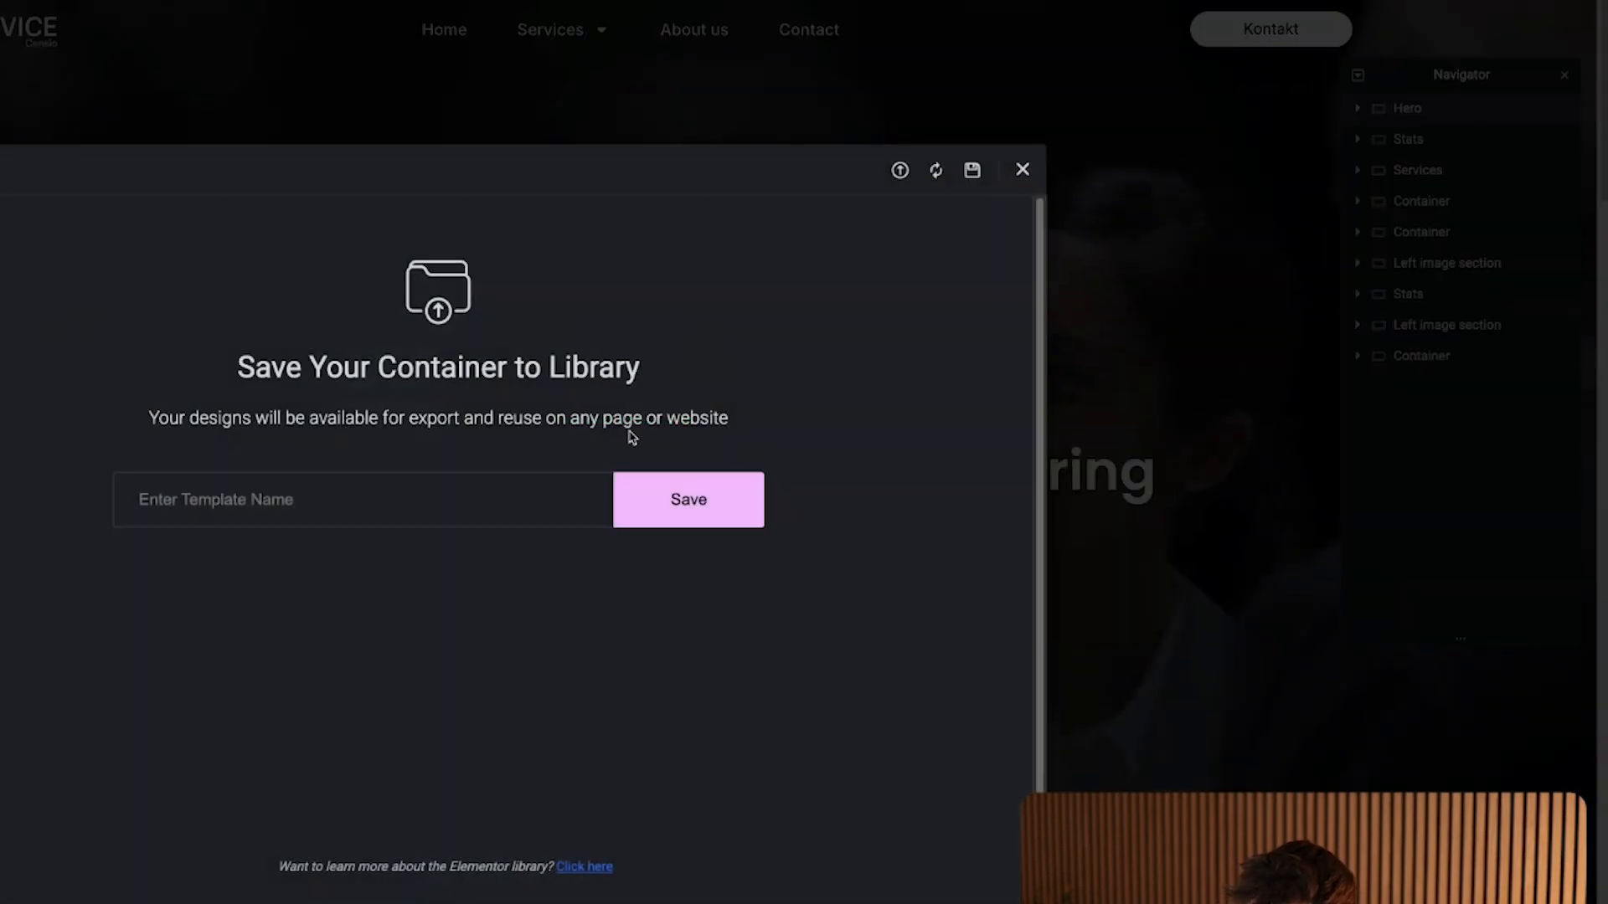
click(869, 502)
text(Hero t)
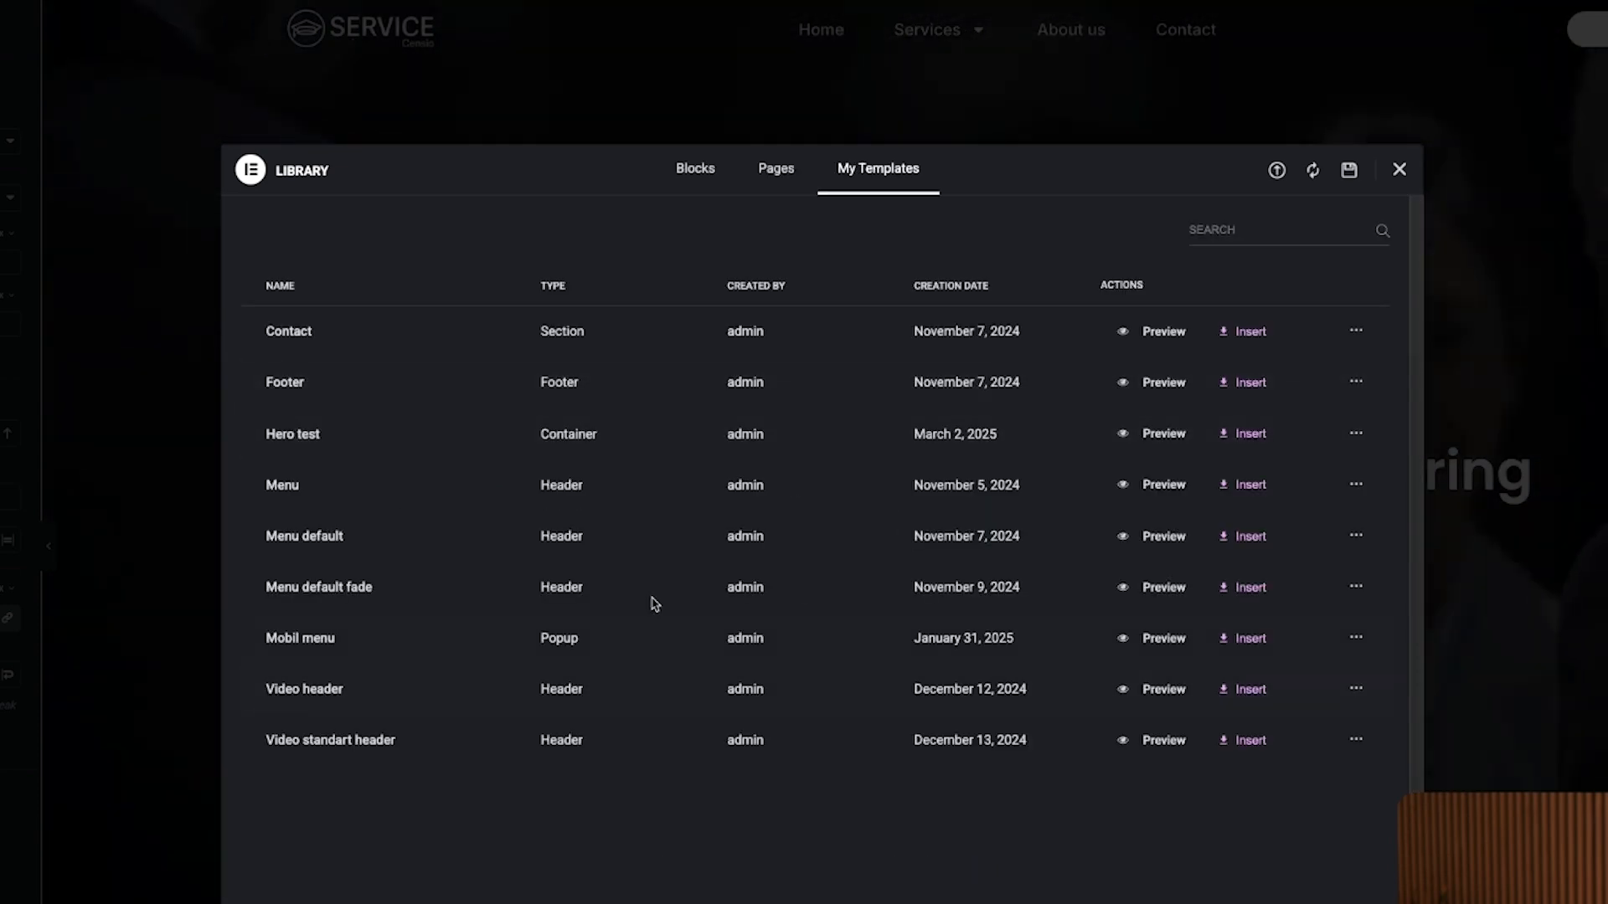
- Search the saved templates for "hero", check the options of the Hero test entry, and close the library
click(1244, 231)
text(hero)
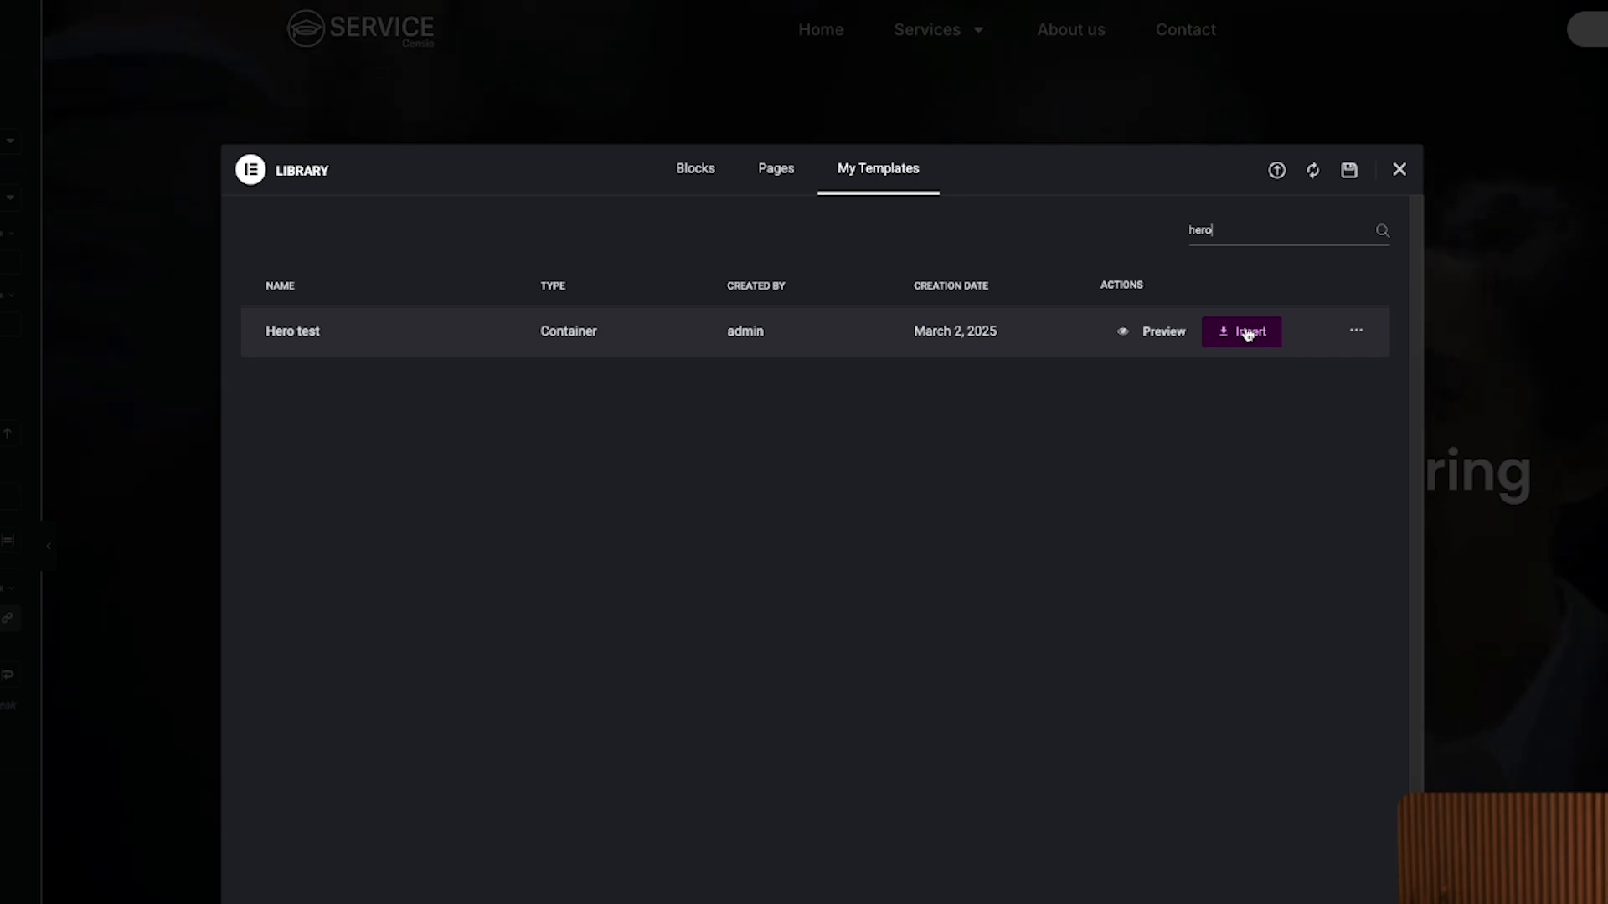
click(1356, 332)
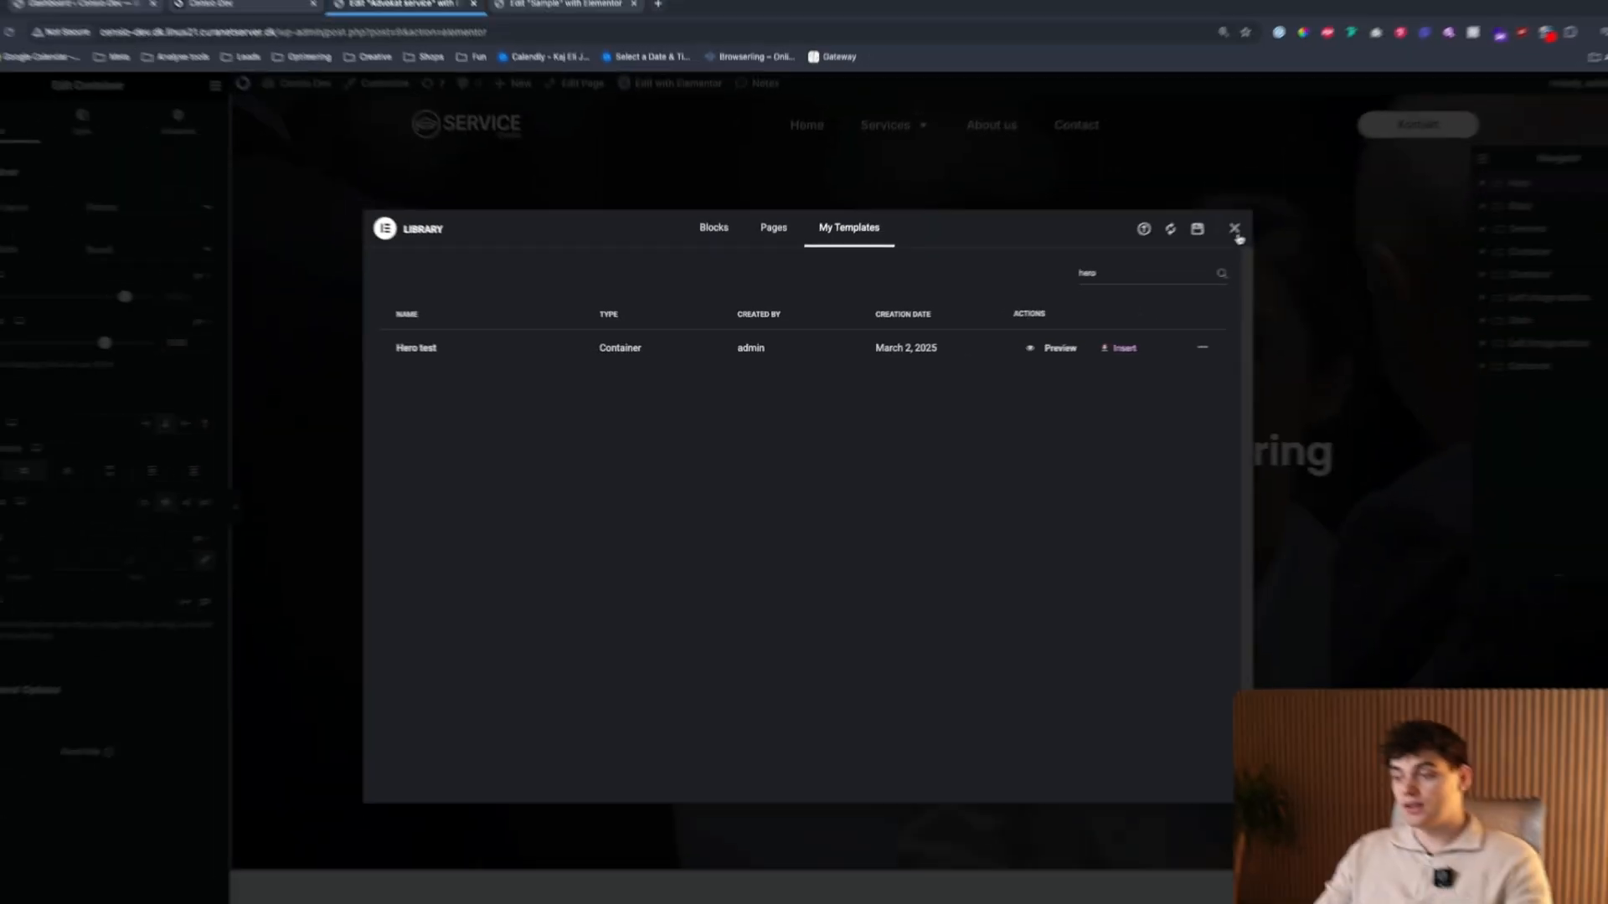
click(1399, 169)
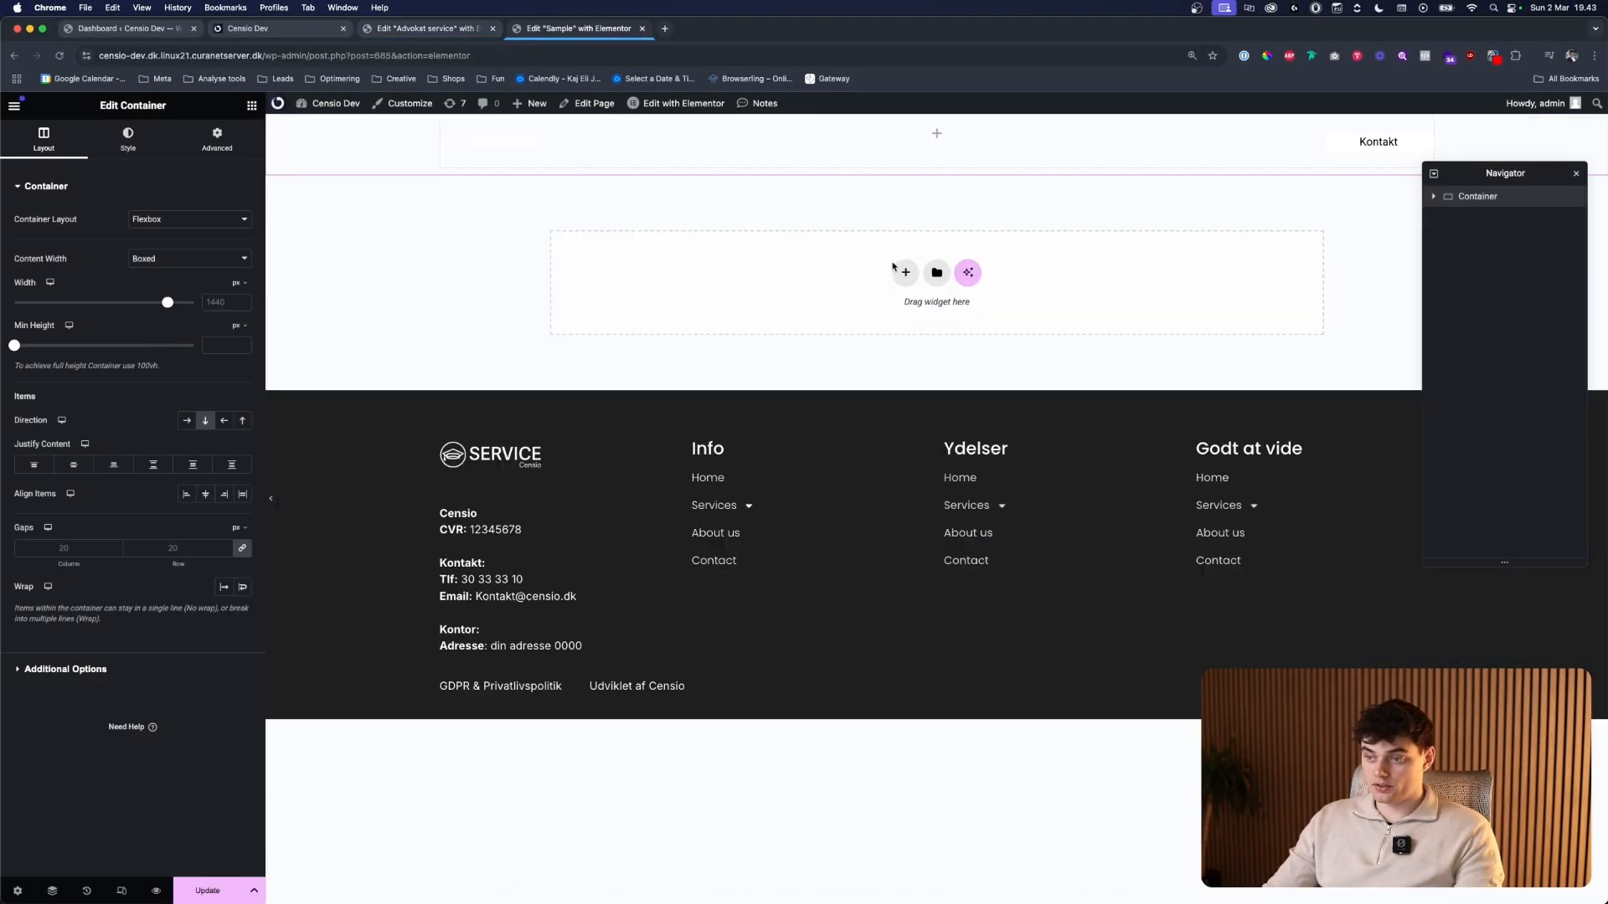
- Copy the Advokat service page's Hero section into the Sample page, and delete the pasted section again
click(425, 28)
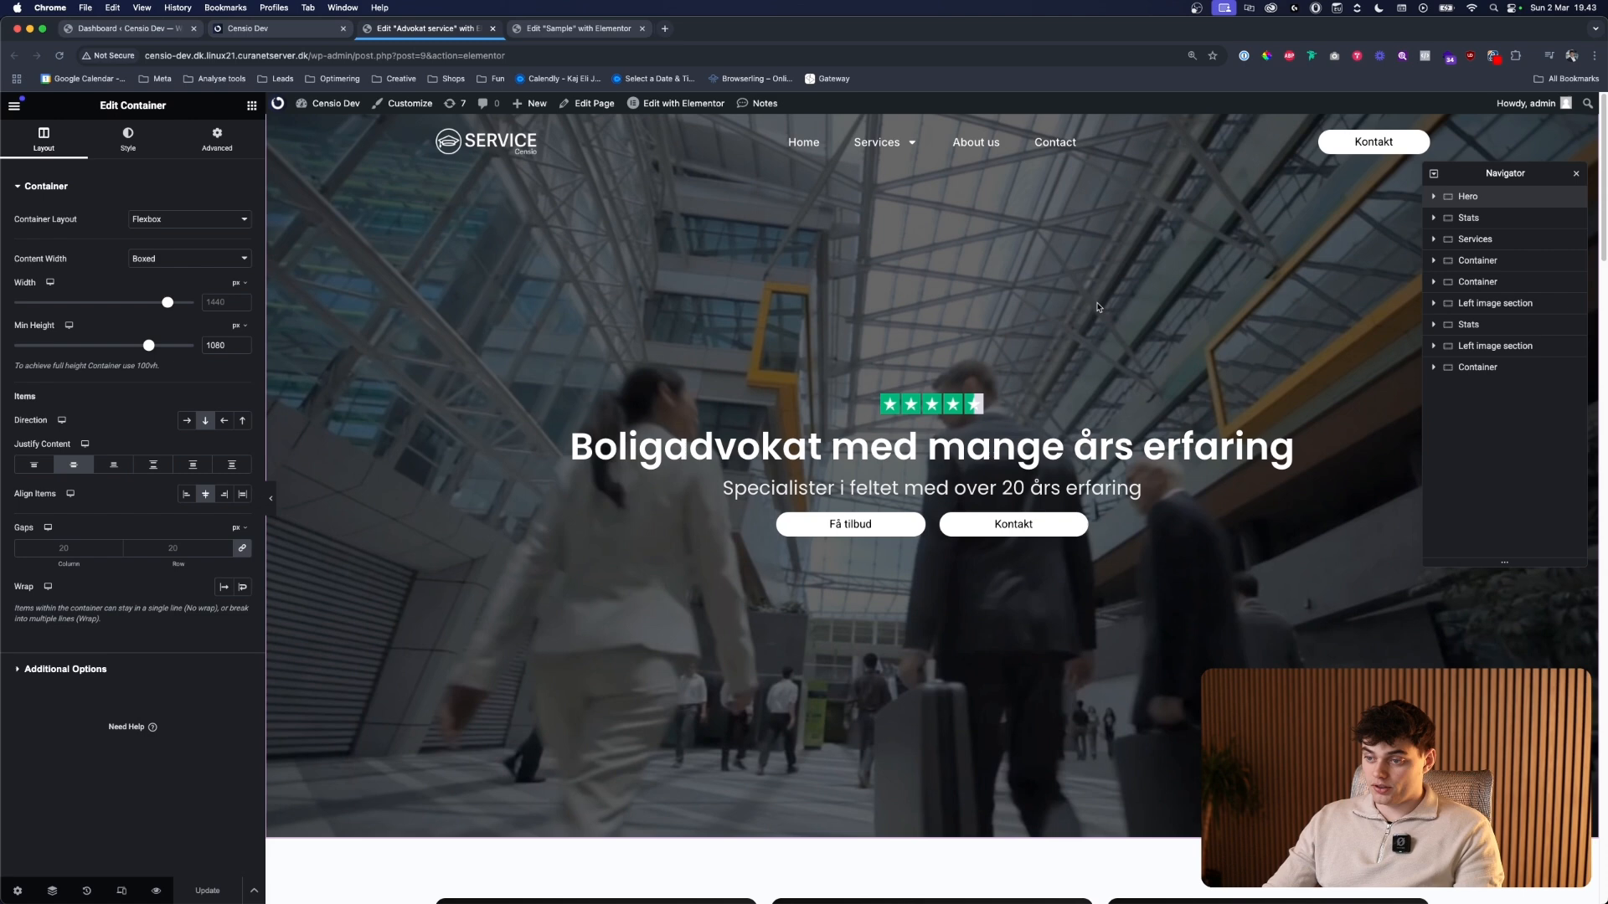
right_click(1461, 198)
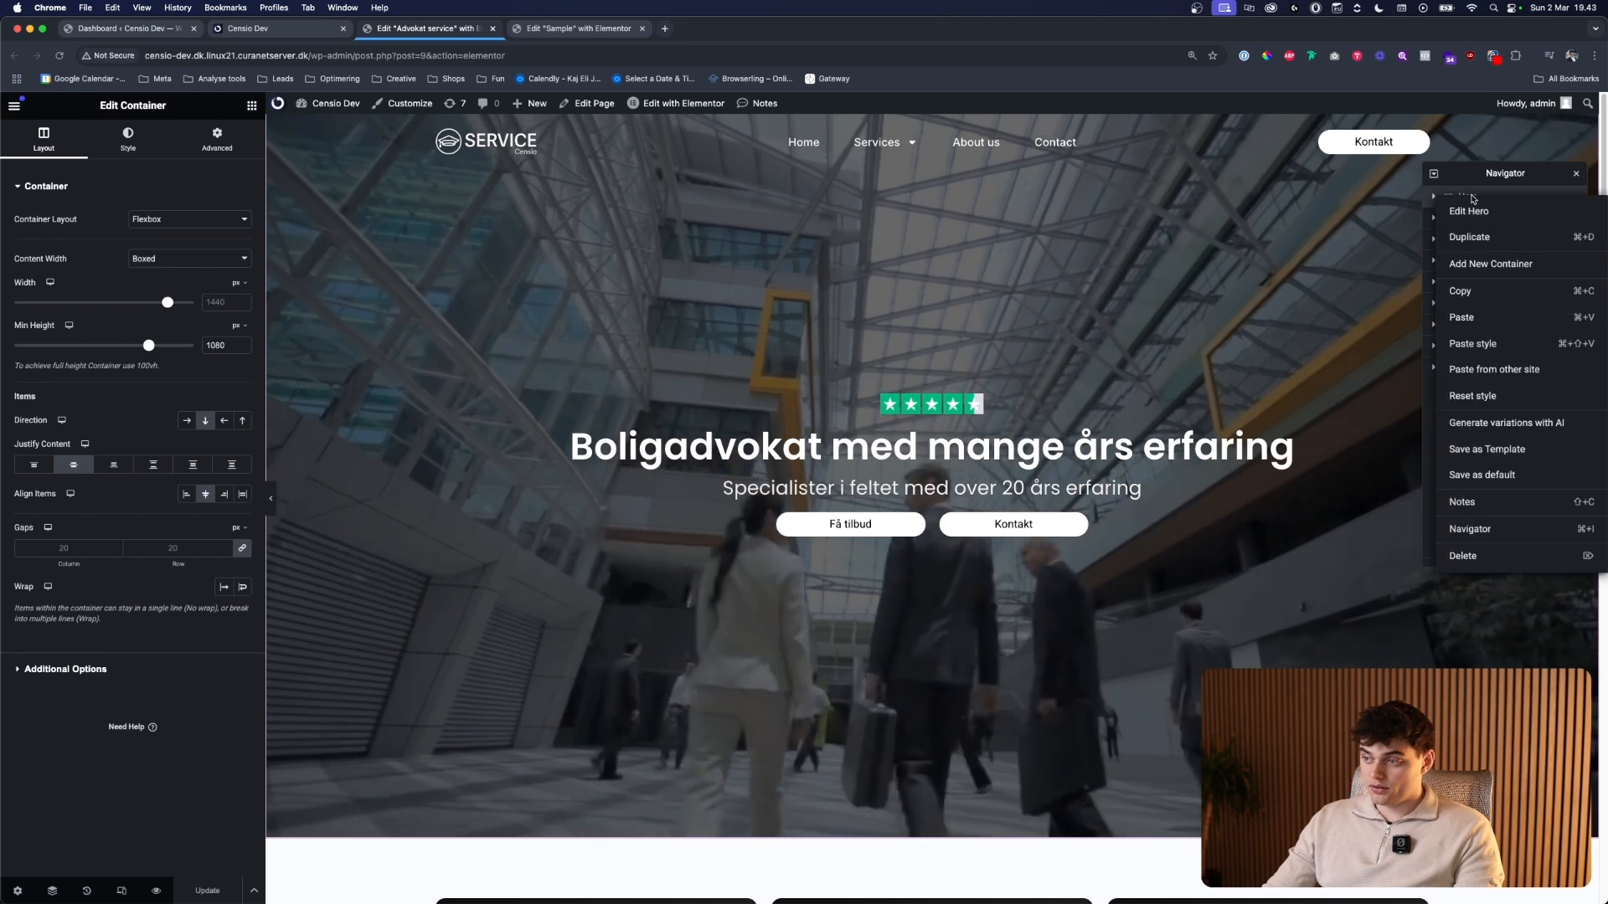
click(1476, 291)
right_click(1462, 199)
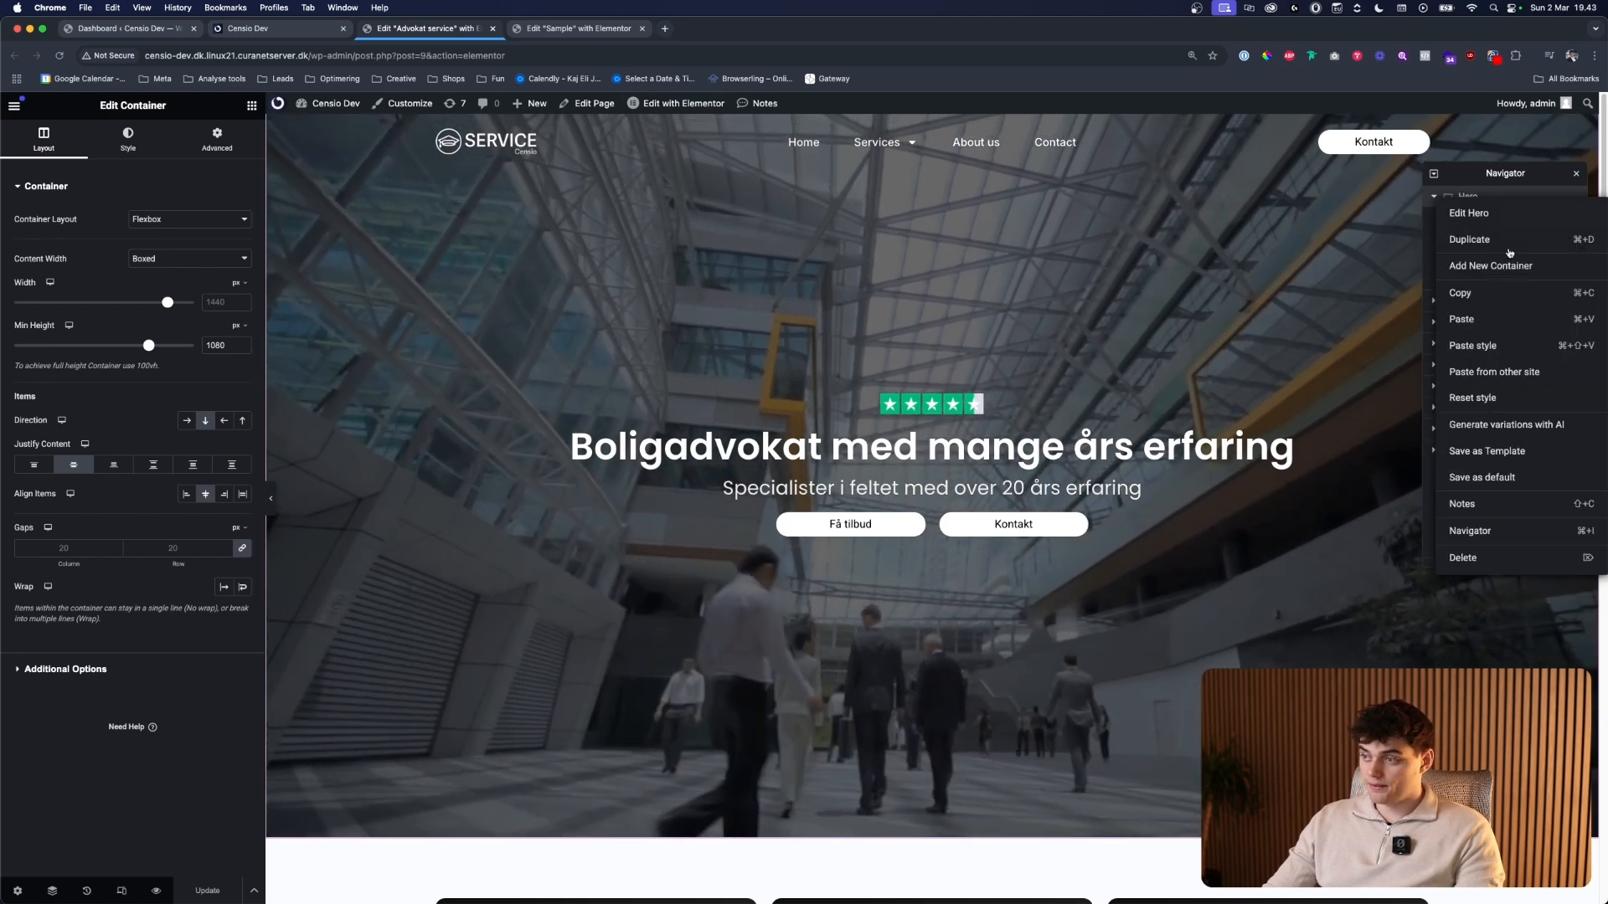
click(1476, 302)
key(ctrl+Tab)
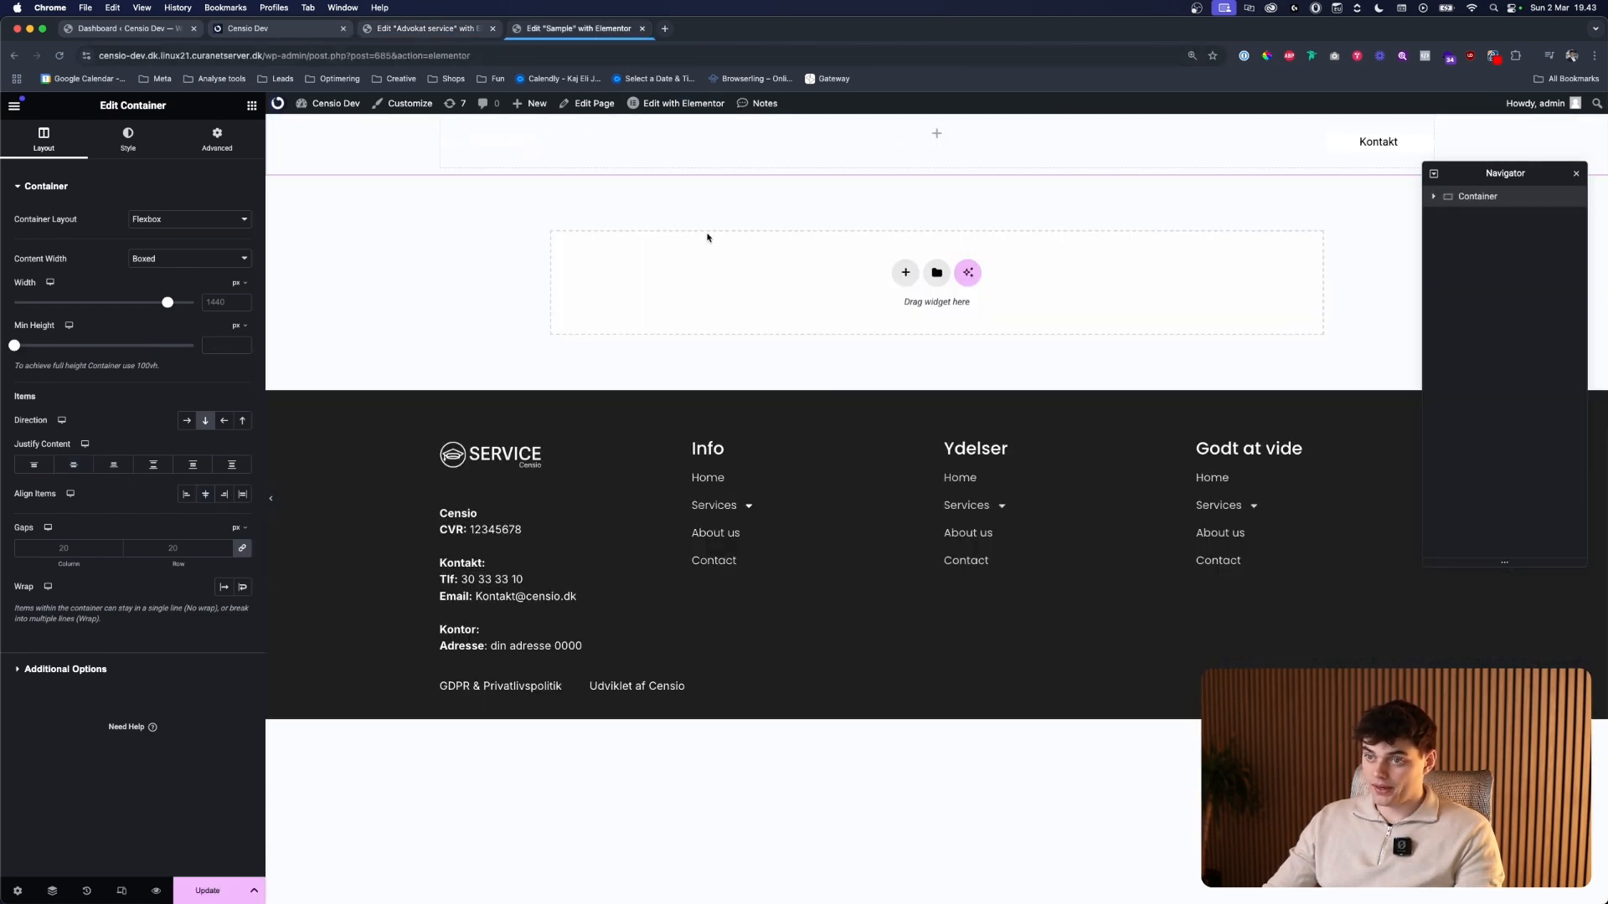
right_click(733, 291)
click(758, 305)
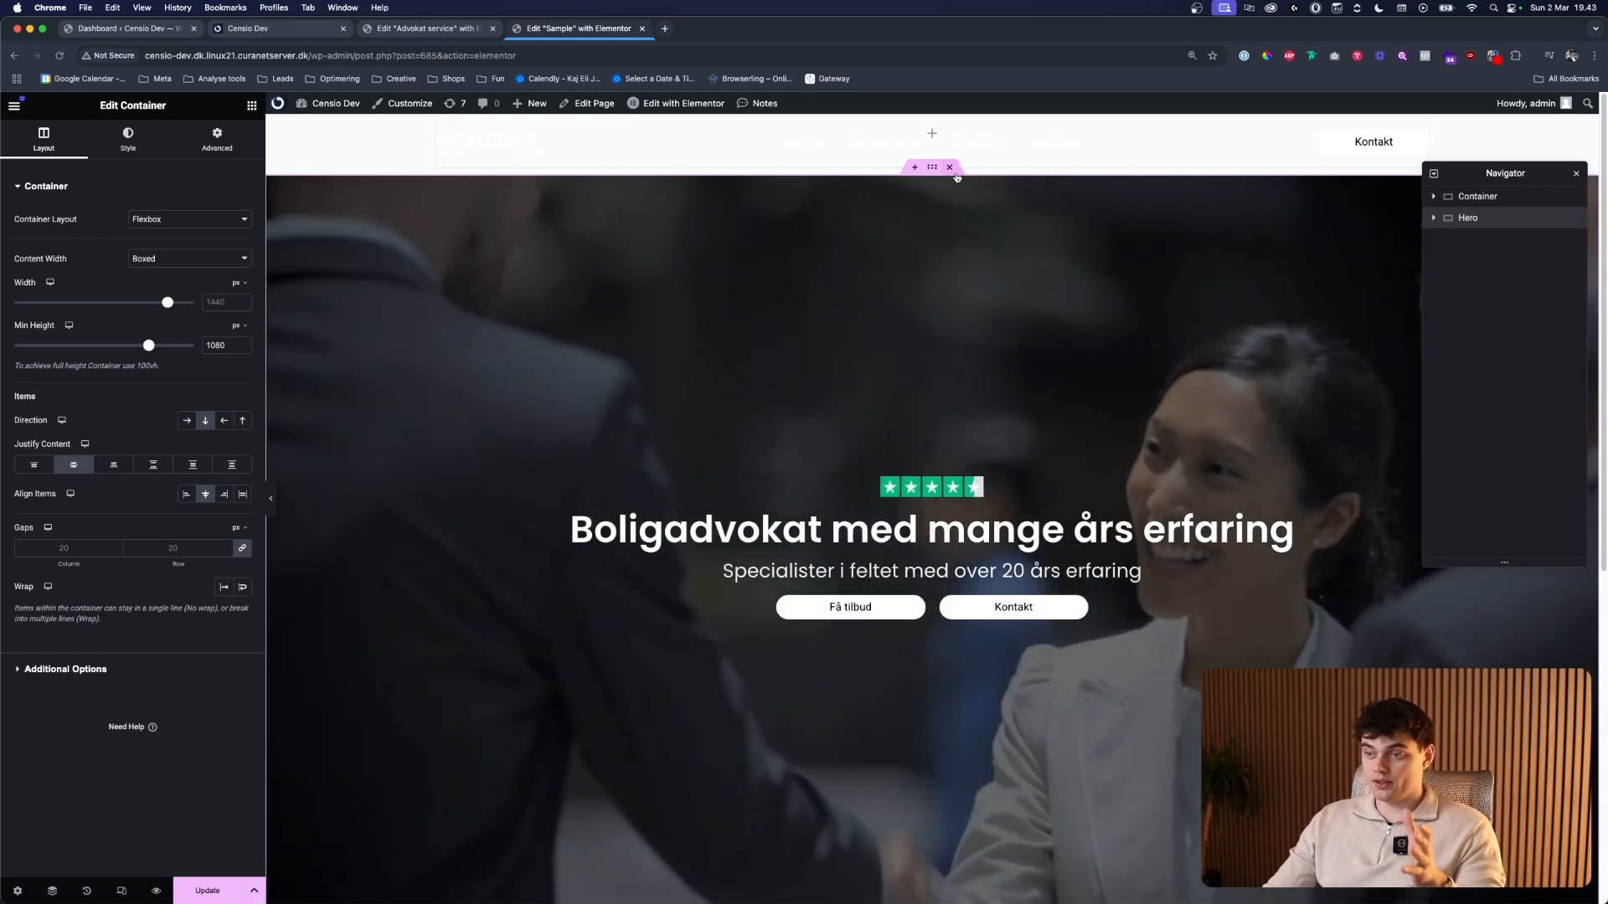
click(951, 168)
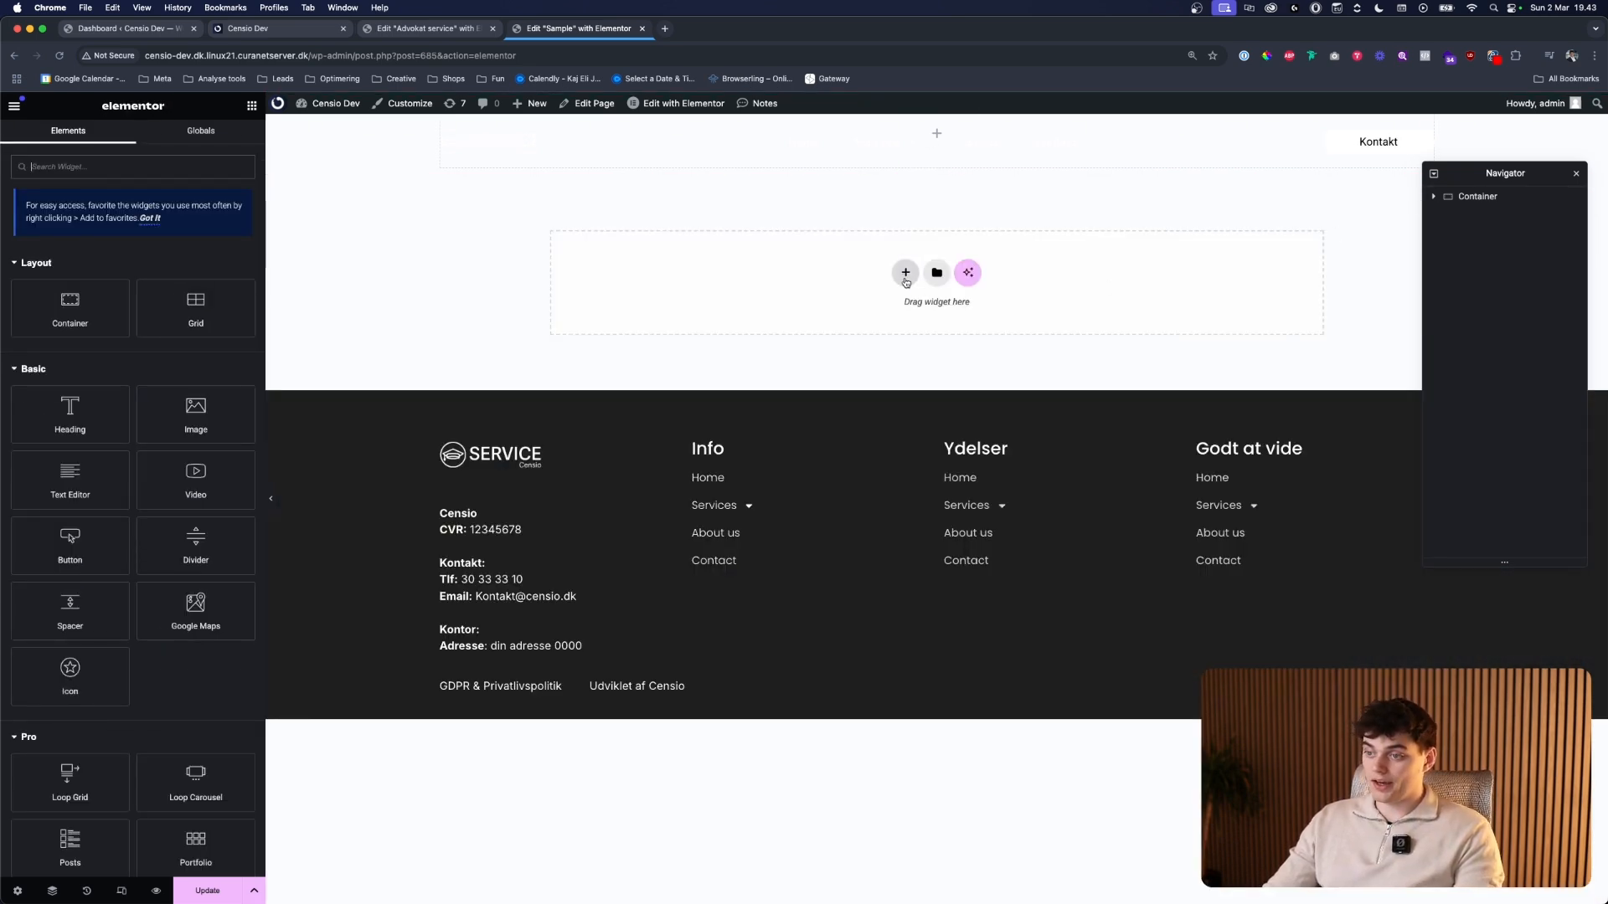
- Insert the saved "Hero test" template into the Sample page, reloading the editor beforehand
click(938, 274)
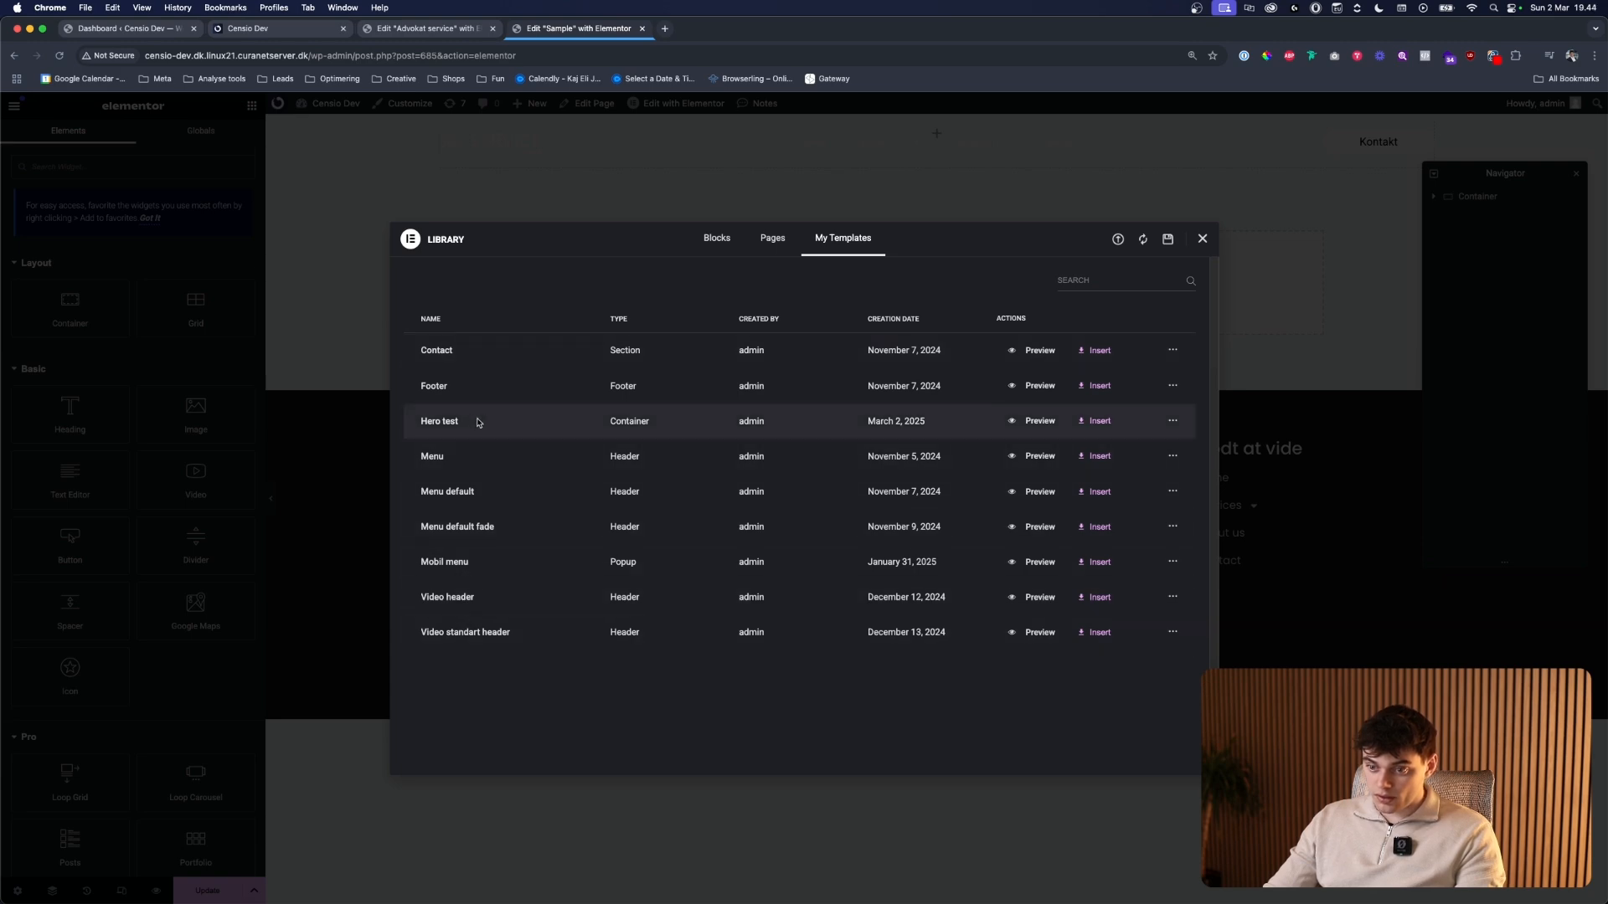
click(1204, 239)
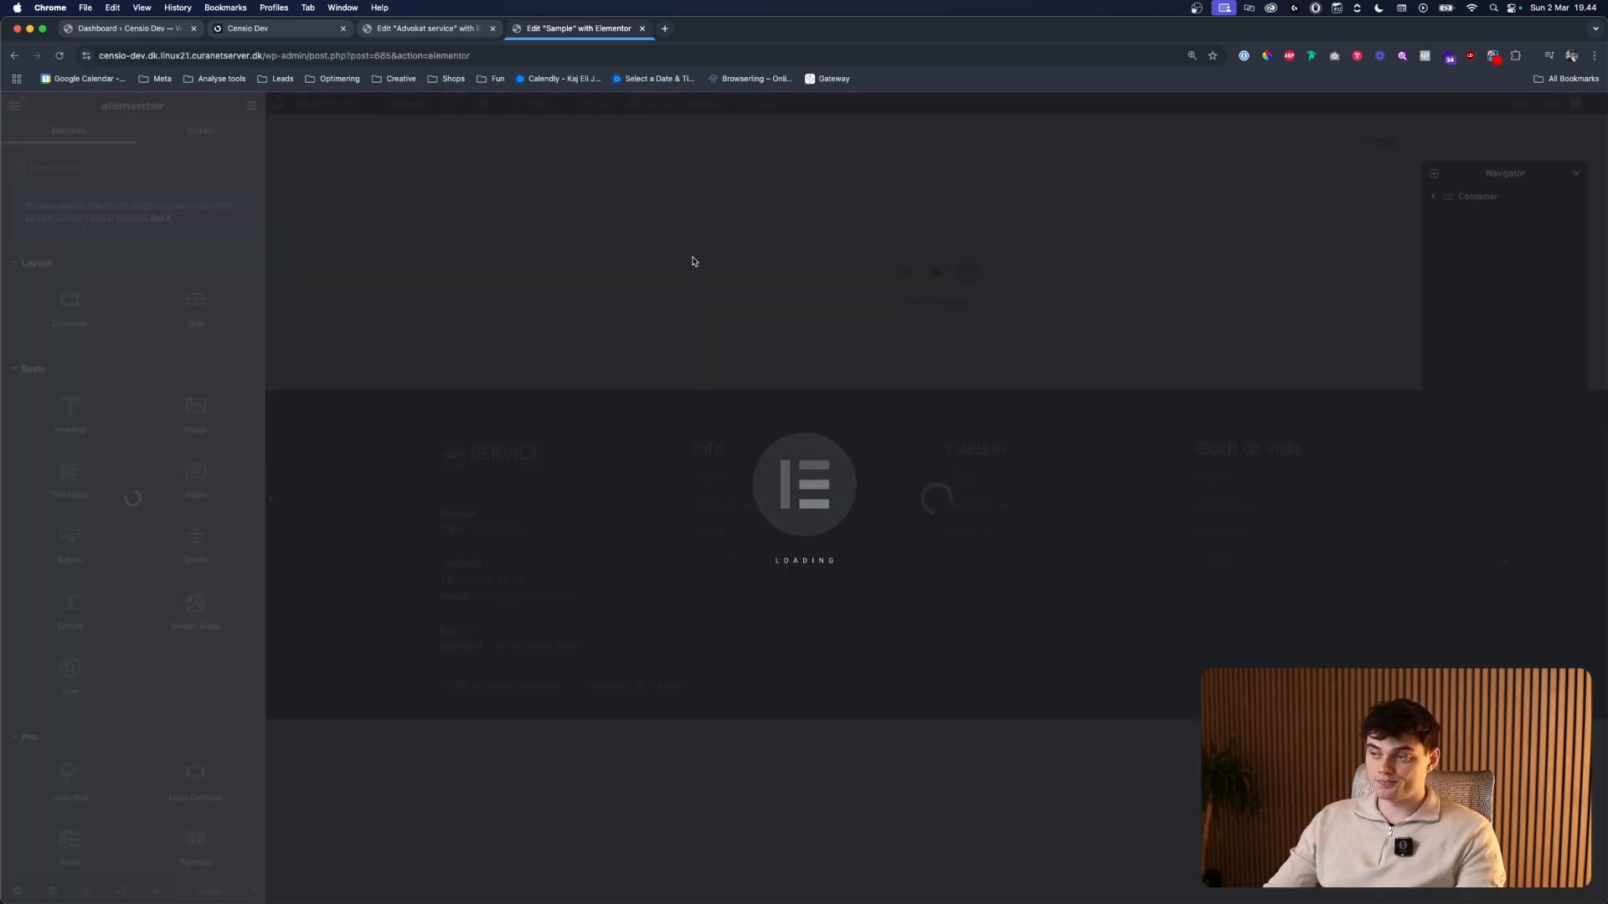
click(937, 273)
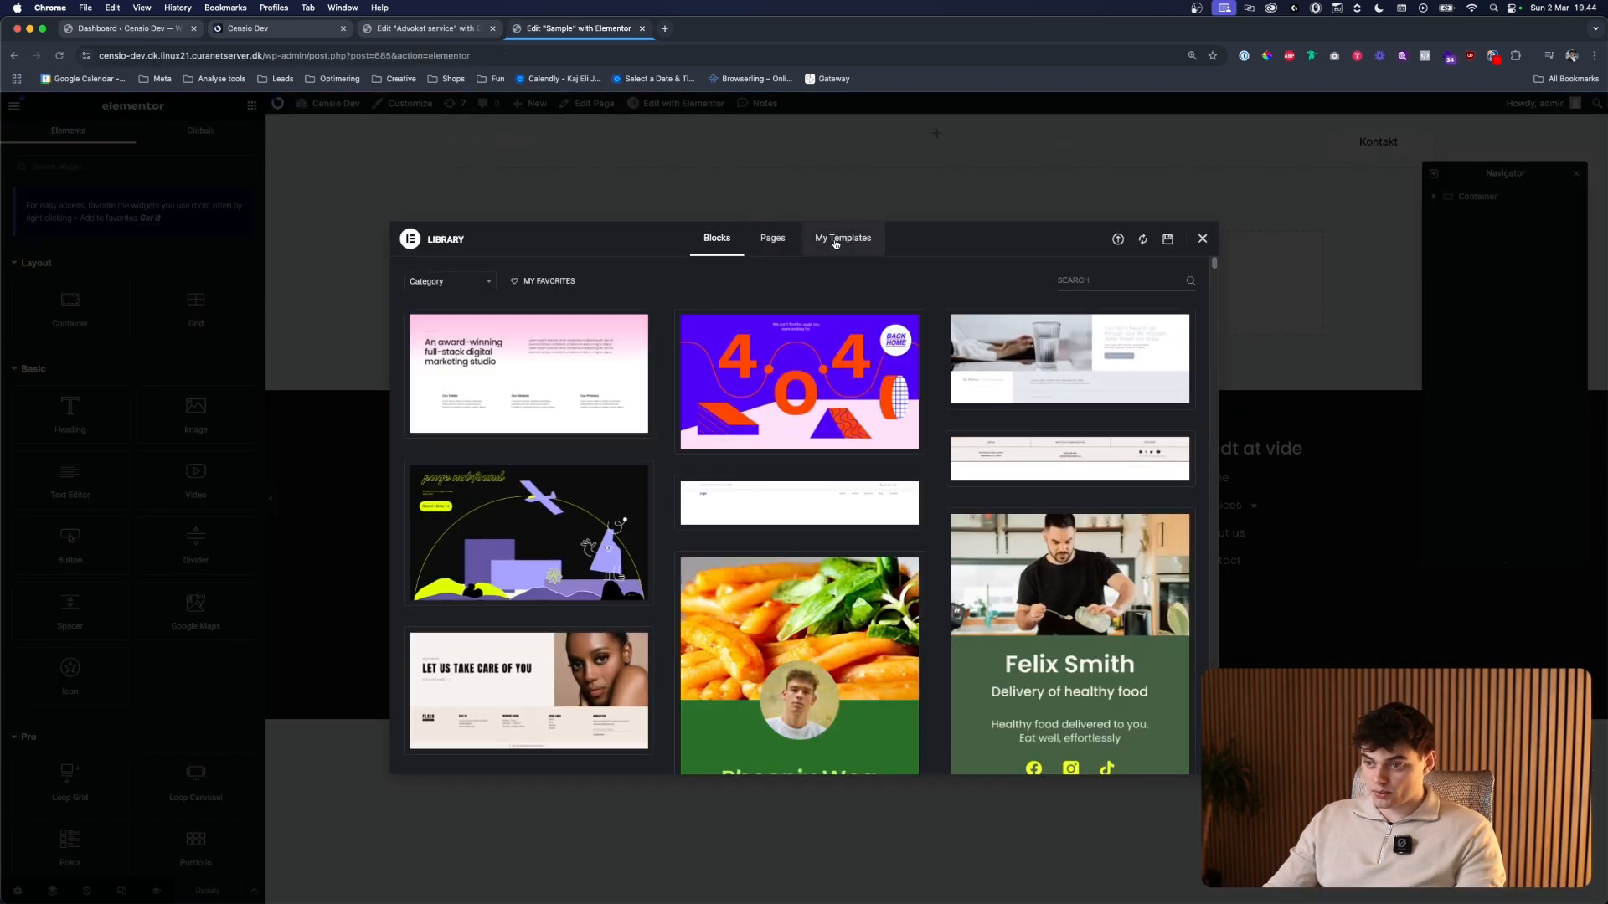
click(835, 240)
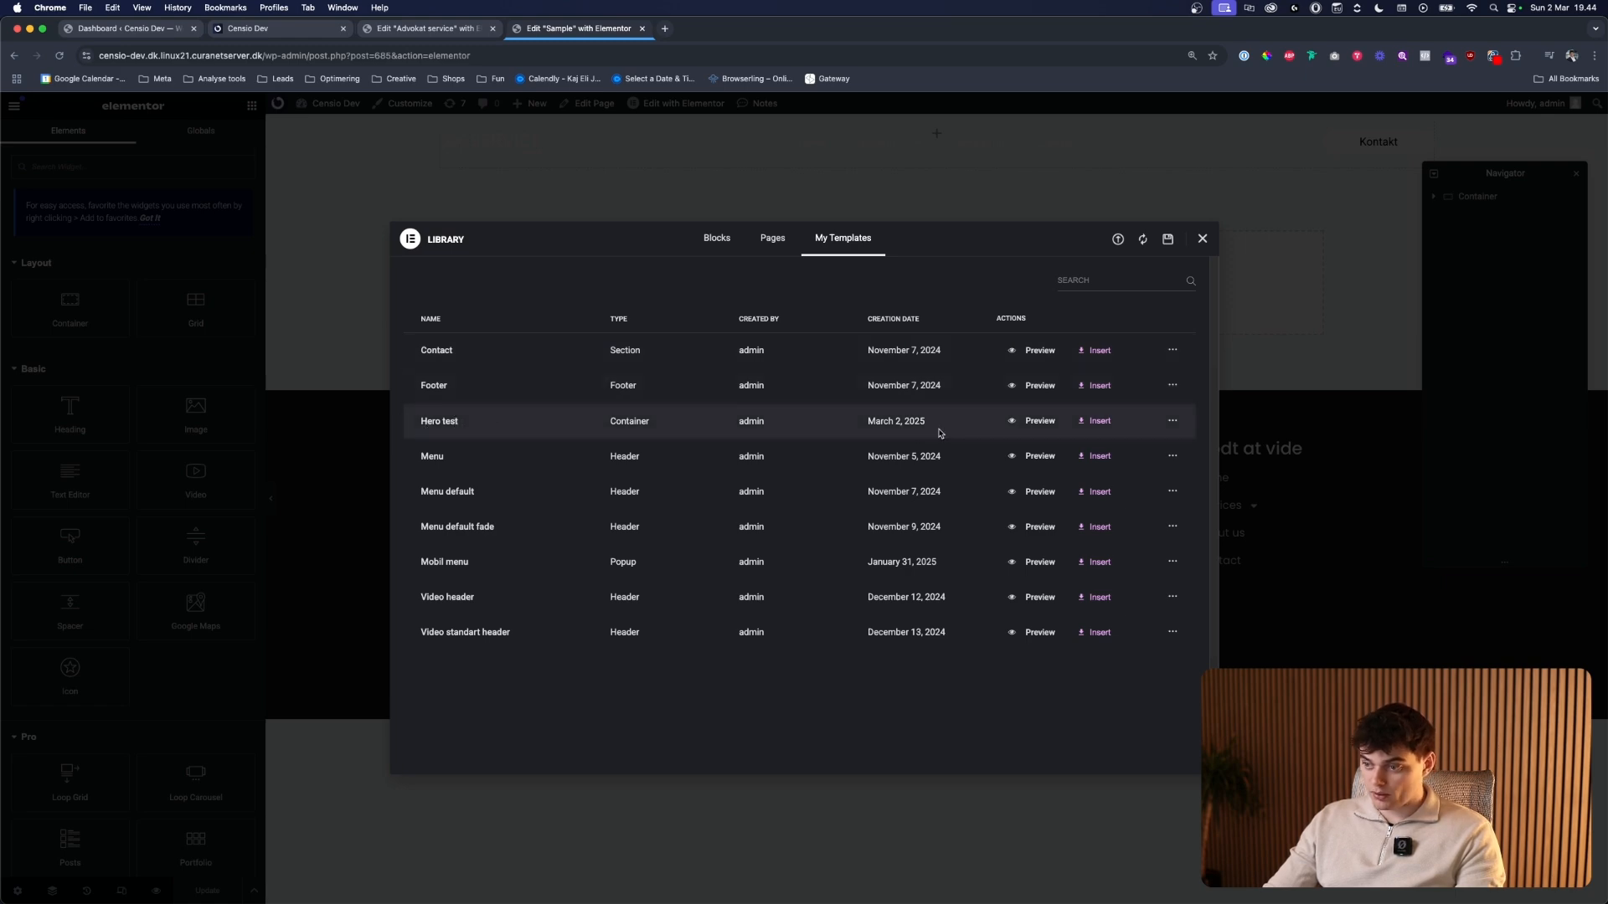
click(1087, 432)
click(903, 529)
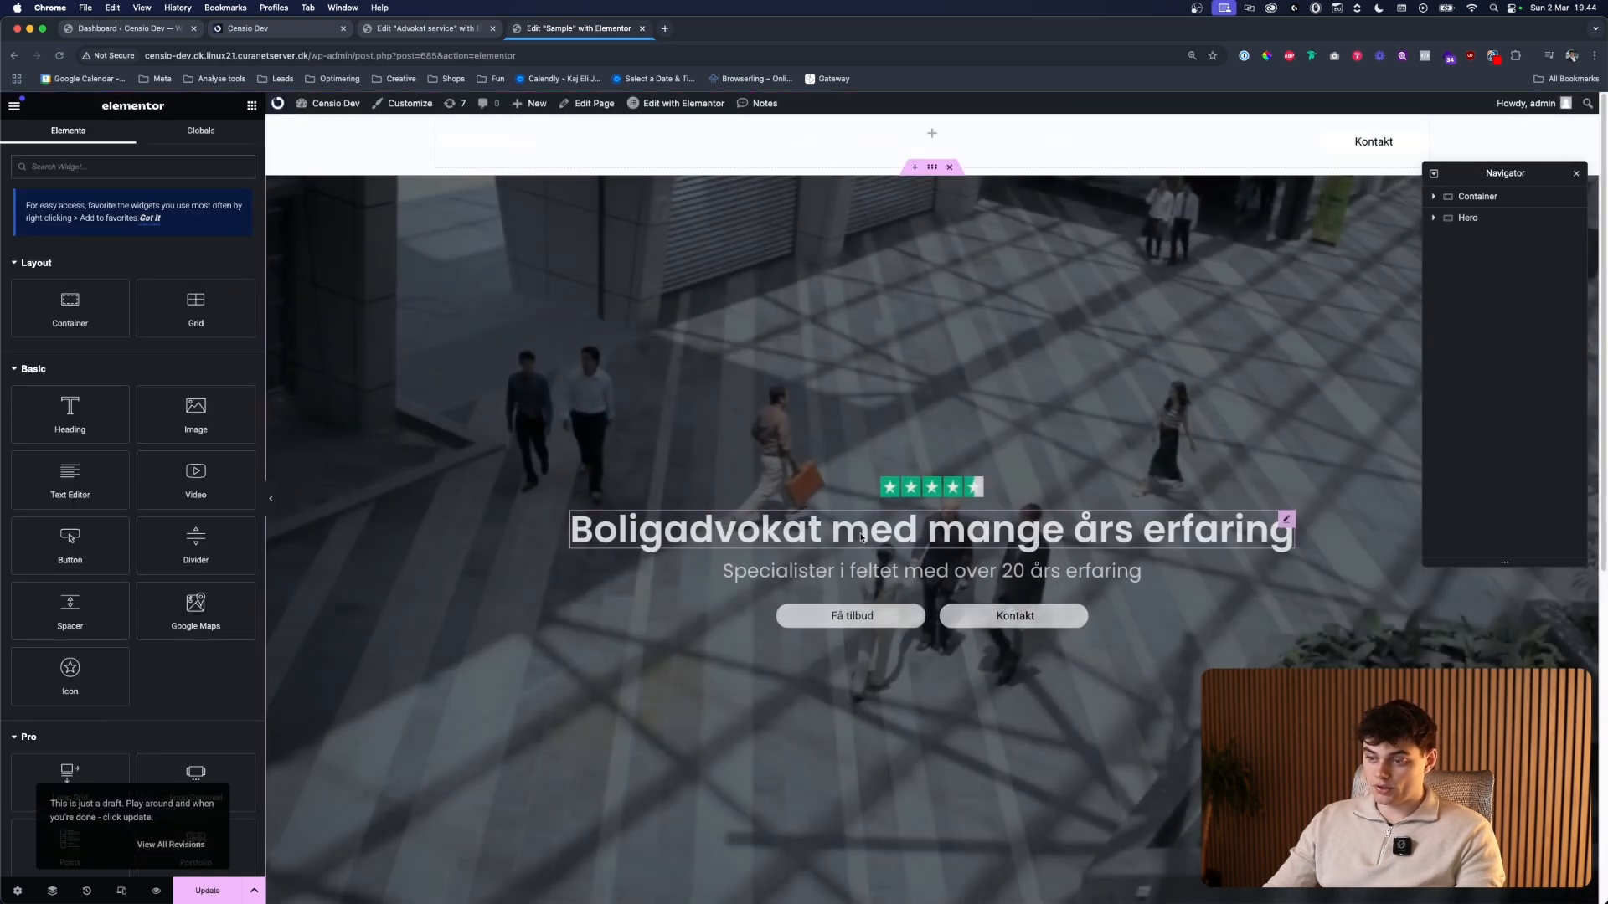
- Append "asdasdasd" to the Hero's H1 heading and "asdasd" to its H2 subheading, and open the "Få tilbud" button's settings
click(1079, 536)
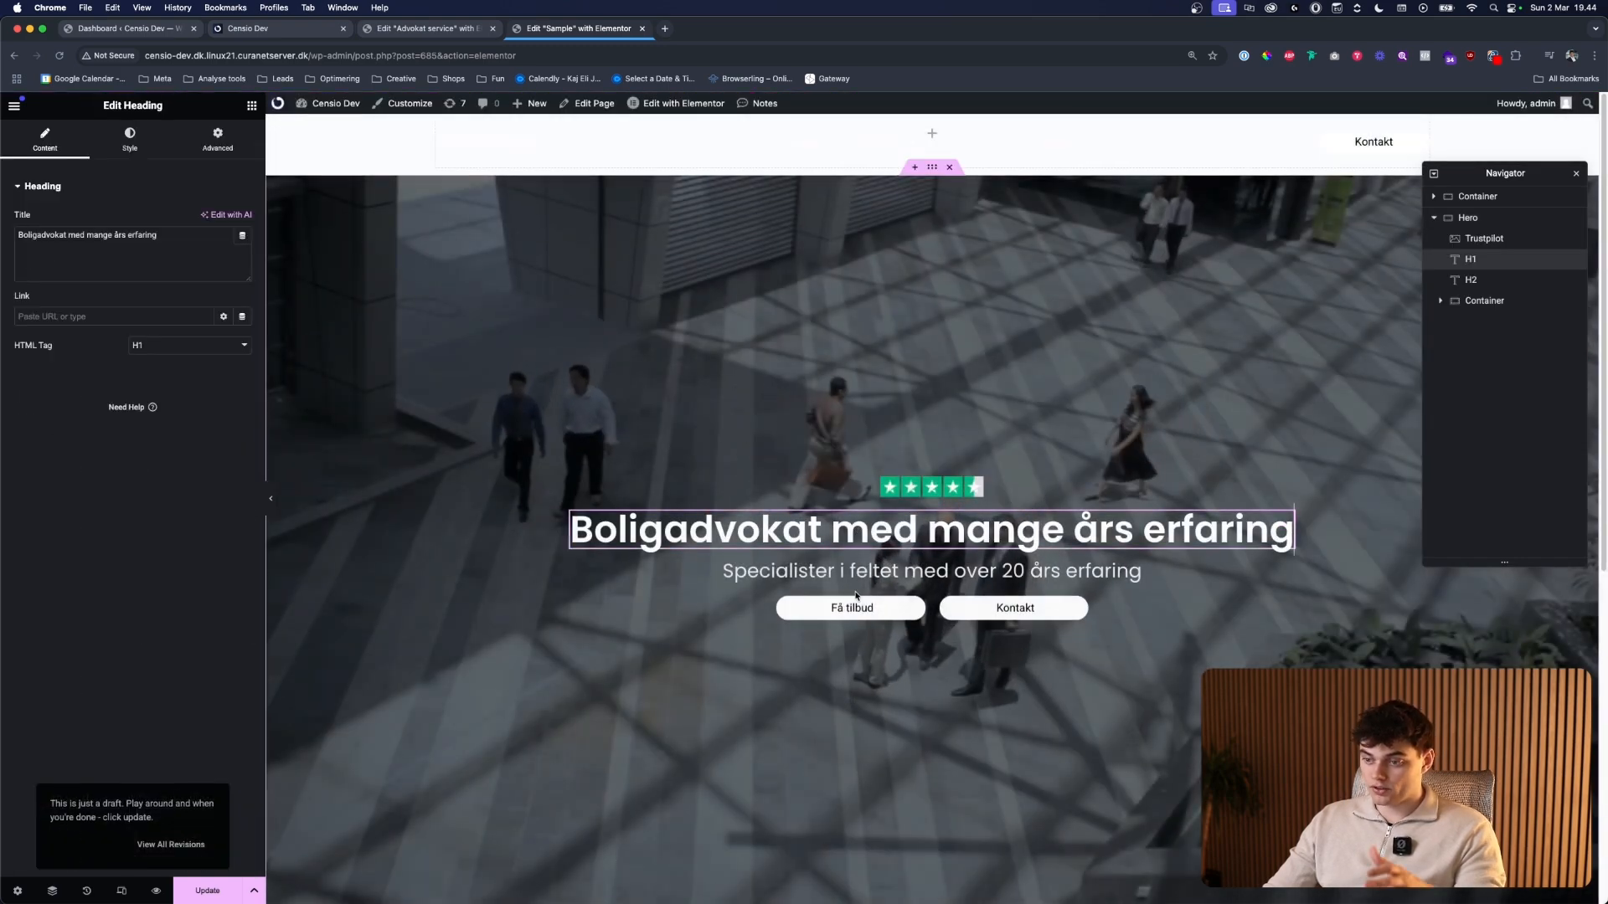
click(181, 276)
text(asdasdasd)
click(753, 570)
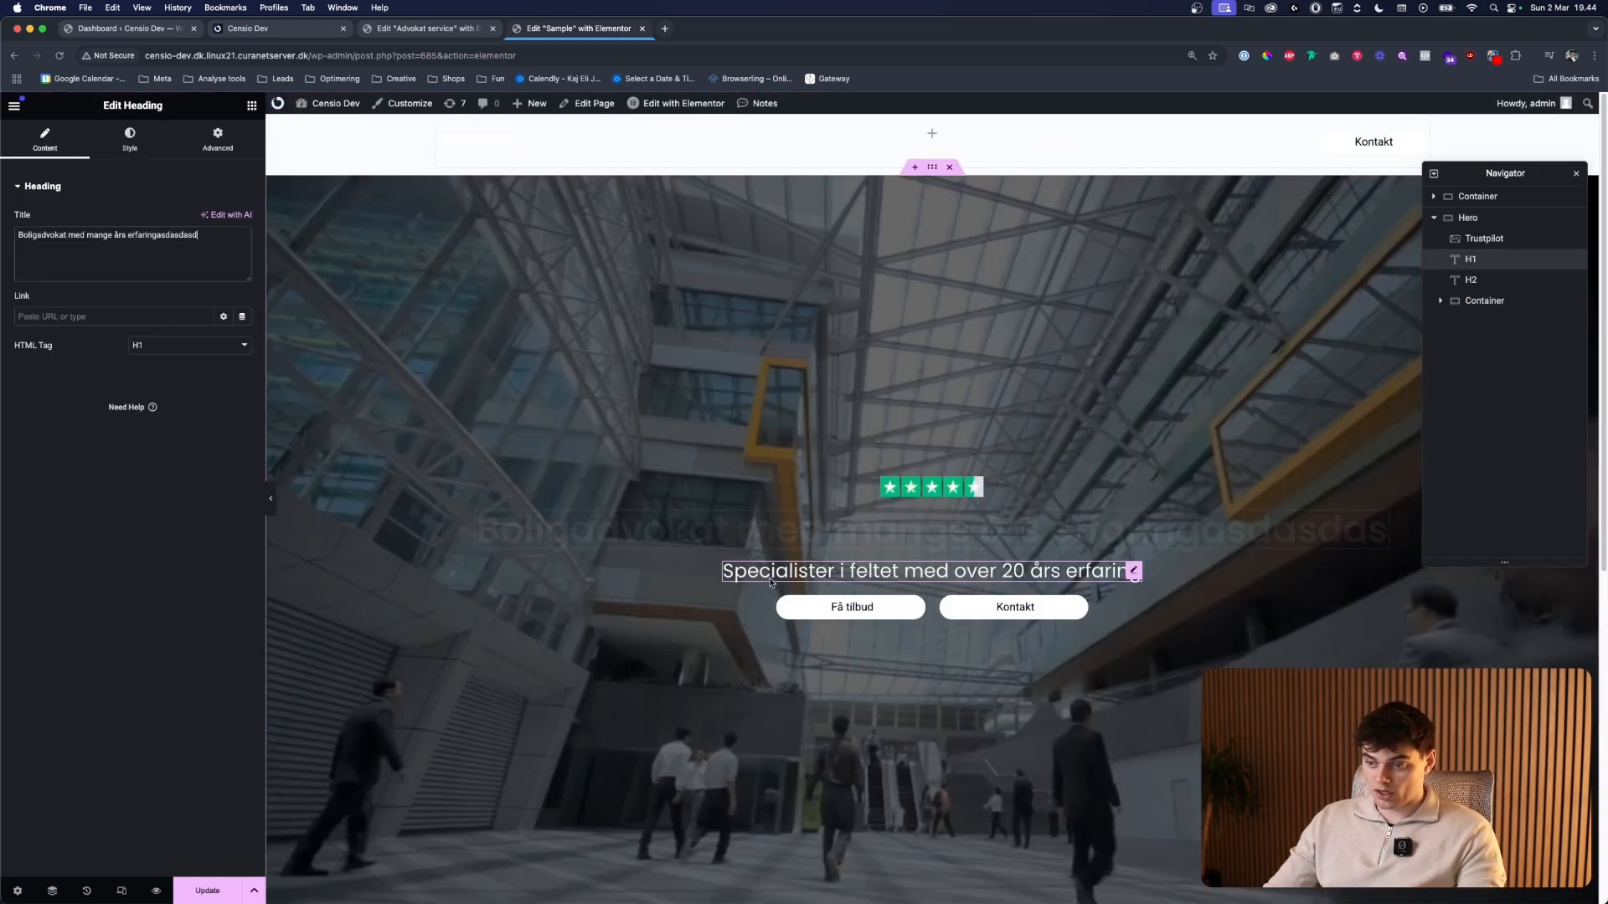
text(asdasd)
click(851, 606)
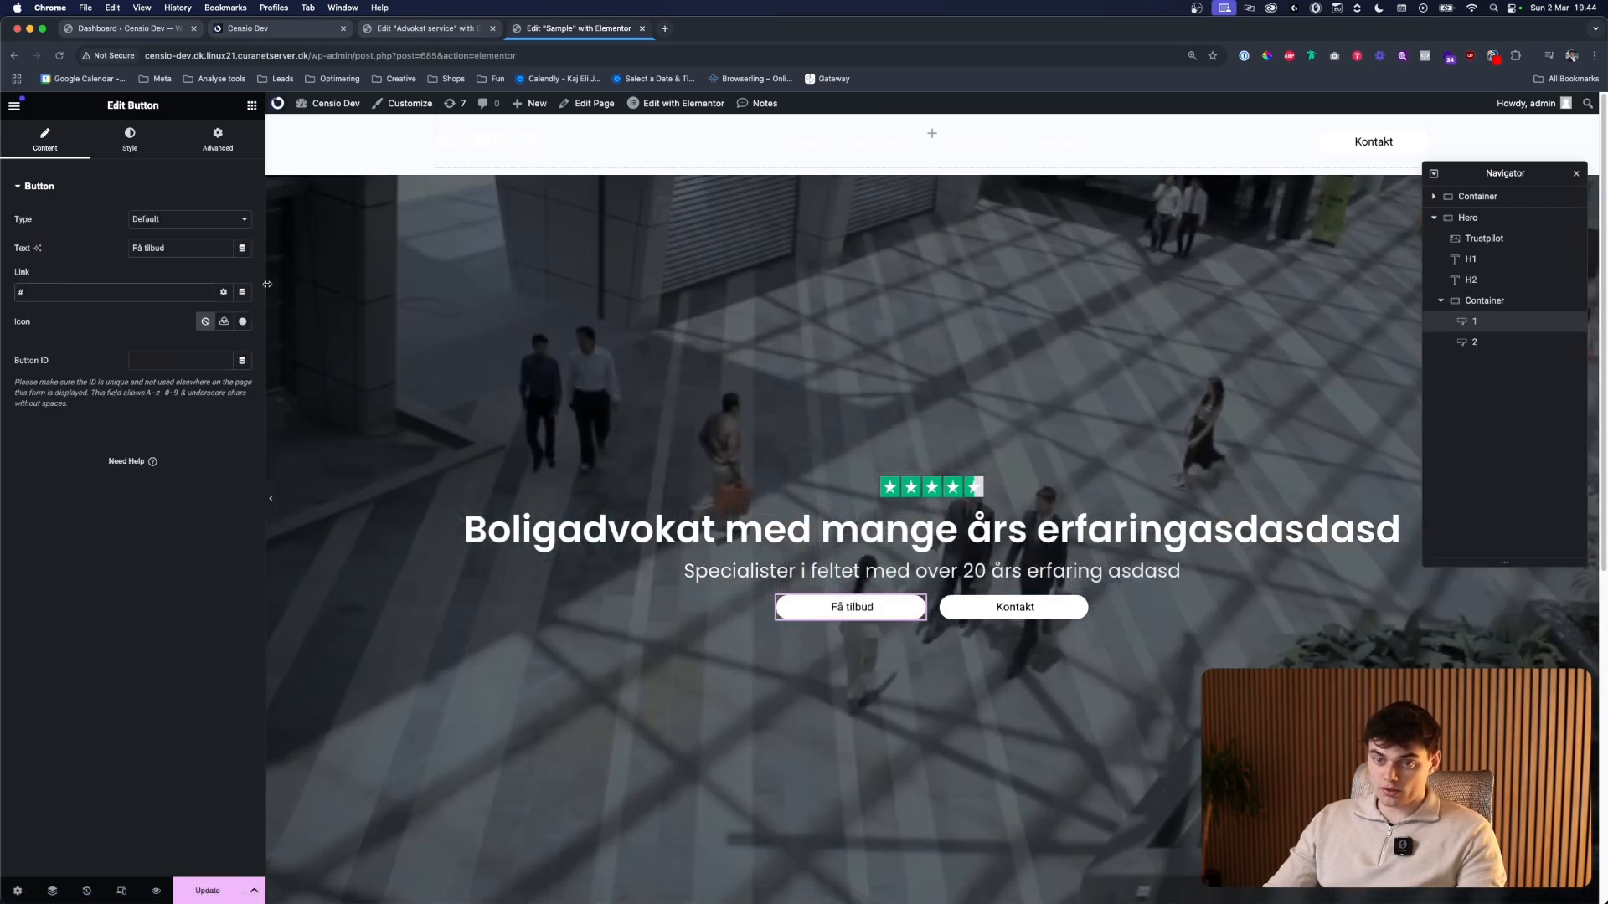
- Add a Table of Contents widget in a new container below the Hero section of the Sample page
scroll(905, 693, down, 3)
scroll(904, 693, down, 1)
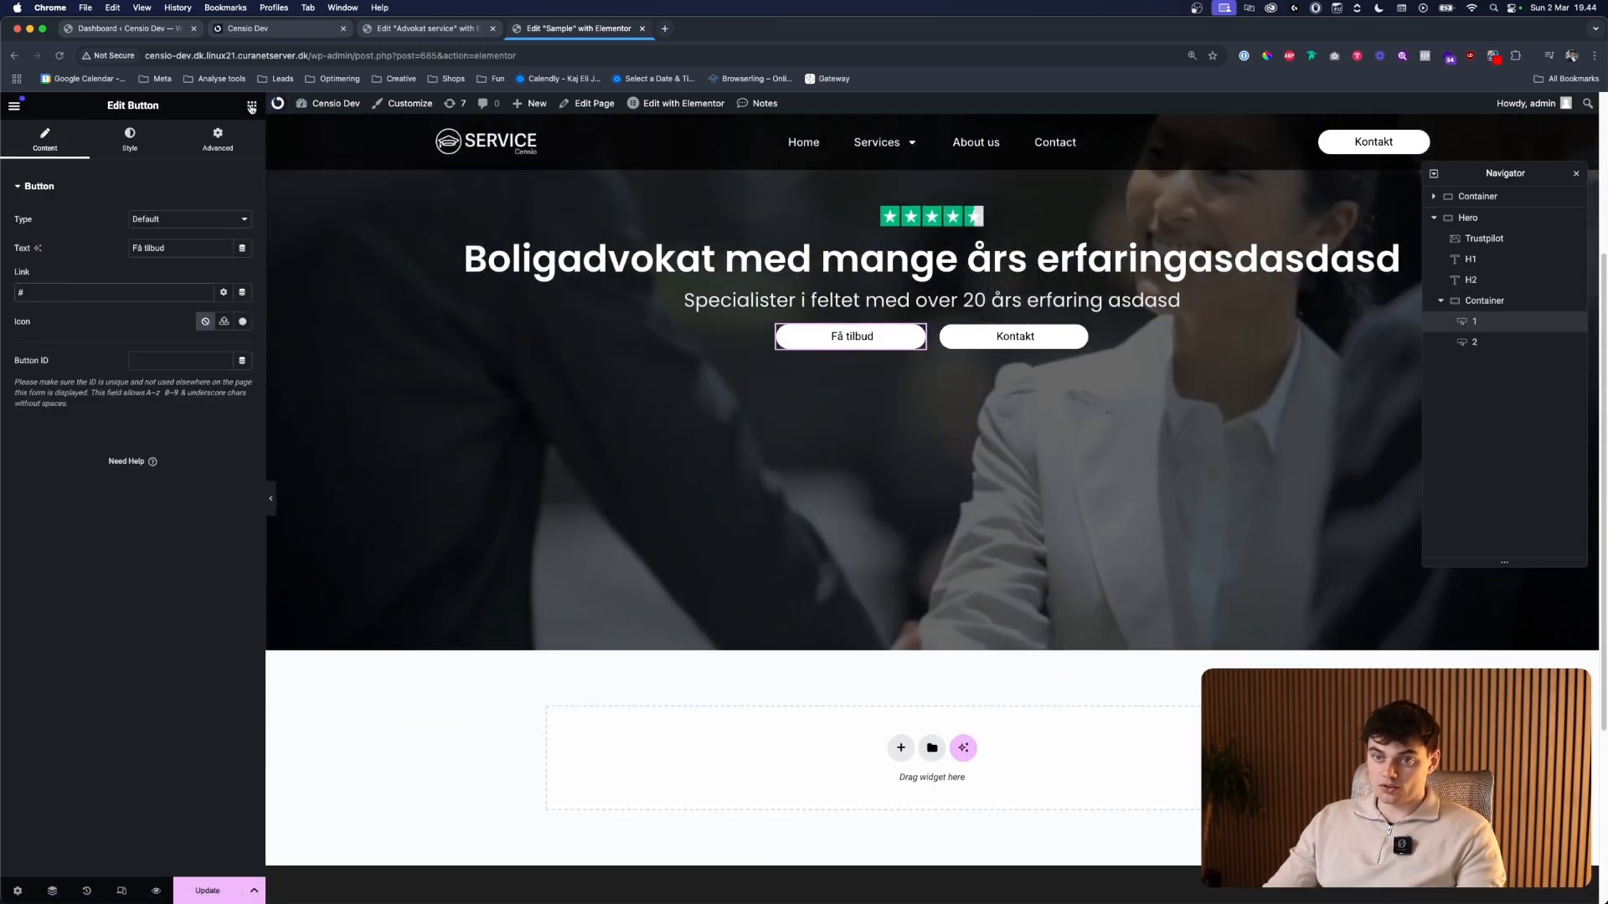
click(252, 105)
scroll(124, 549, down, 15)
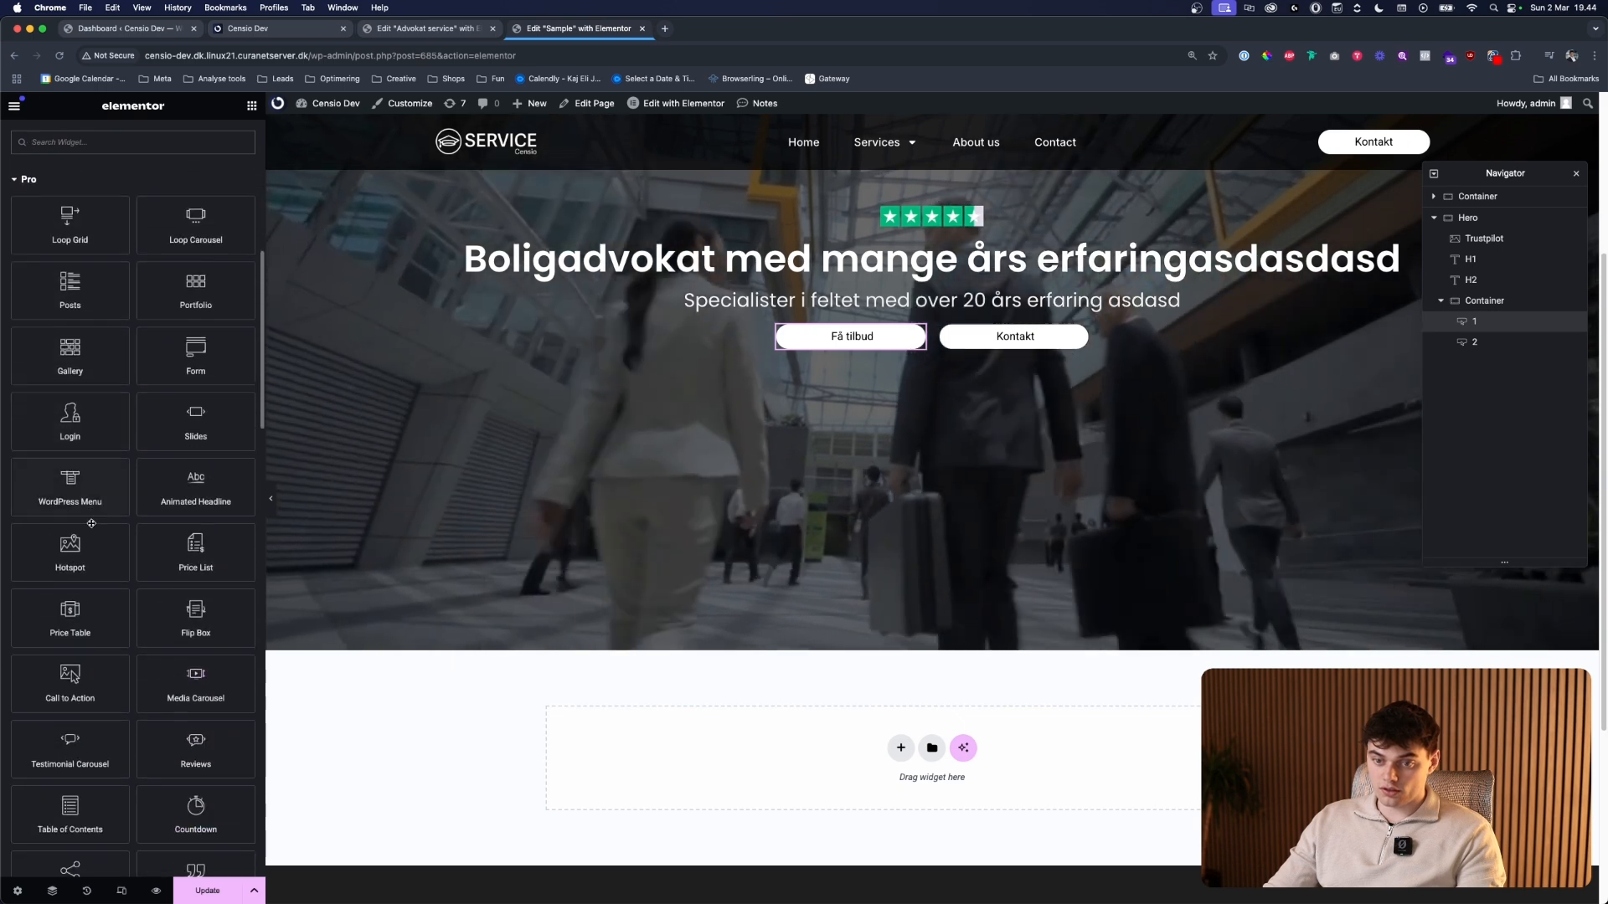
drag(70, 480, 897, 728)
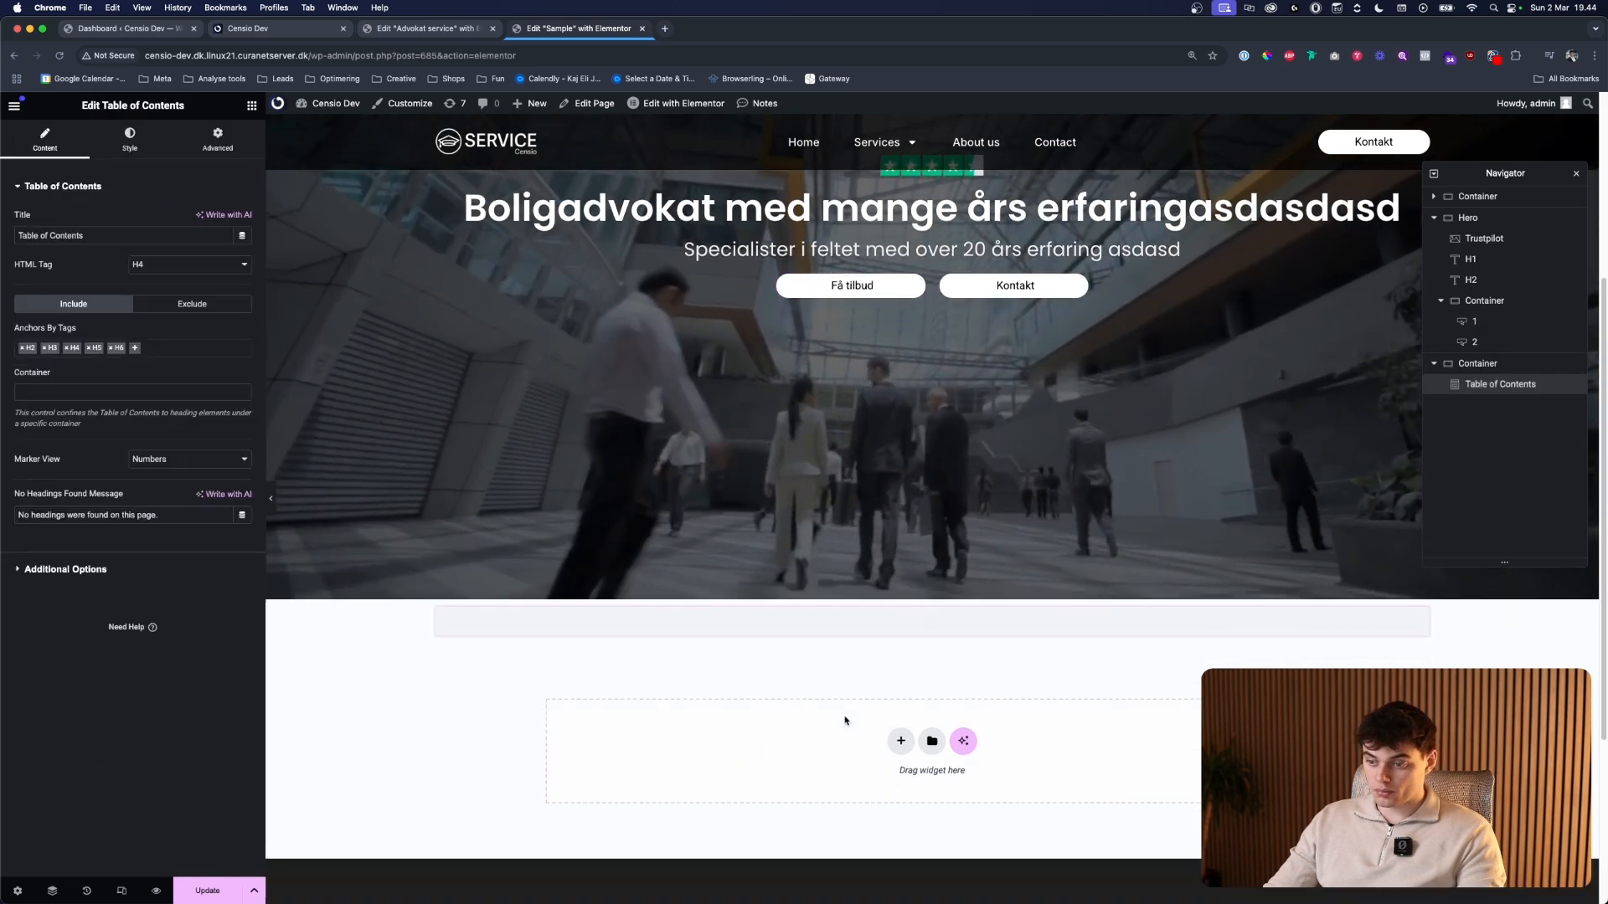
- Examine the layout and advanced settings of the Table of Contents container and look through the available Elementor widgets
click(933, 367)
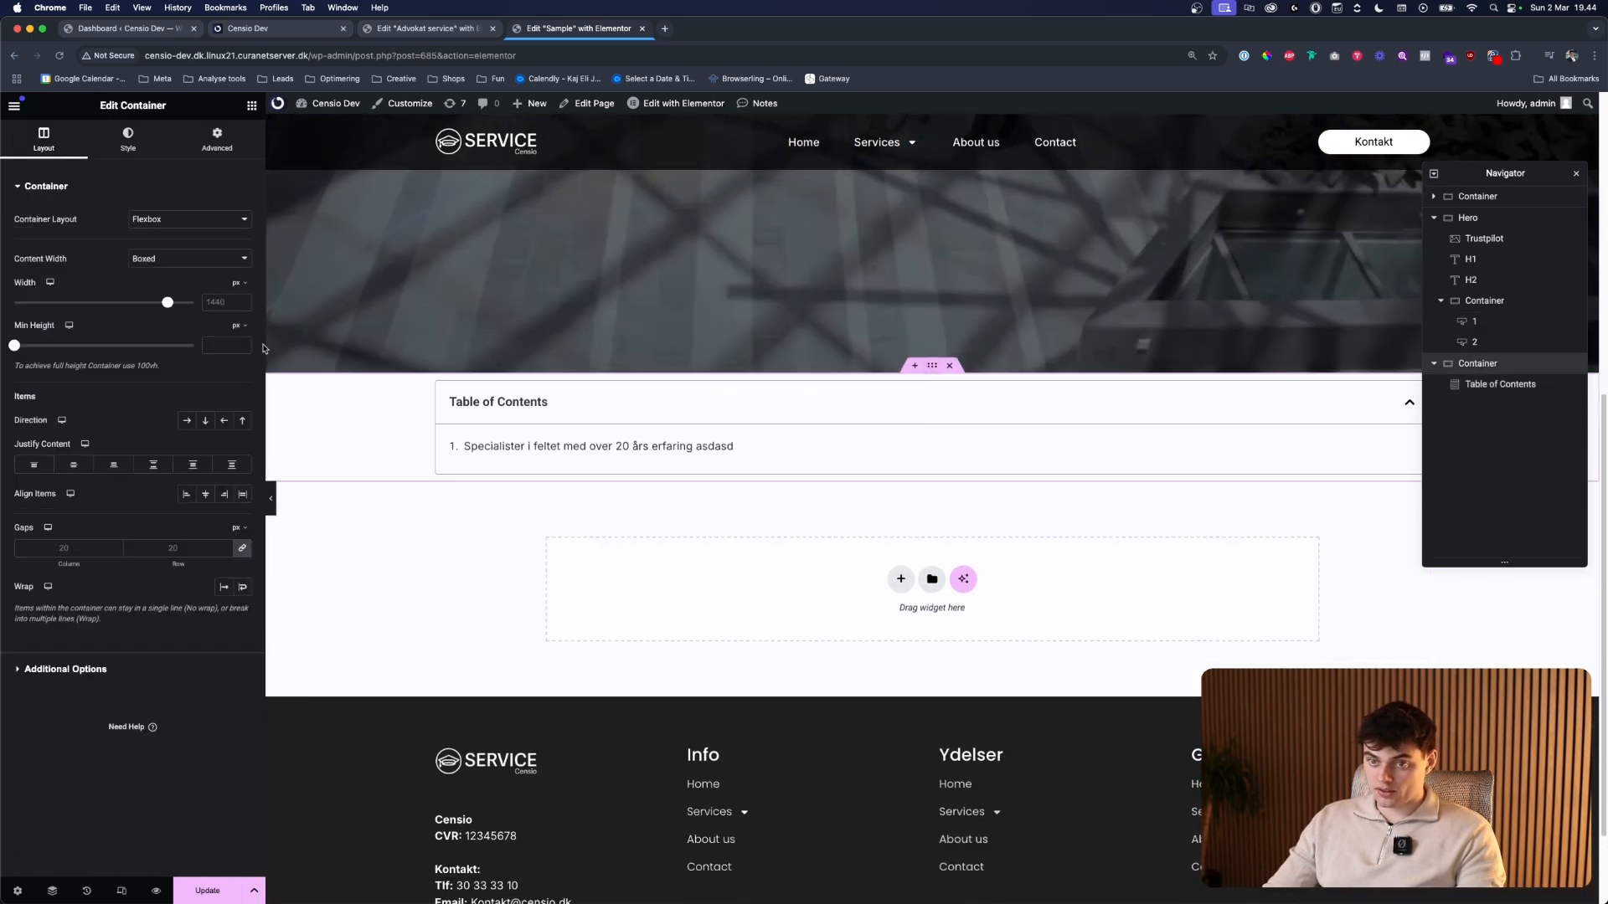
click(216, 140)
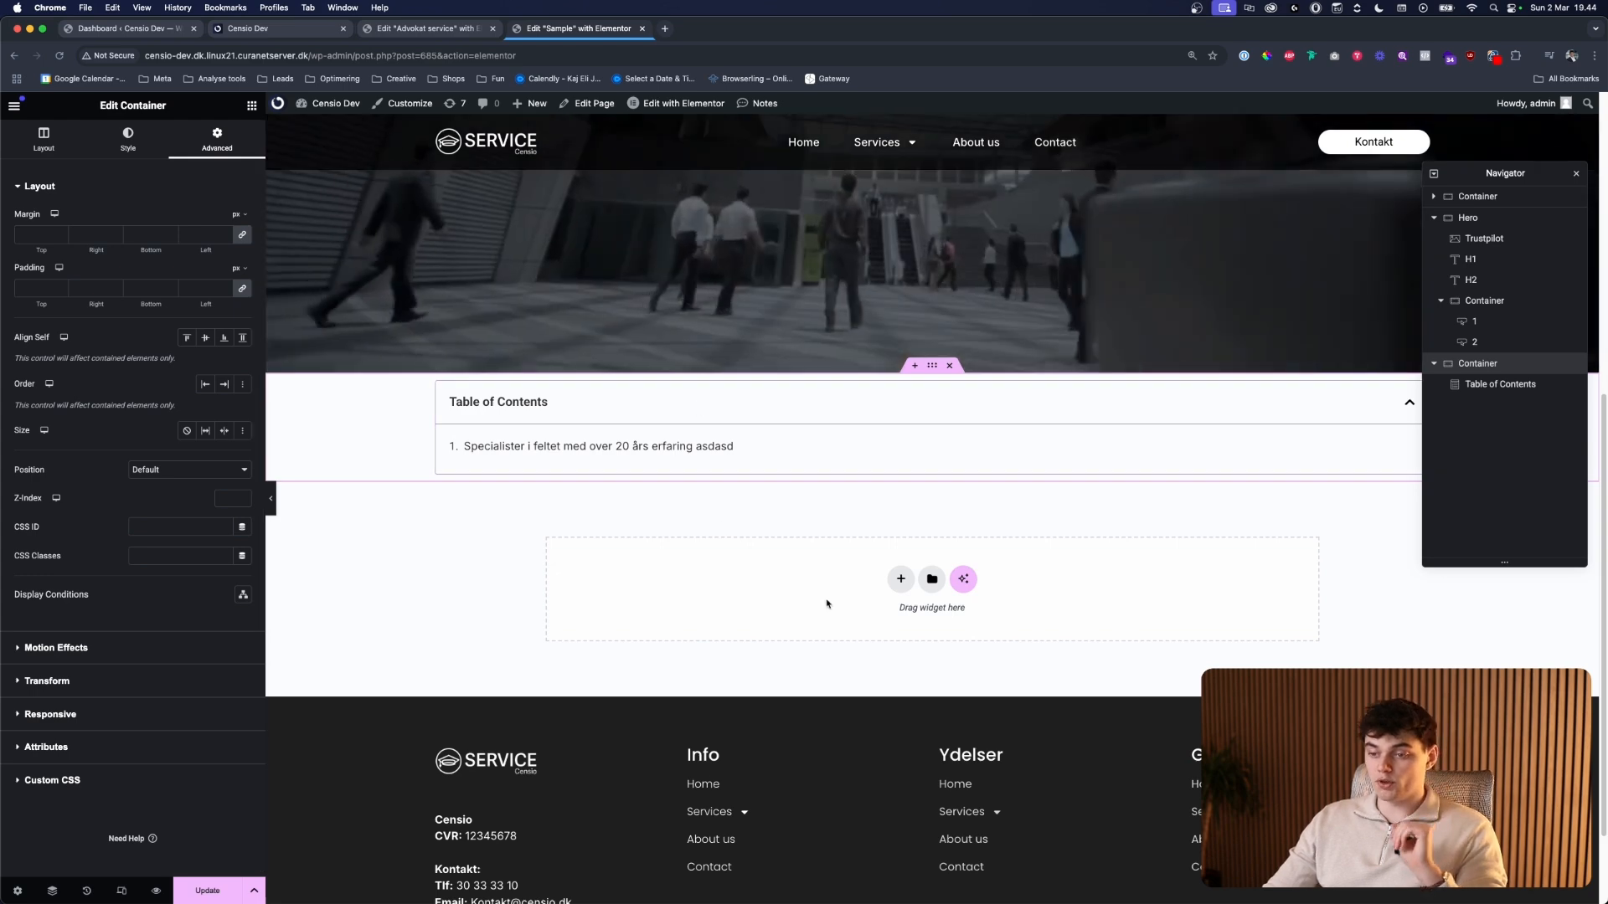
scroll(826, 603, up, 3)
click(252, 106)
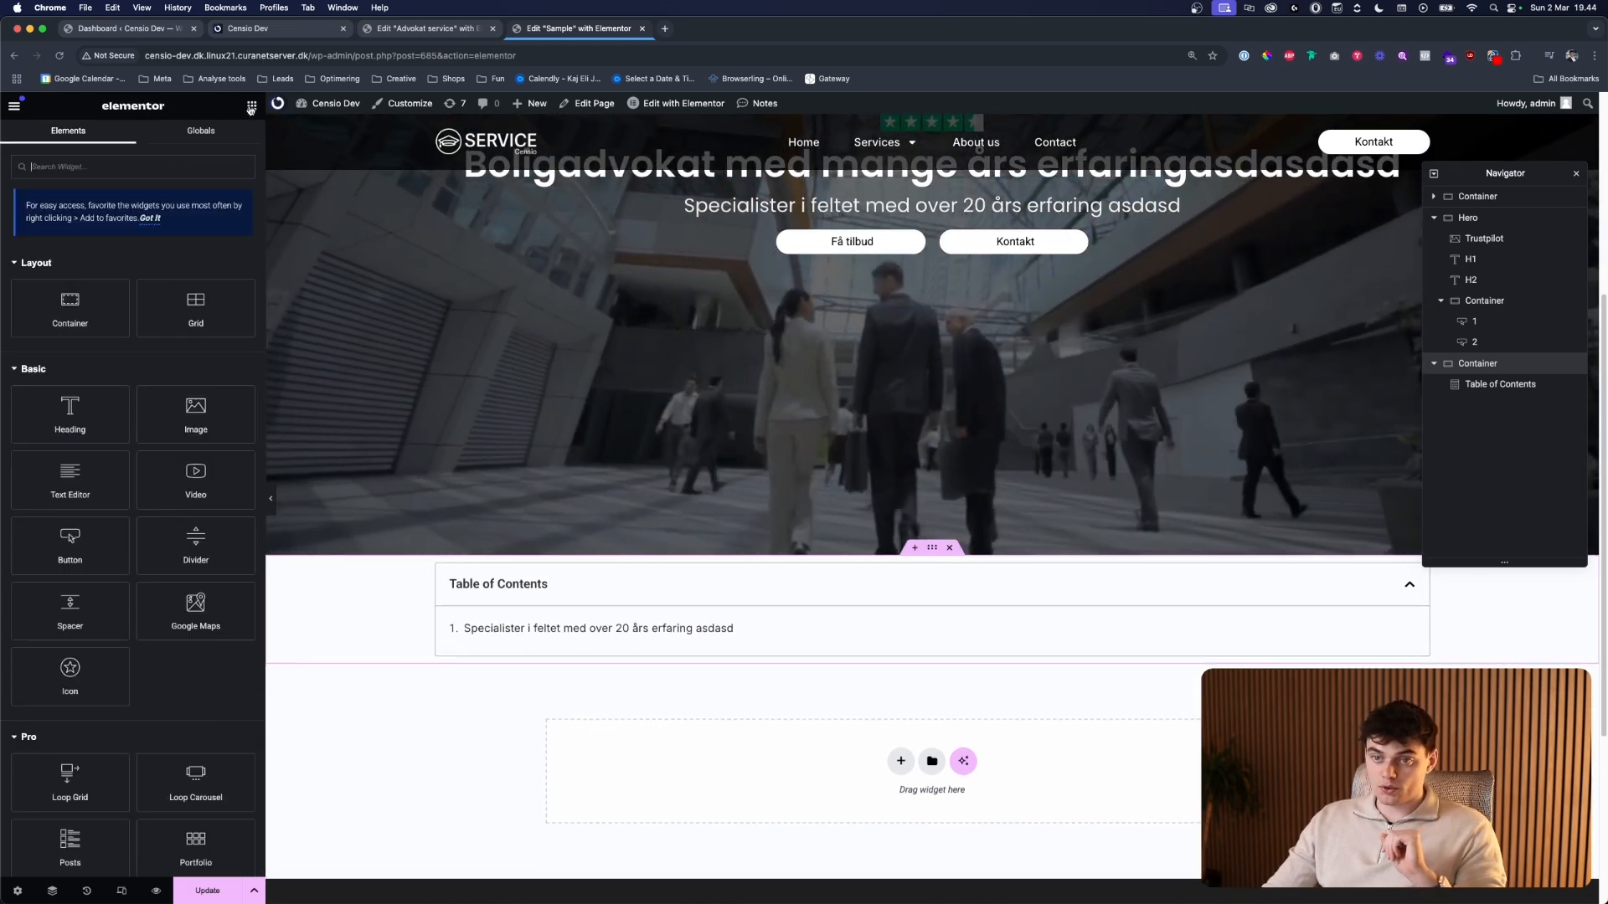
scroll(126, 514, down, 1)
scroll(126, 514, down, 10)
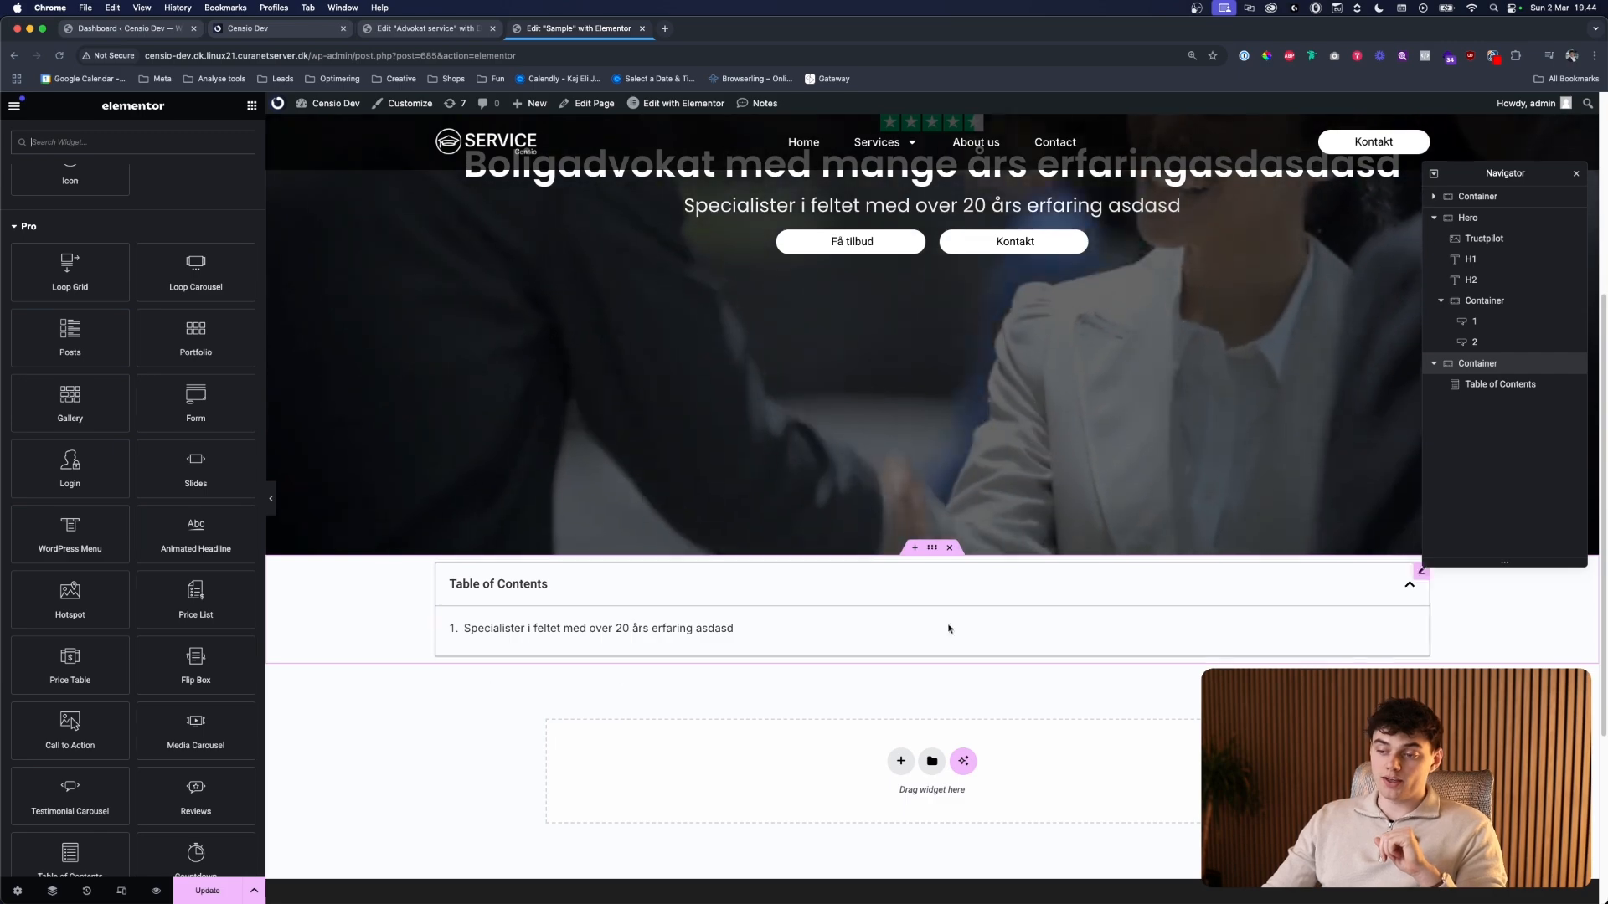
- Delete the container holding the Table of Contents below the Hero section of the Sample page
click(948, 550)
scroll(946, 551, up, 4)
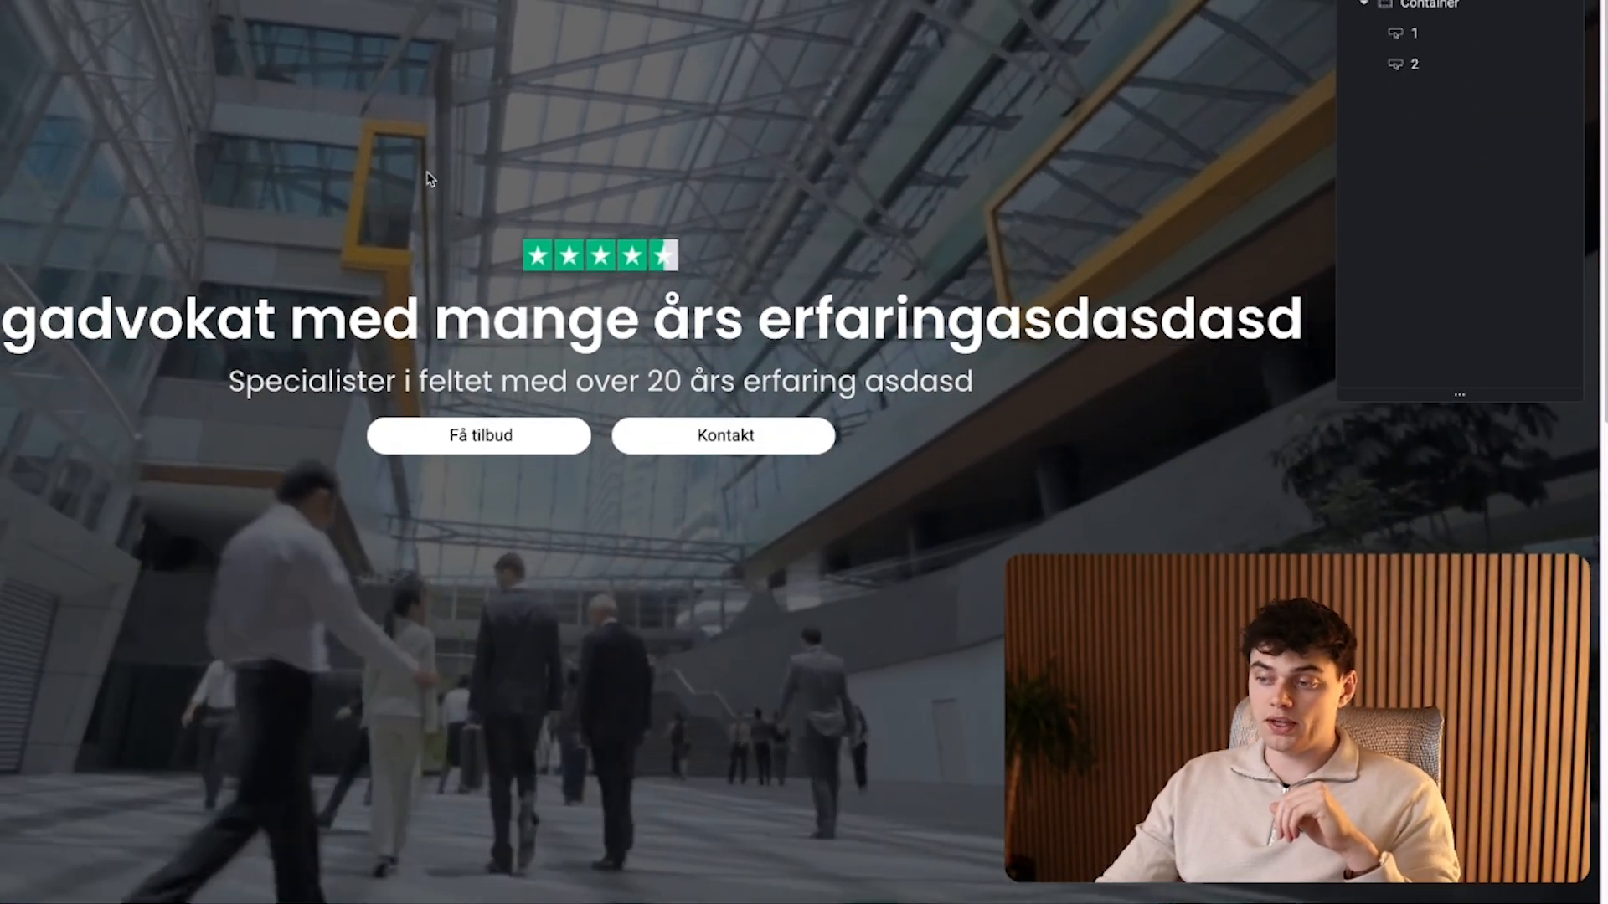
scroll(438, 258, up, 1)
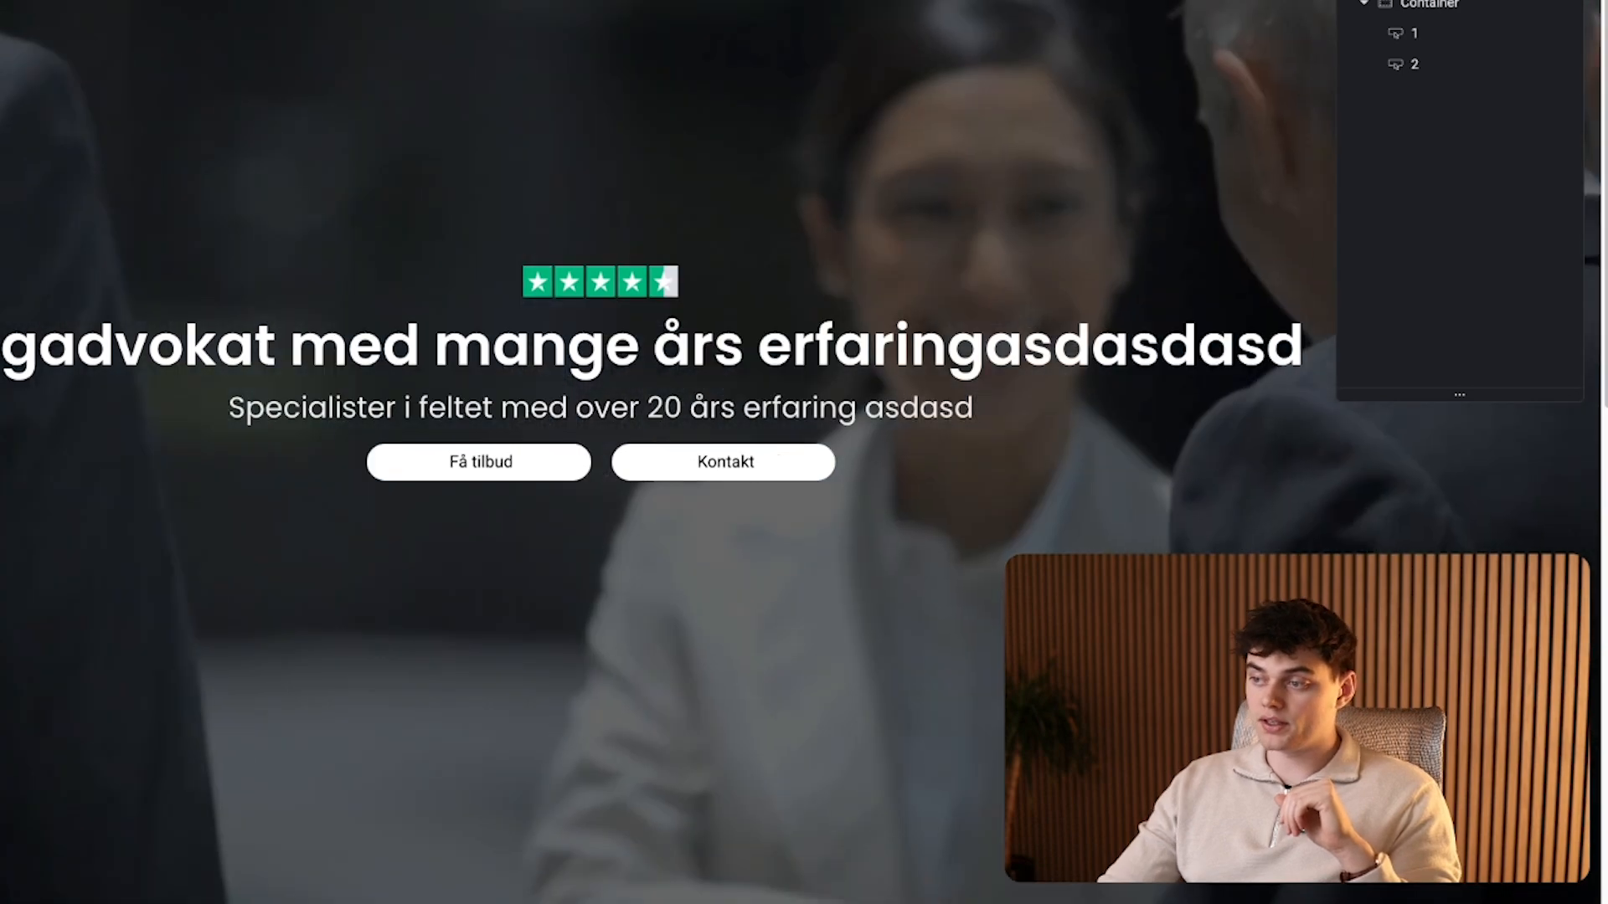
right_click(1415, 3)
click(1412, 350)
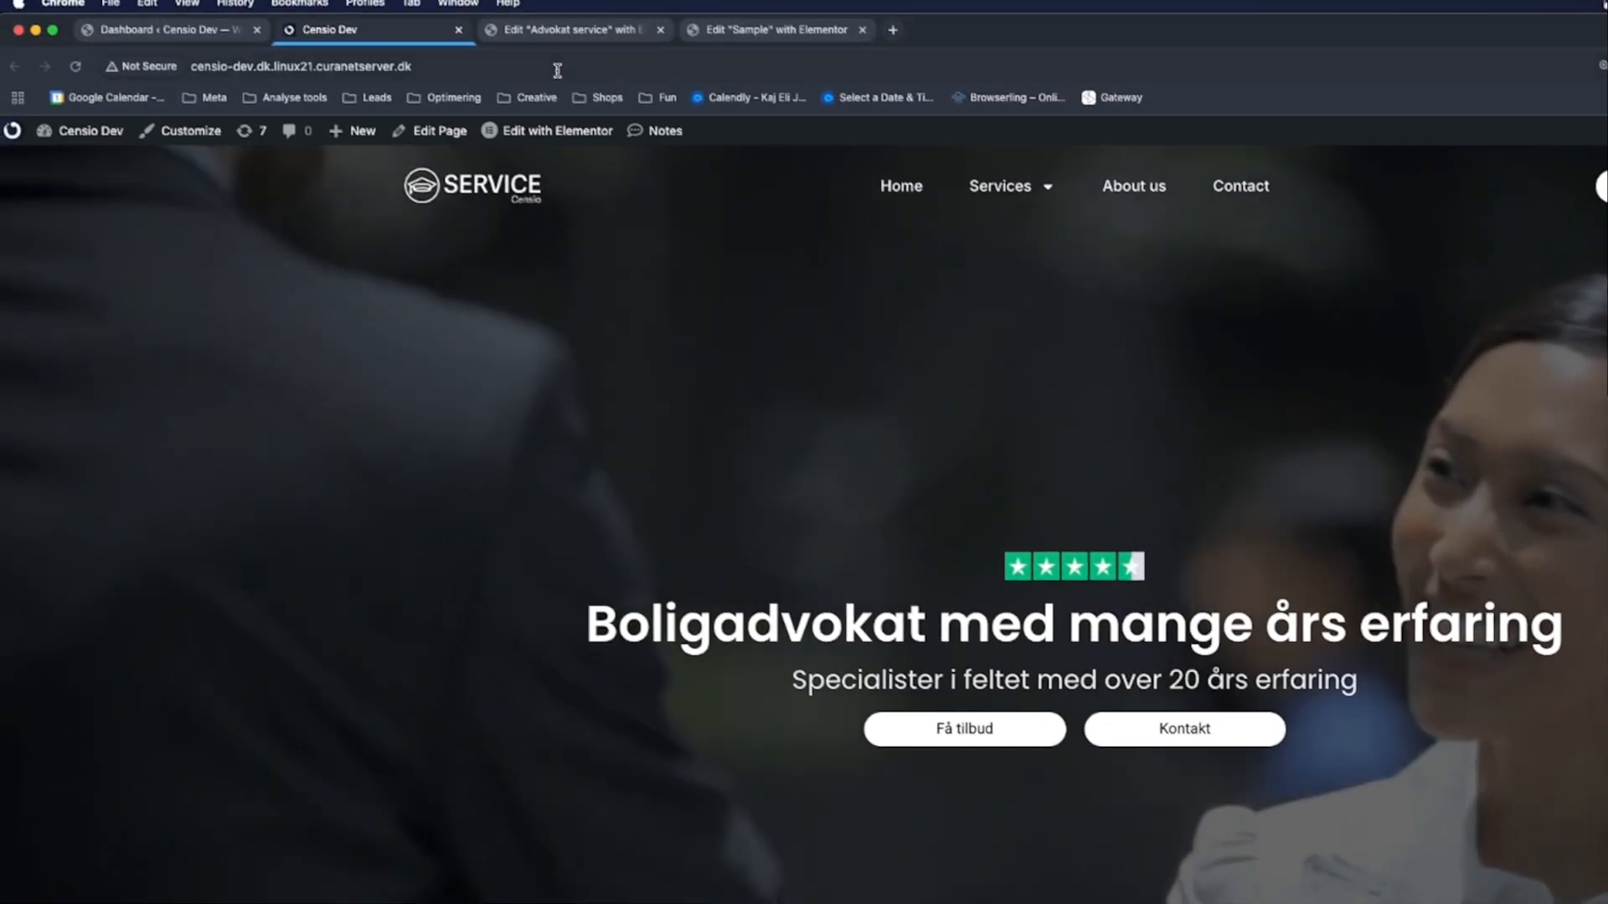
- Open Elementor's Site Settings from the Censio Dev front page and review the system and custom global colors
mouse_move(537, 138)
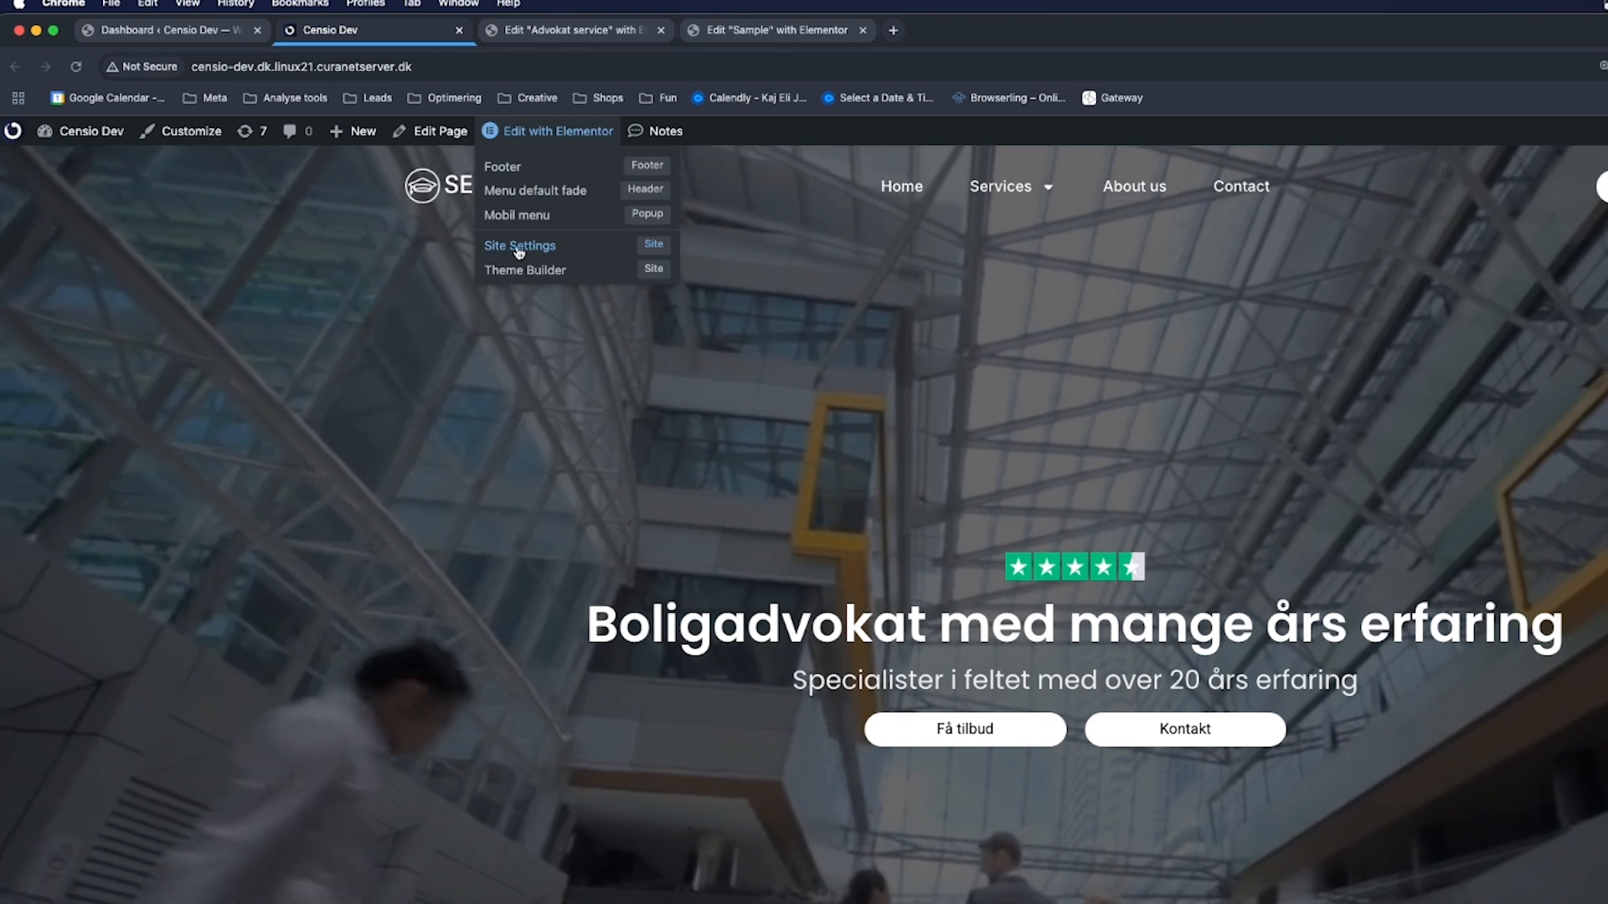
click(585, 270)
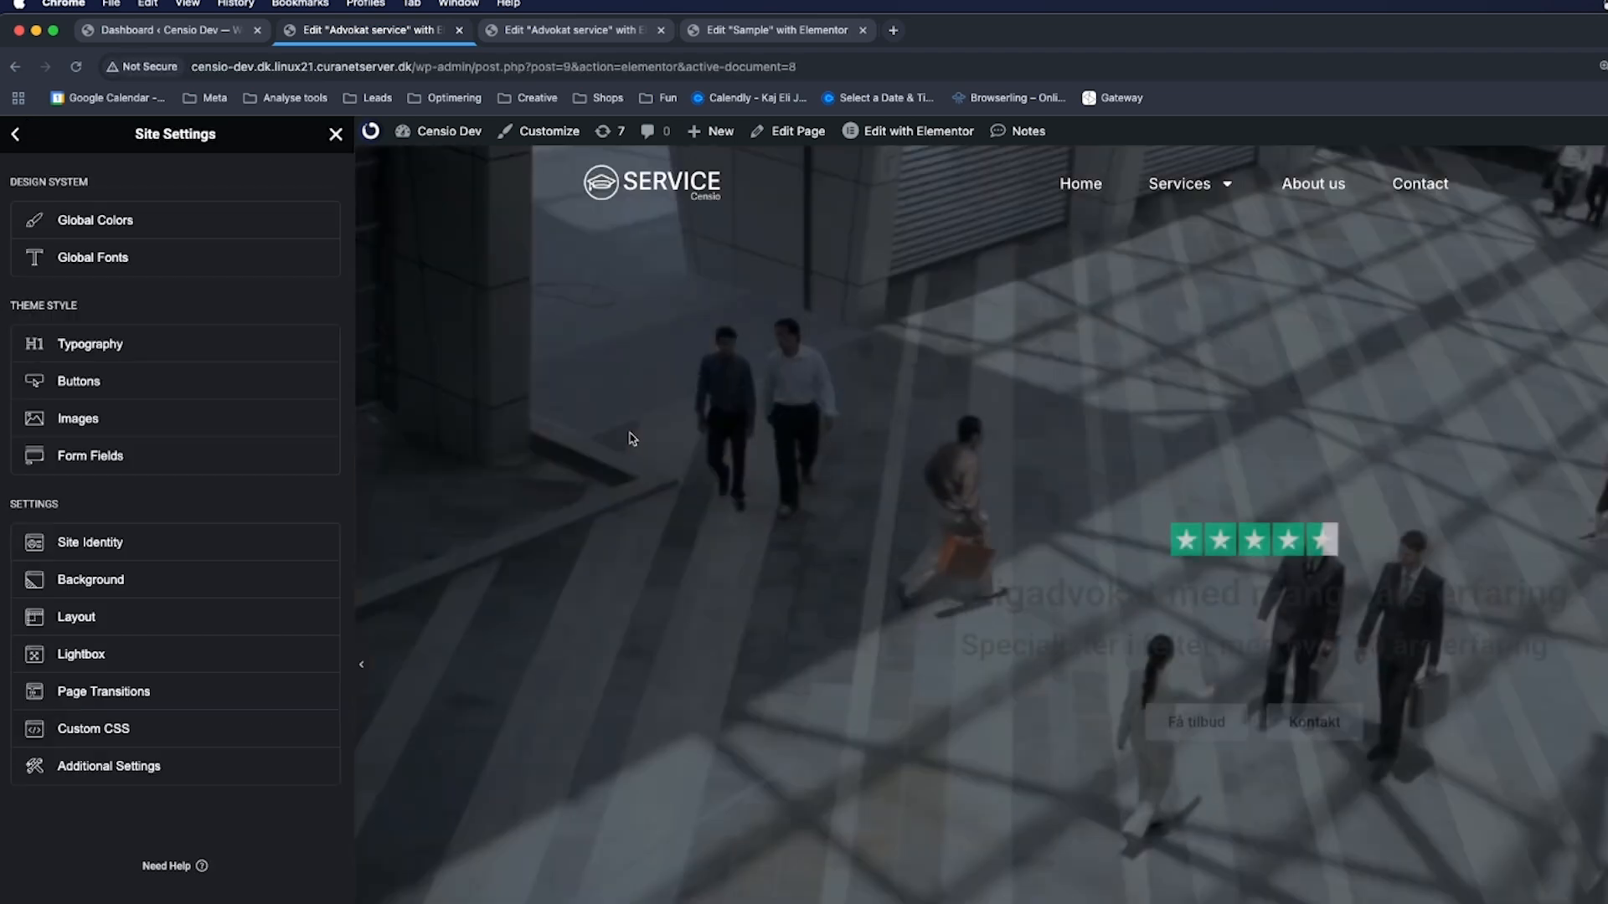
click(169, 230)
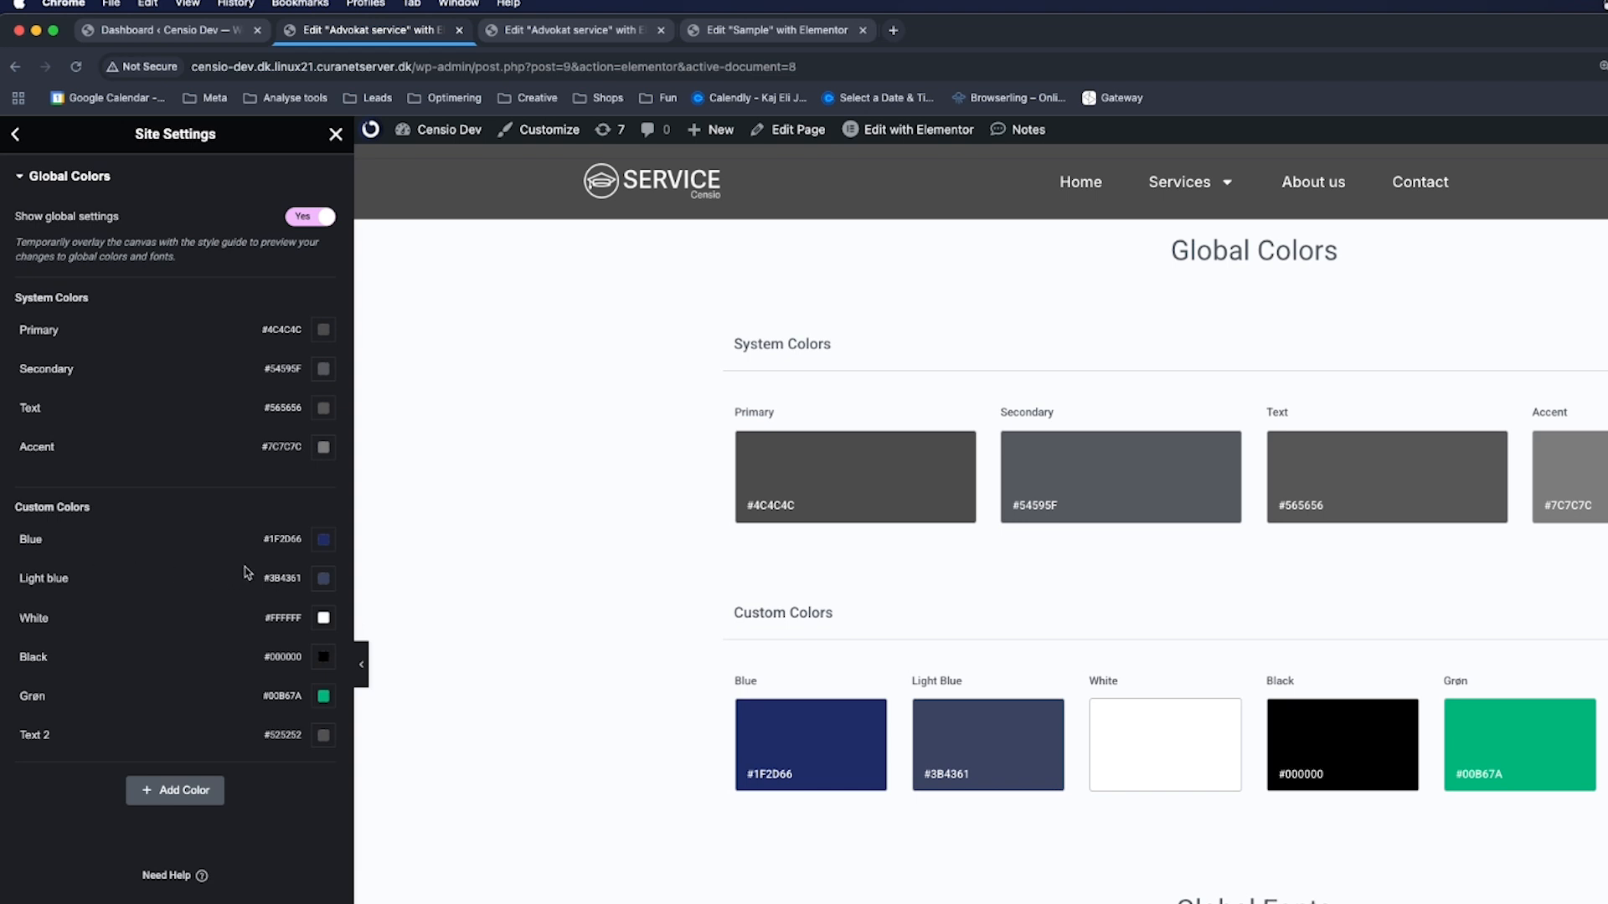
click(21, 180)
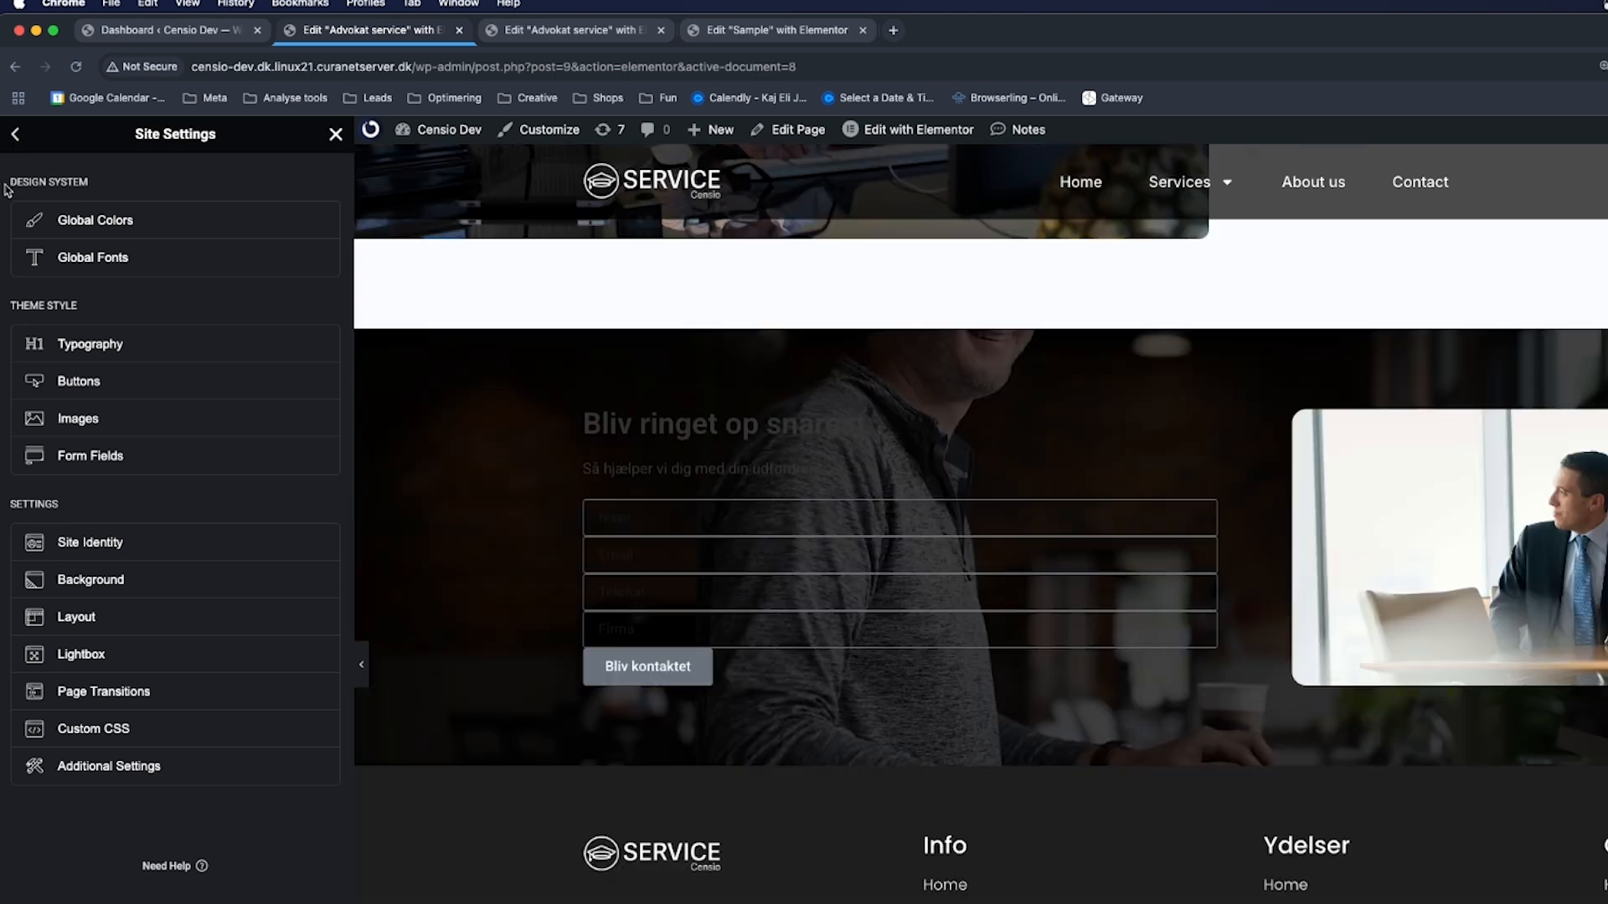
- Examine the global fonts, comparing the custom Text font's typography in the desktop and tablet views
click(115, 259)
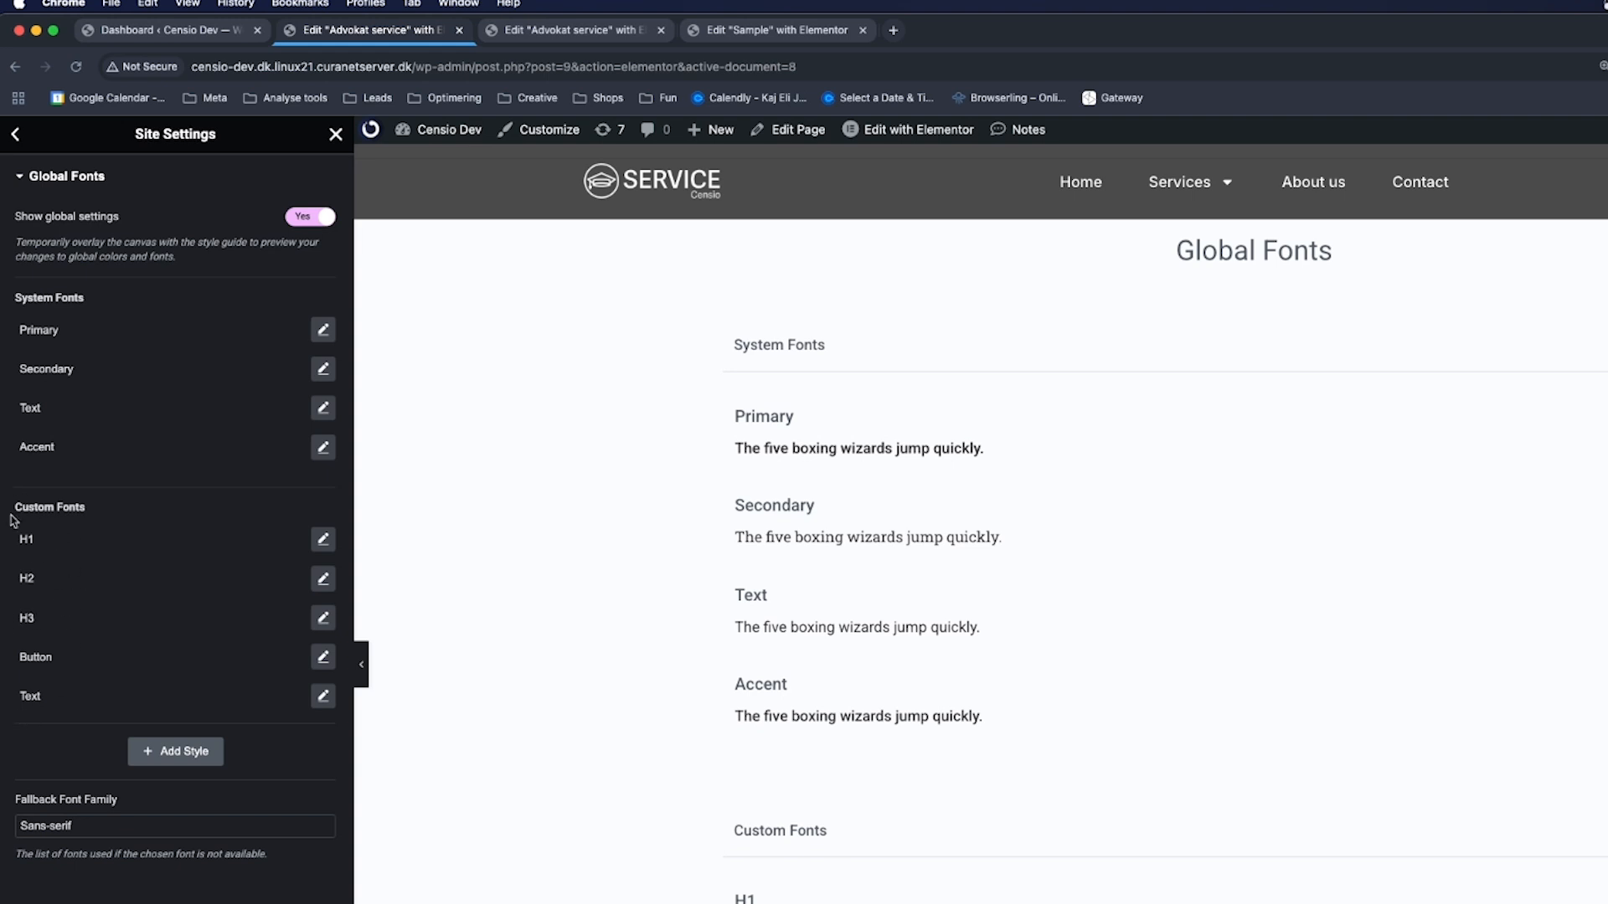
click(322, 696)
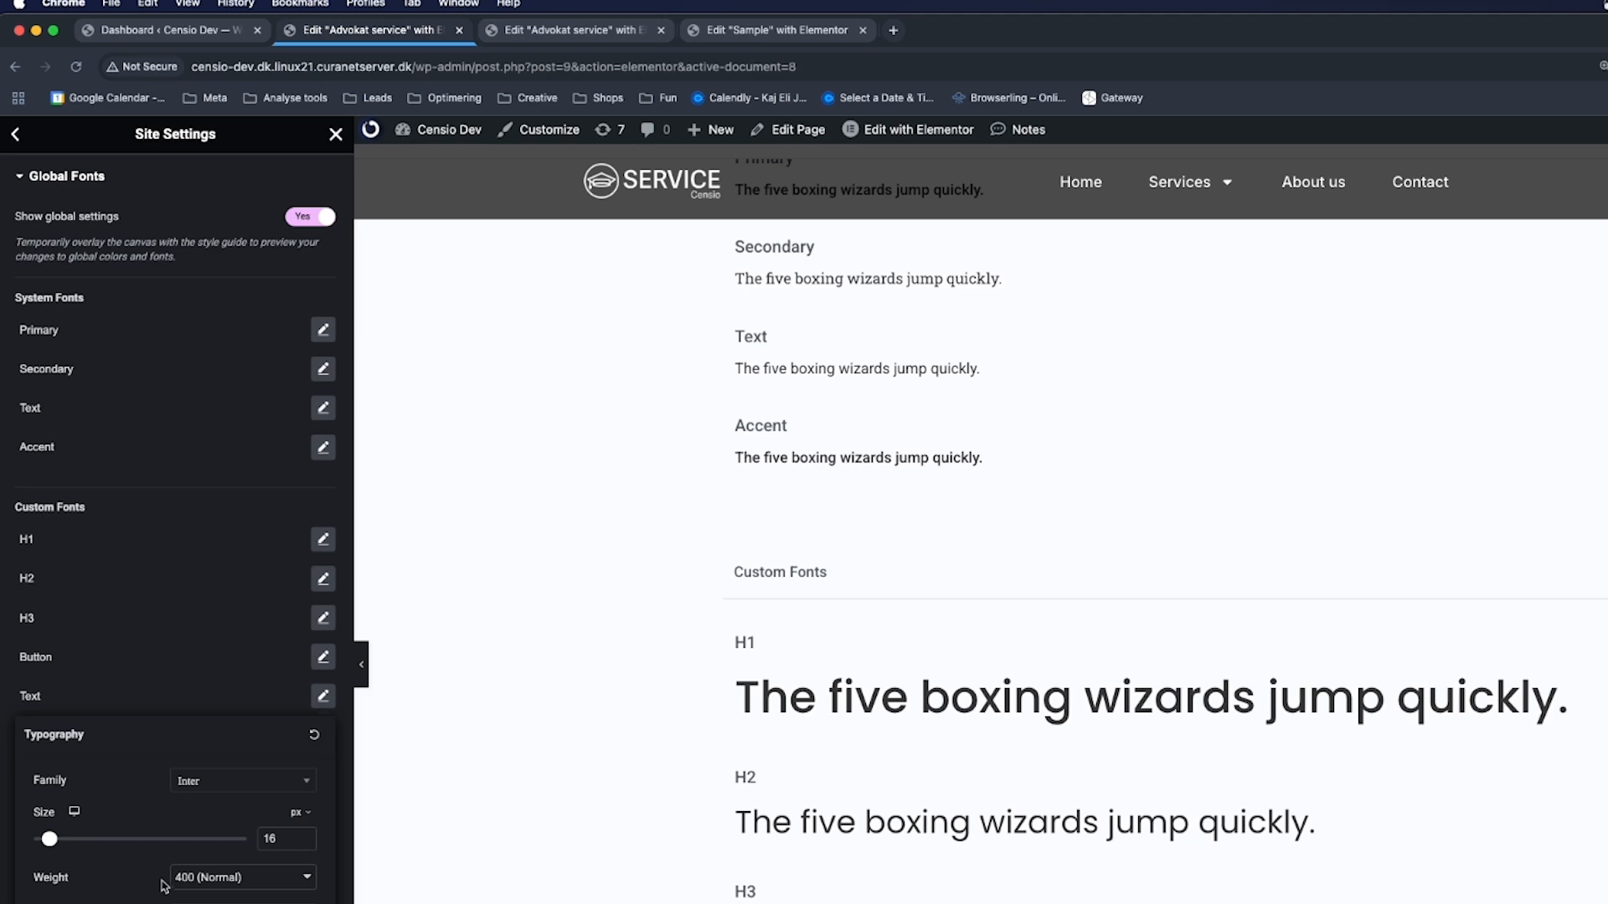
click(219, 668)
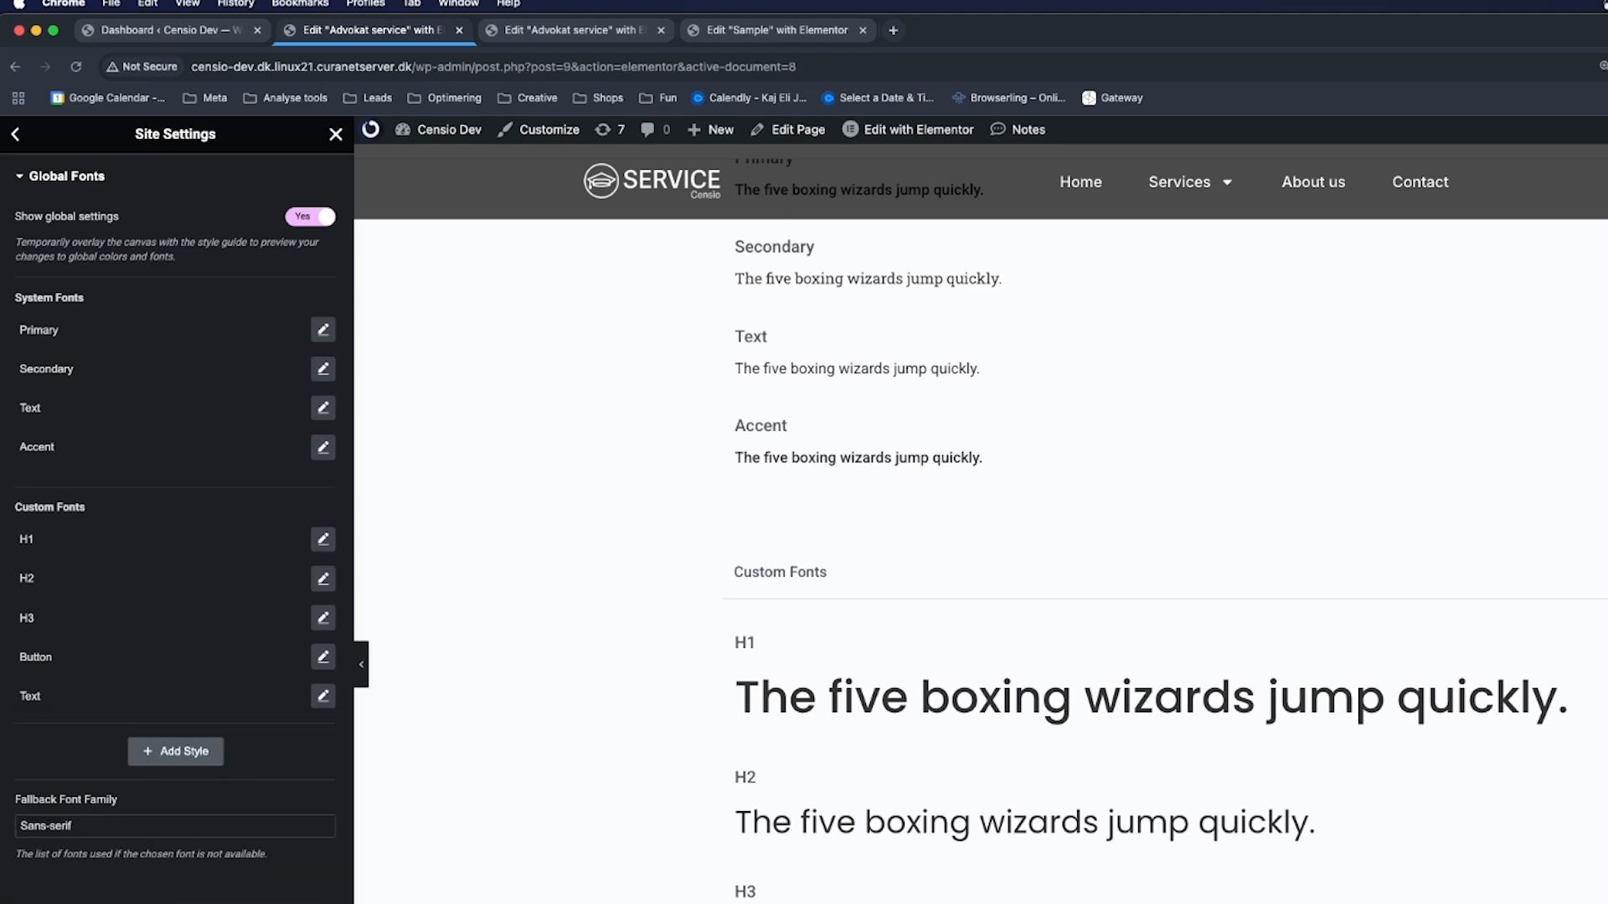
click(165, 903)
click(1179, 135)
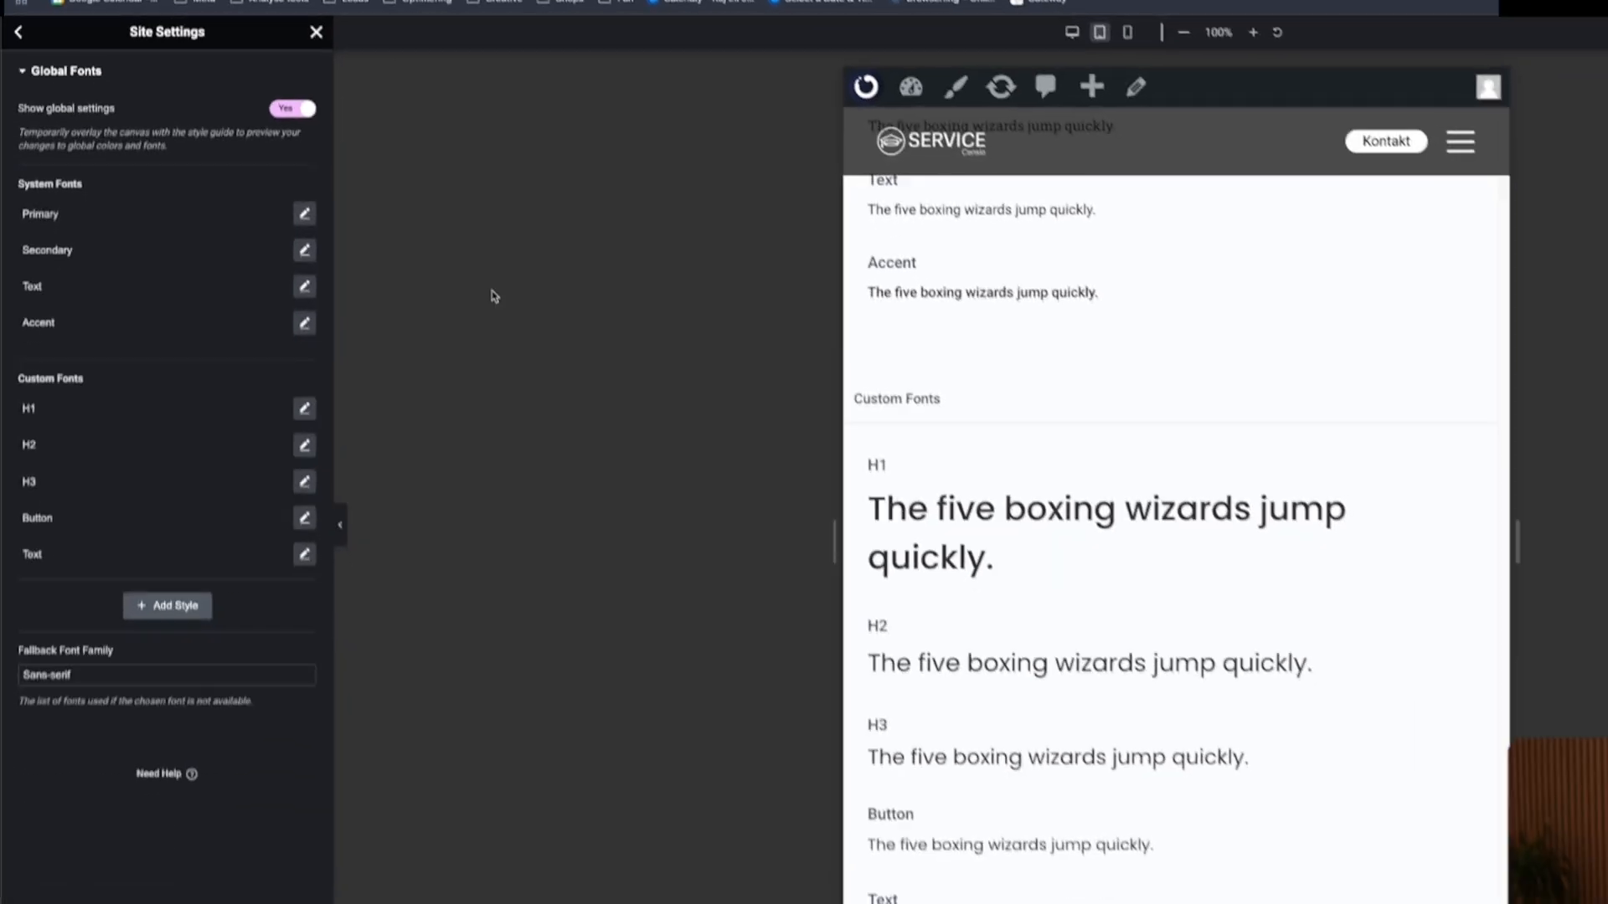
click(304, 554)
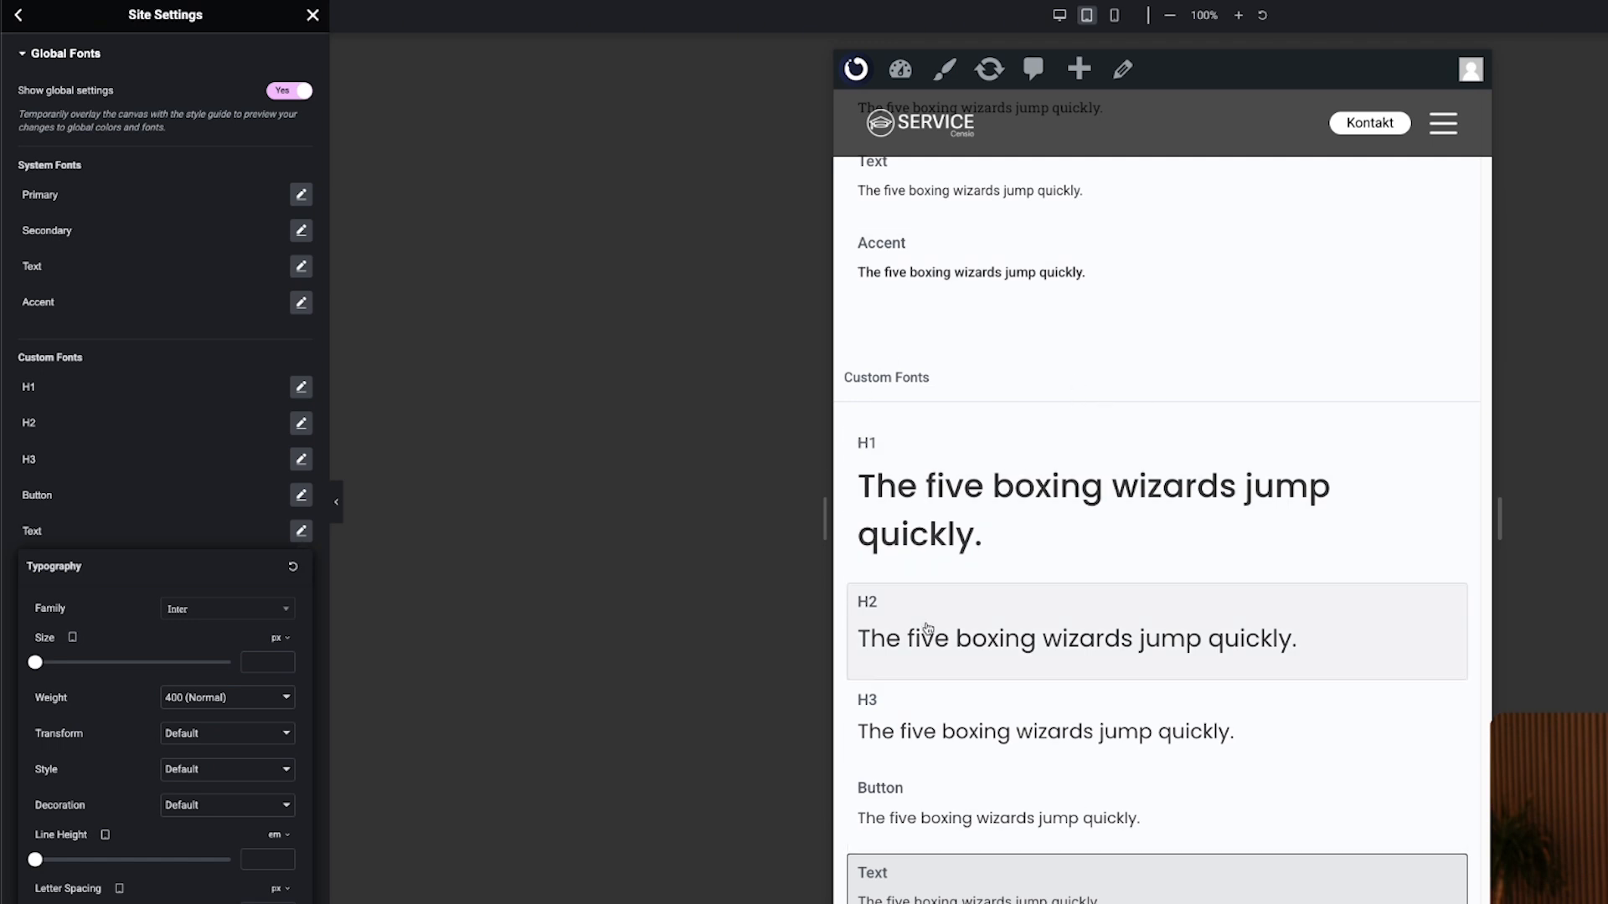
click(303, 533)
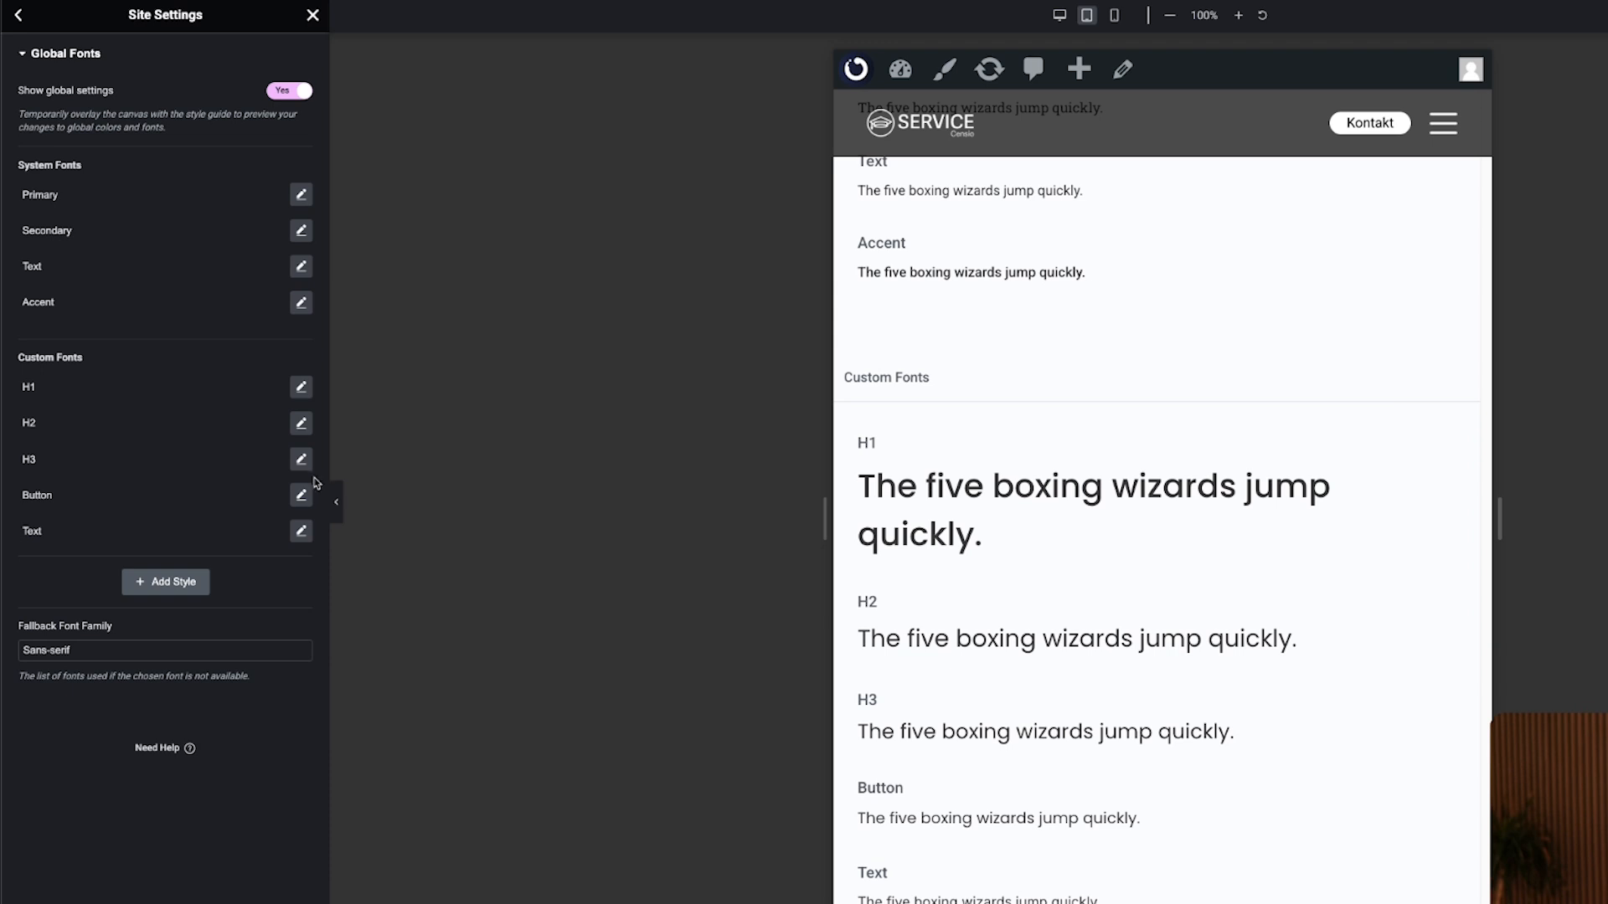
click(1060, 15)
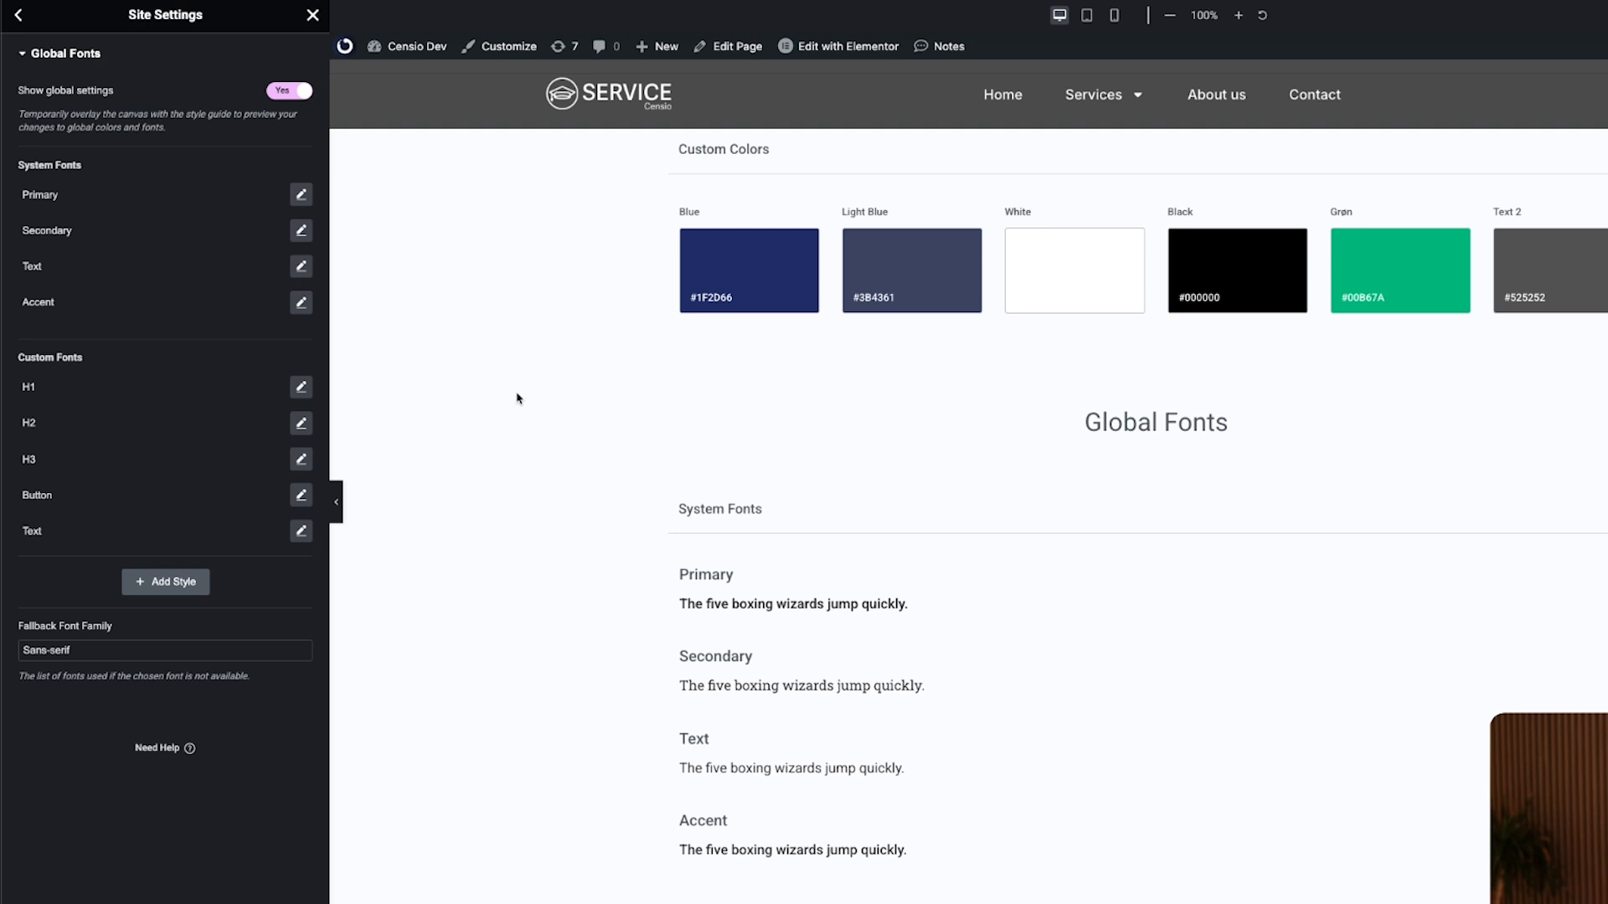
- Review the site's layout settings, including content width and gaps, and the mobile and tablet breakpoints
click(21, 16)
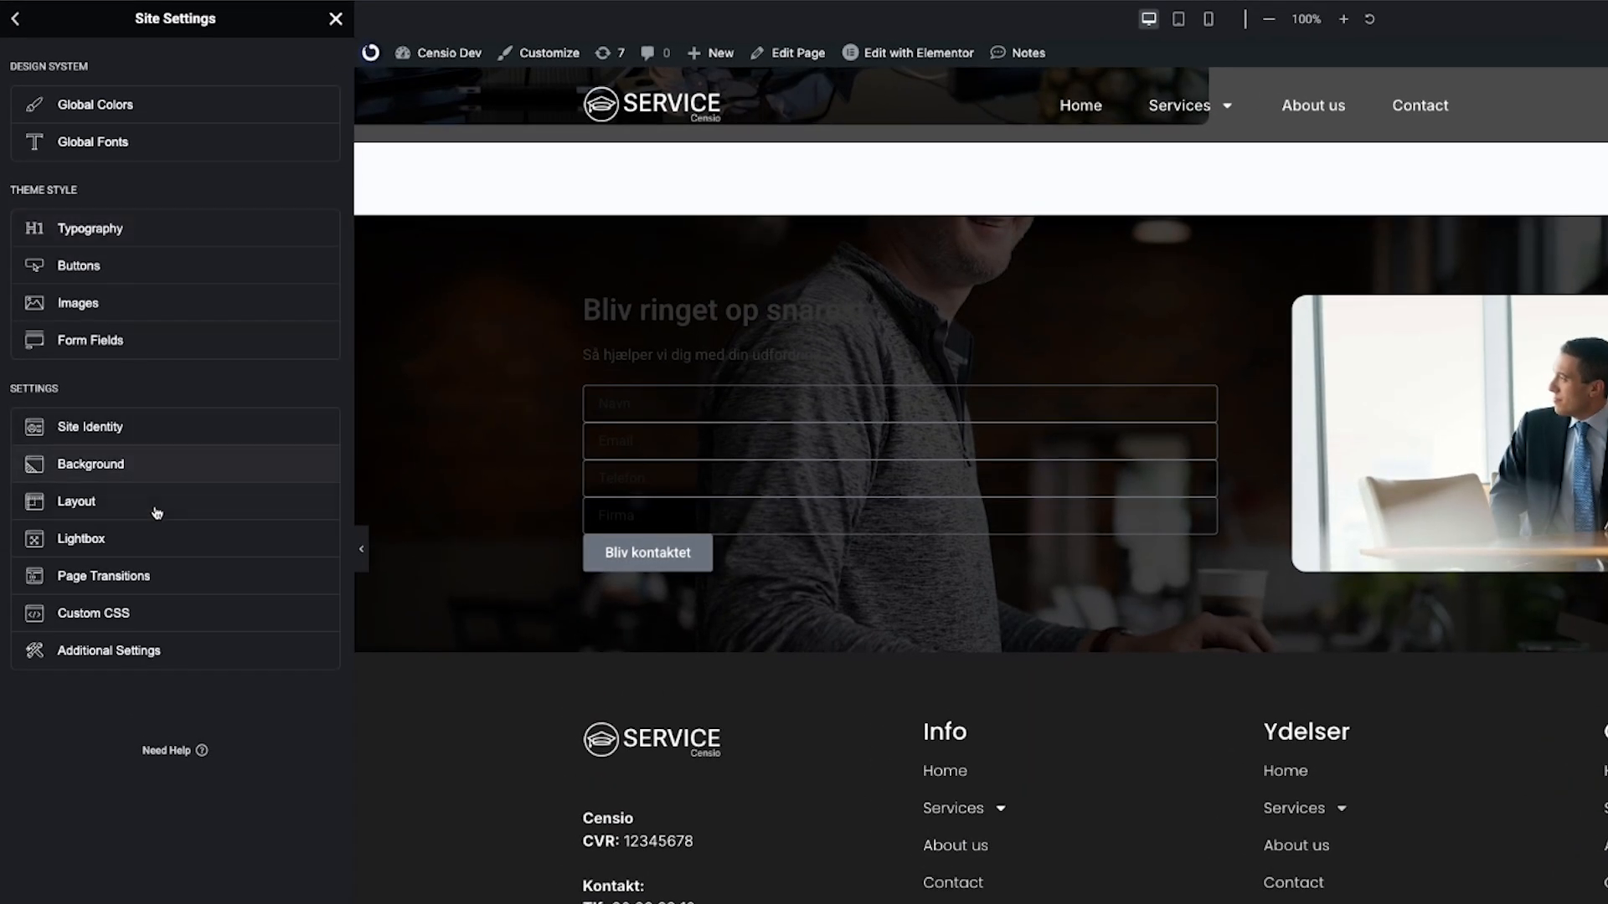
click(133, 500)
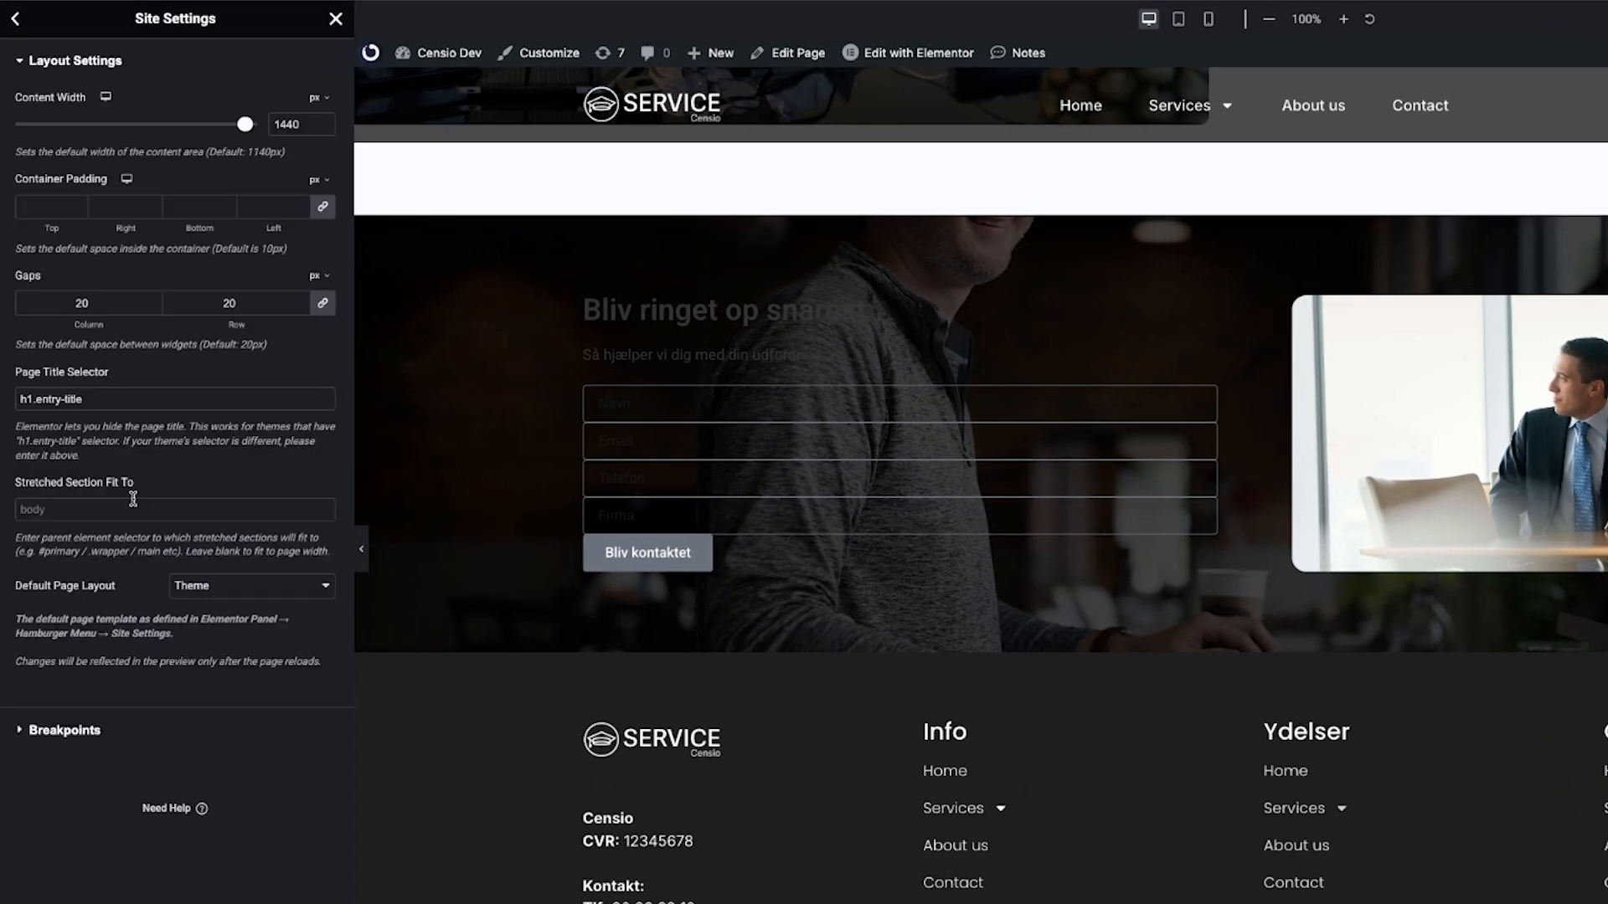
drag(309, 125, 227, 121)
double_click(97, 308)
click(150, 734)
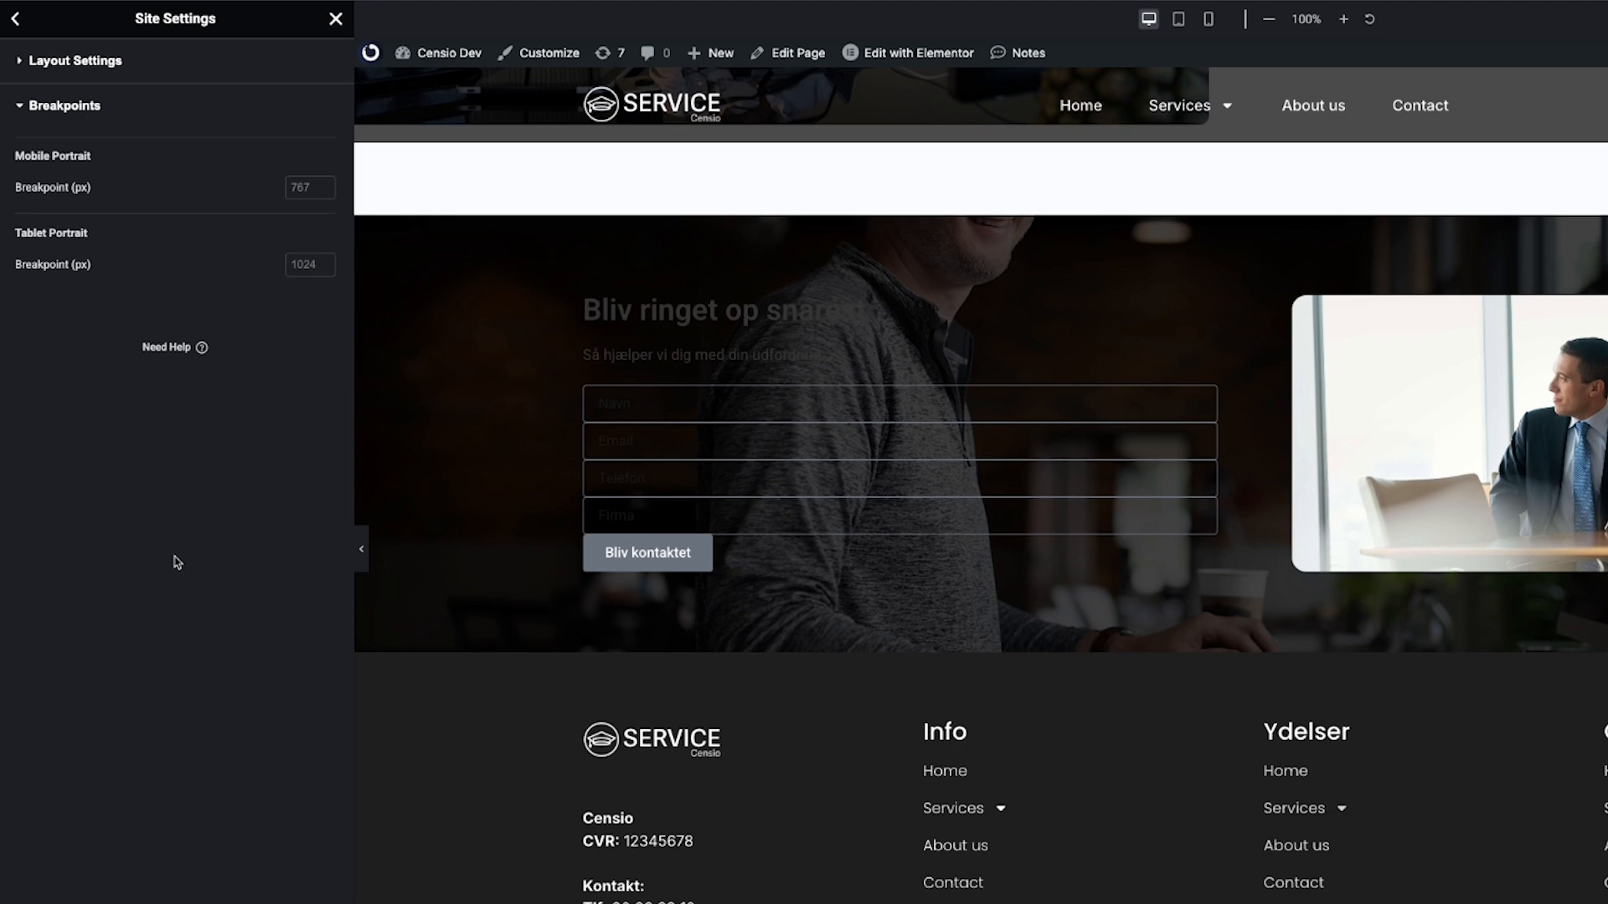
- Review the site name, description, logo and favicon in the Site Identity settings, and close Site Settings
click(14, 21)
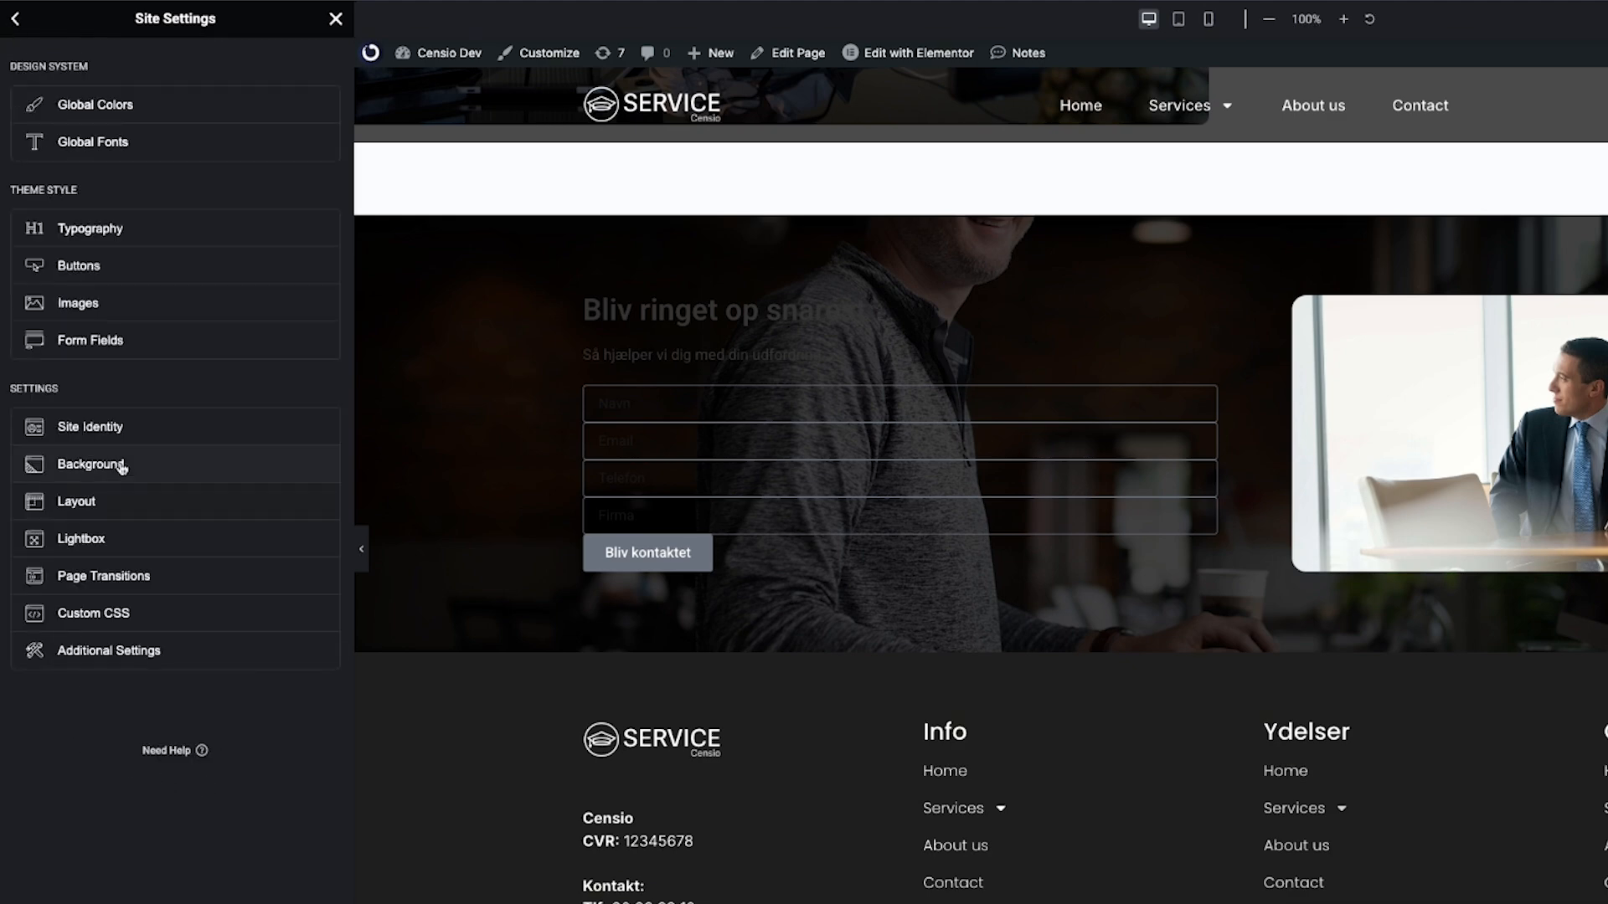
click(136, 434)
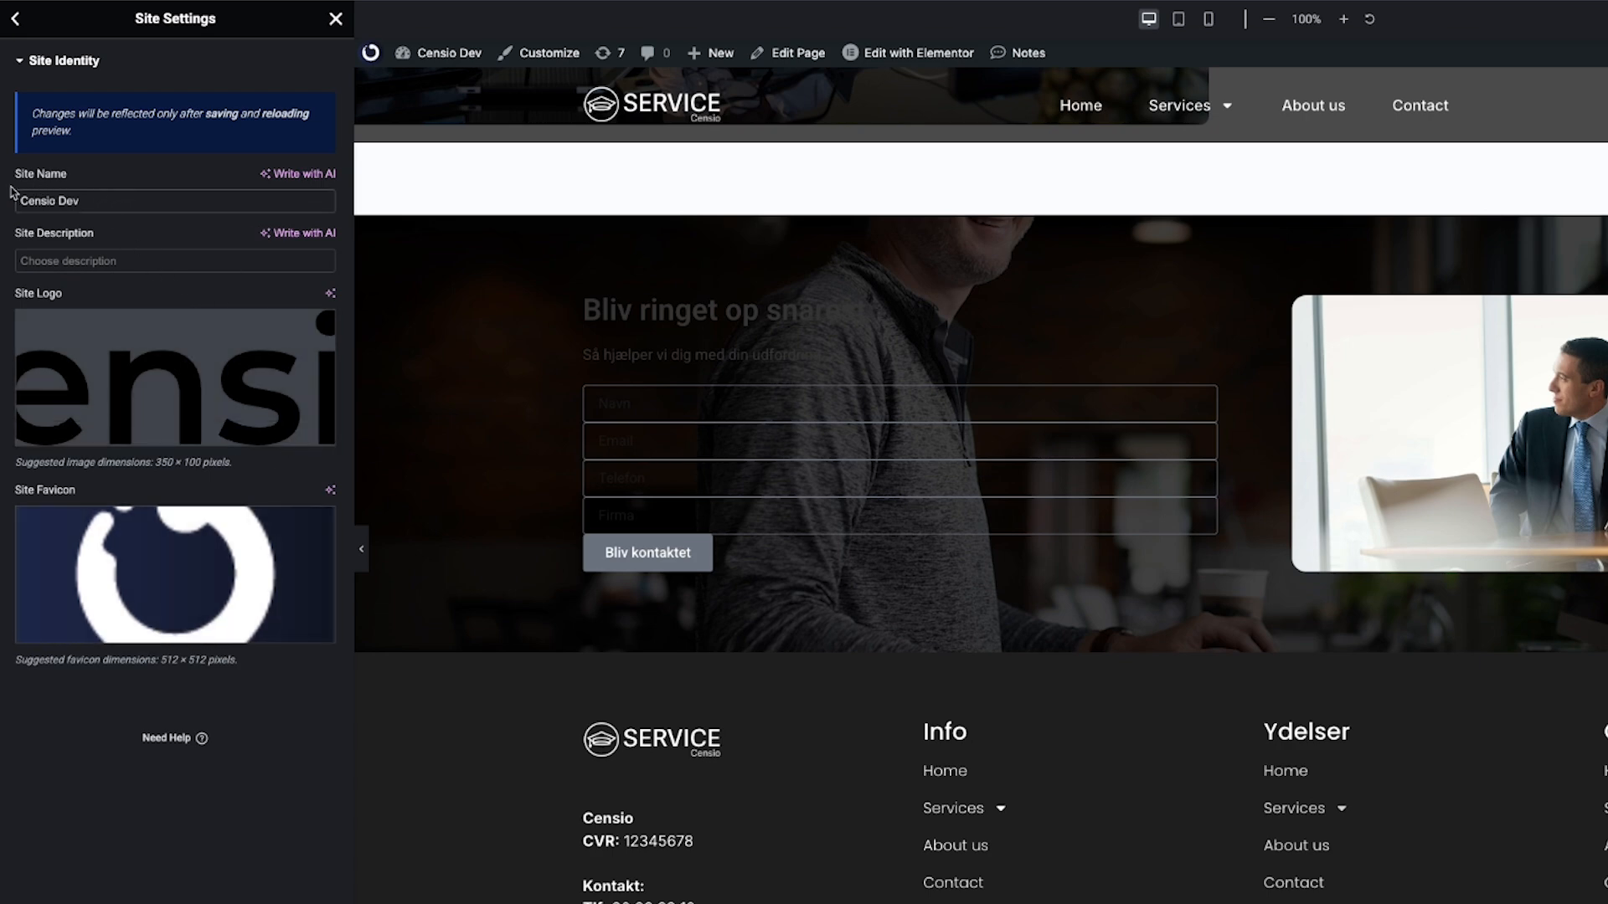
drag(80, 201, 21, 199)
click(97, 263)
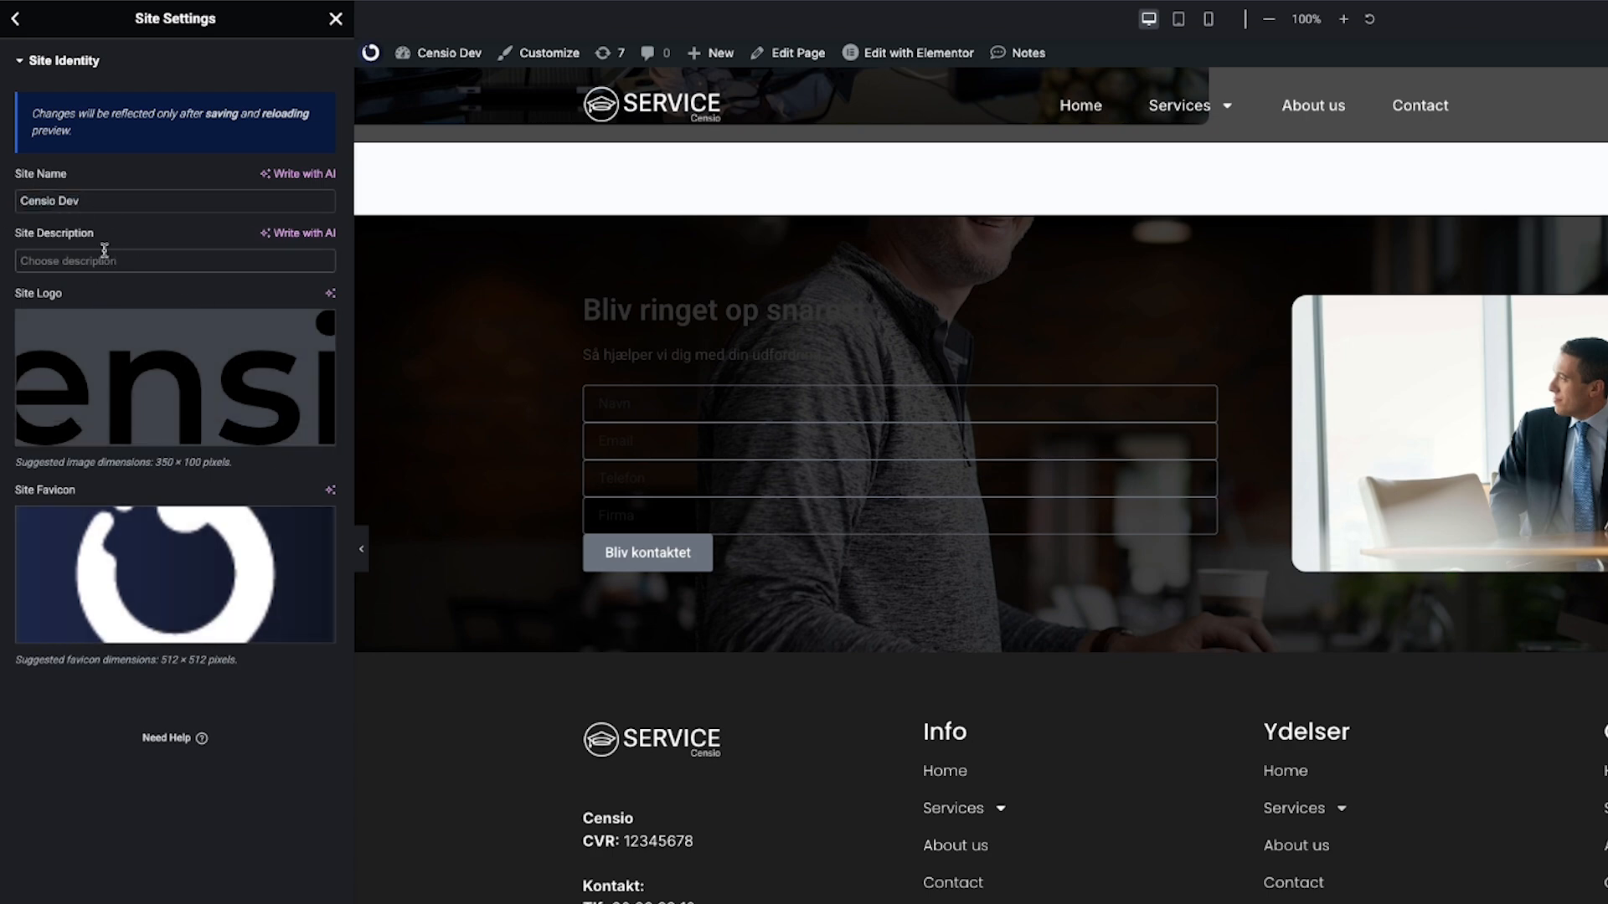
drag(105, 238, 13, 234)
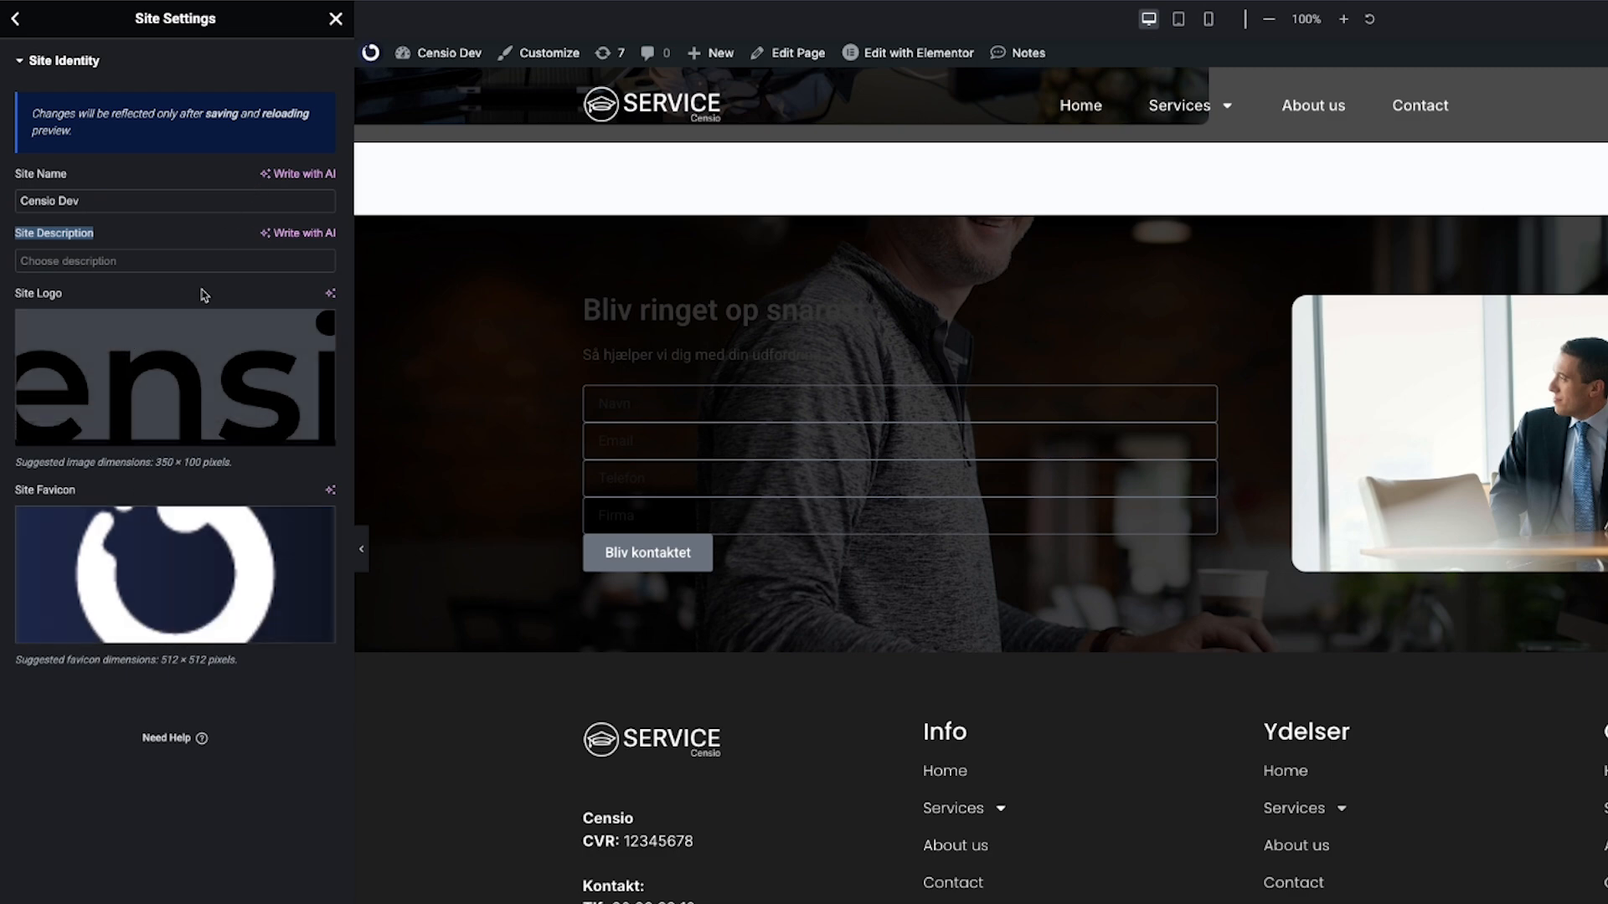
click(333, 19)
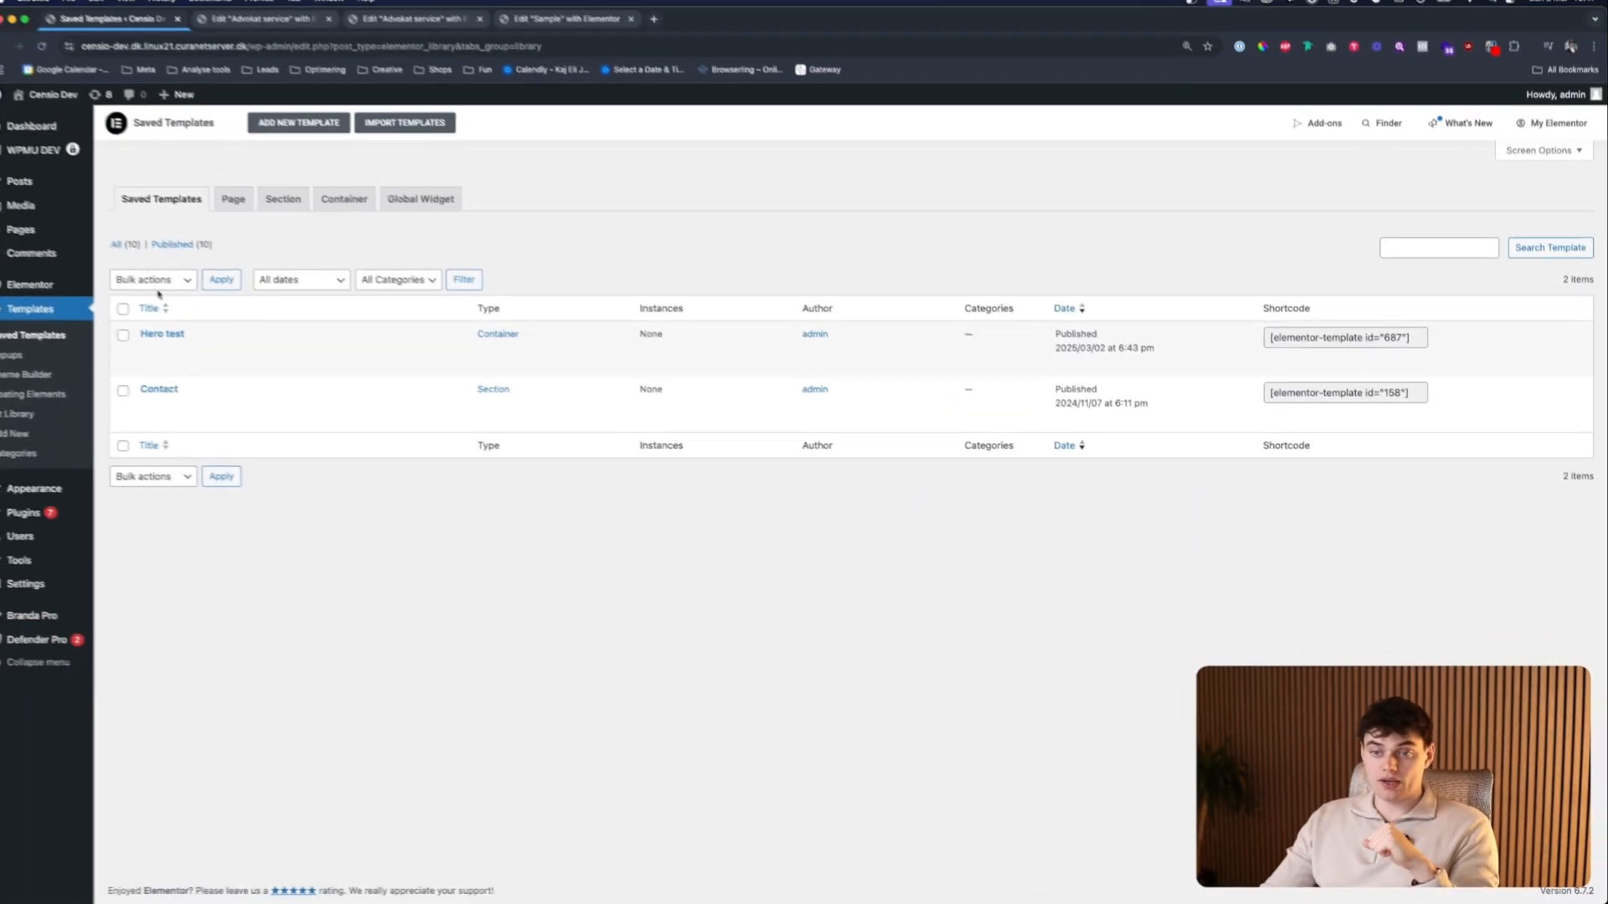
- Show all Elementor templates in the WordPress dashboard and look through the list
click(143, 255)
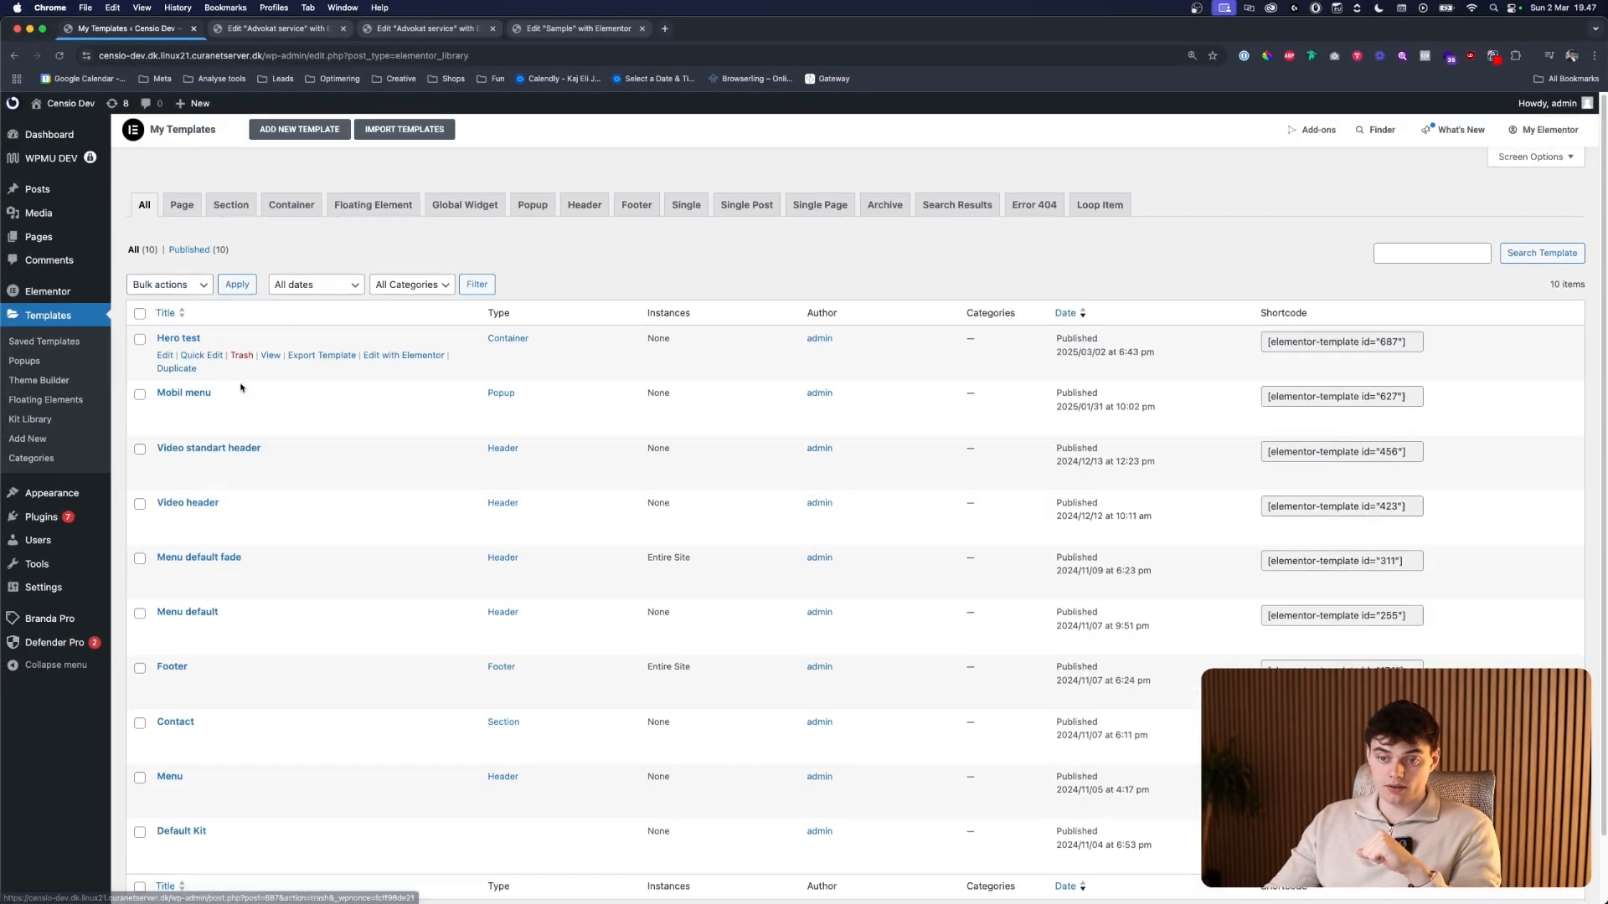
scroll(332, 789, down, 2)
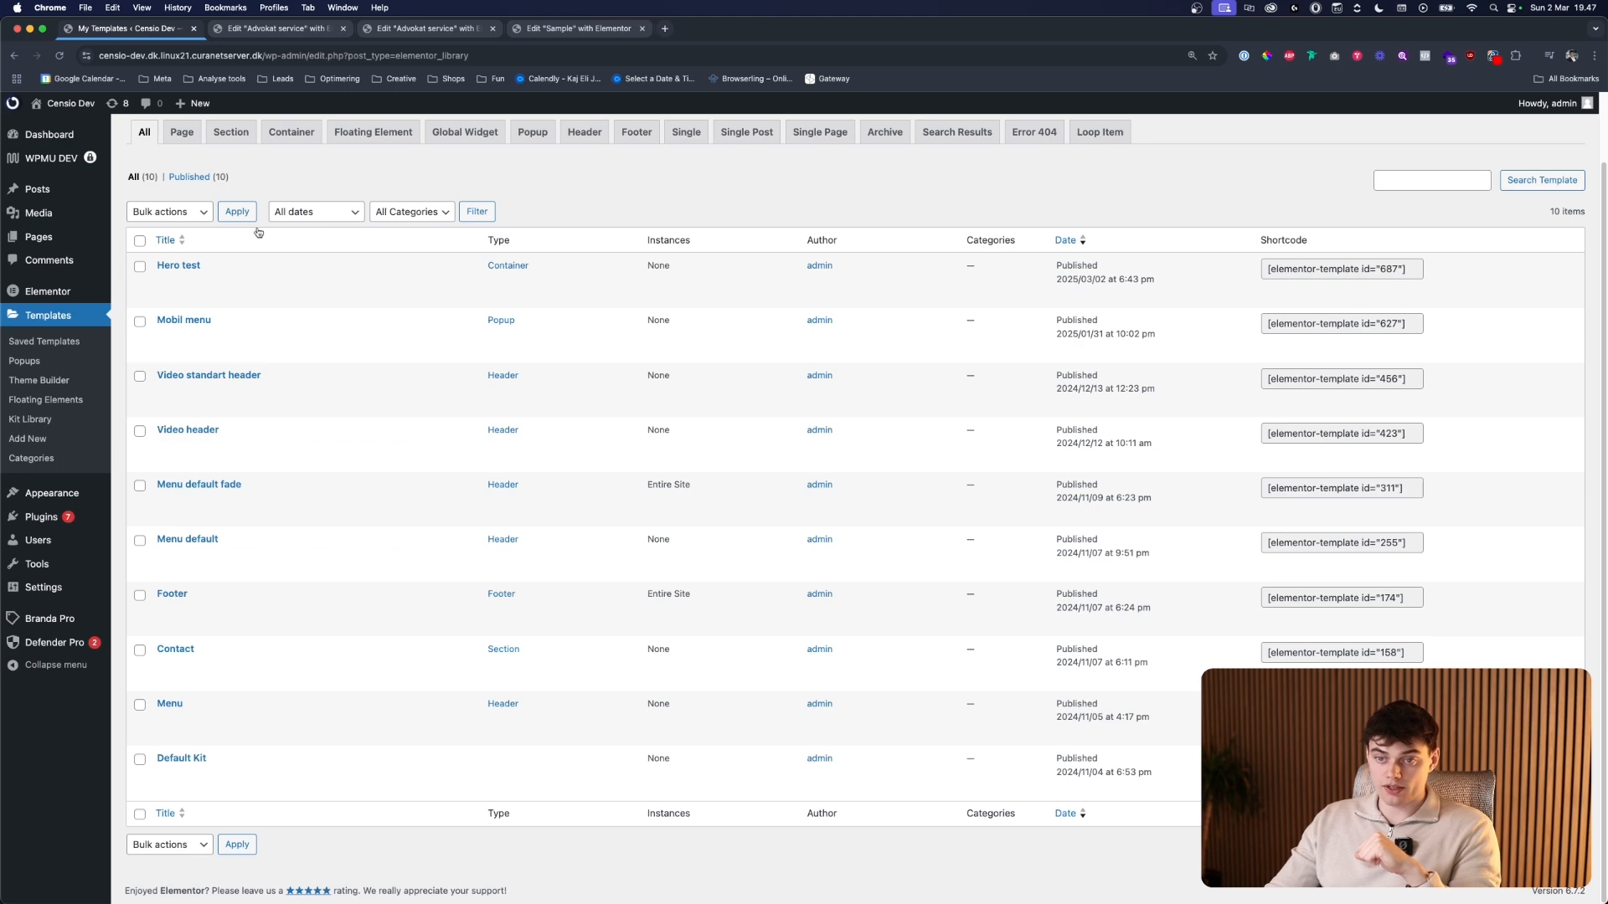
scroll(281, 259, up, 2)
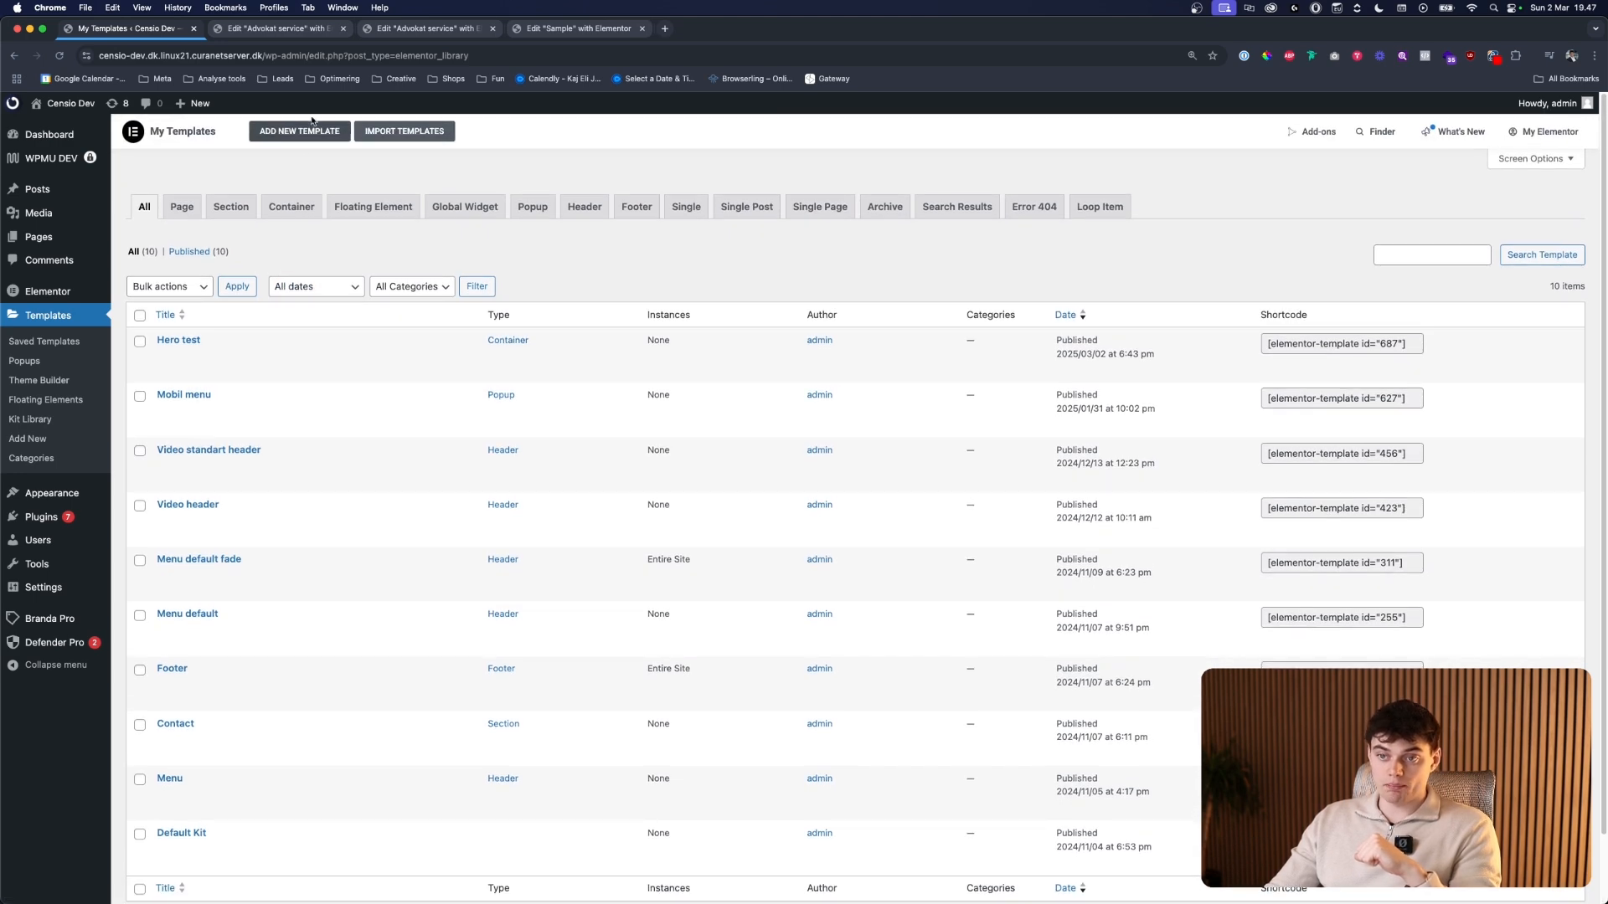
- Create a new template of type Header named "Header for video"
click(283, 137)
click(929, 496)
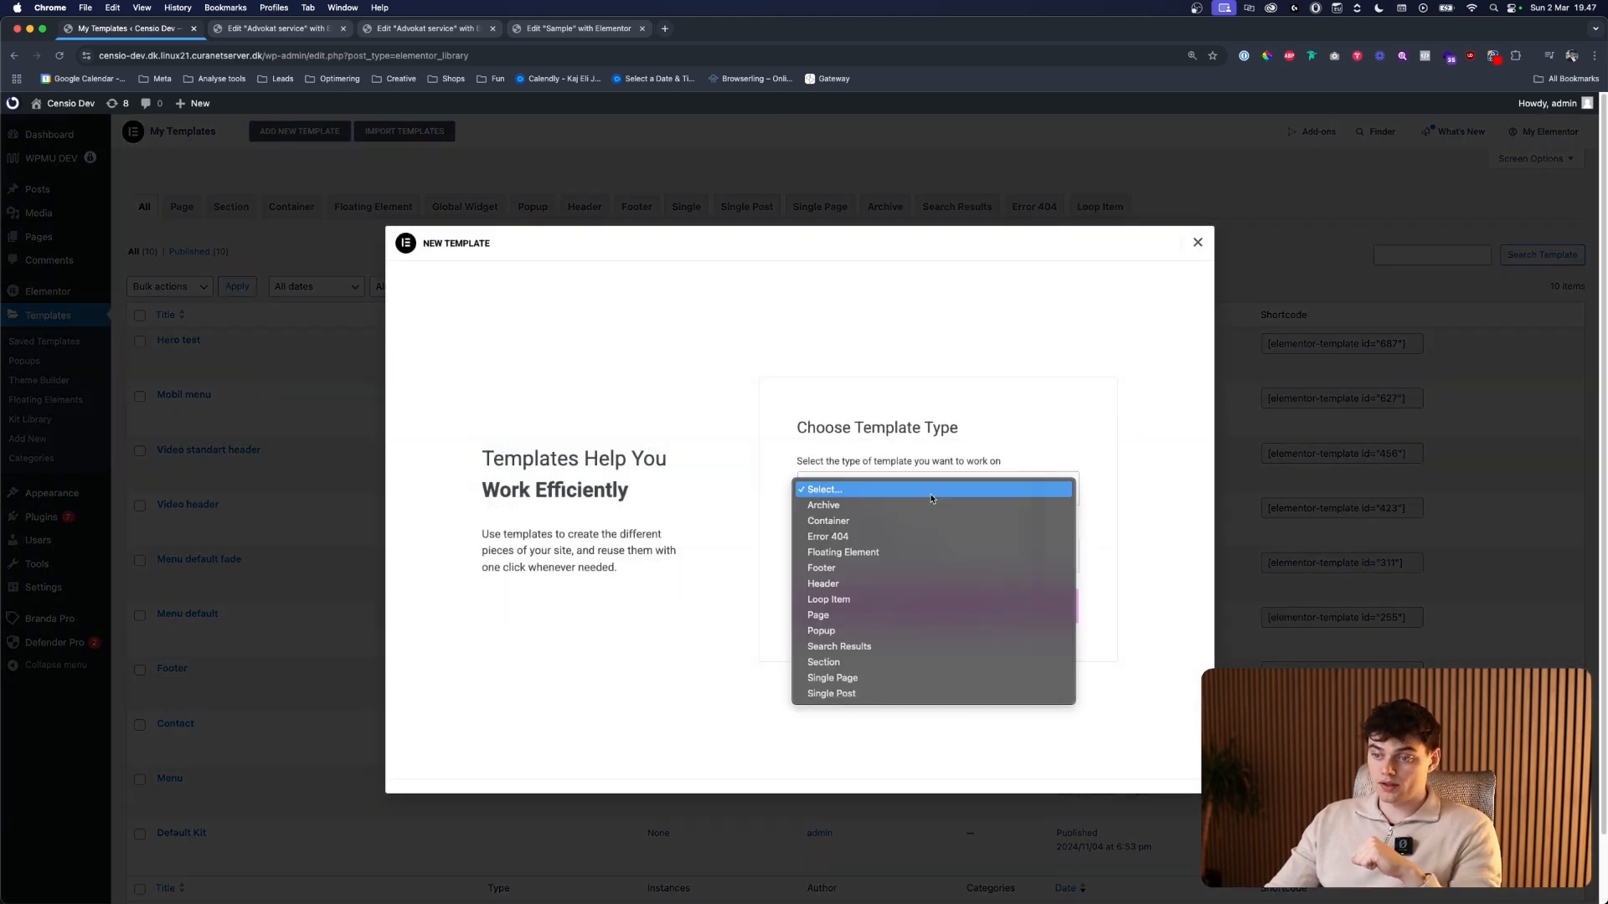
click(852, 584)
click(879, 555)
text(He)
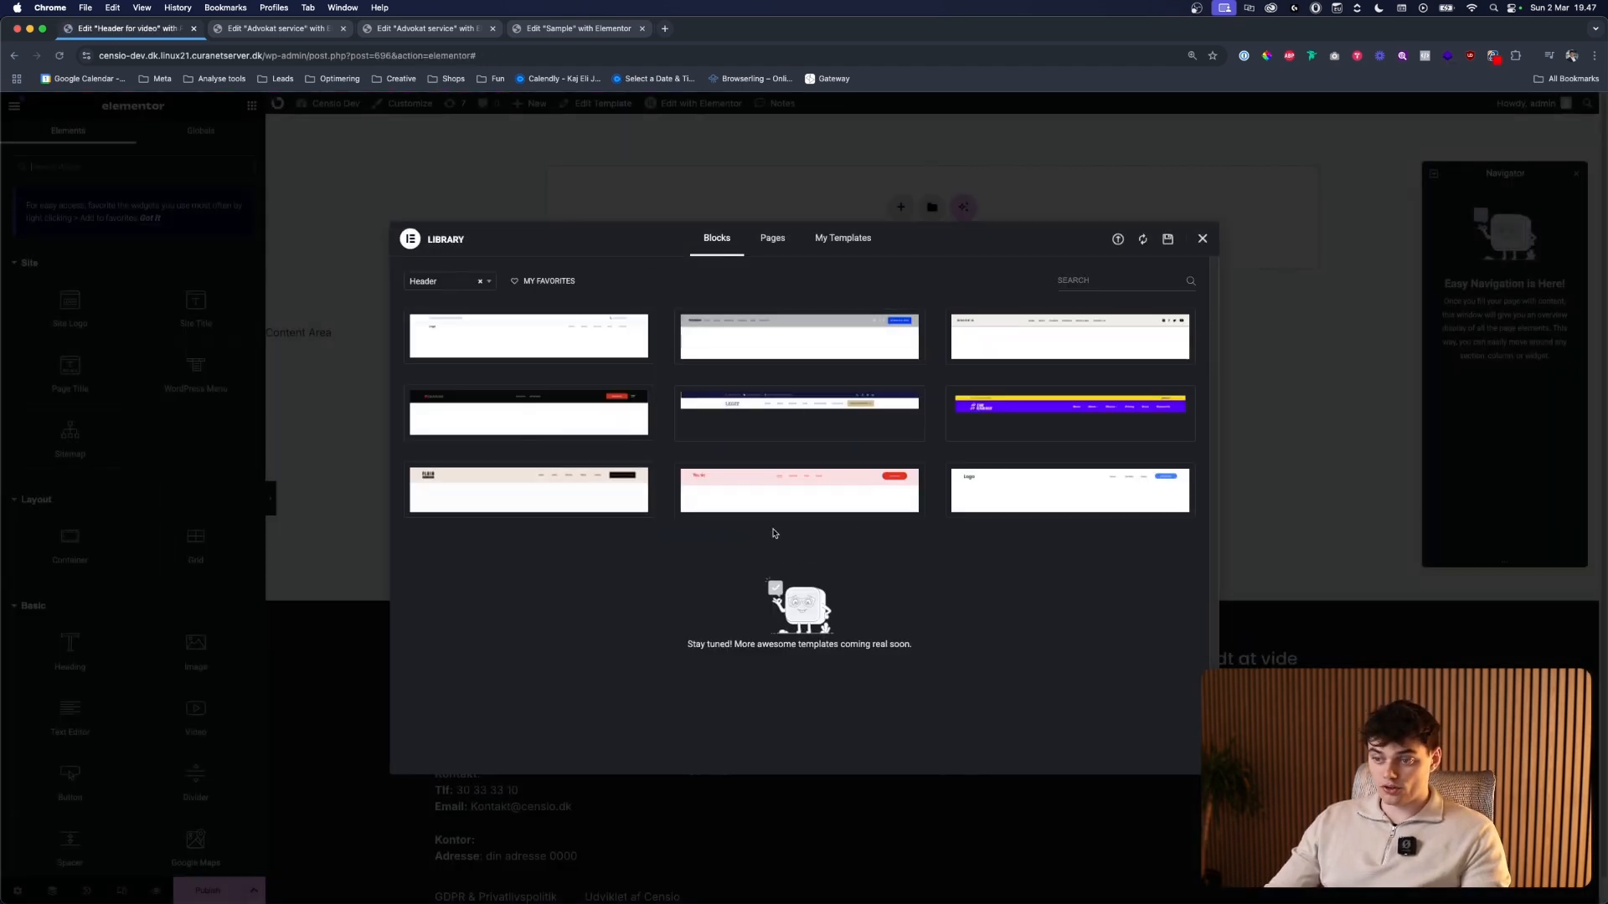
- Dismiss the header block library and add an empty single-column container with downward direction to the header template
mouse_move(777, 363)
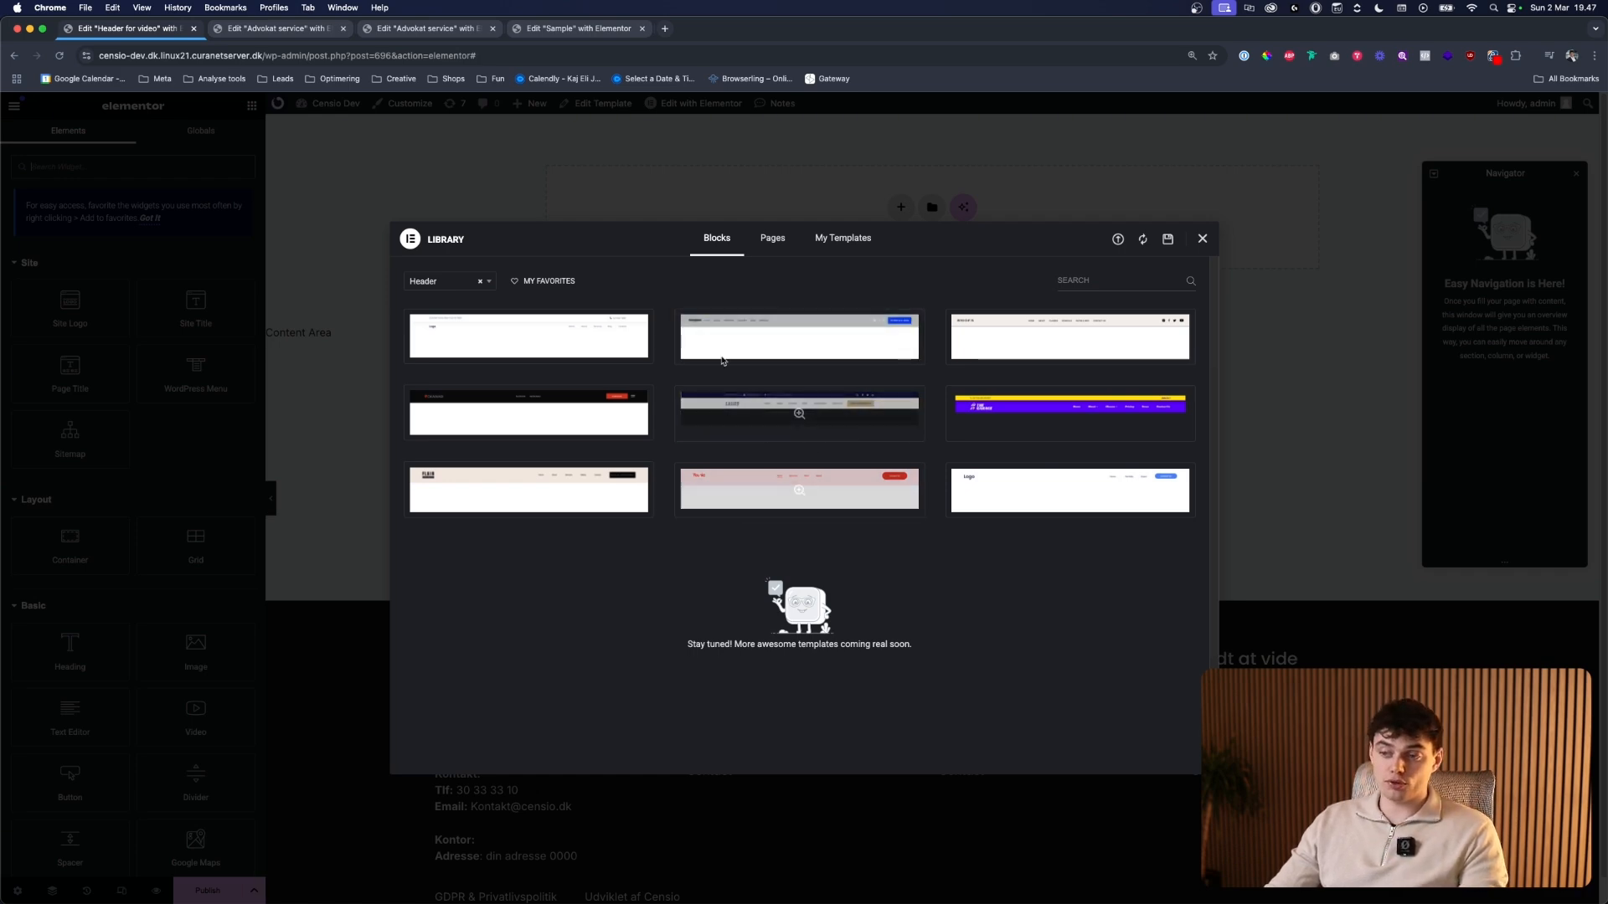
click(1205, 239)
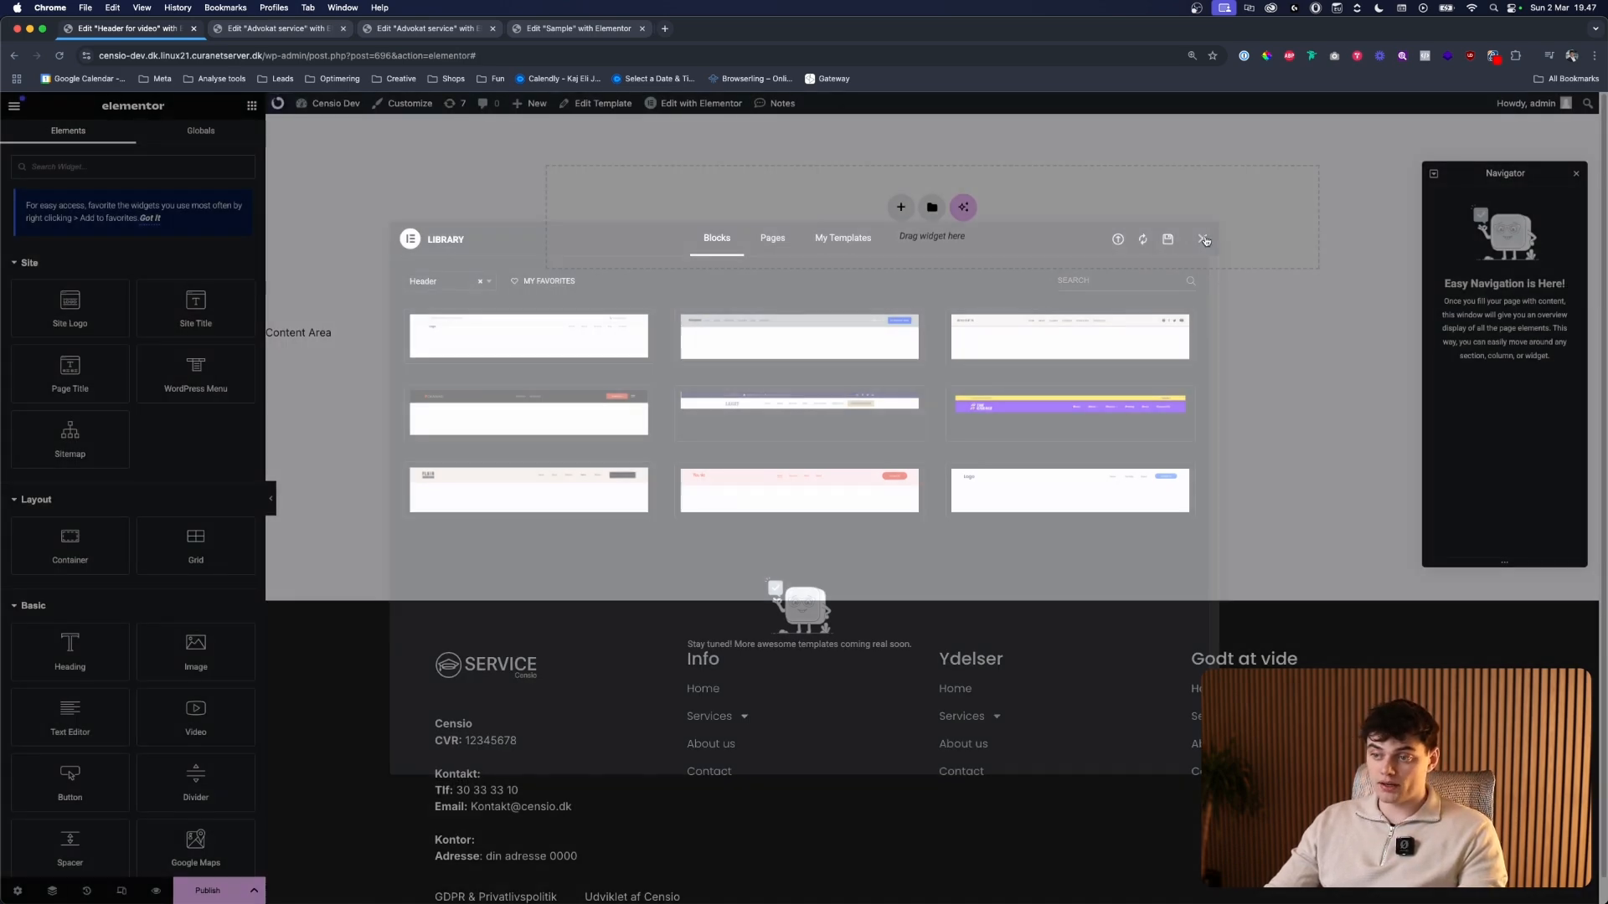
click(898, 209)
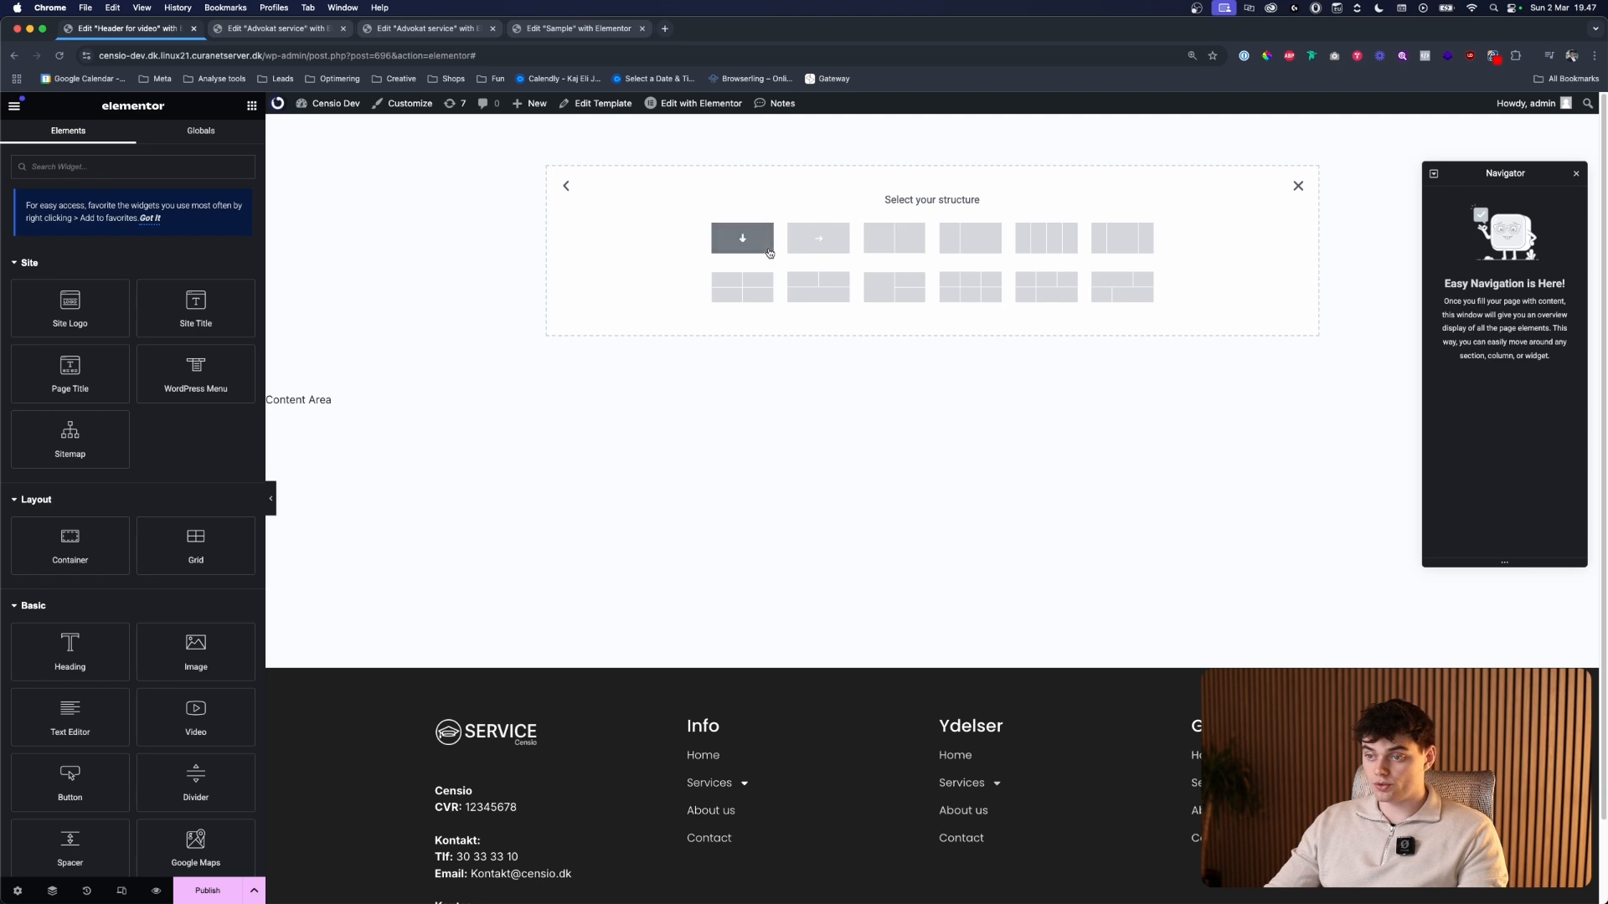
click(742, 237)
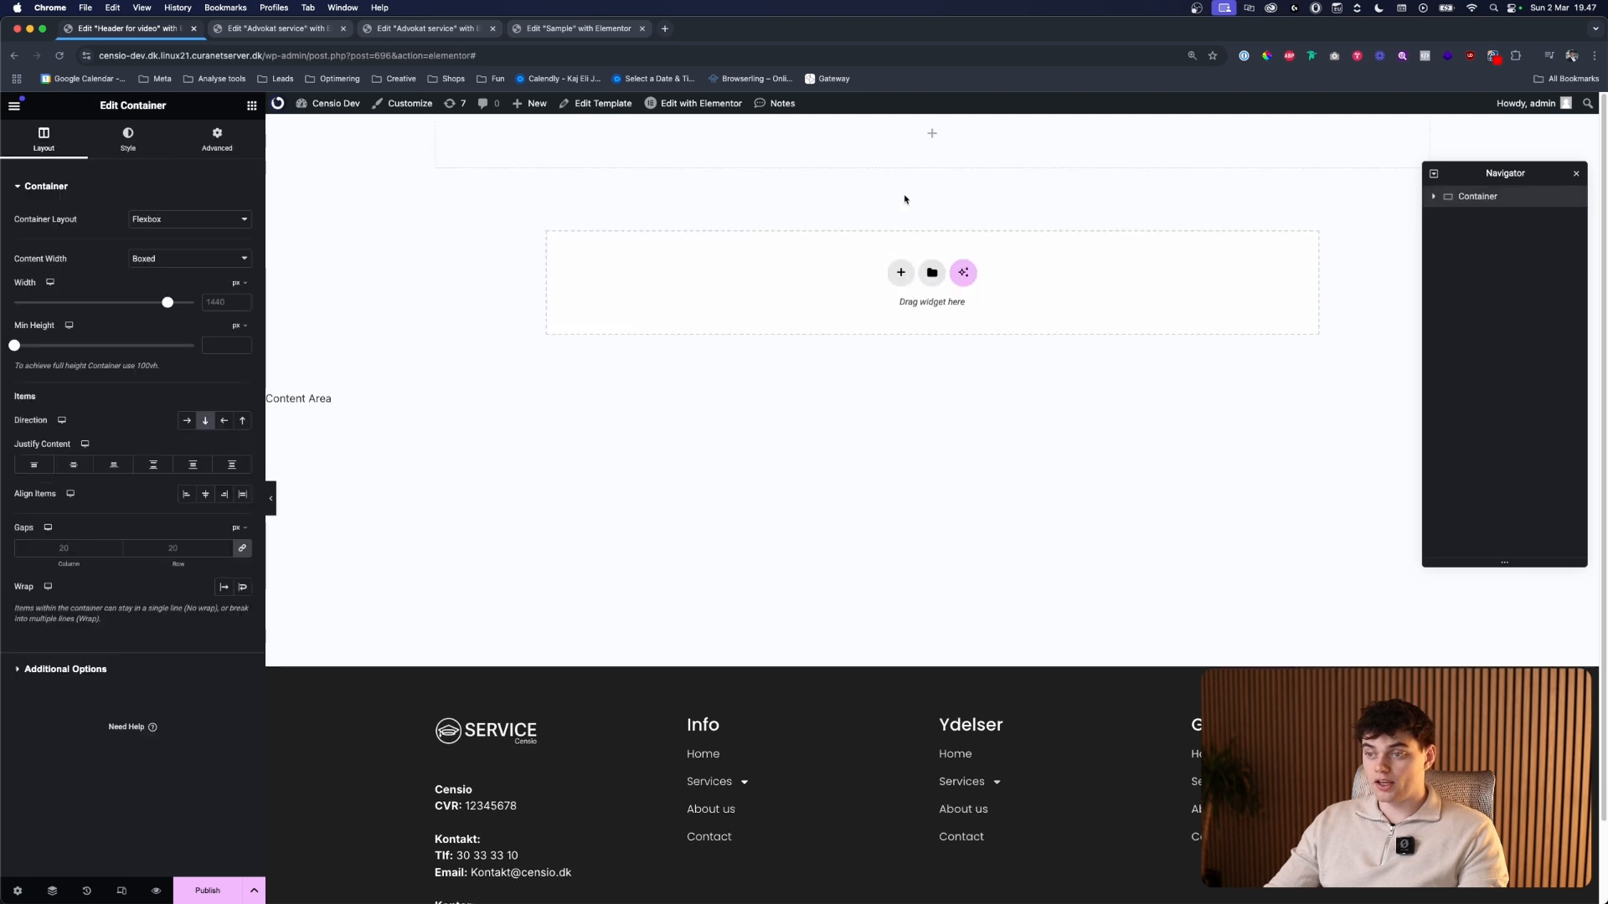
- Find the WordPress Menu widget by searching for "menu" and add it to the header template's container
click(1437, 199)
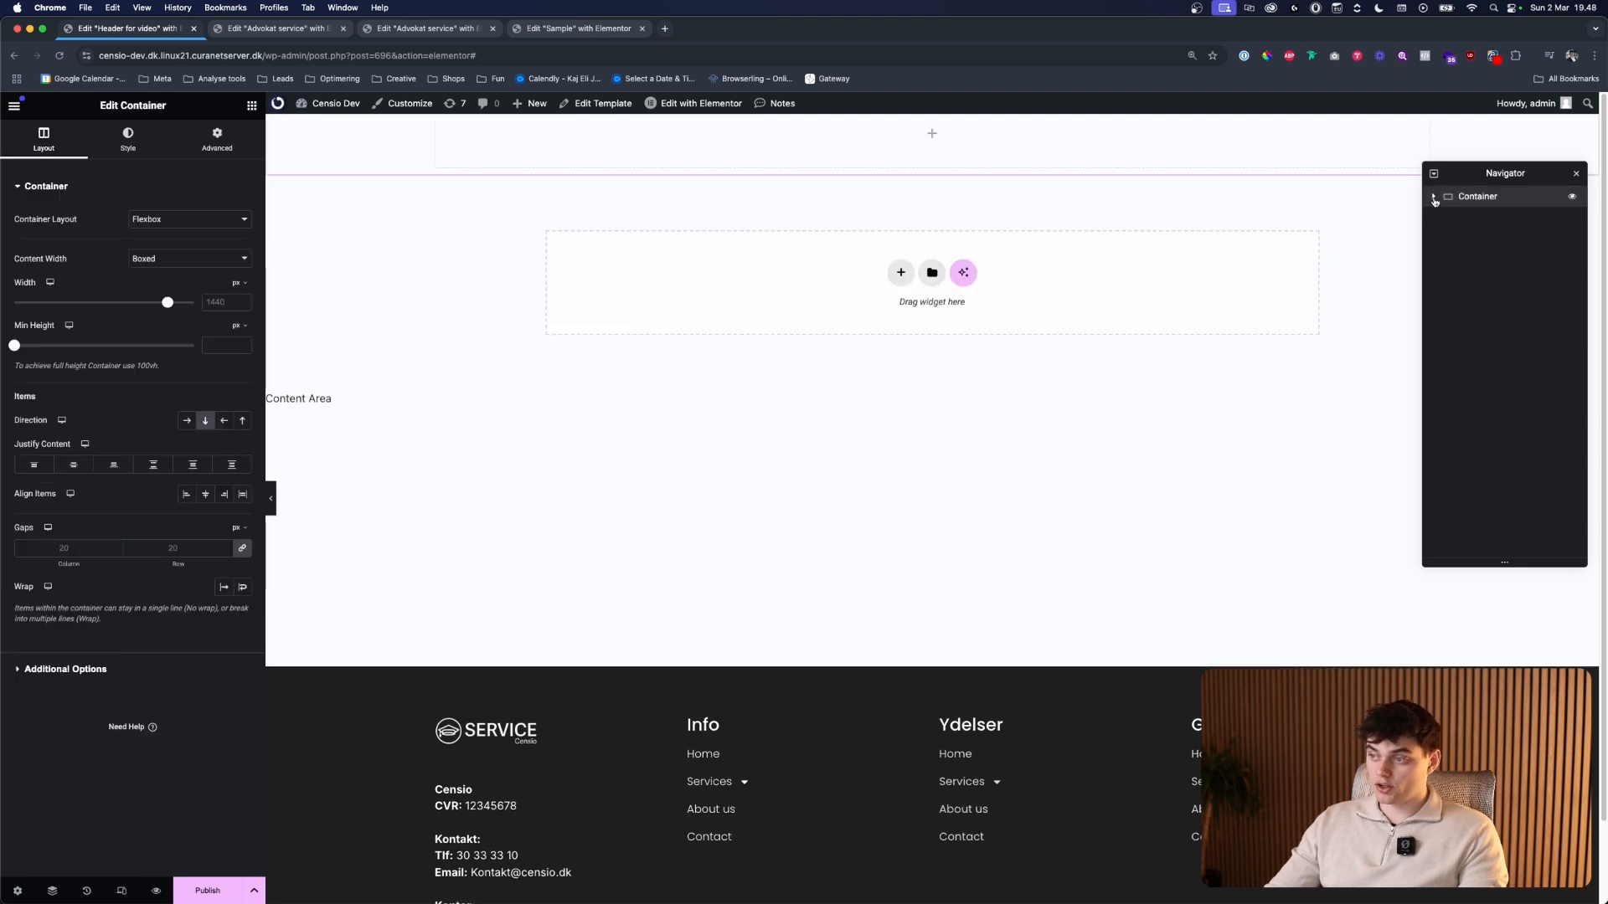
click(252, 106)
text(menu)
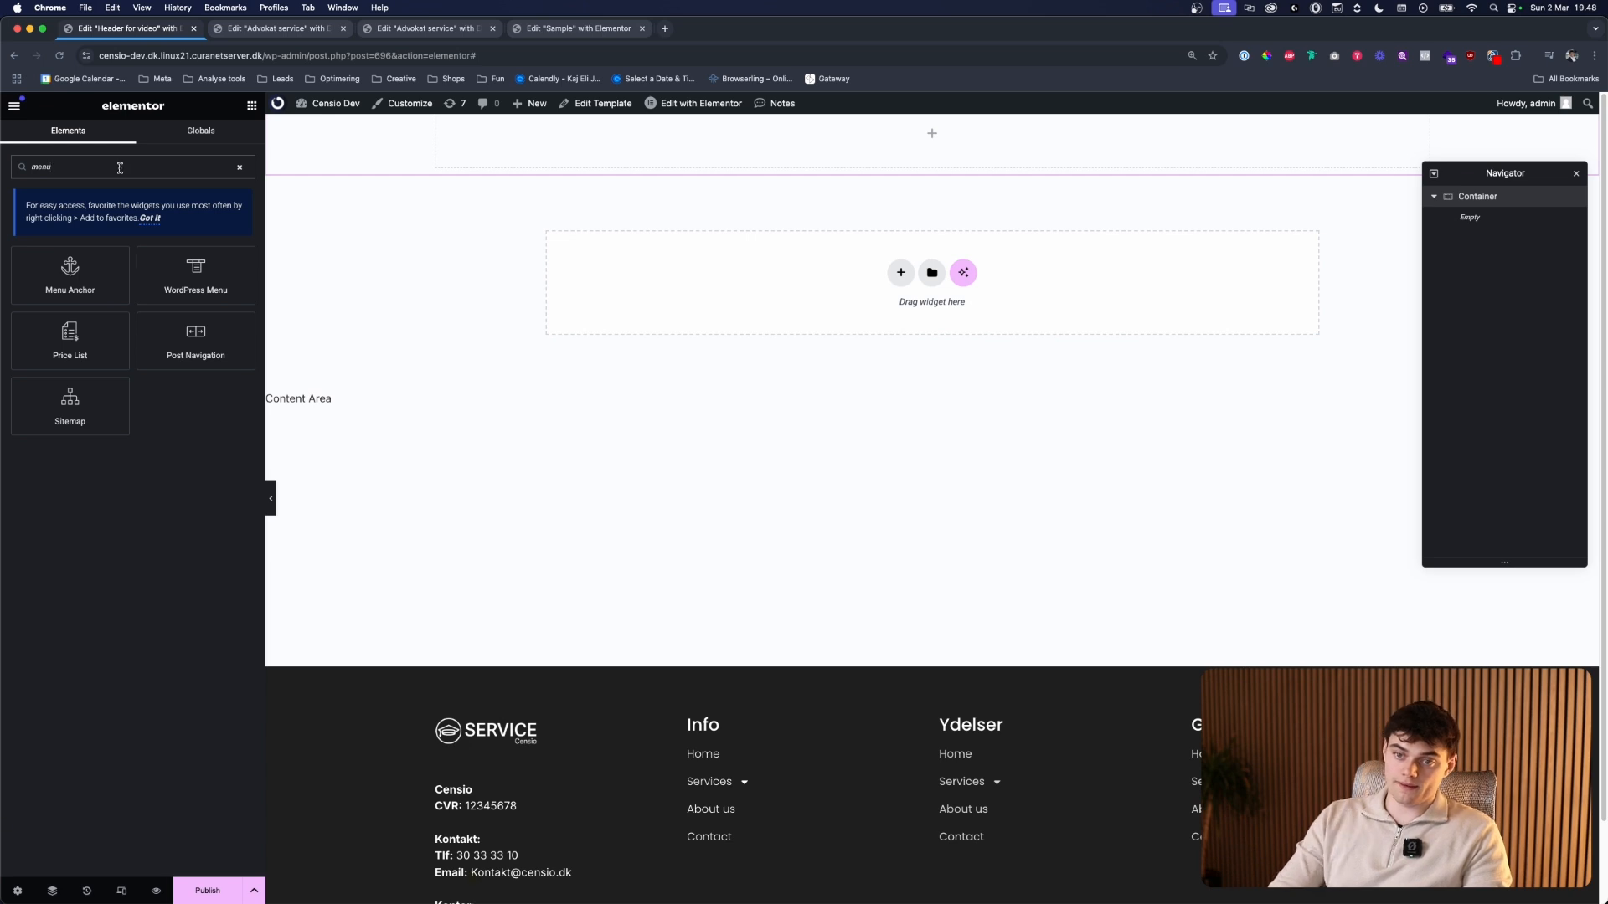
drag(195, 285, 680, 171)
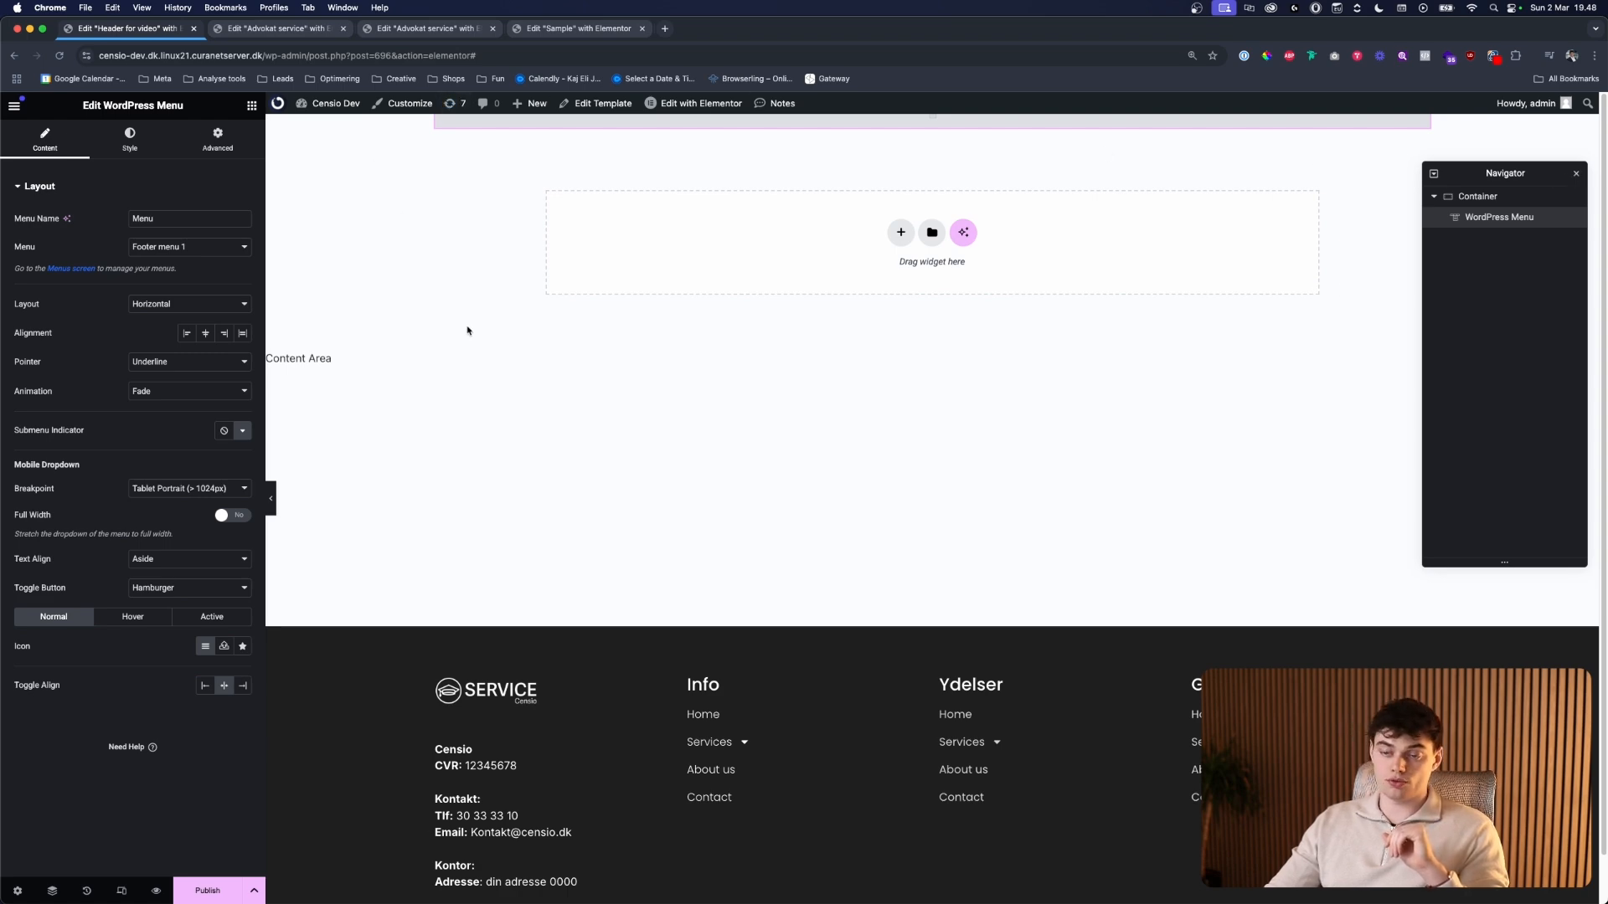
- Start publishing the header template and add a display condition that includes the Entire Site
click(206, 891)
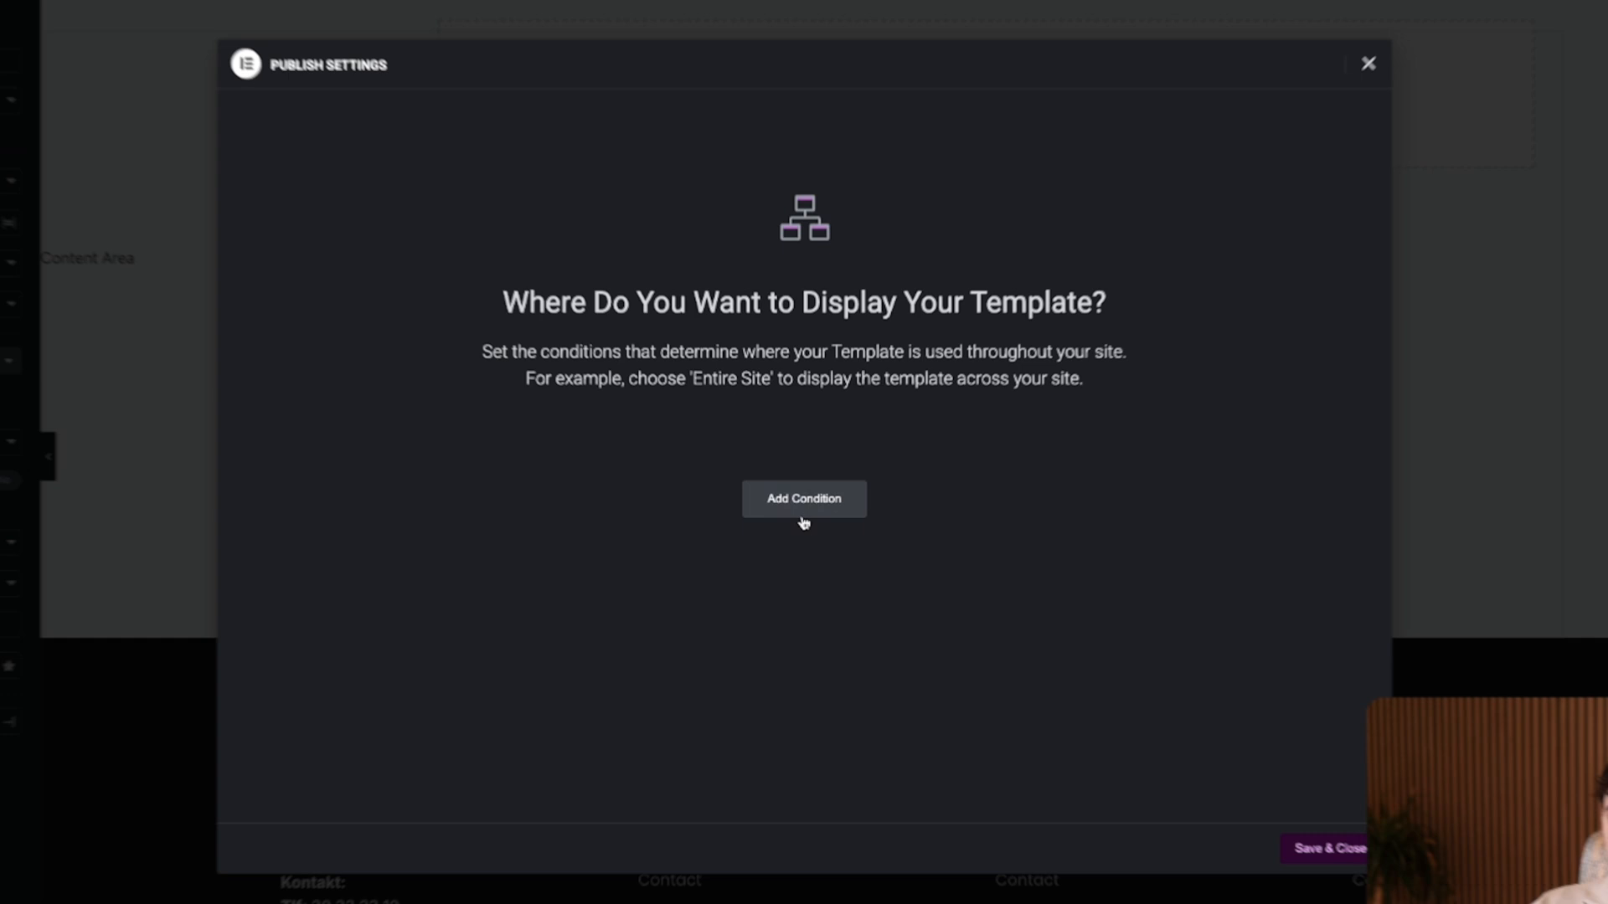
click(804, 528)
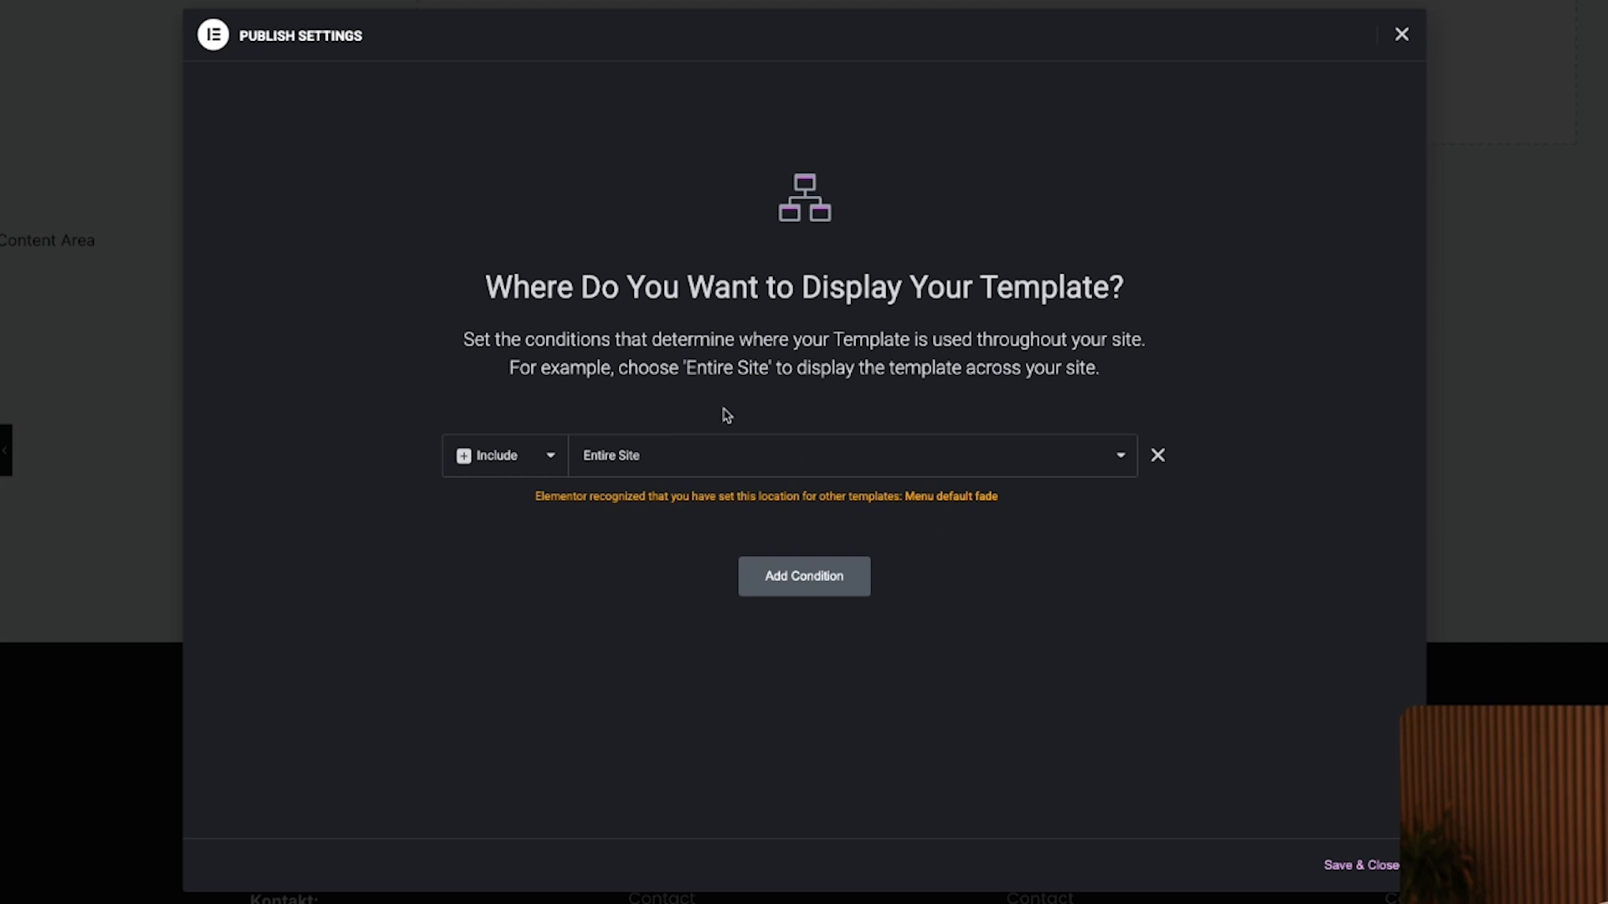
click(710, 469)
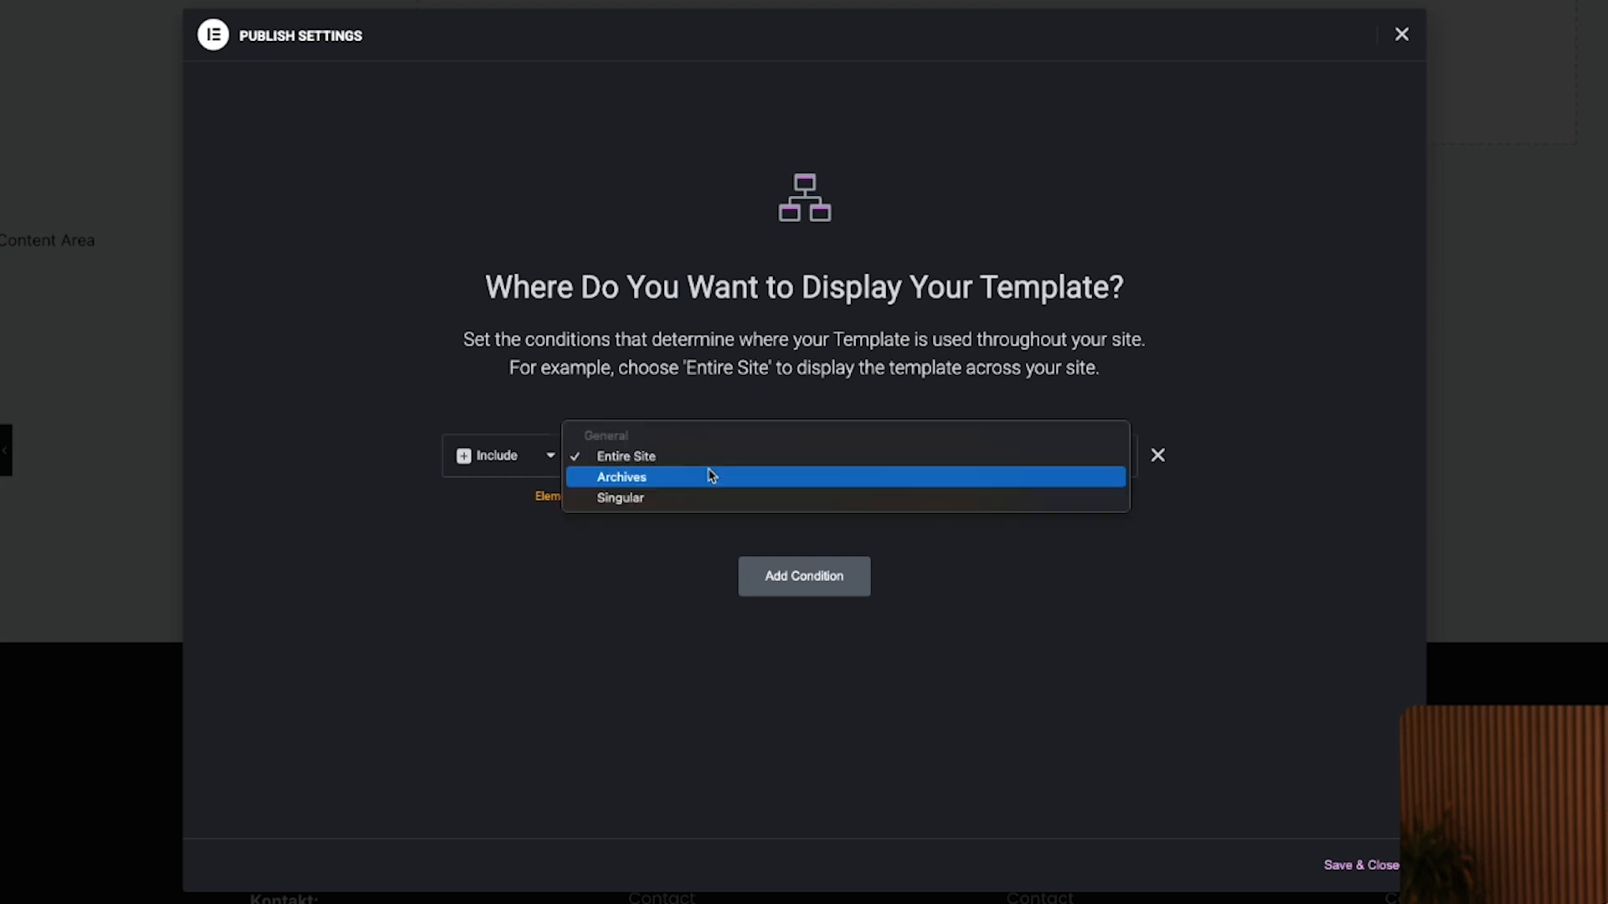
click(622, 544)
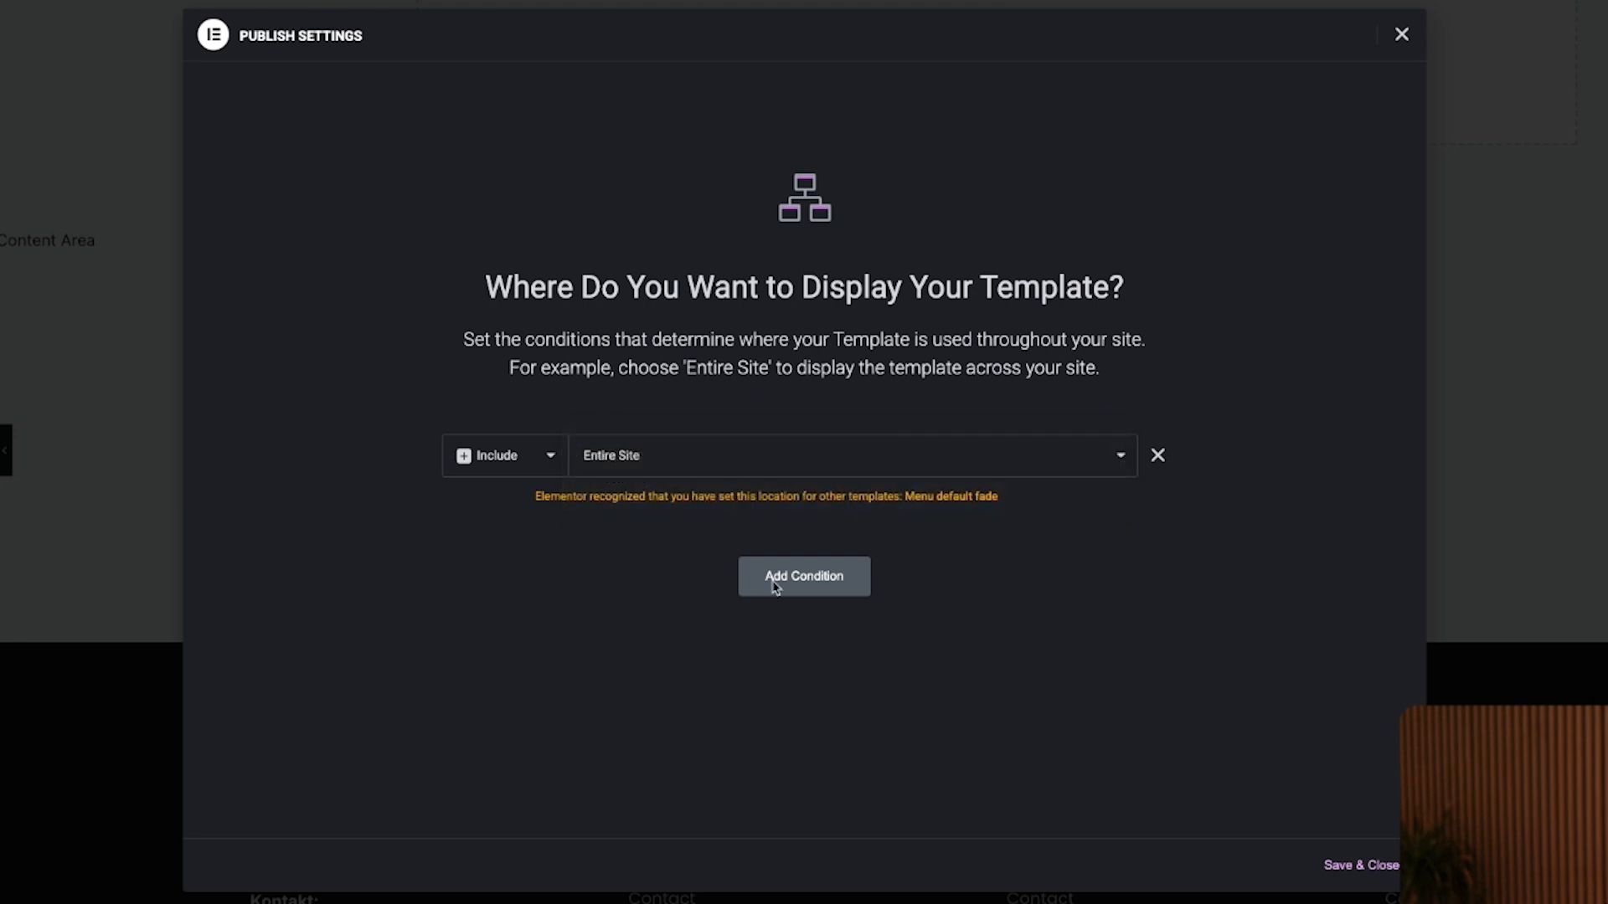
- Add a second display condition that excludes Singular content, and look at its options for narrowing down the content
click(808, 597)
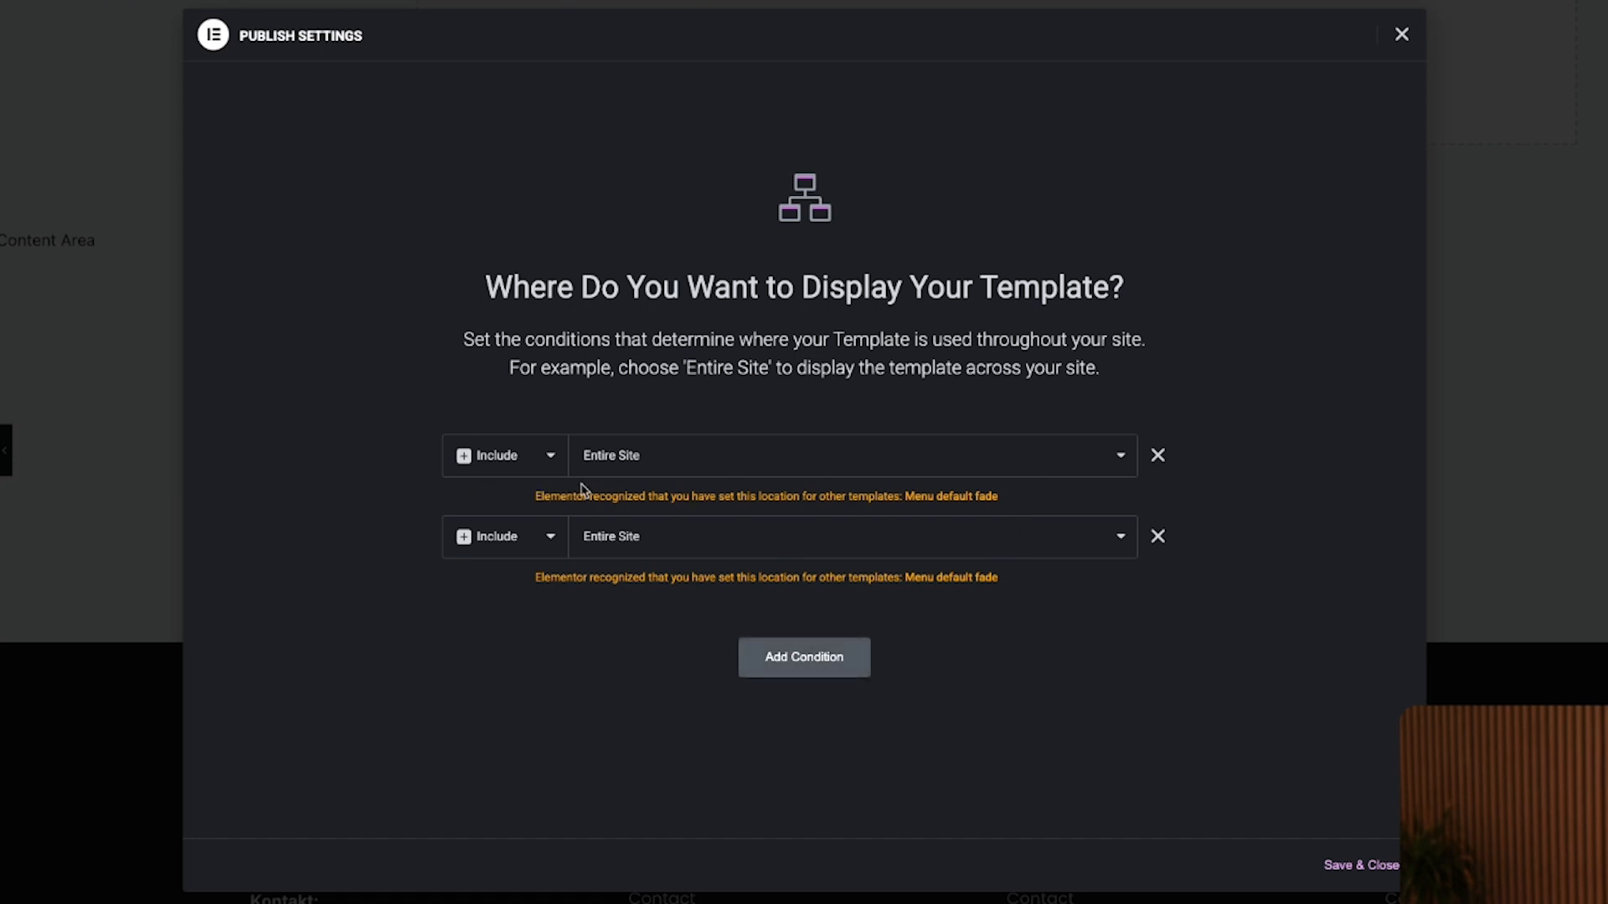
click(529, 537)
click(509, 559)
click(745, 548)
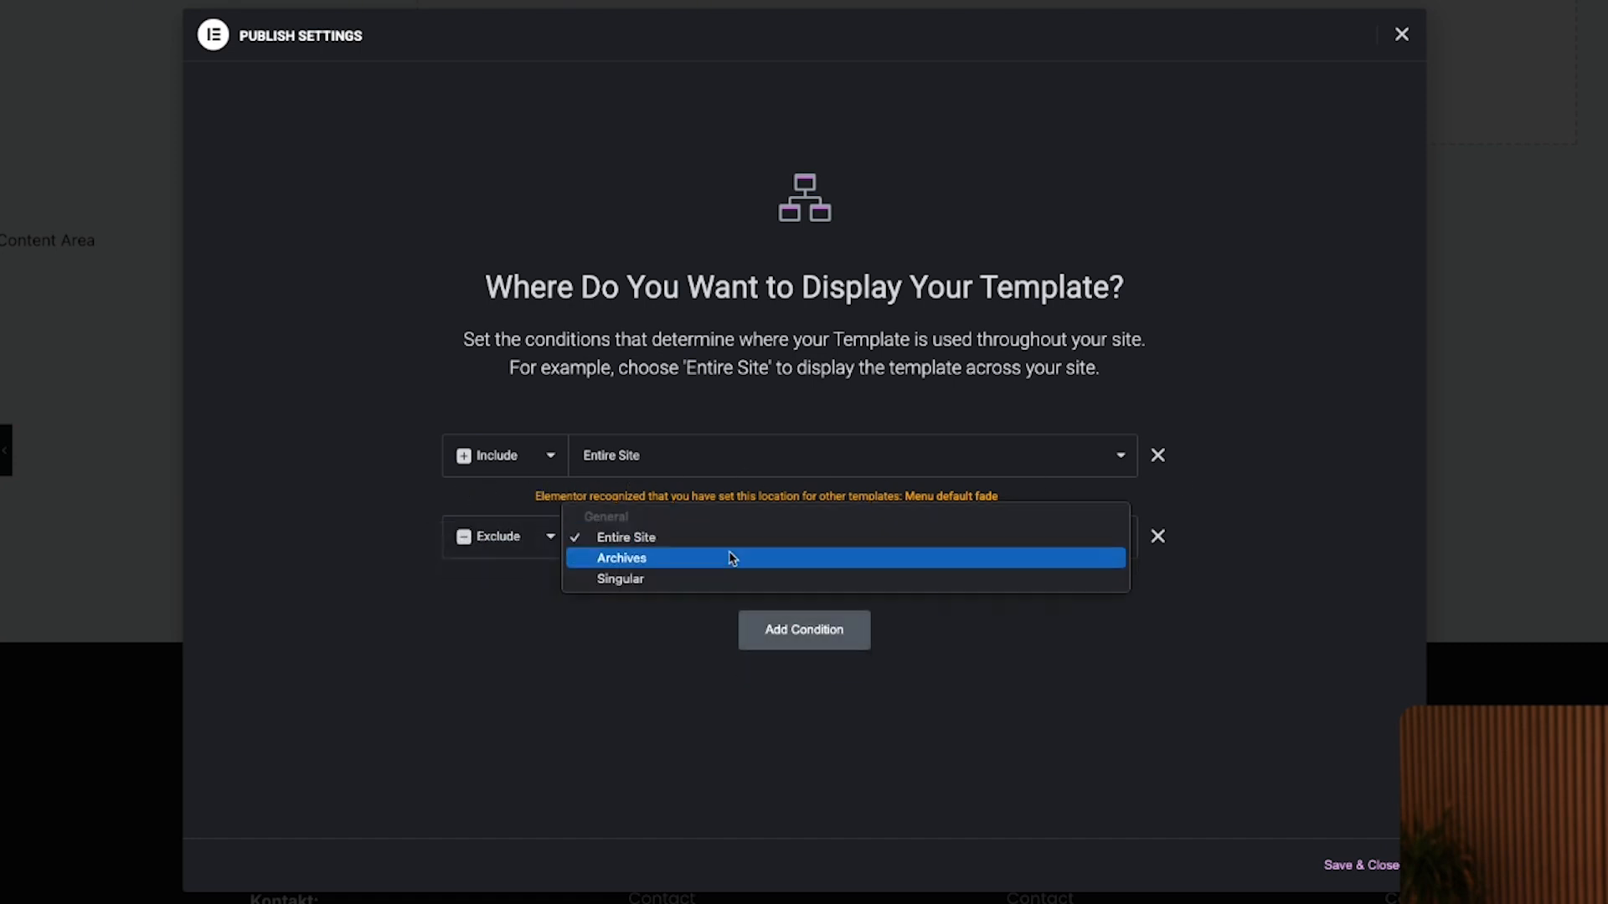
click(719, 576)
click(707, 548)
click(886, 548)
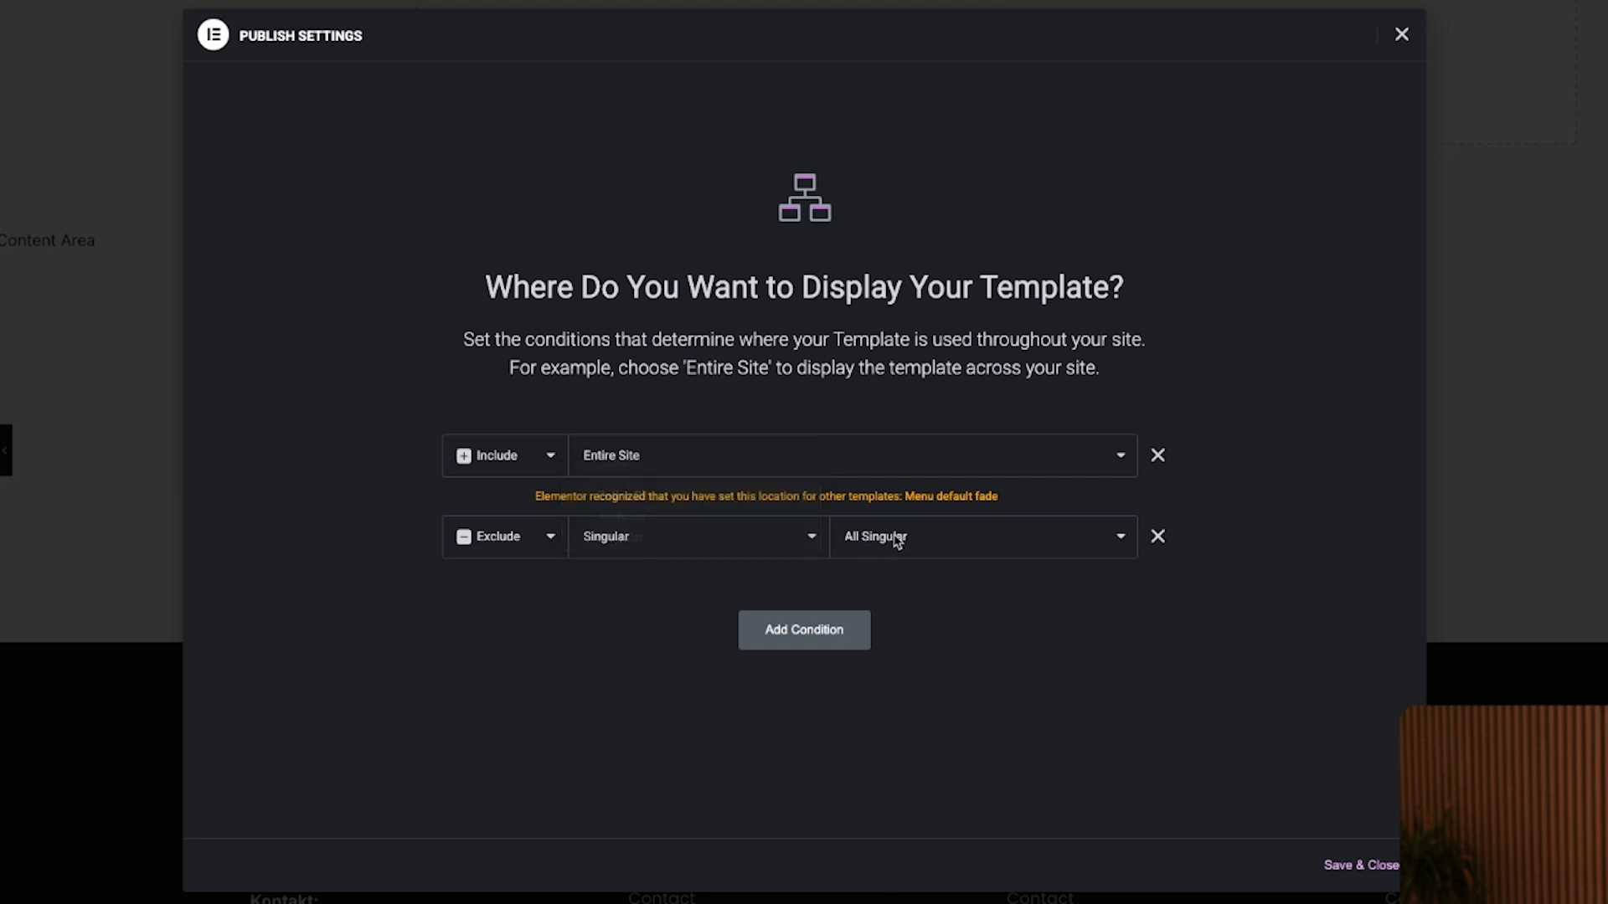
click(909, 541)
click(919, 559)
- Remove the exclude condition, close the publish settings and leave the header editor without saving, returning to the My Templates list
click(1158, 540)
click(1401, 34)
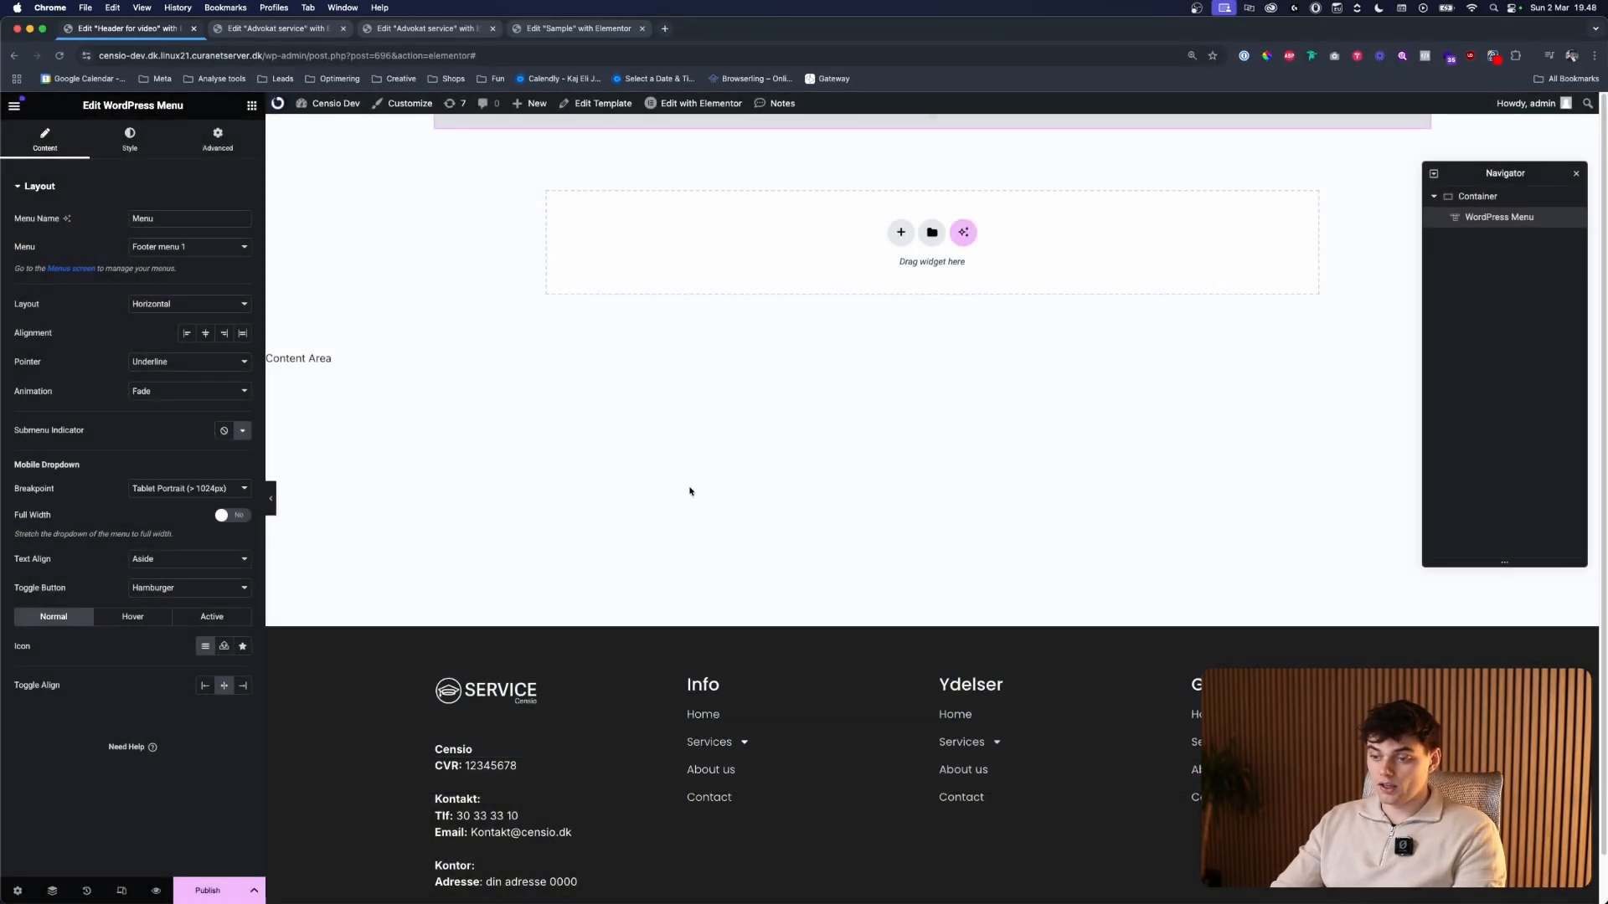
click(15, 57)
click(12, 59)
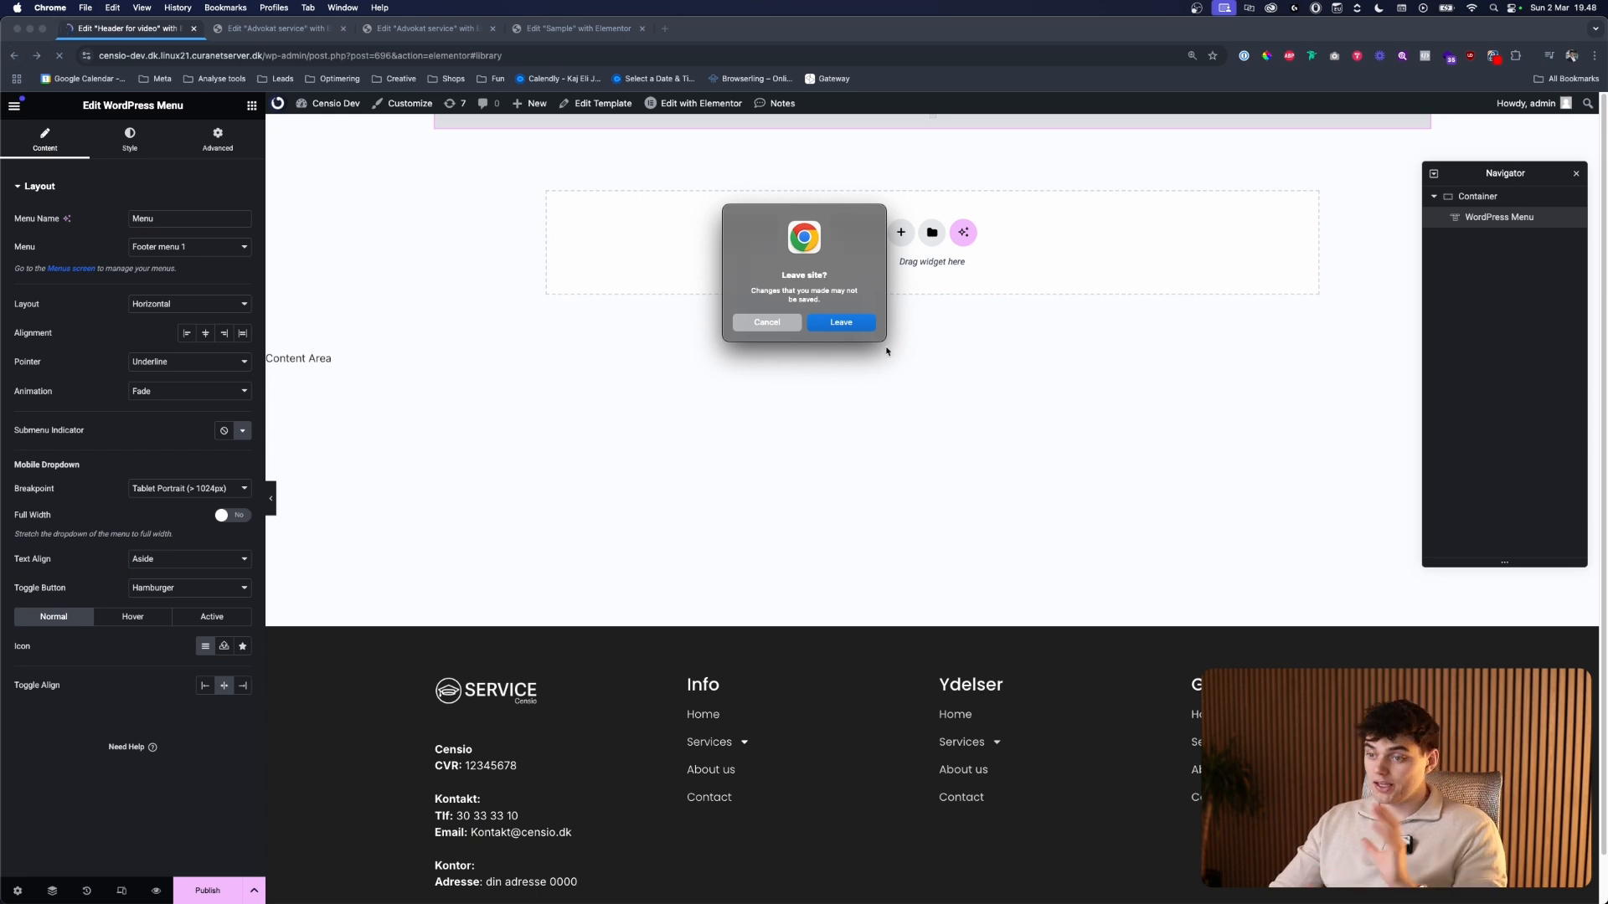
click(847, 325)
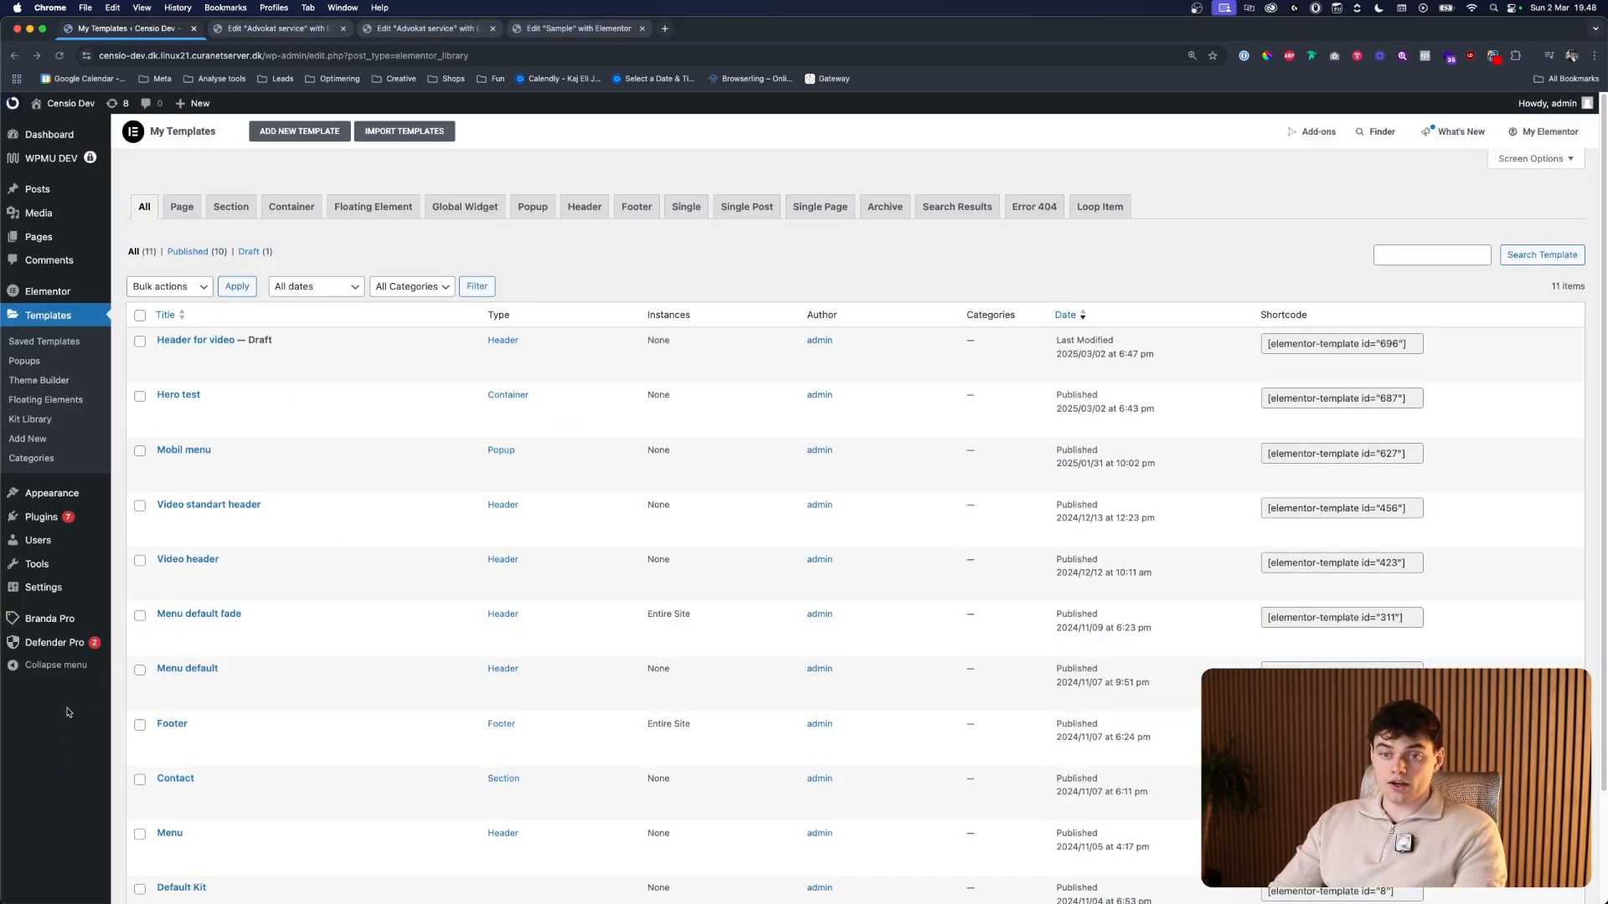
- Show the installed themes and view the active Hello Elementor theme's customizer, details and theme settings
mouse_move(52, 493)
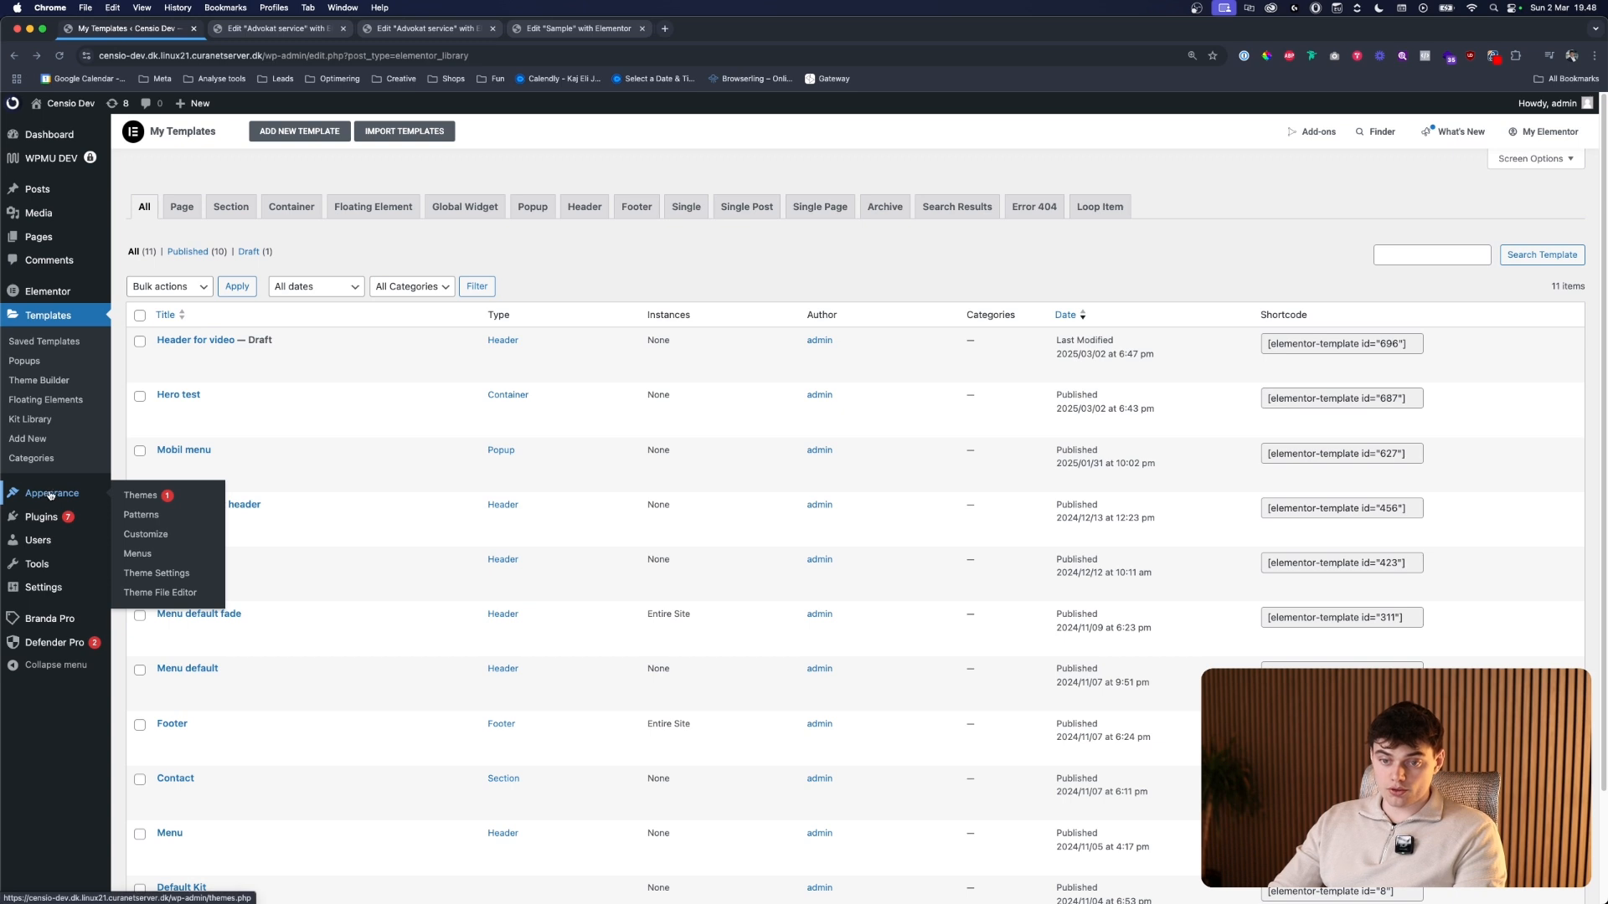
click(138, 495)
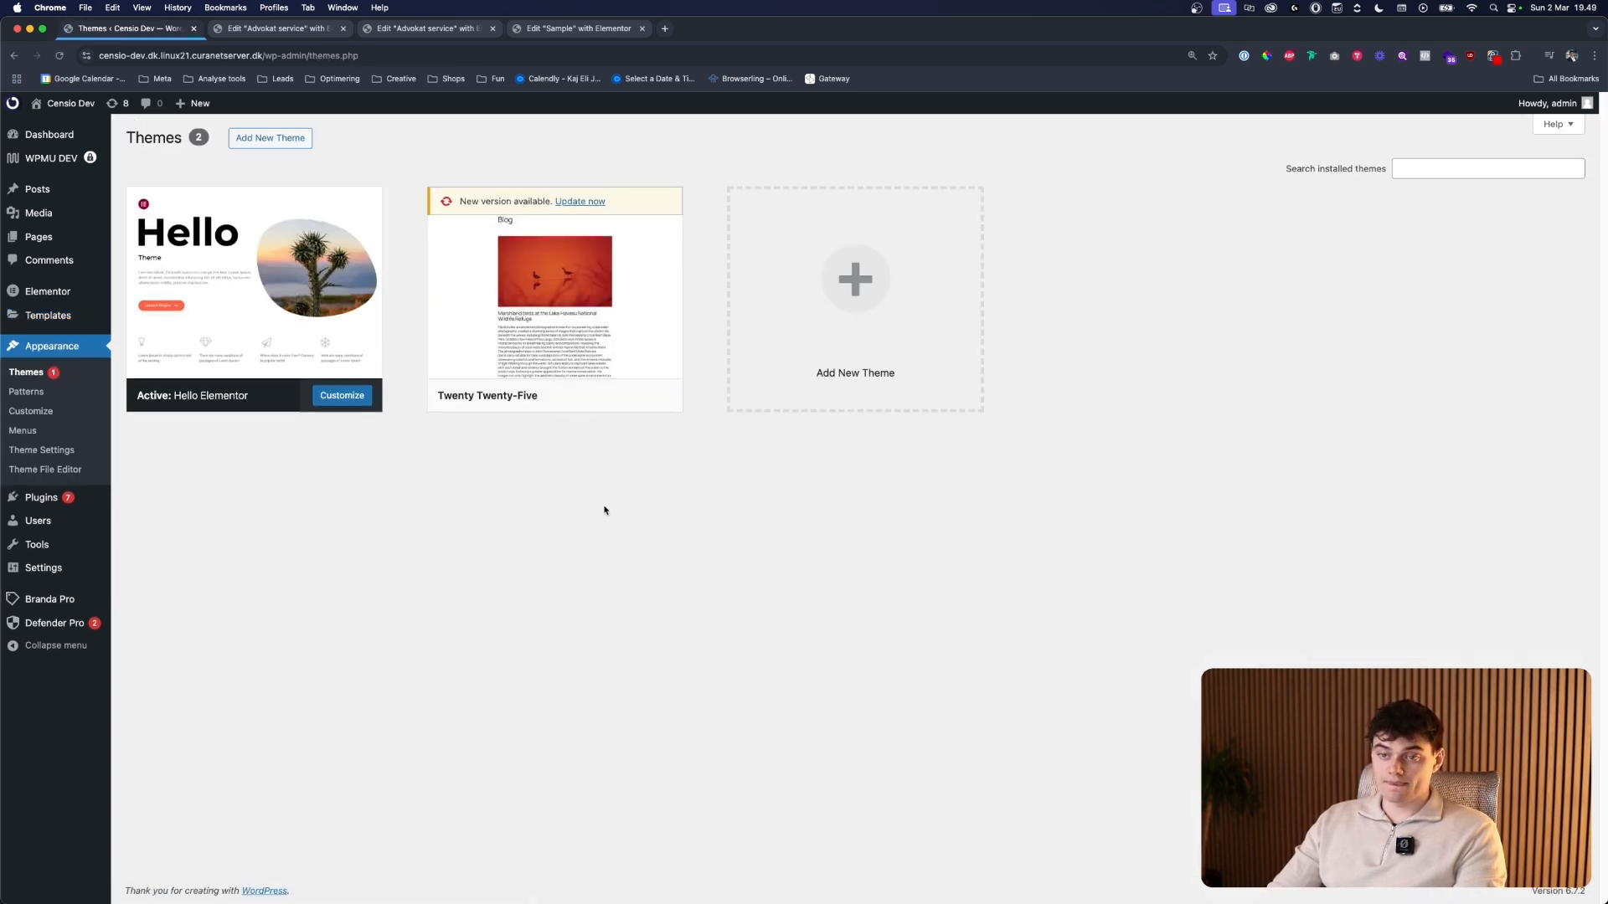
mouse_move(250, 288)
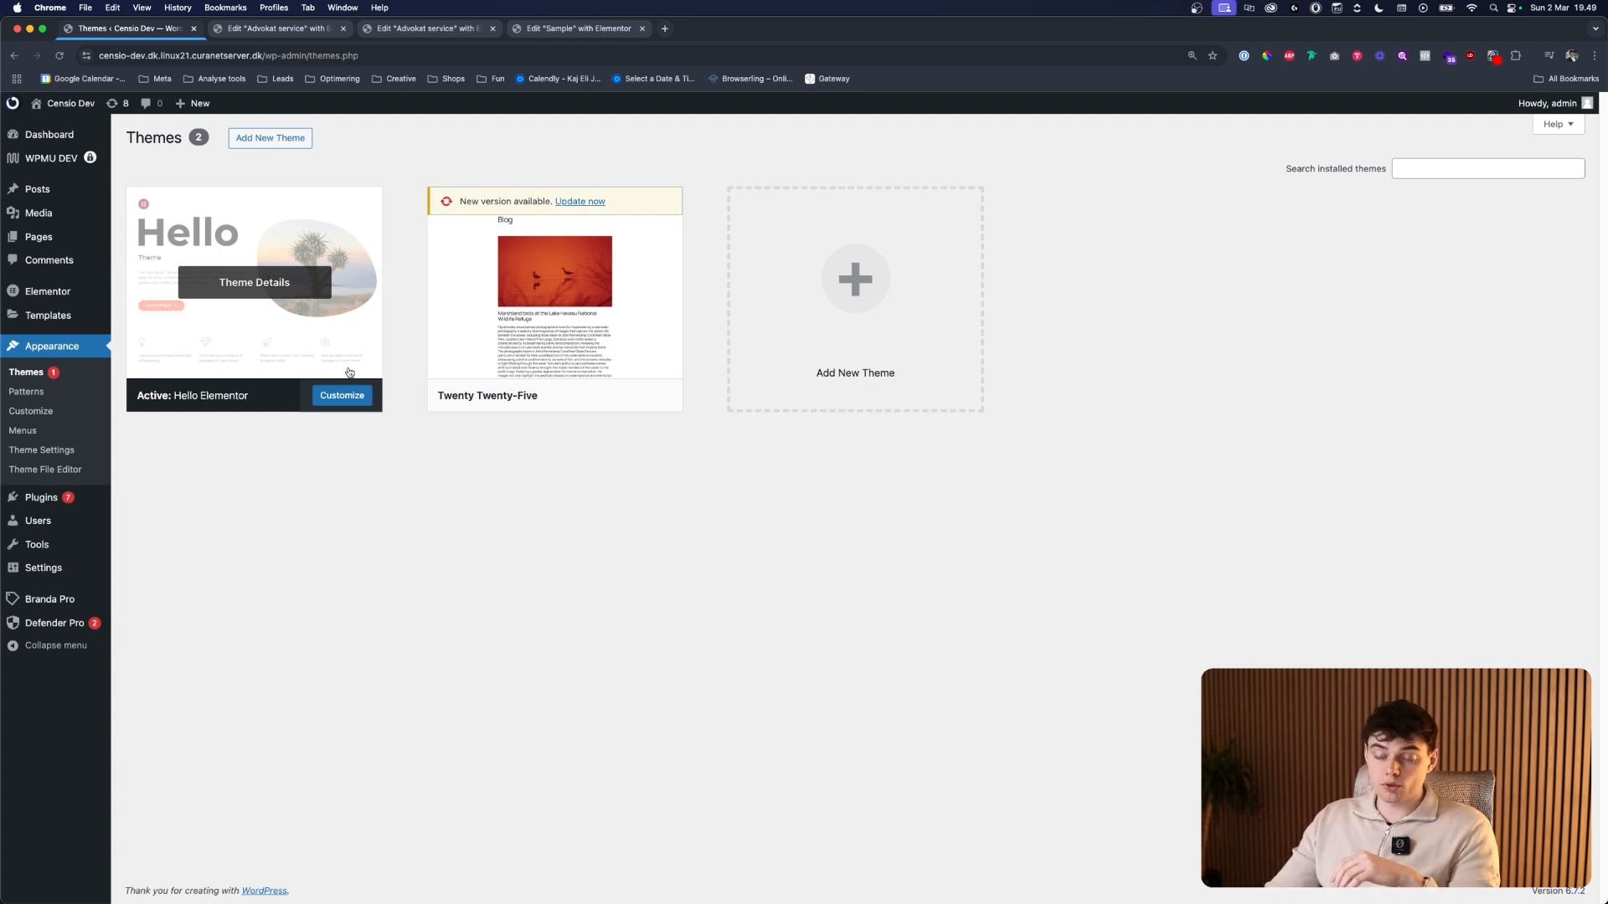
click(343, 400)
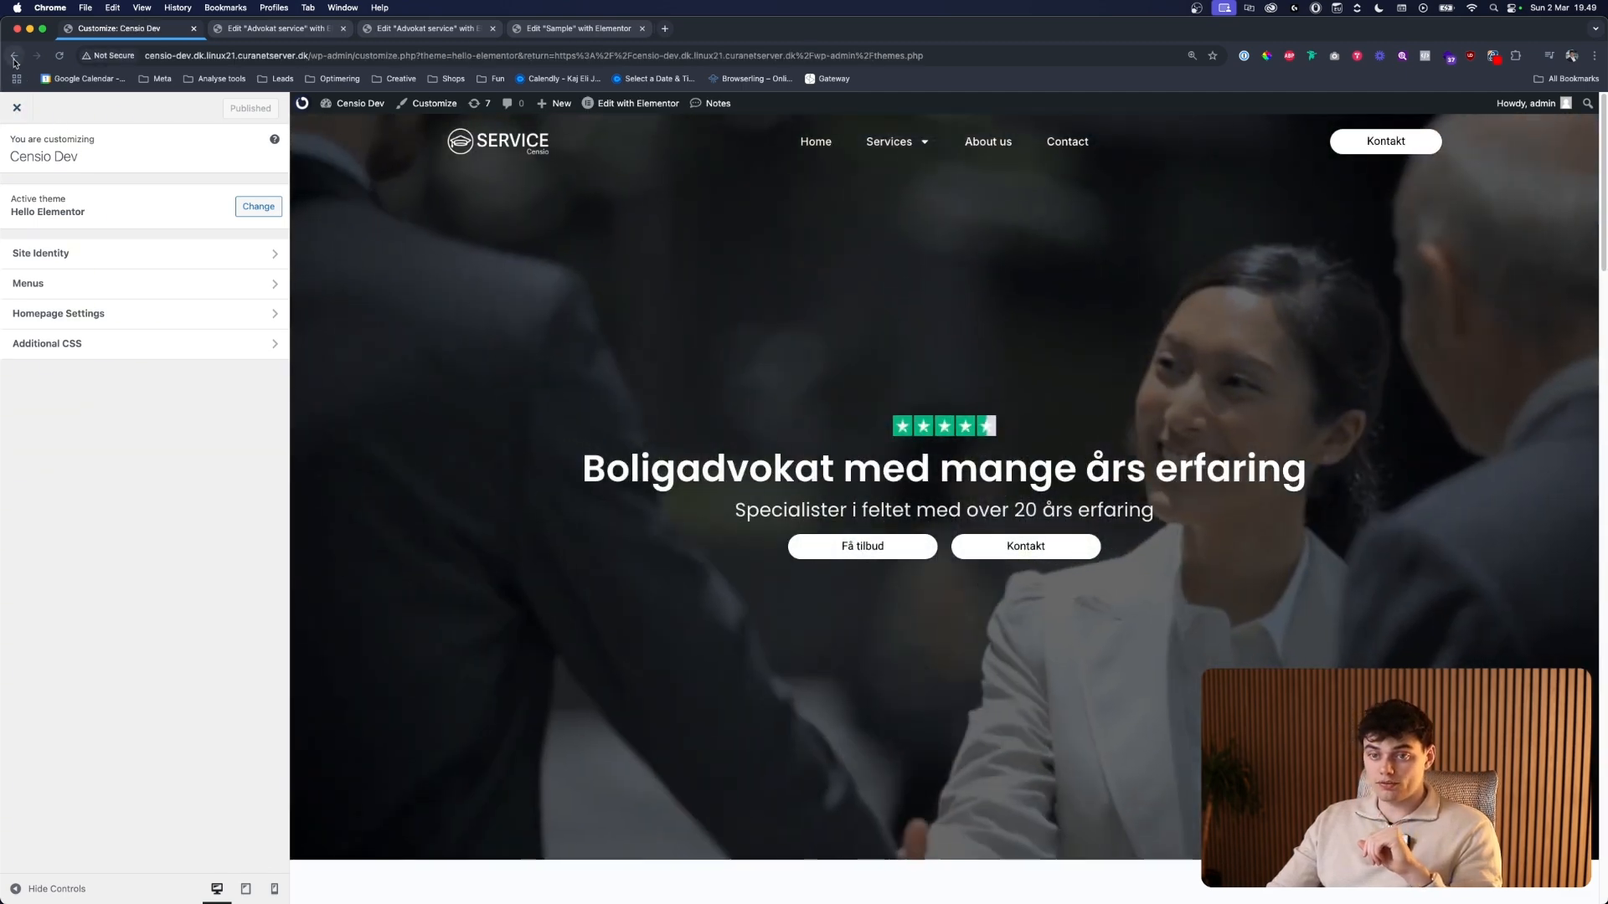
click(17, 108)
click(239, 289)
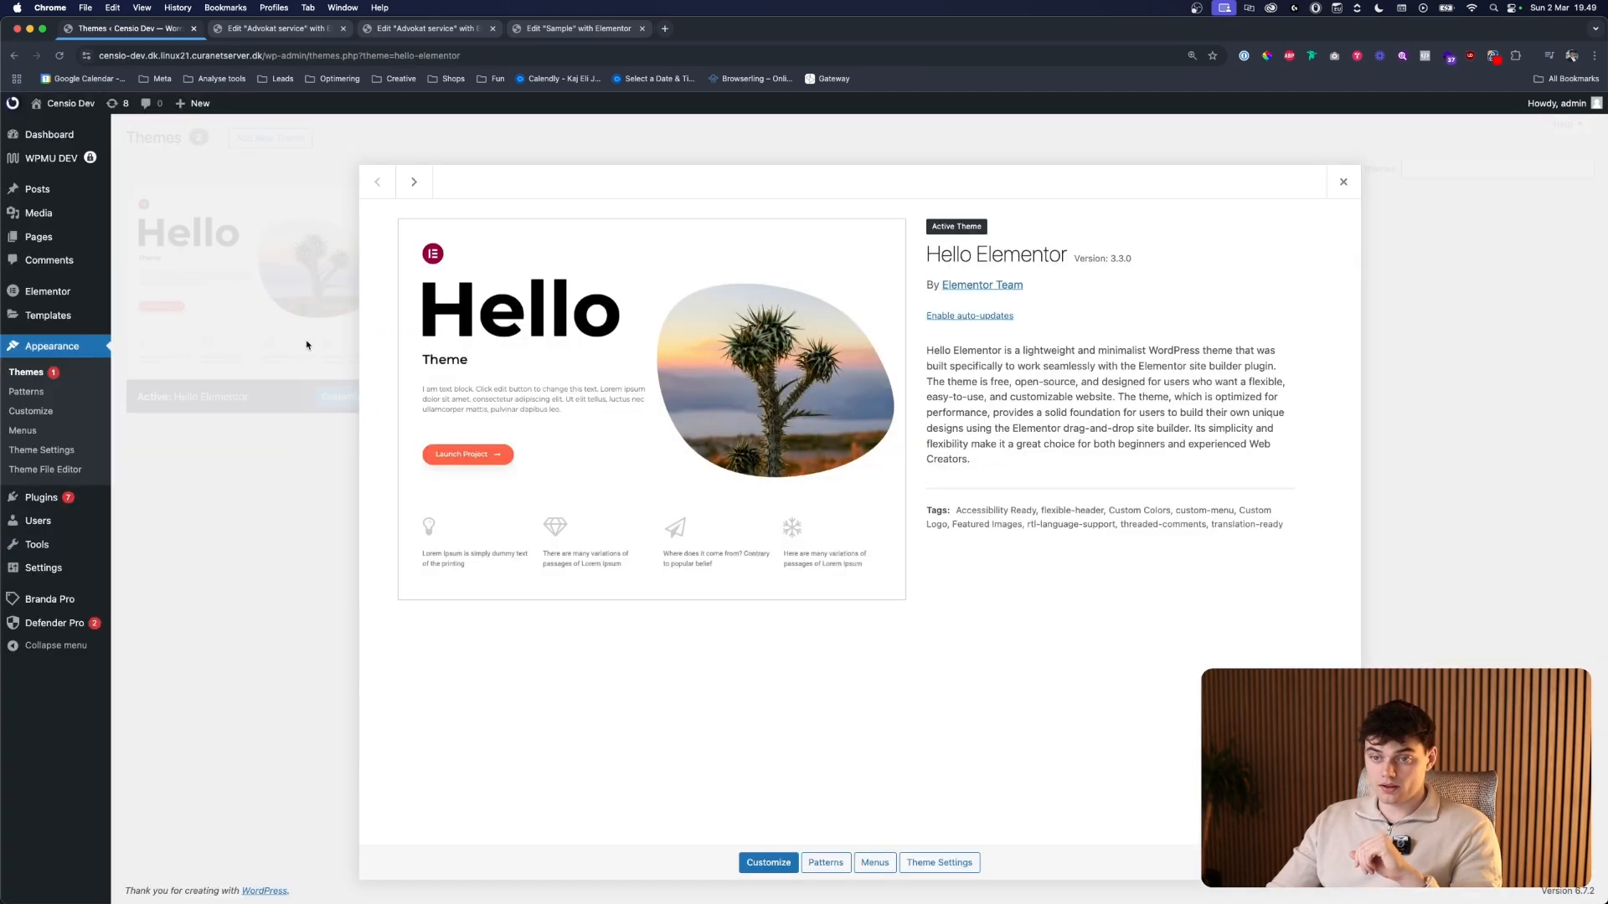
click(938, 863)
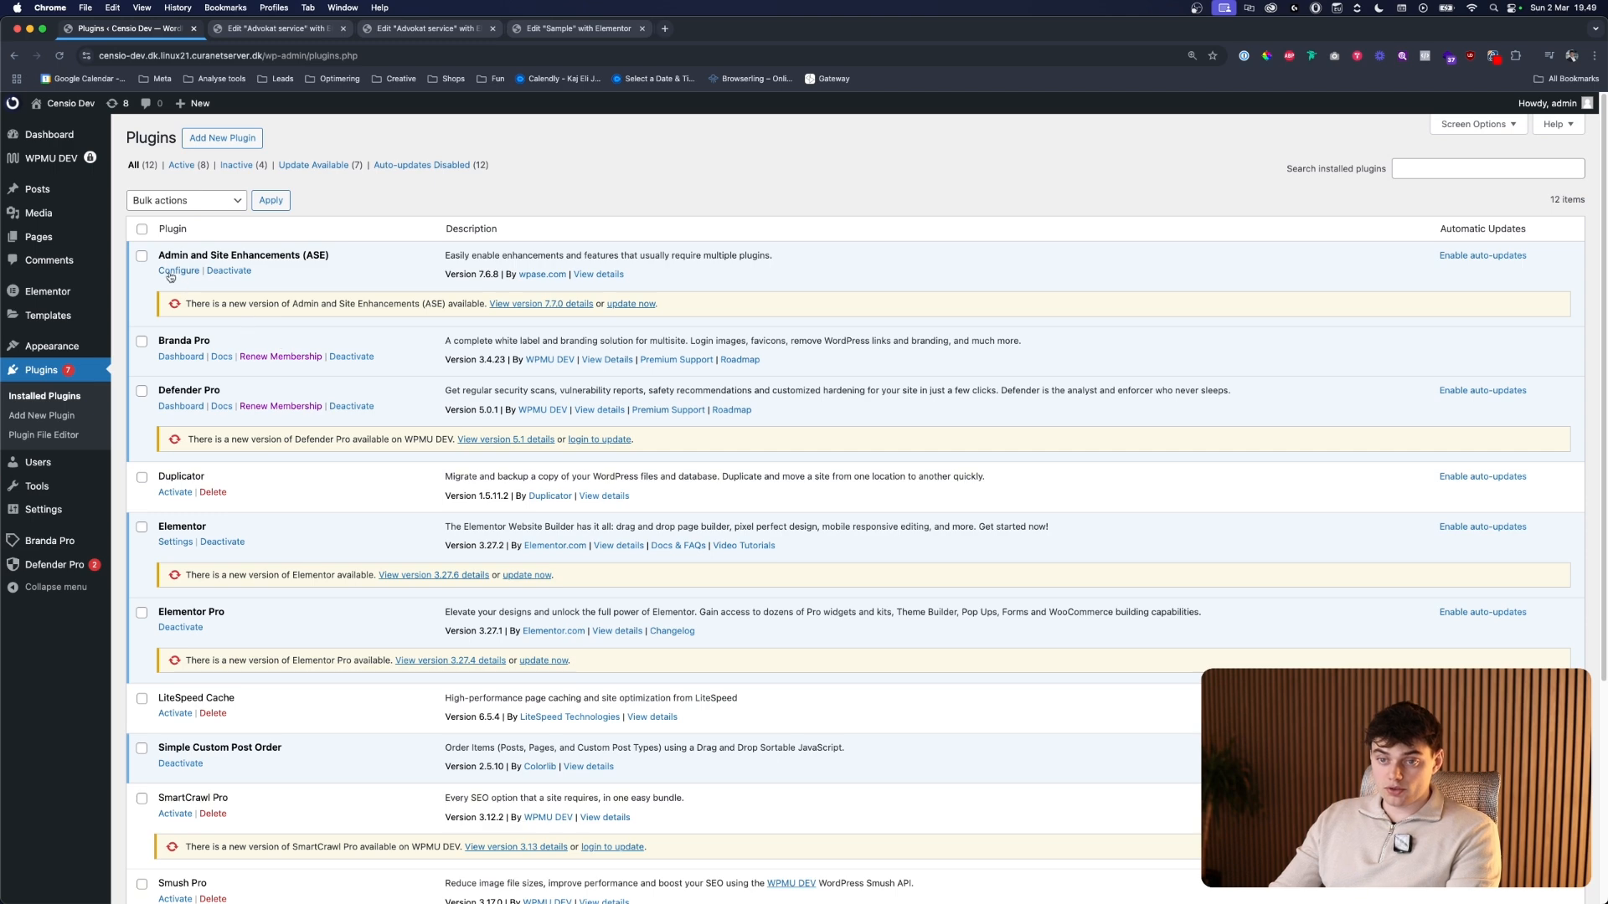
- Open the Admin and Site Enhancements (ASE) plugin's configuration and examine the expanded Content Duplication, Content Order and SVG Upload options
drag(160, 253, 367, 258)
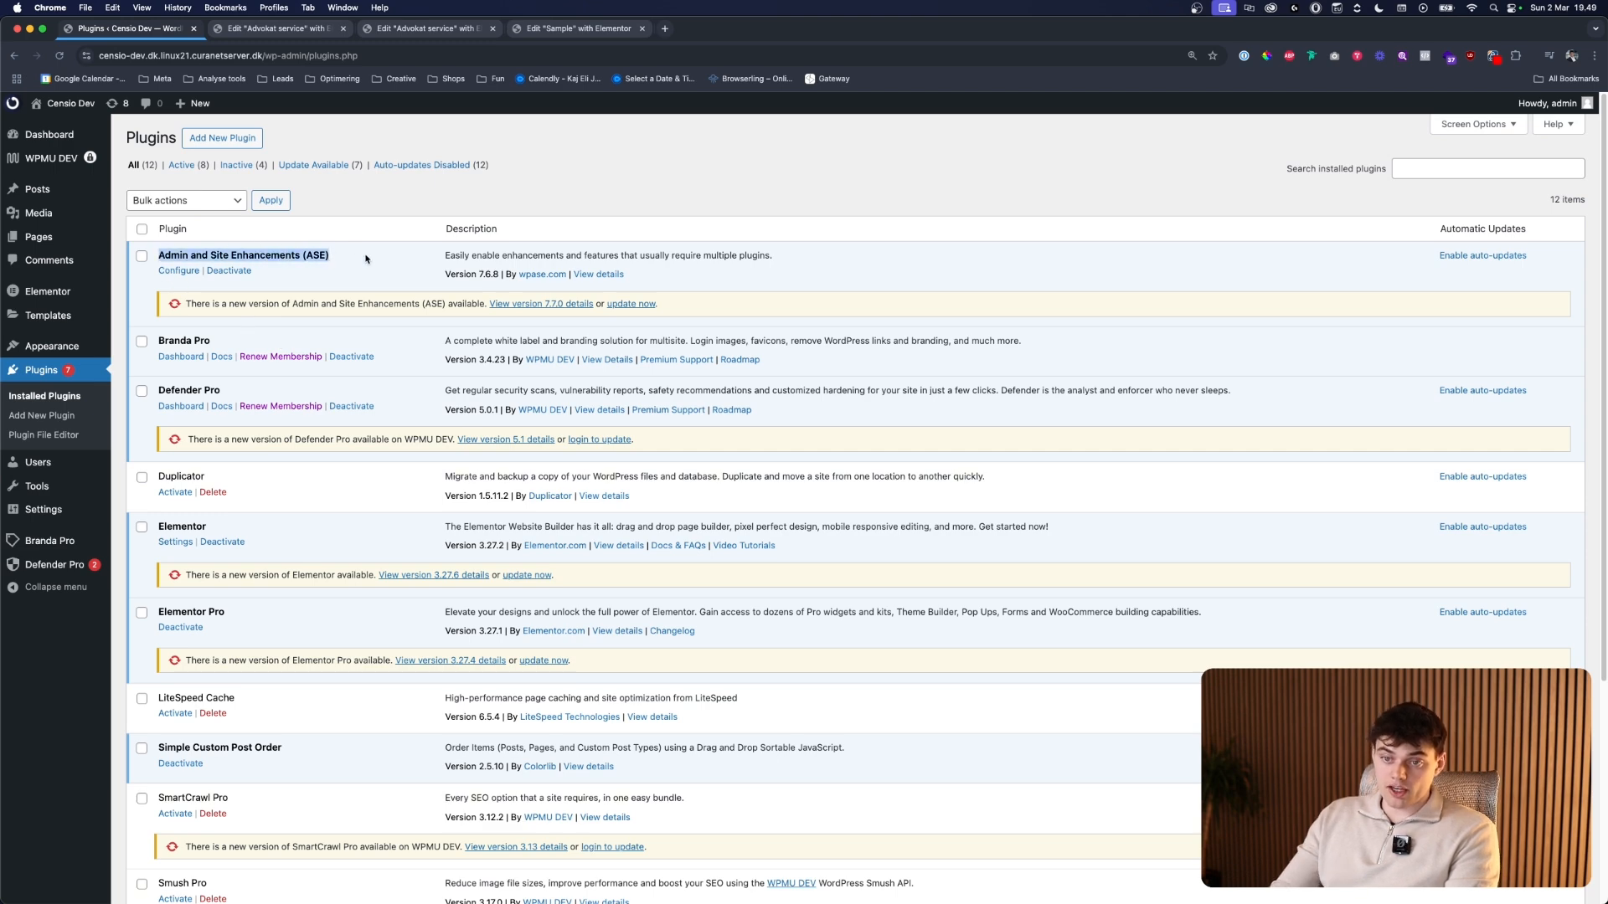
click(184, 271)
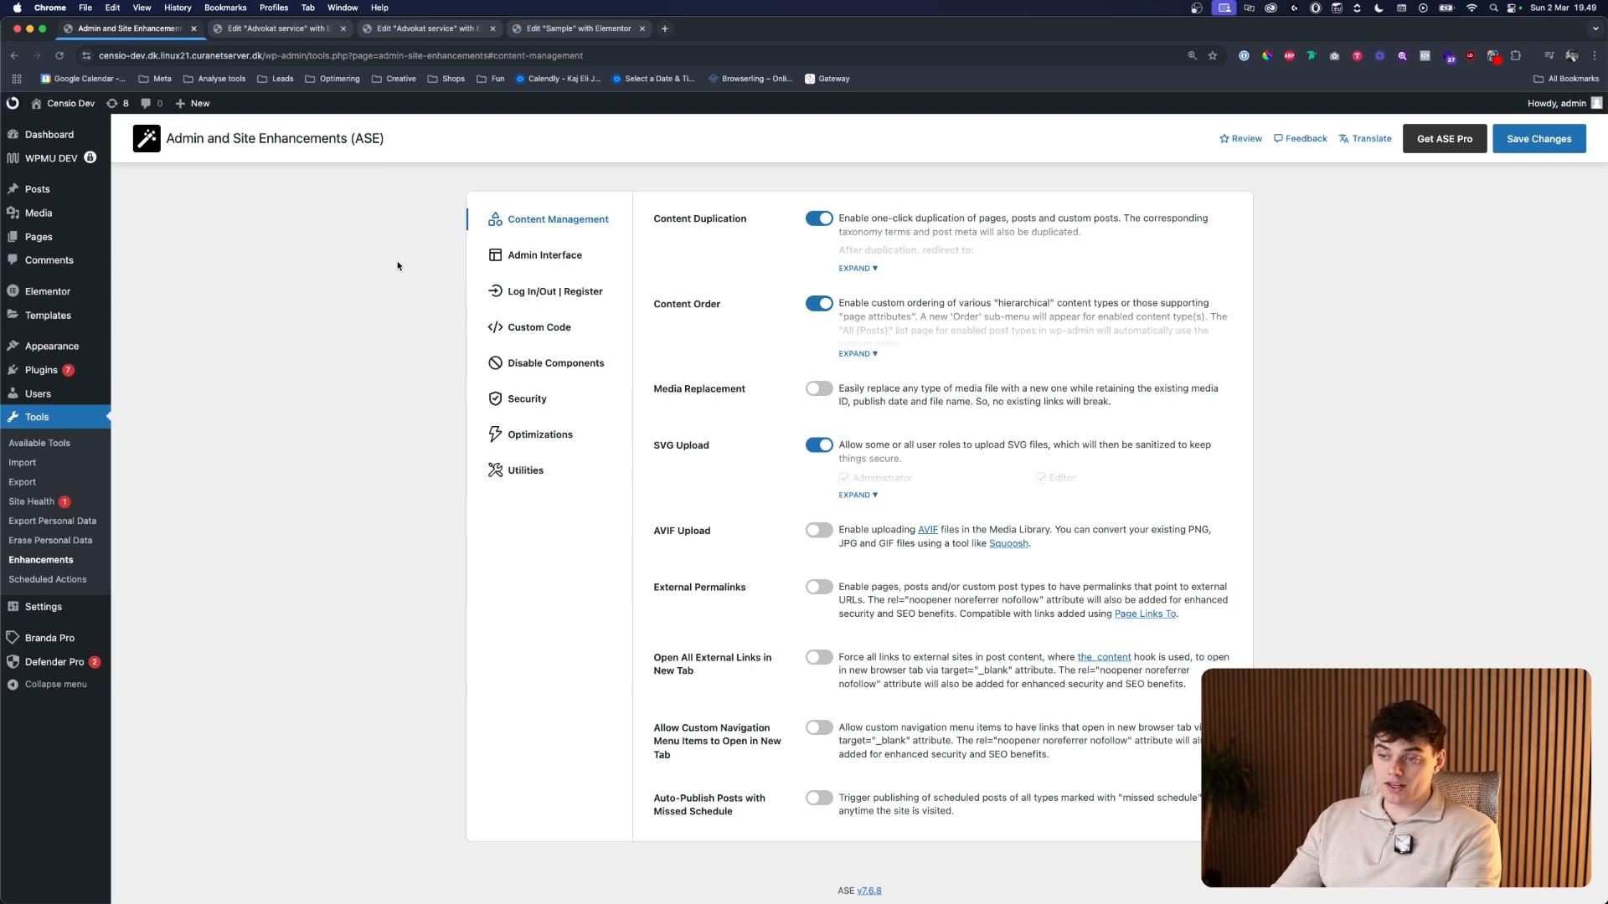
click(856, 268)
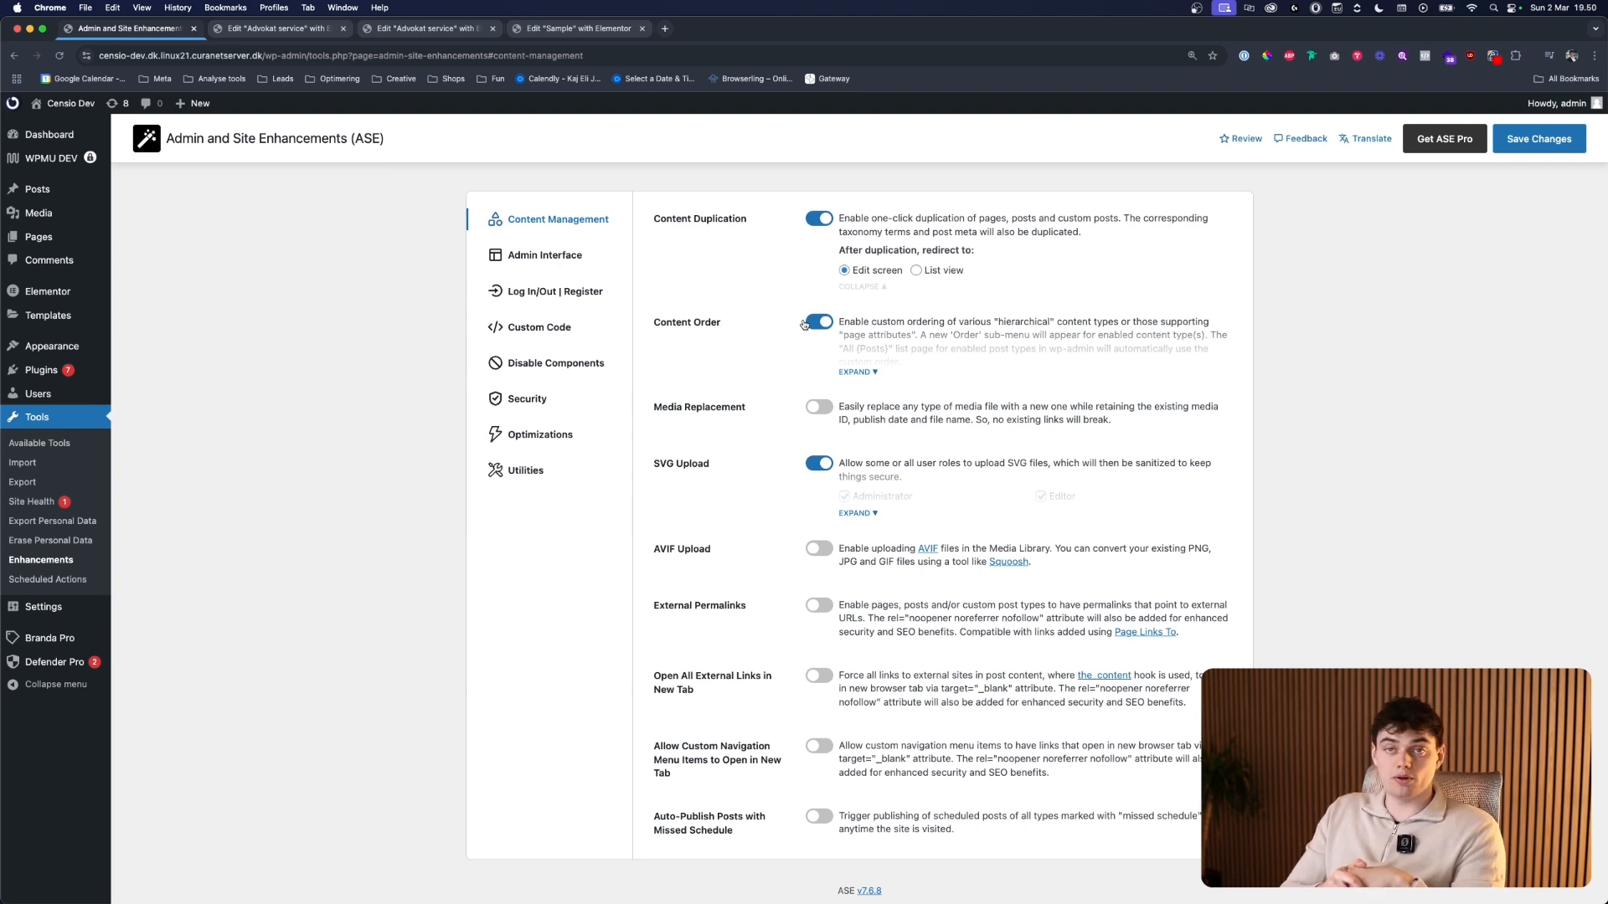
click(849, 373)
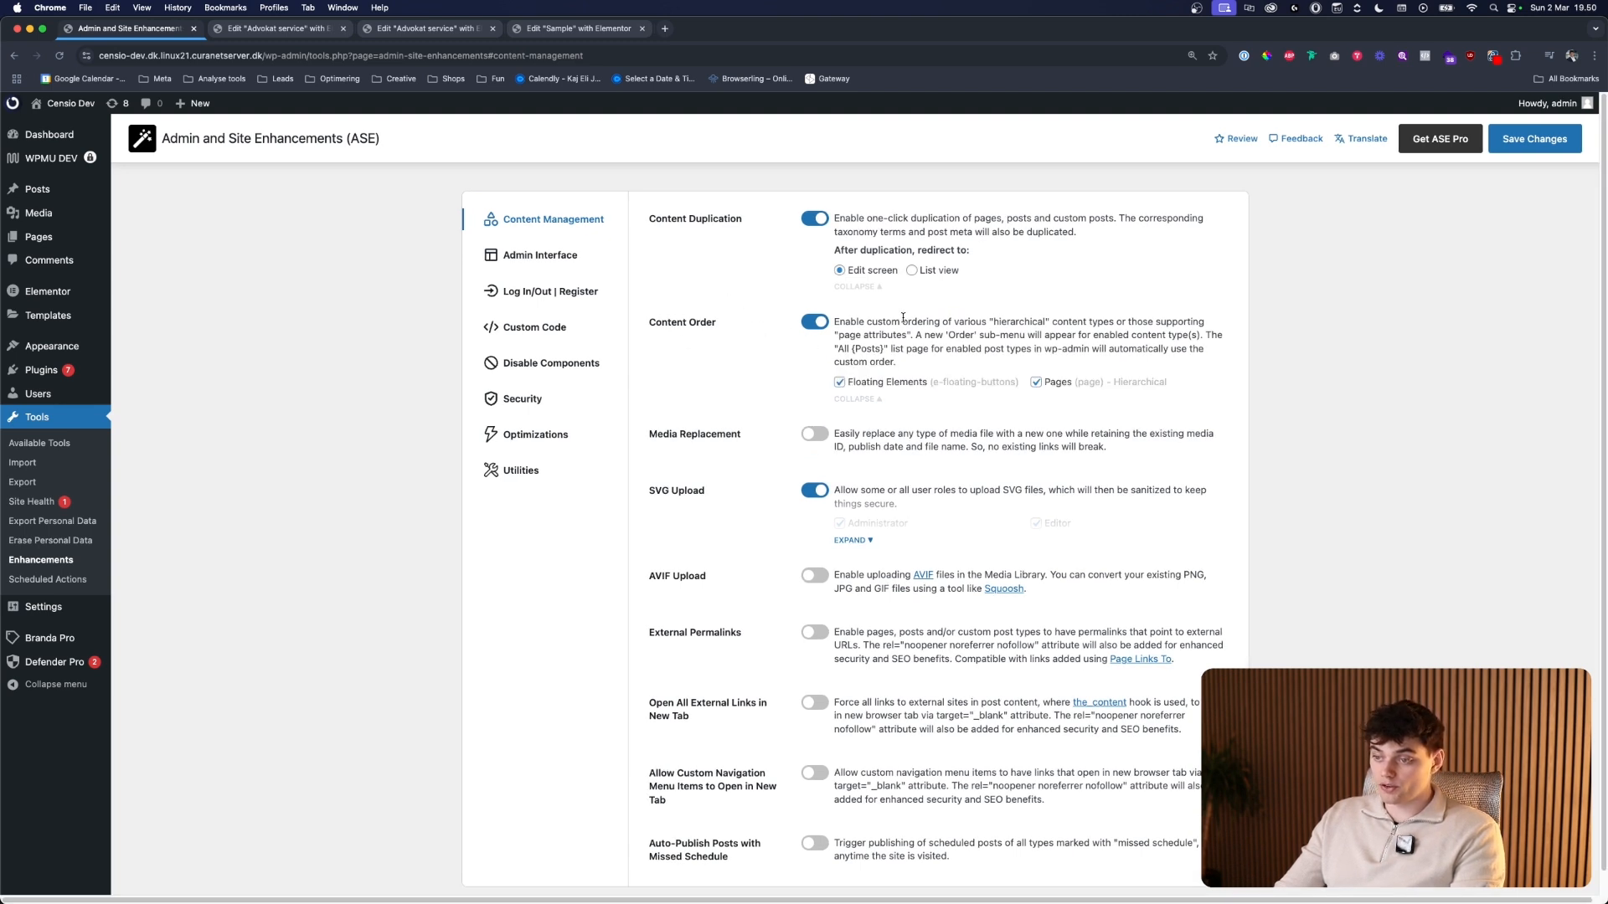
scroll(871, 435, down, 1)
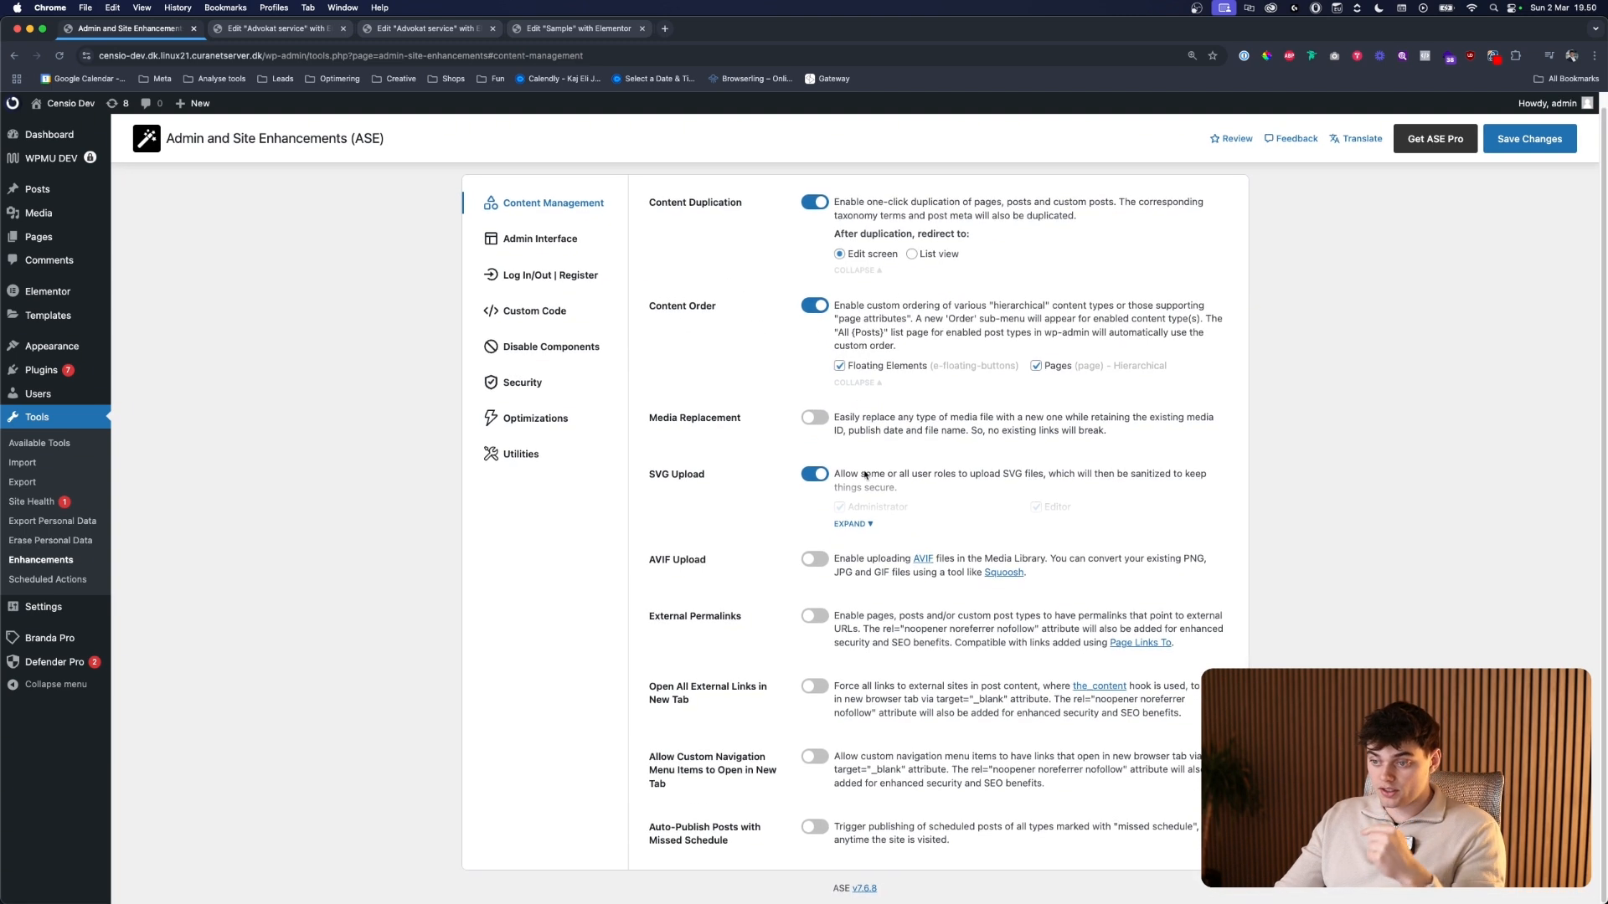
click(853, 526)
scroll(678, 494, down, 2)
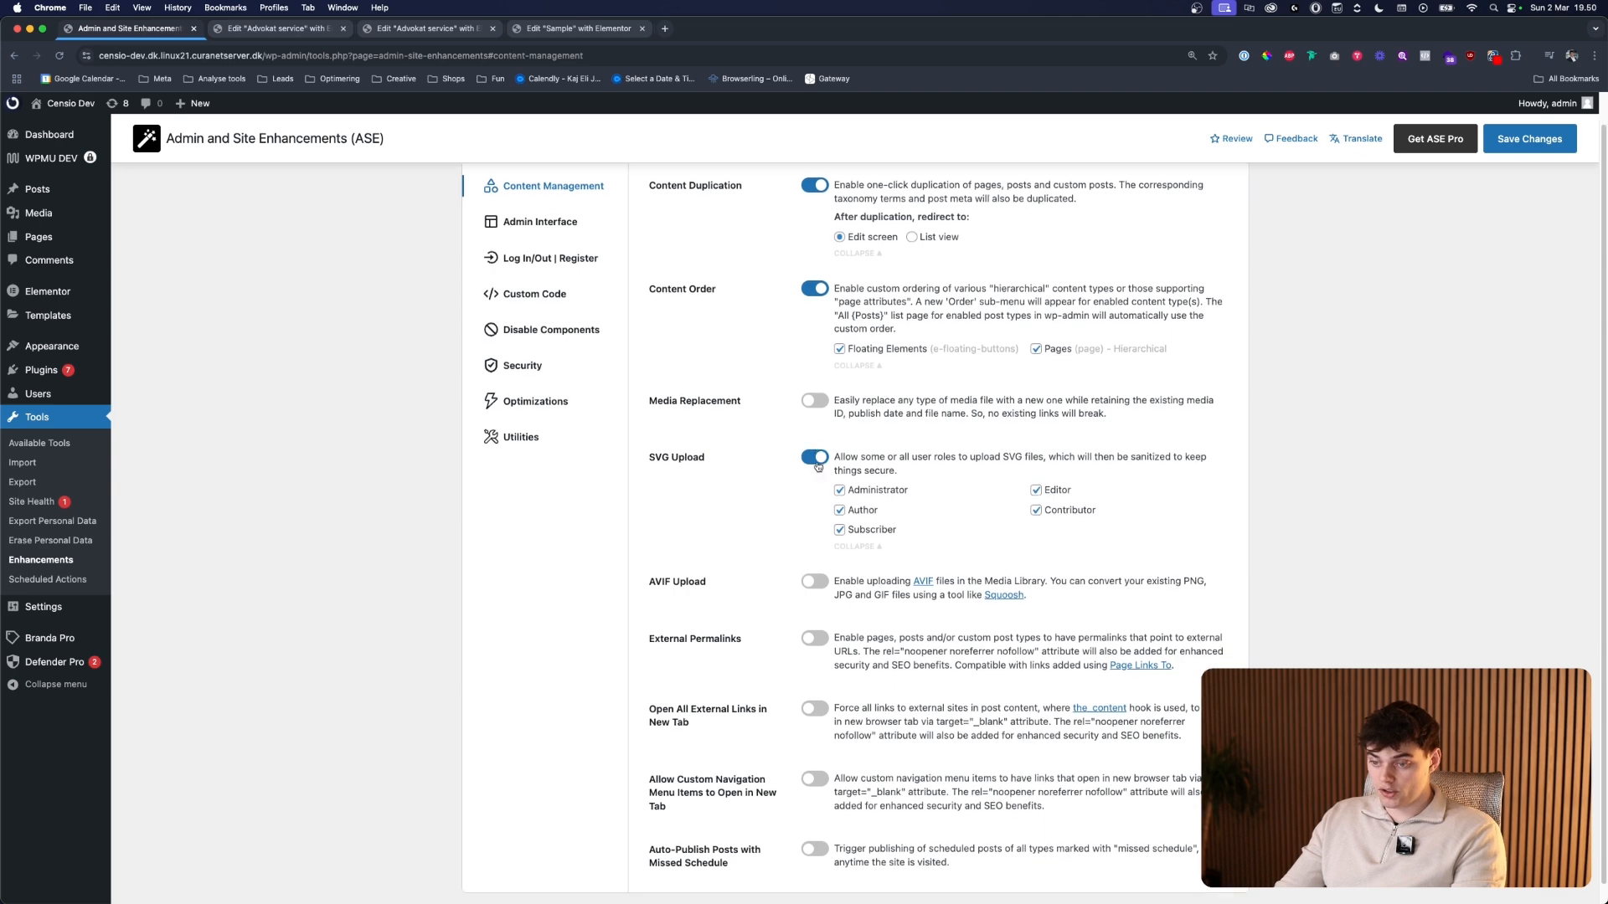
scroll(670, 419, up, 3)
- Look through ASE's Admin Interface, Log In/Out | Register and Custom Code settings
click(540, 257)
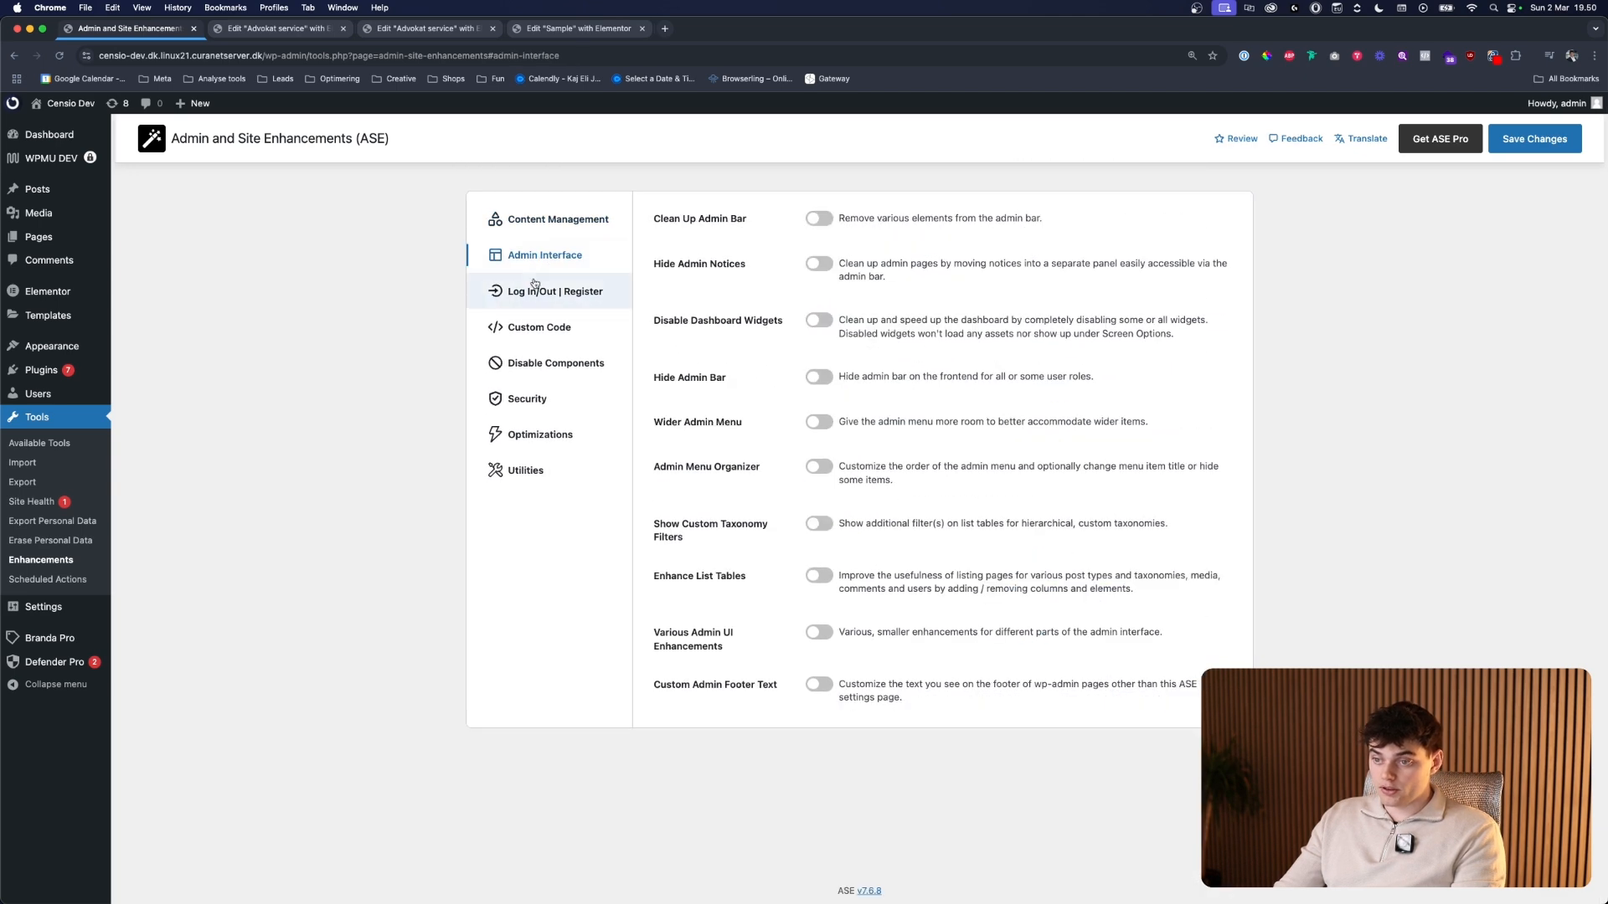
click(536, 293)
click(543, 327)
- Review ASE's Disable Components settings, expanding the Disable Gutenberg and Disable Comments options and pointing out Disable Feeds
click(553, 360)
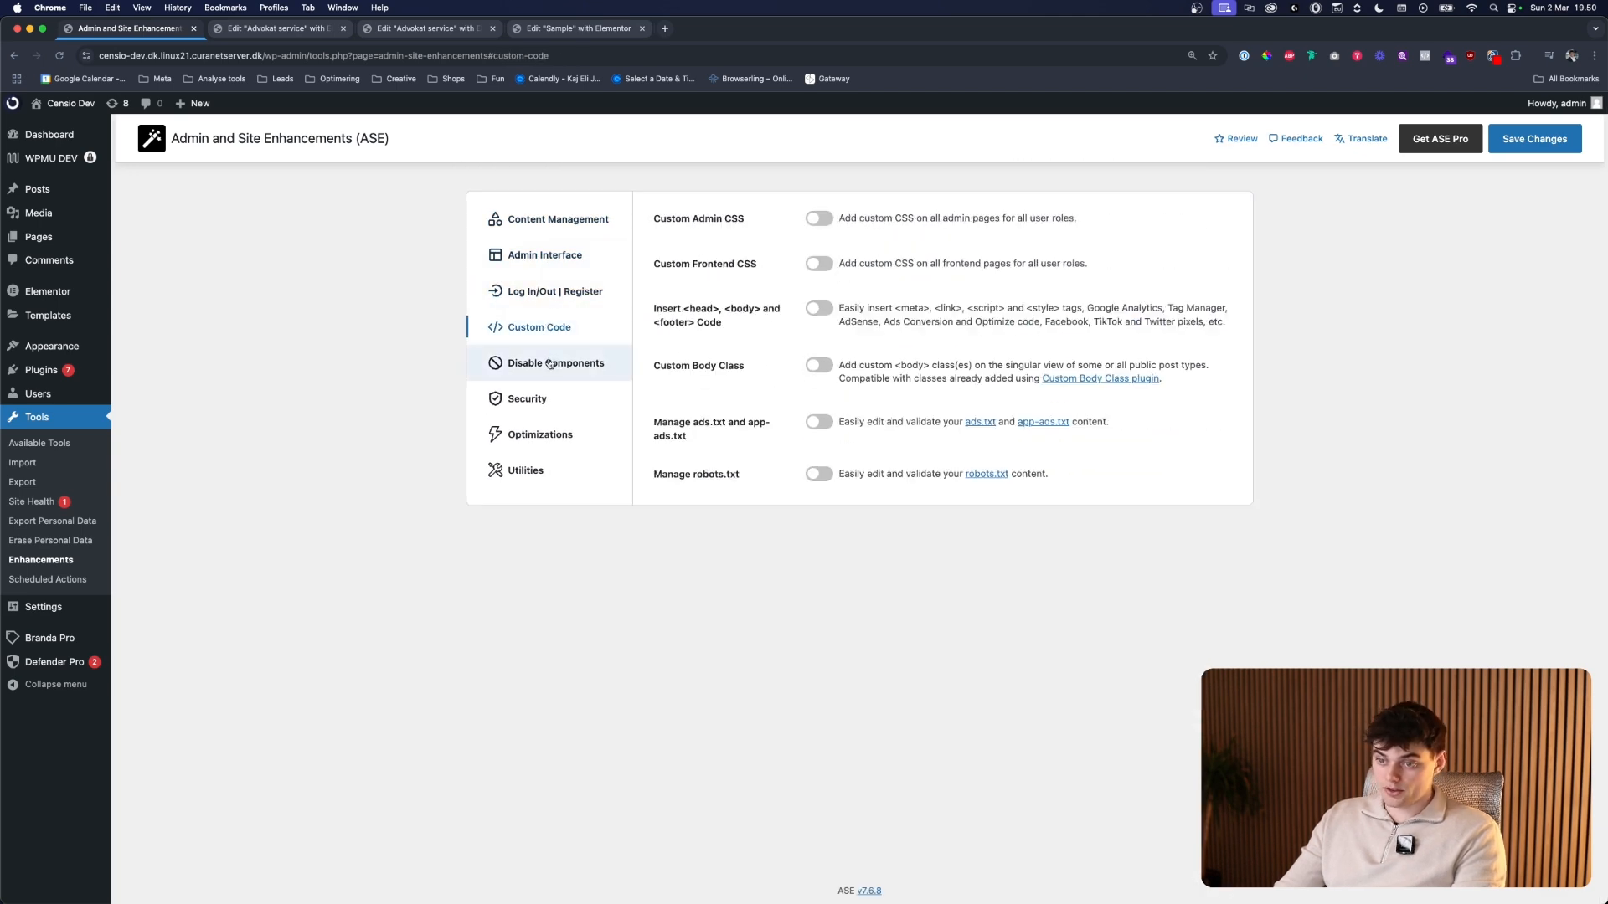
click(853, 269)
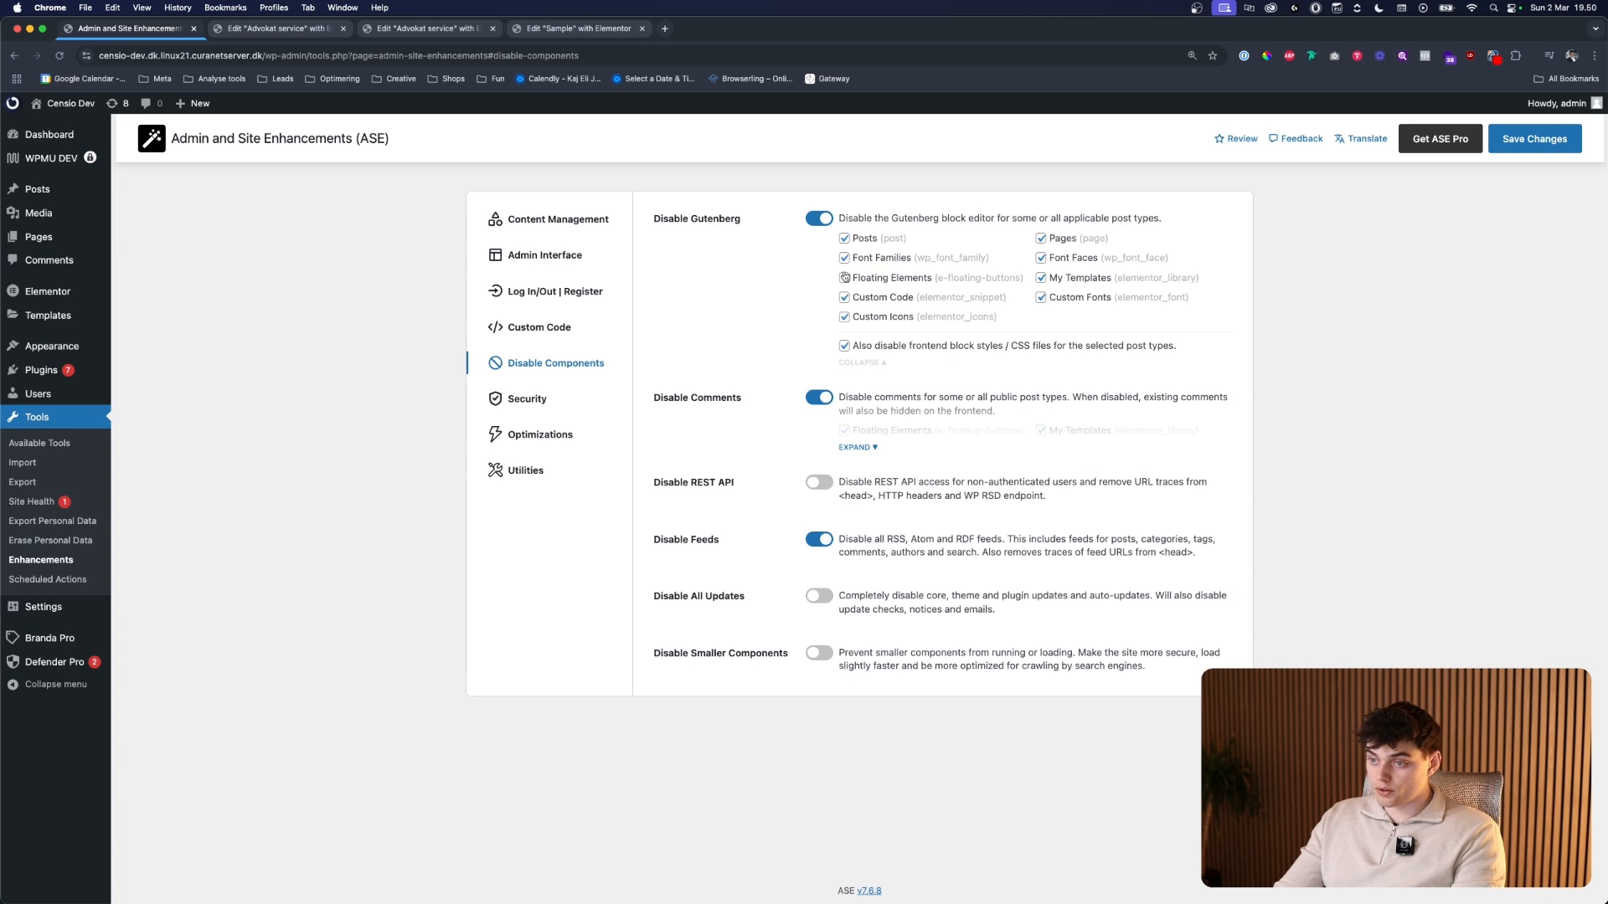
click(859, 448)
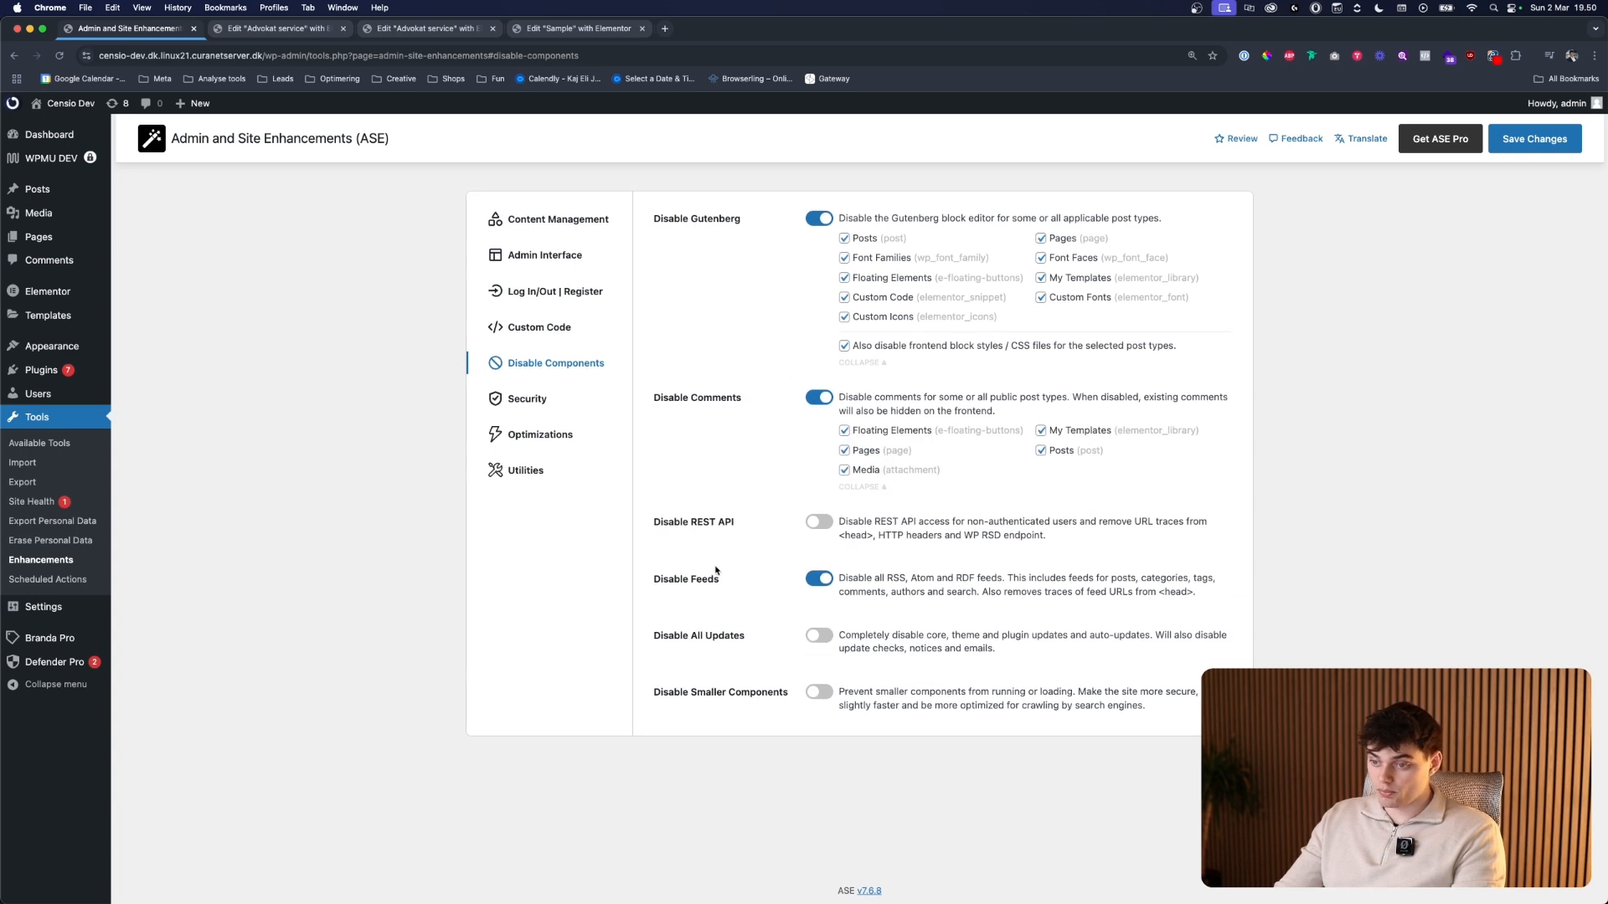
drag(642, 588, 875, 579)
click(609, 569)
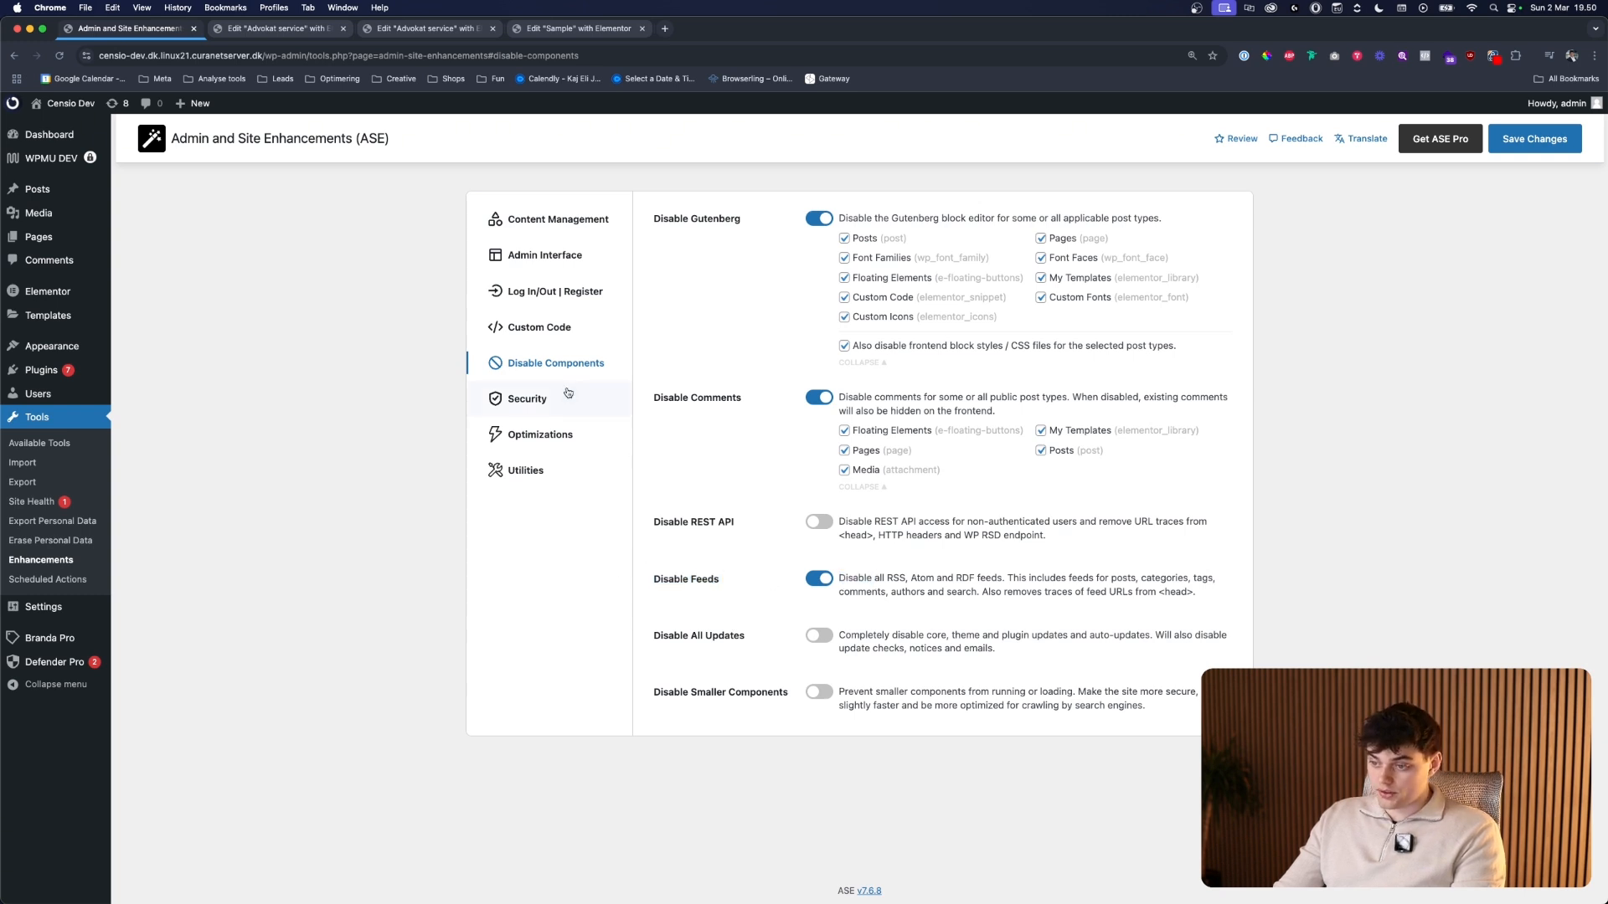
- Review ASE's Security settings, highlighting the Disable XML-RPC option
click(529, 400)
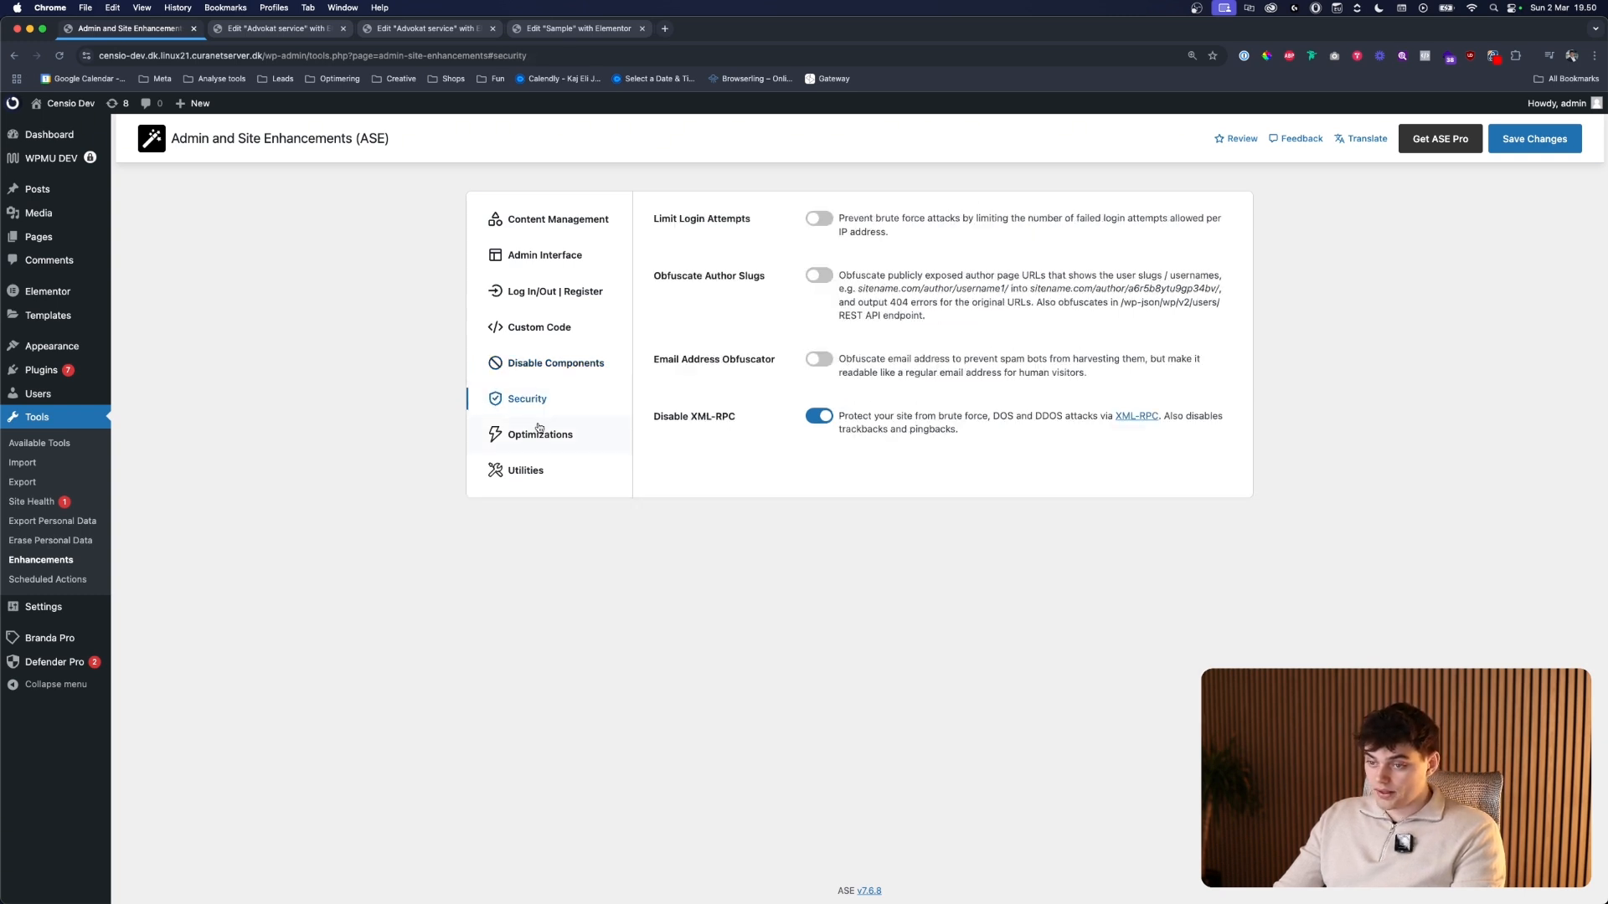
drag(652, 416, 736, 445)
click(720, 444)
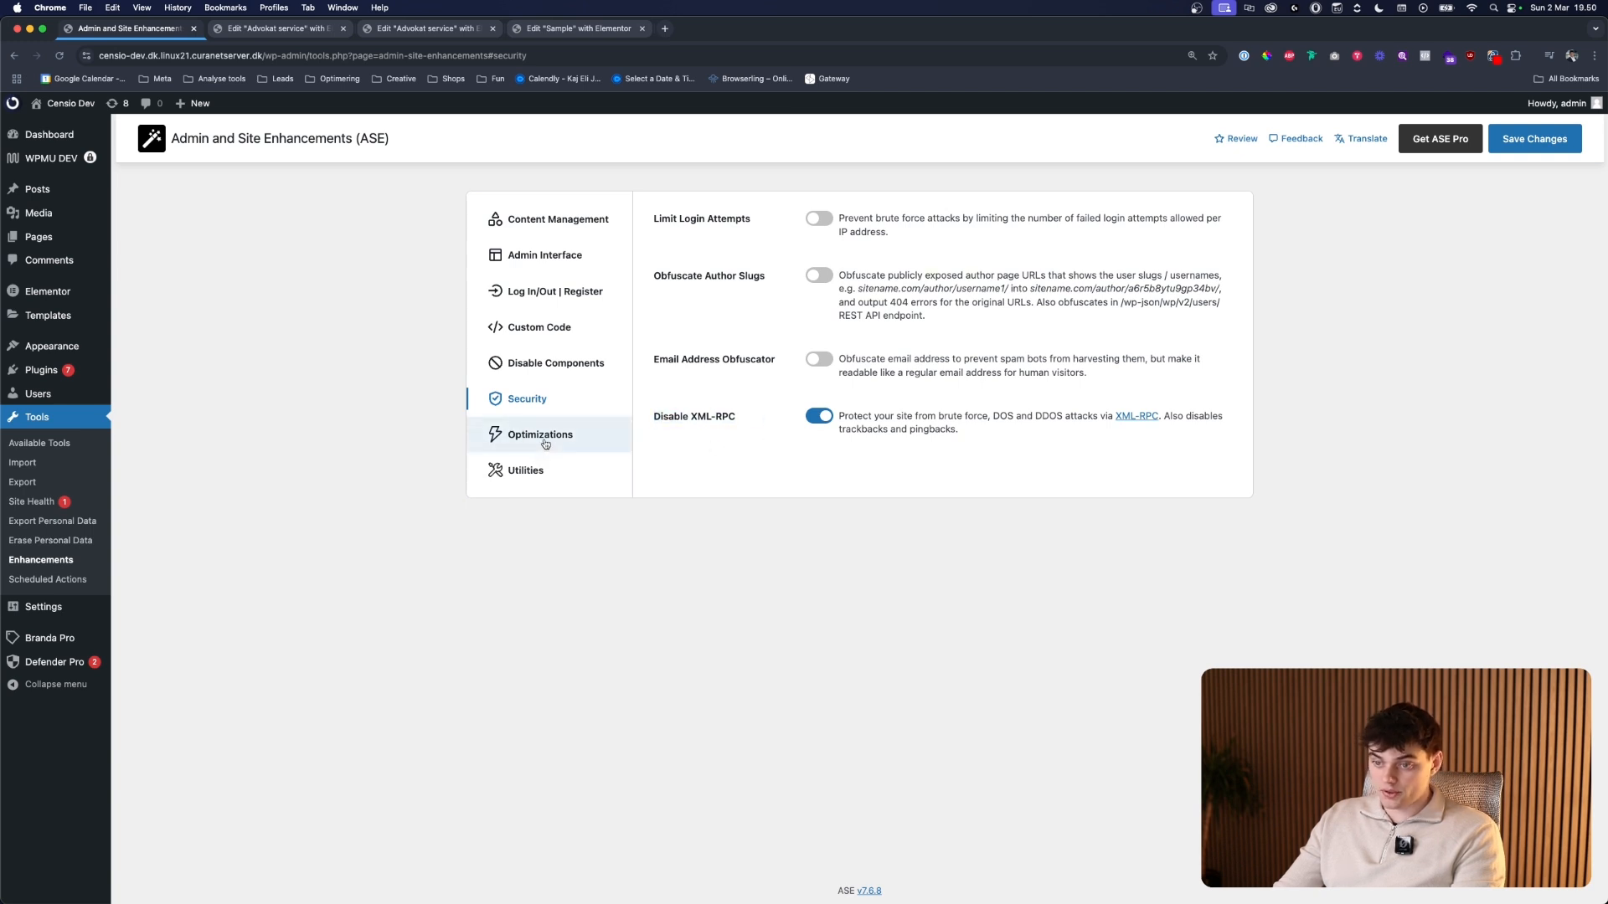
- View ASE's Utilities settings, enabling Password Protection briefly to inspect its password field and disabling it again
click(528, 470)
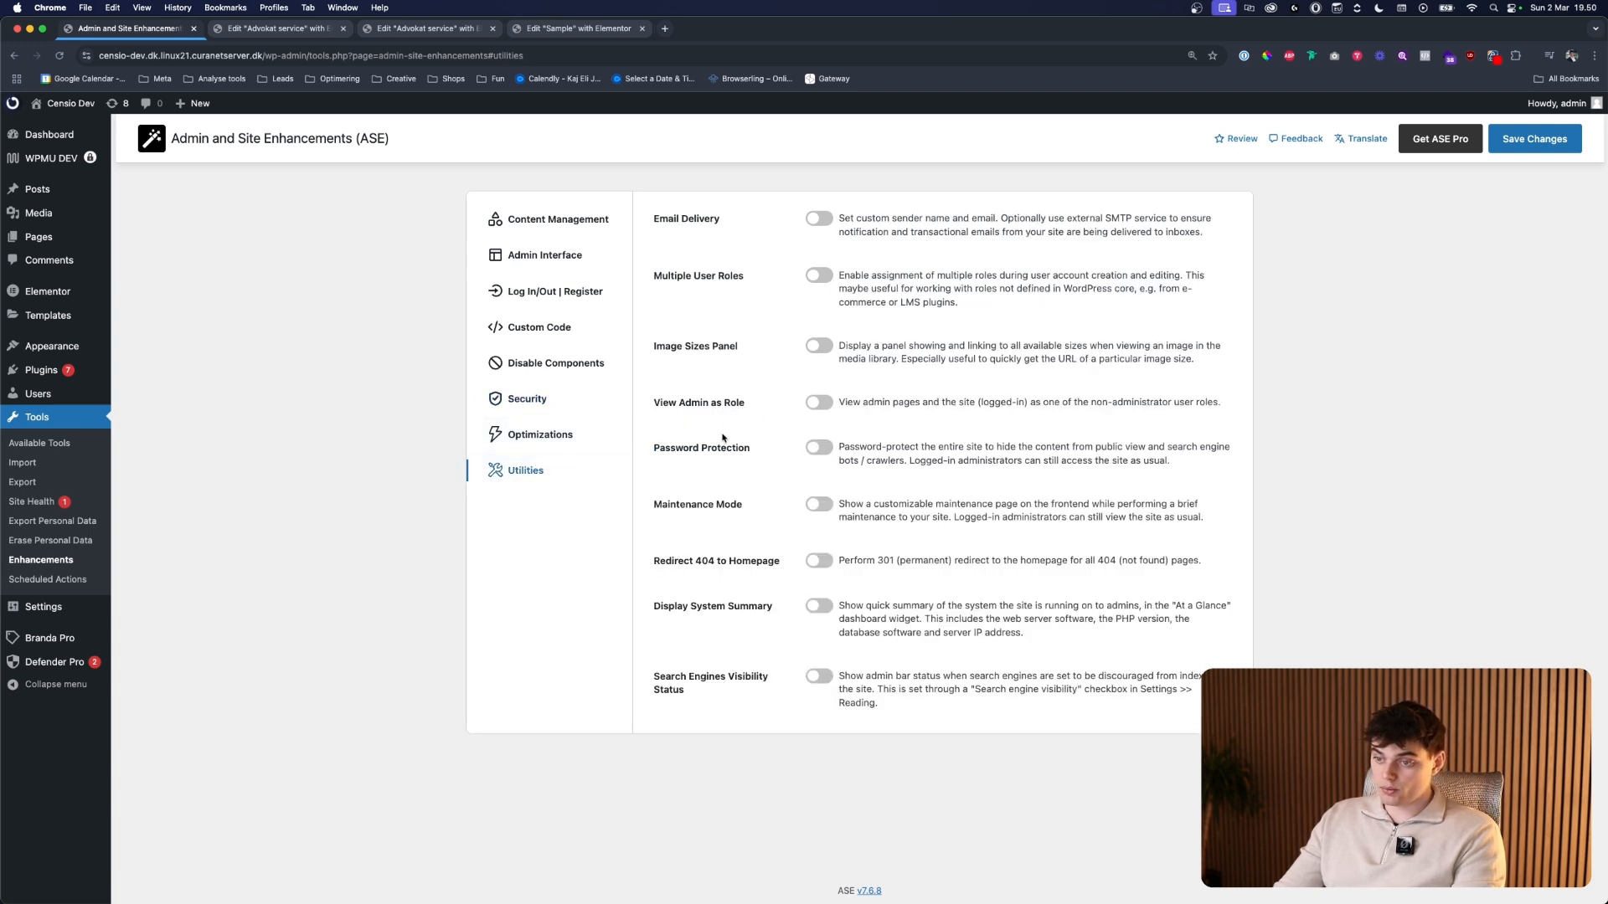
click(818, 448)
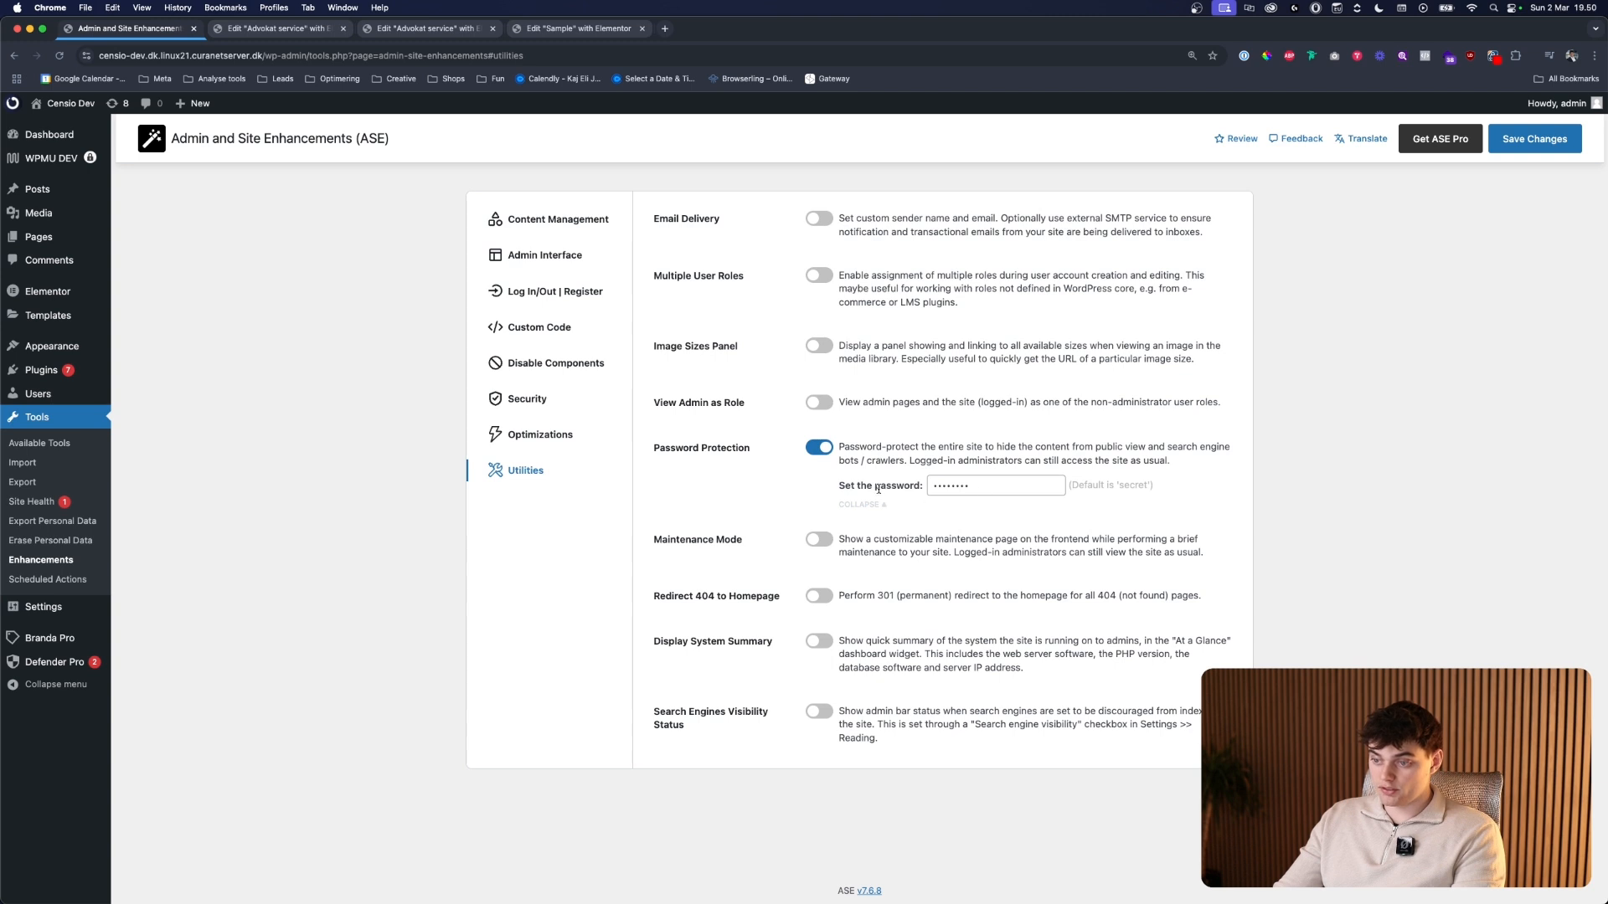
click(817, 450)
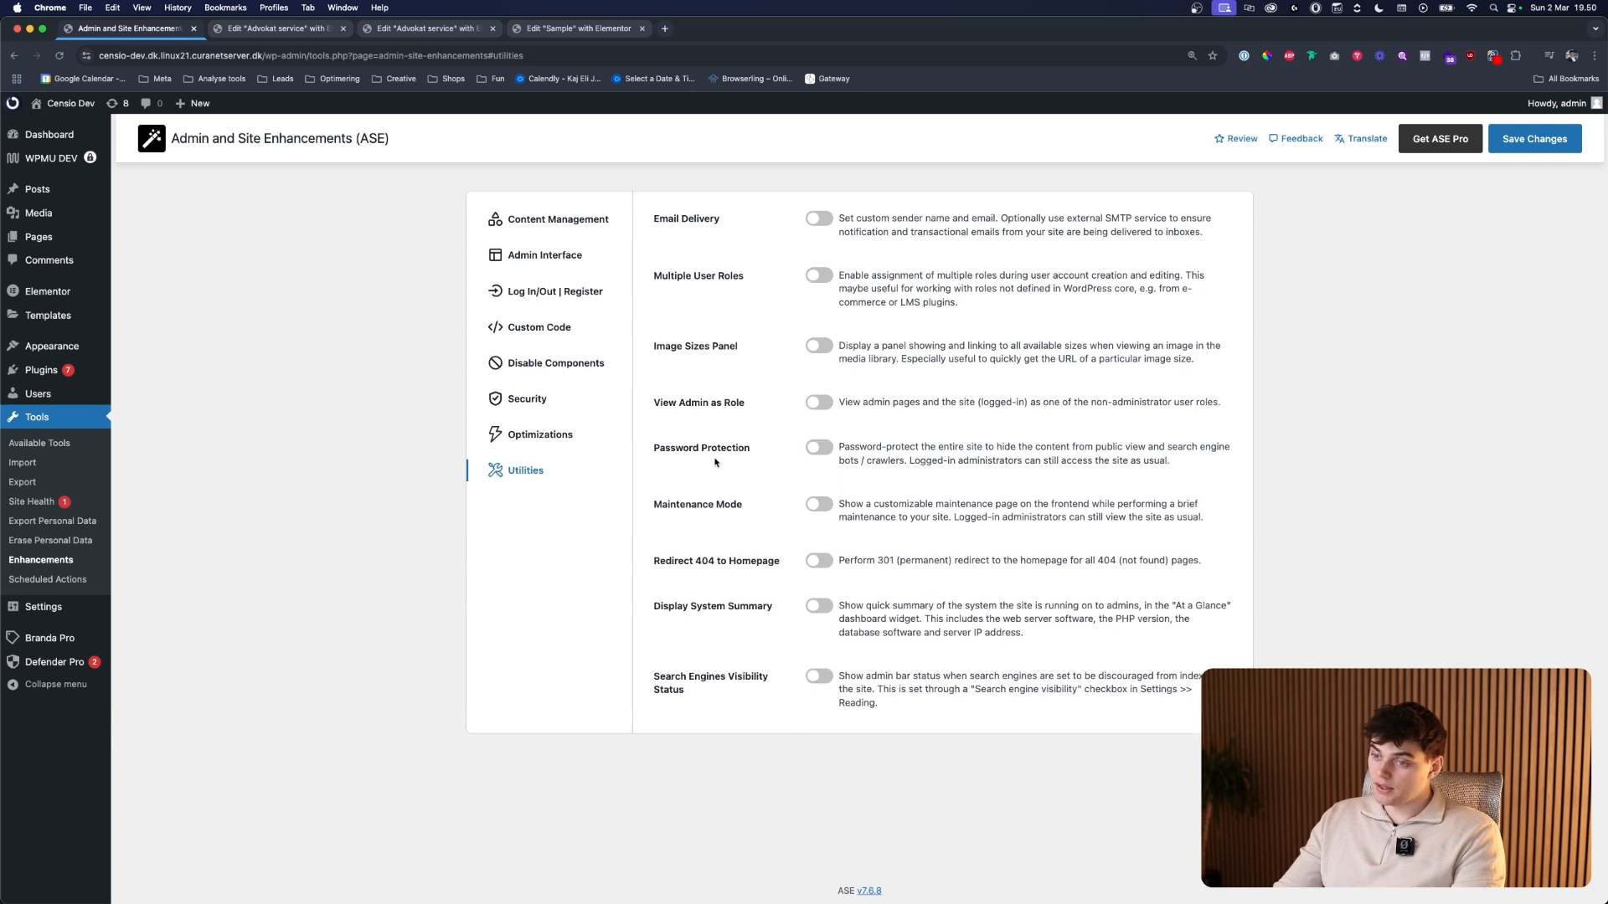
- Save the changes to the ASE settings
click(1537, 140)
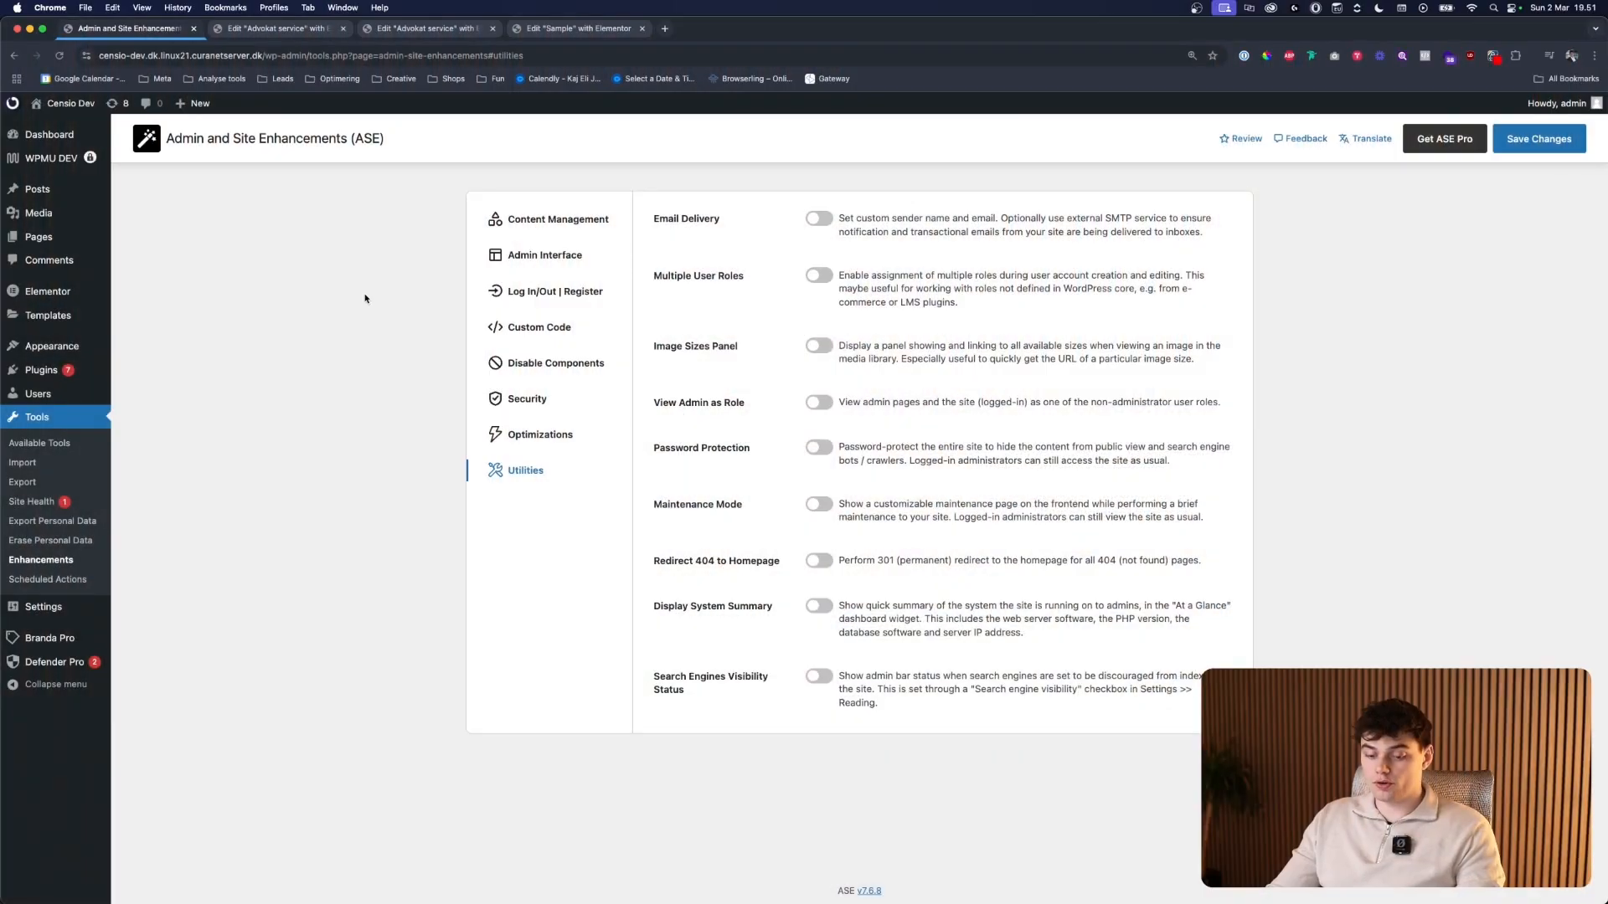
- Open elementor.com in a new tab and load its Hosting for WordPress and Page Builder Pro Plugin pricing pages in separate tabs
key(super+t)
text(elementor.com)
key(Return)
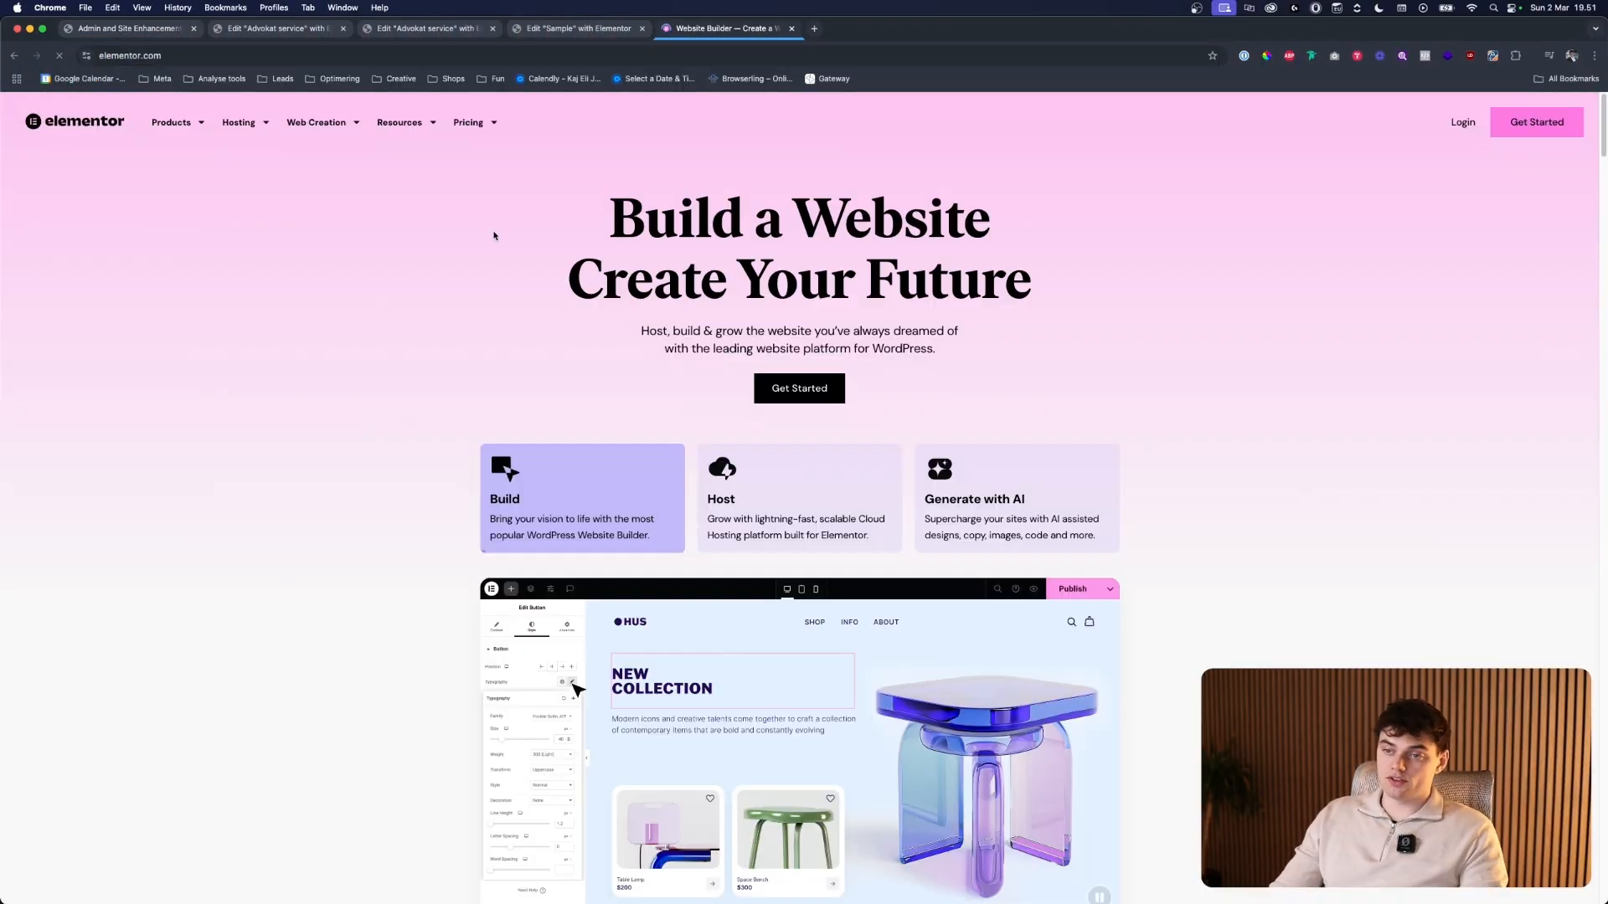
mouse_move(469, 122)
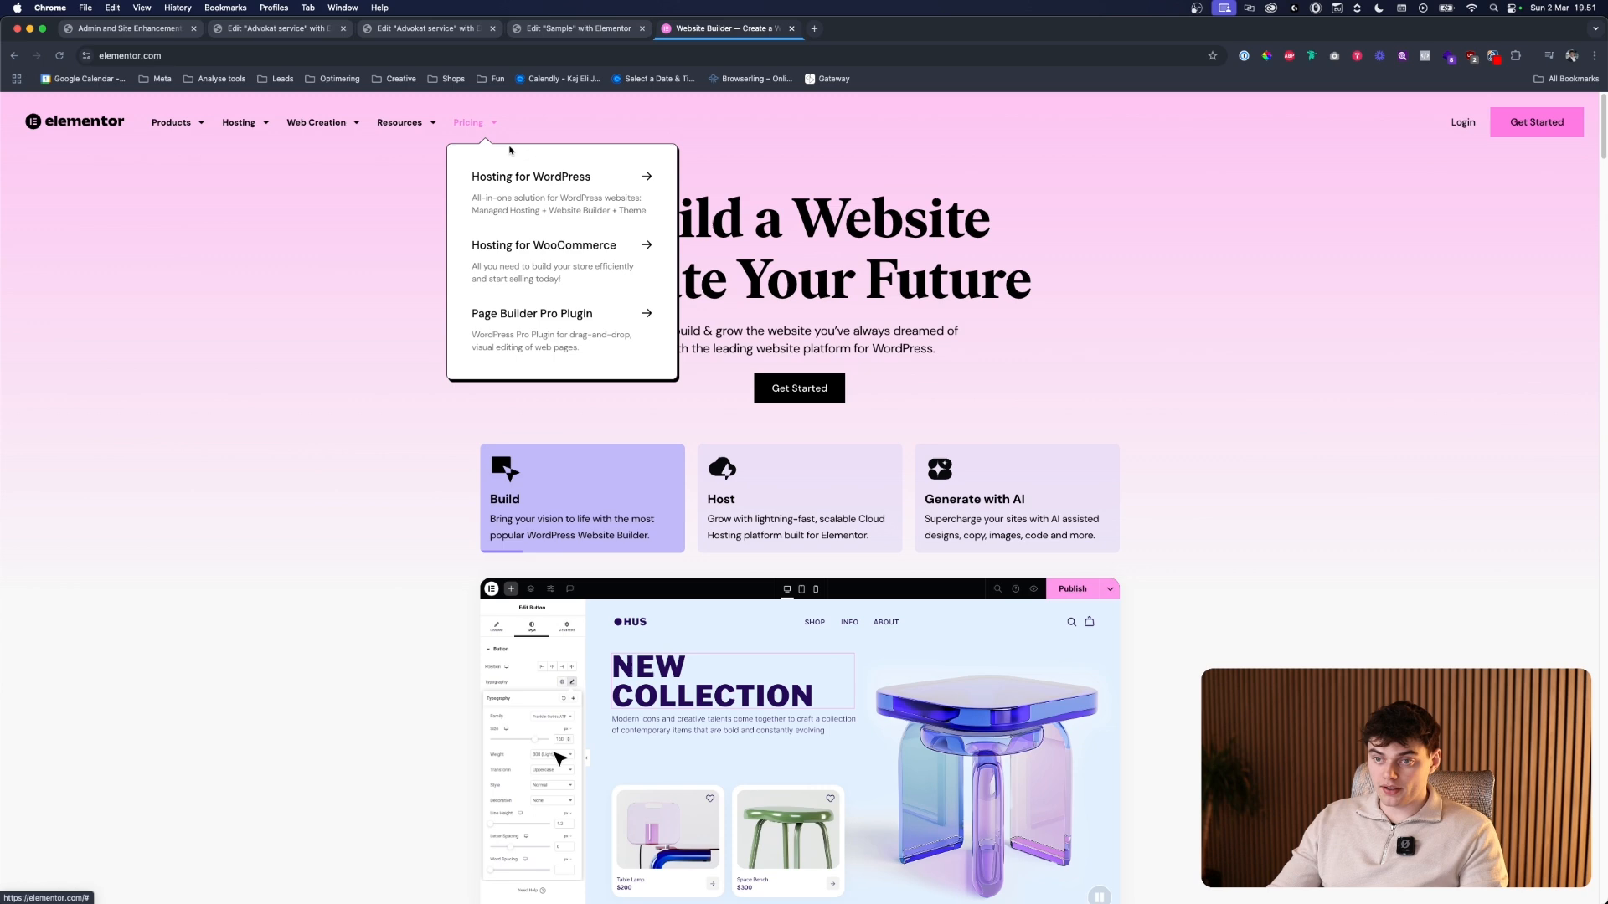
super+click(549, 186)
super+click(551, 318)
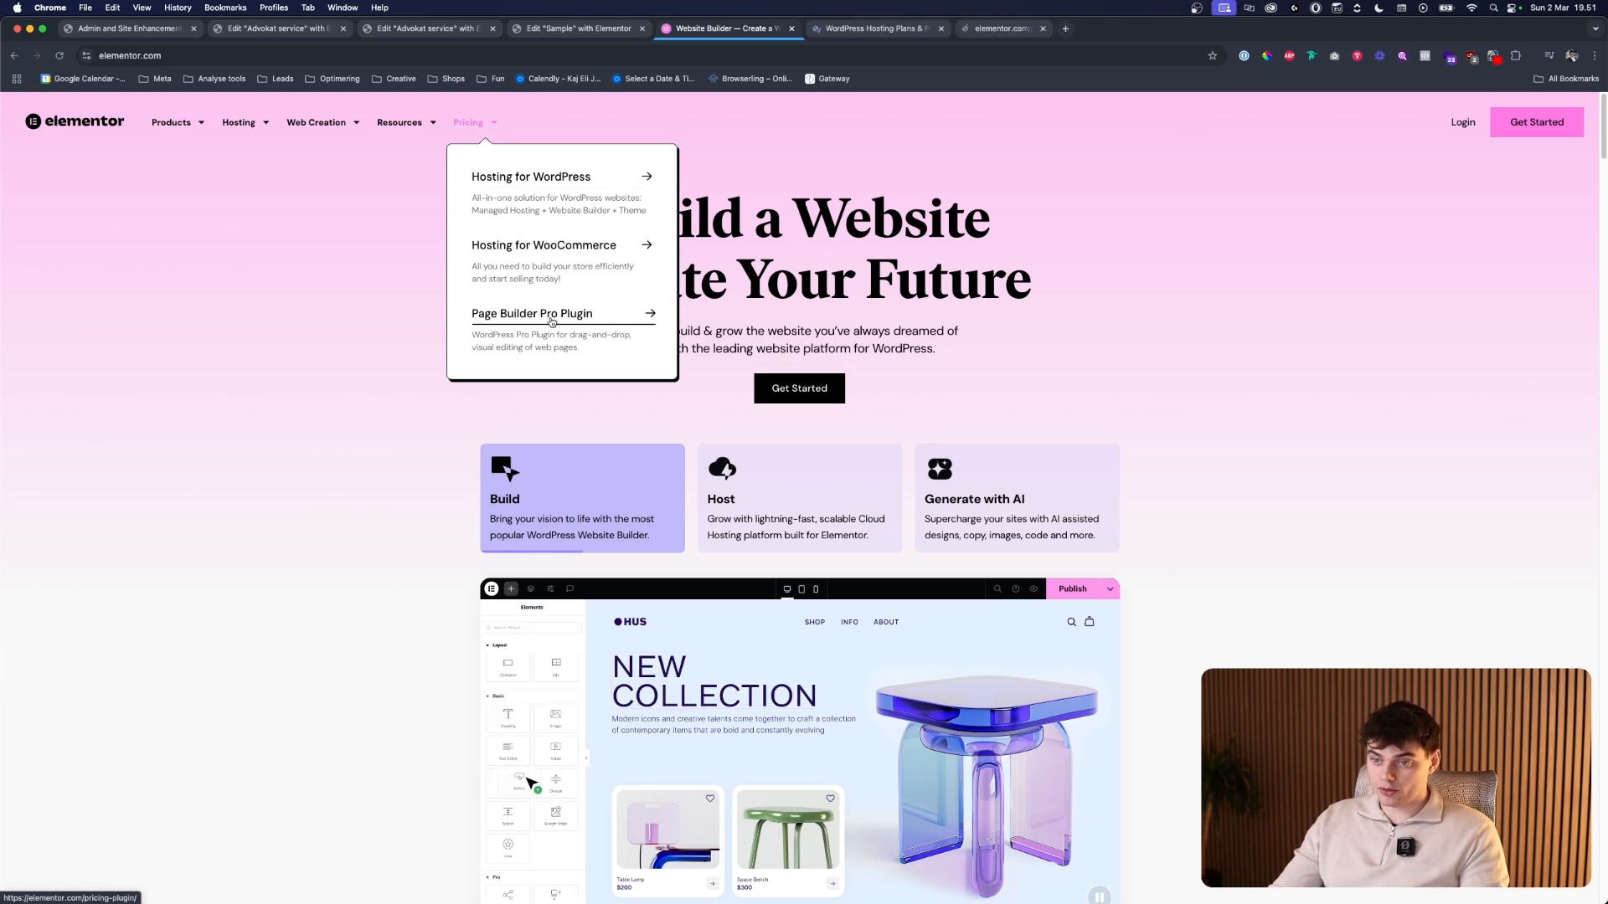
- Review Elementor's Hosting for WordPress plans and switch the pricing page to Hosting for WooCommerce
key(ctrl+Tab)
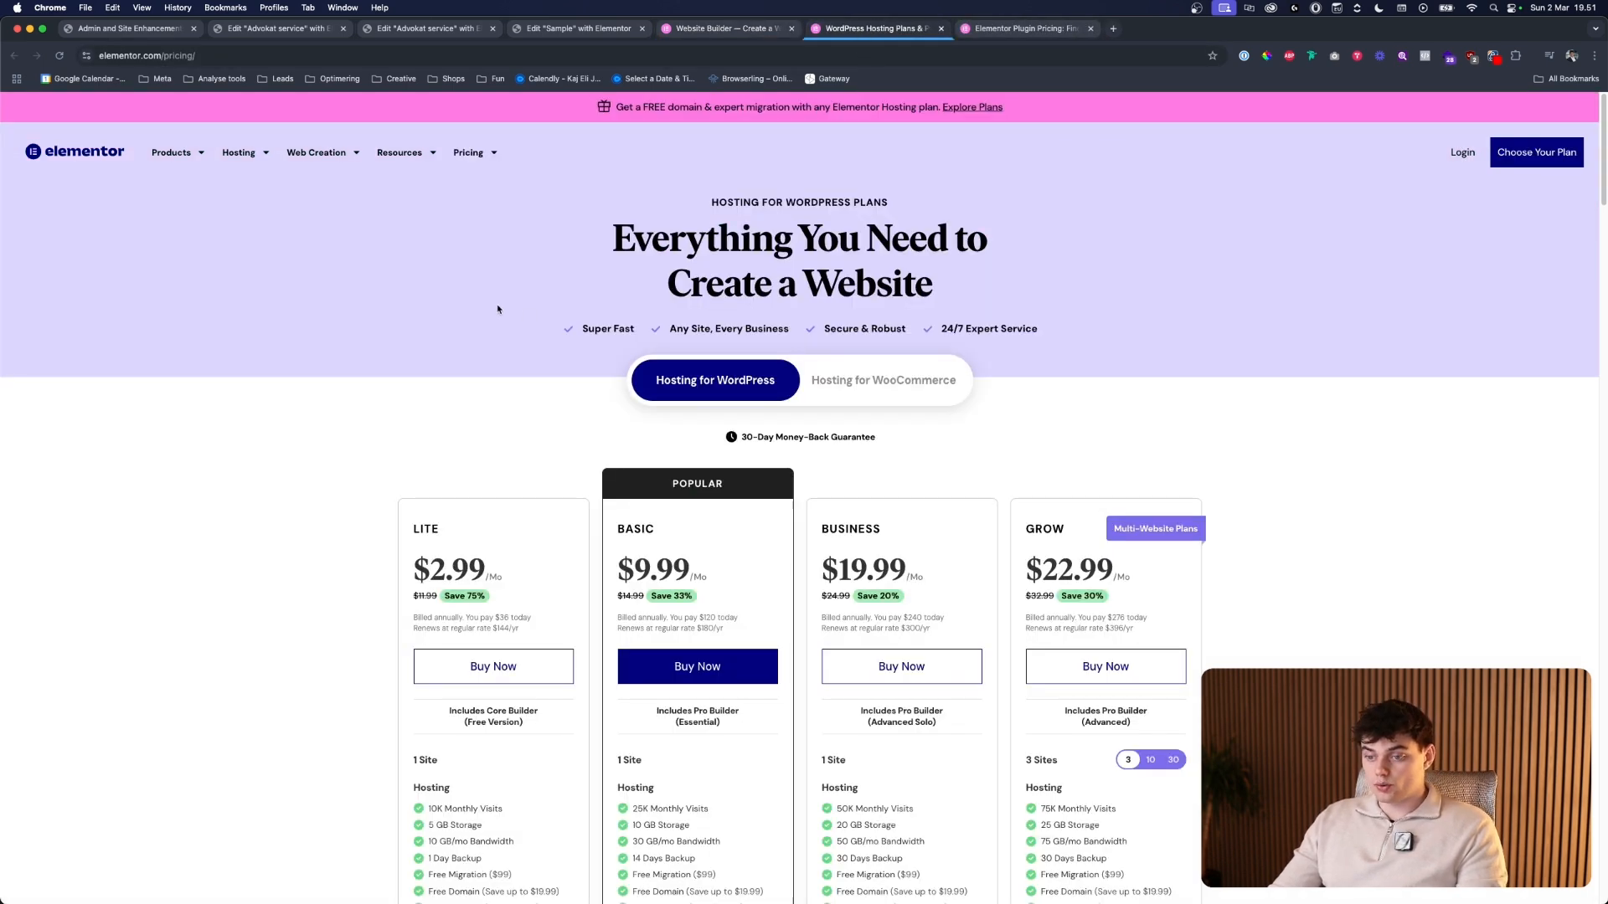
scroll(498, 309, down, 3)
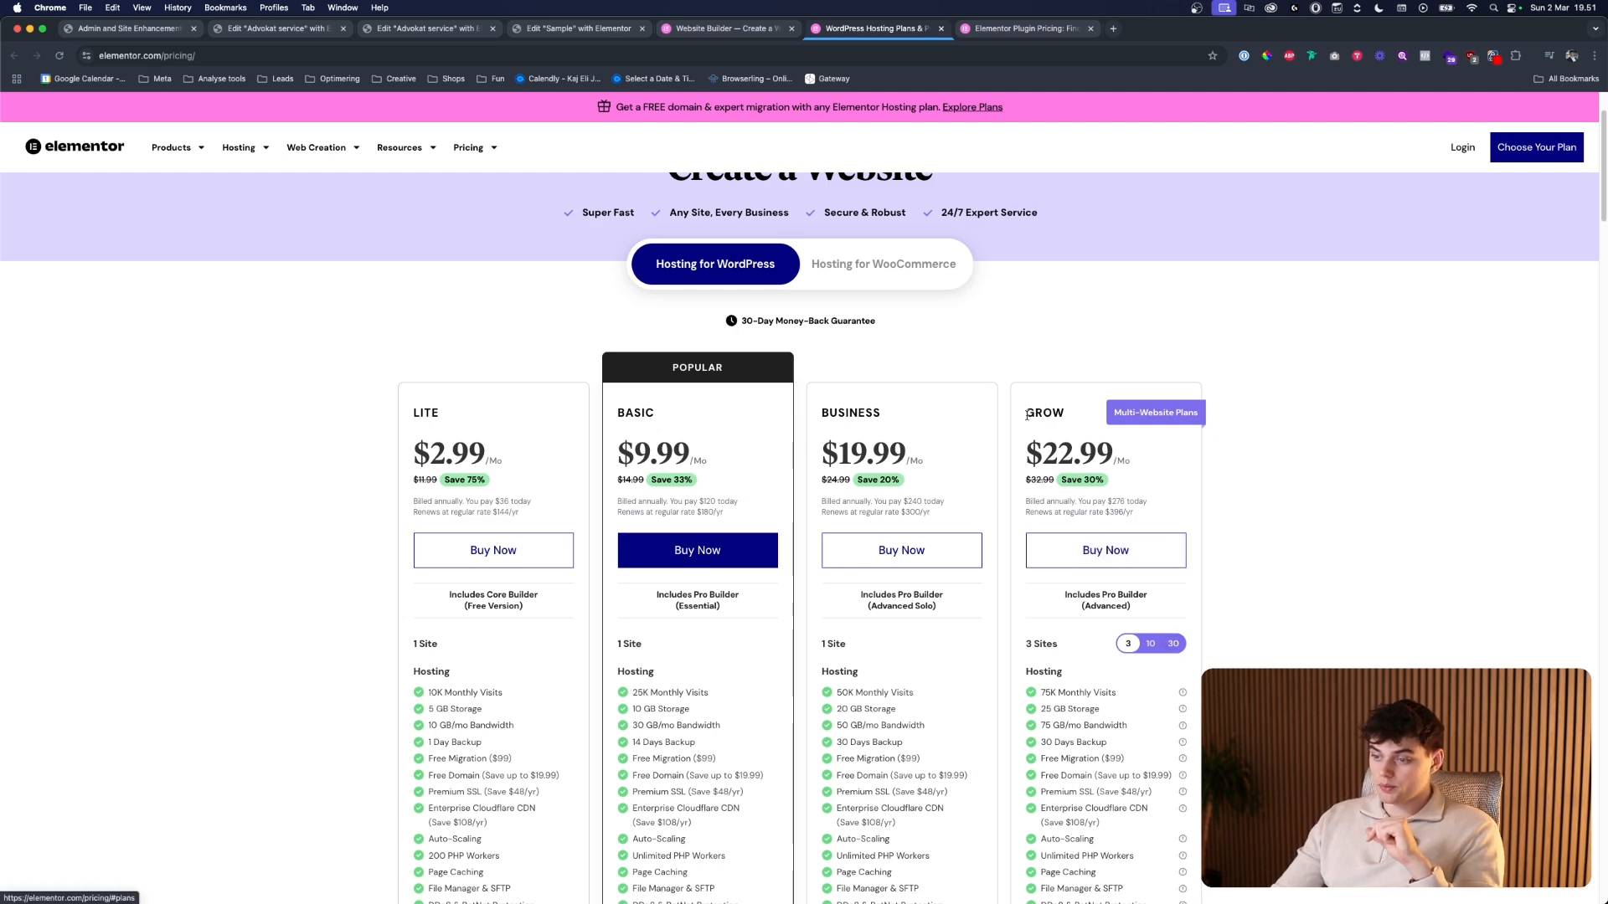
click(886, 262)
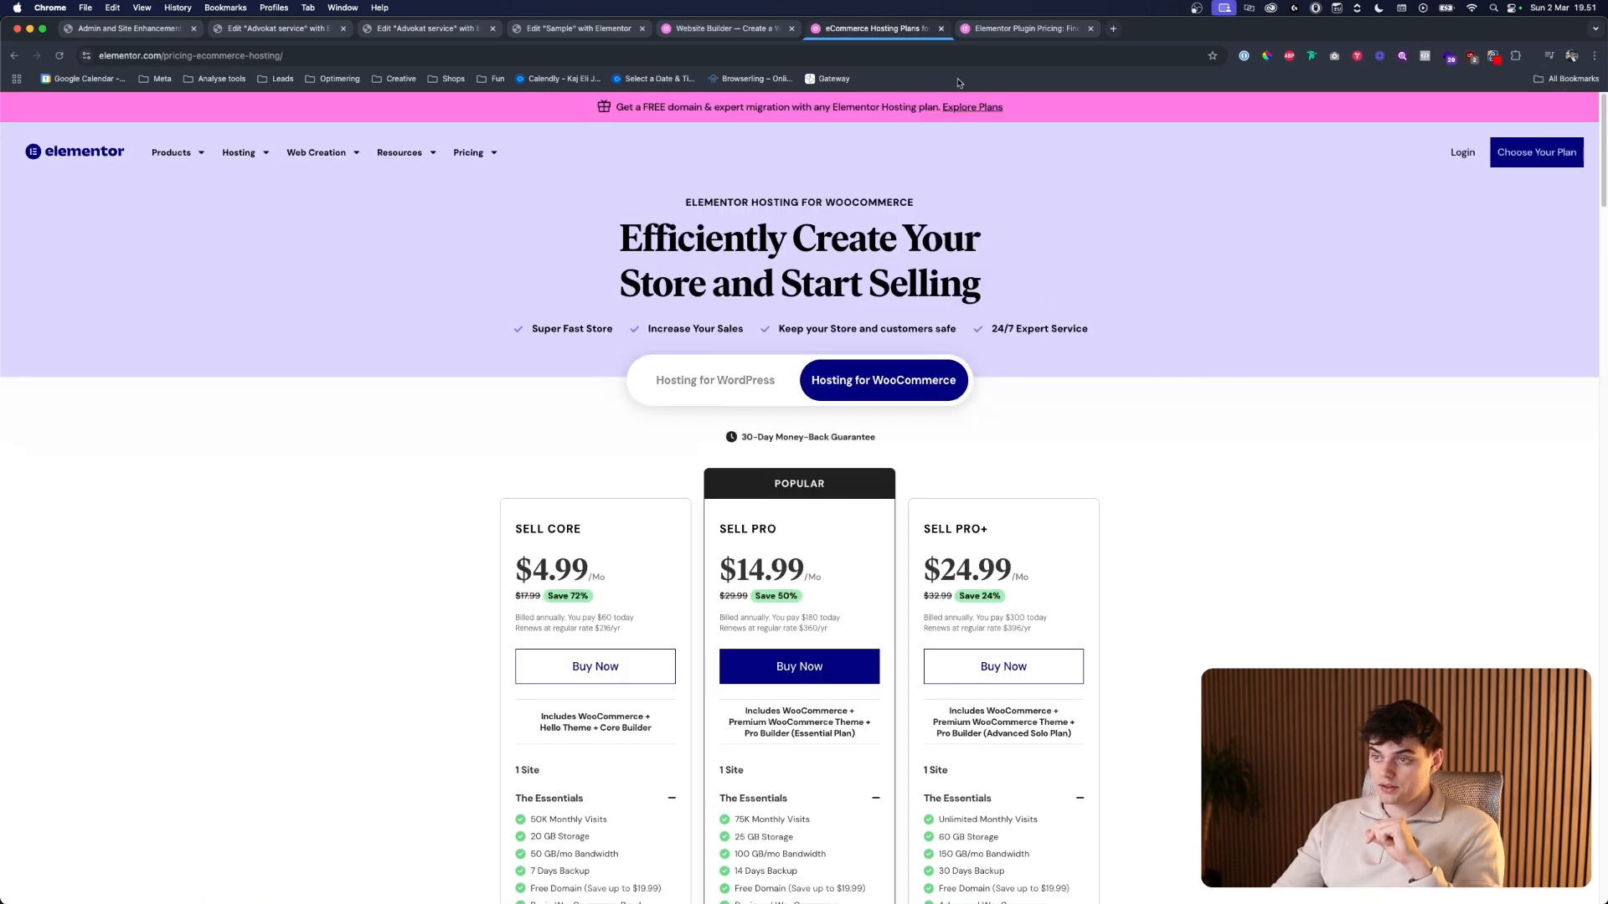
- Look over the Elementor plugin plans and switch the Expert plan to the 1000-site option
click(1023, 29)
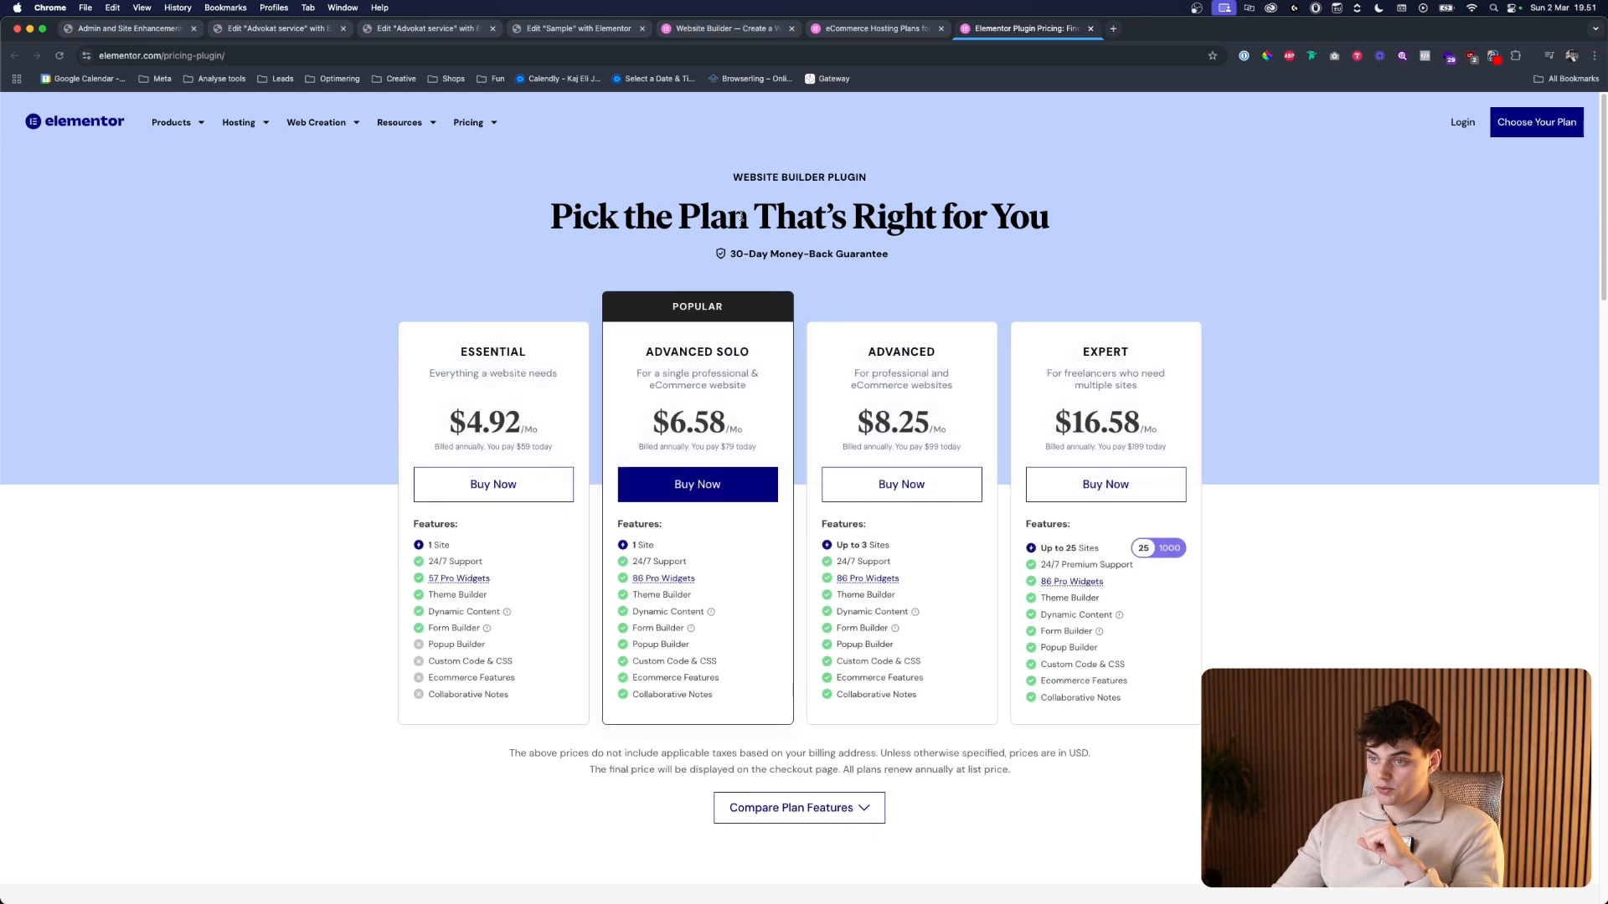
mouse_move(1054, 219)
mouse_down()
mouse_move(638, 219)
mouse_move(1056, 221)
mouse_up()
click(1170, 549)
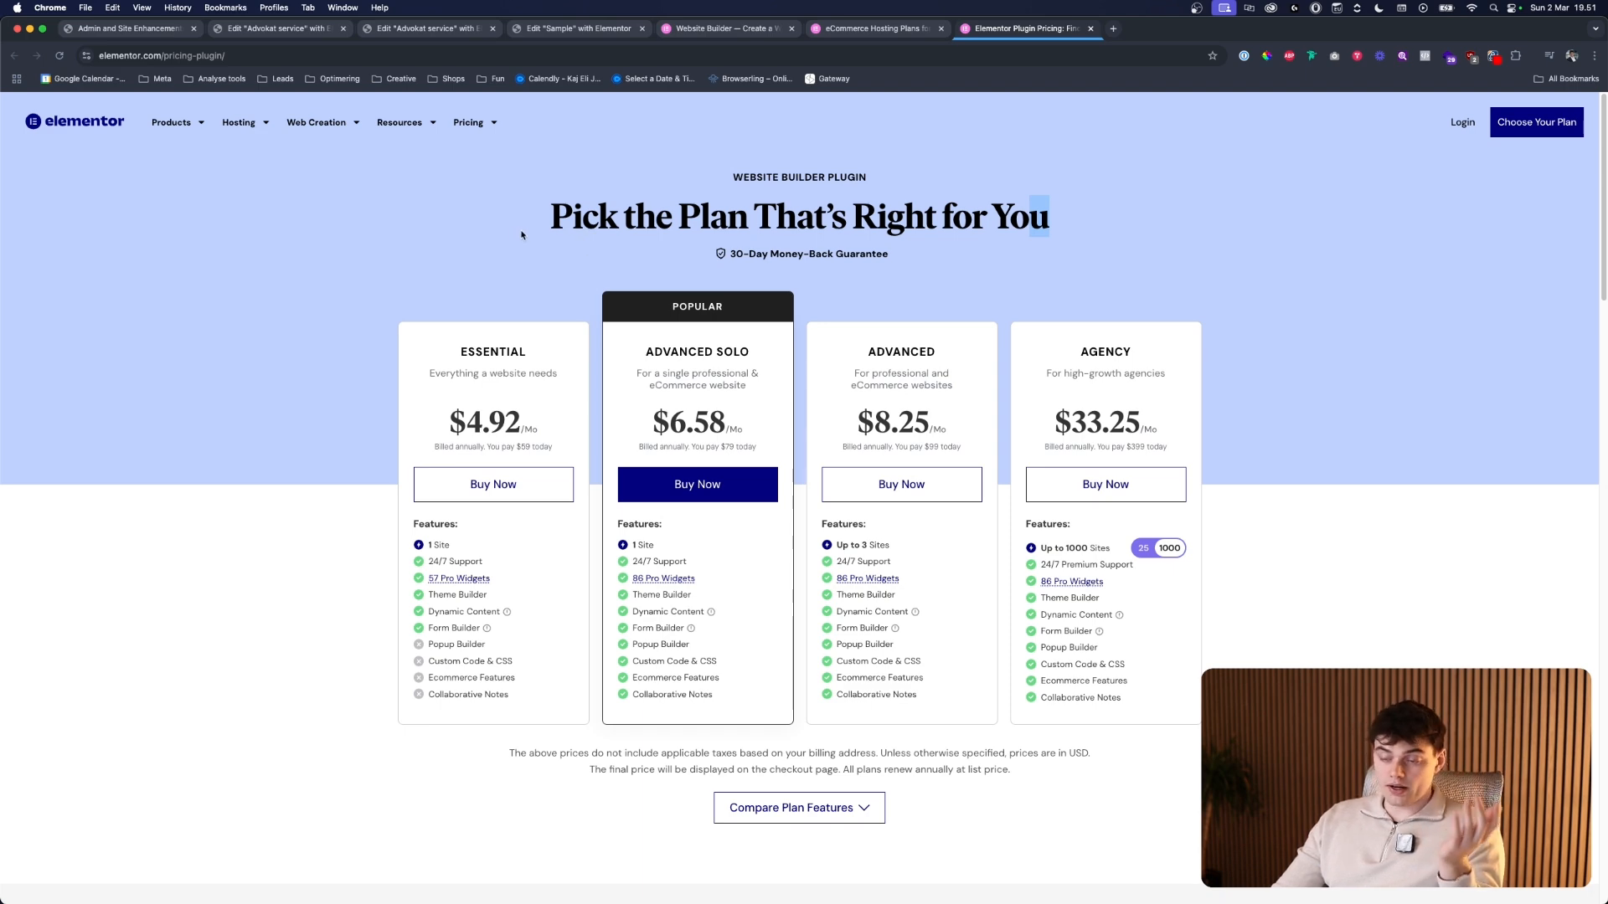
- Examine the features included in the WooCommerce hosting plans, then return to the Elementor plugin pricing page
click(880, 30)
scroll(762, 560, down, 5)
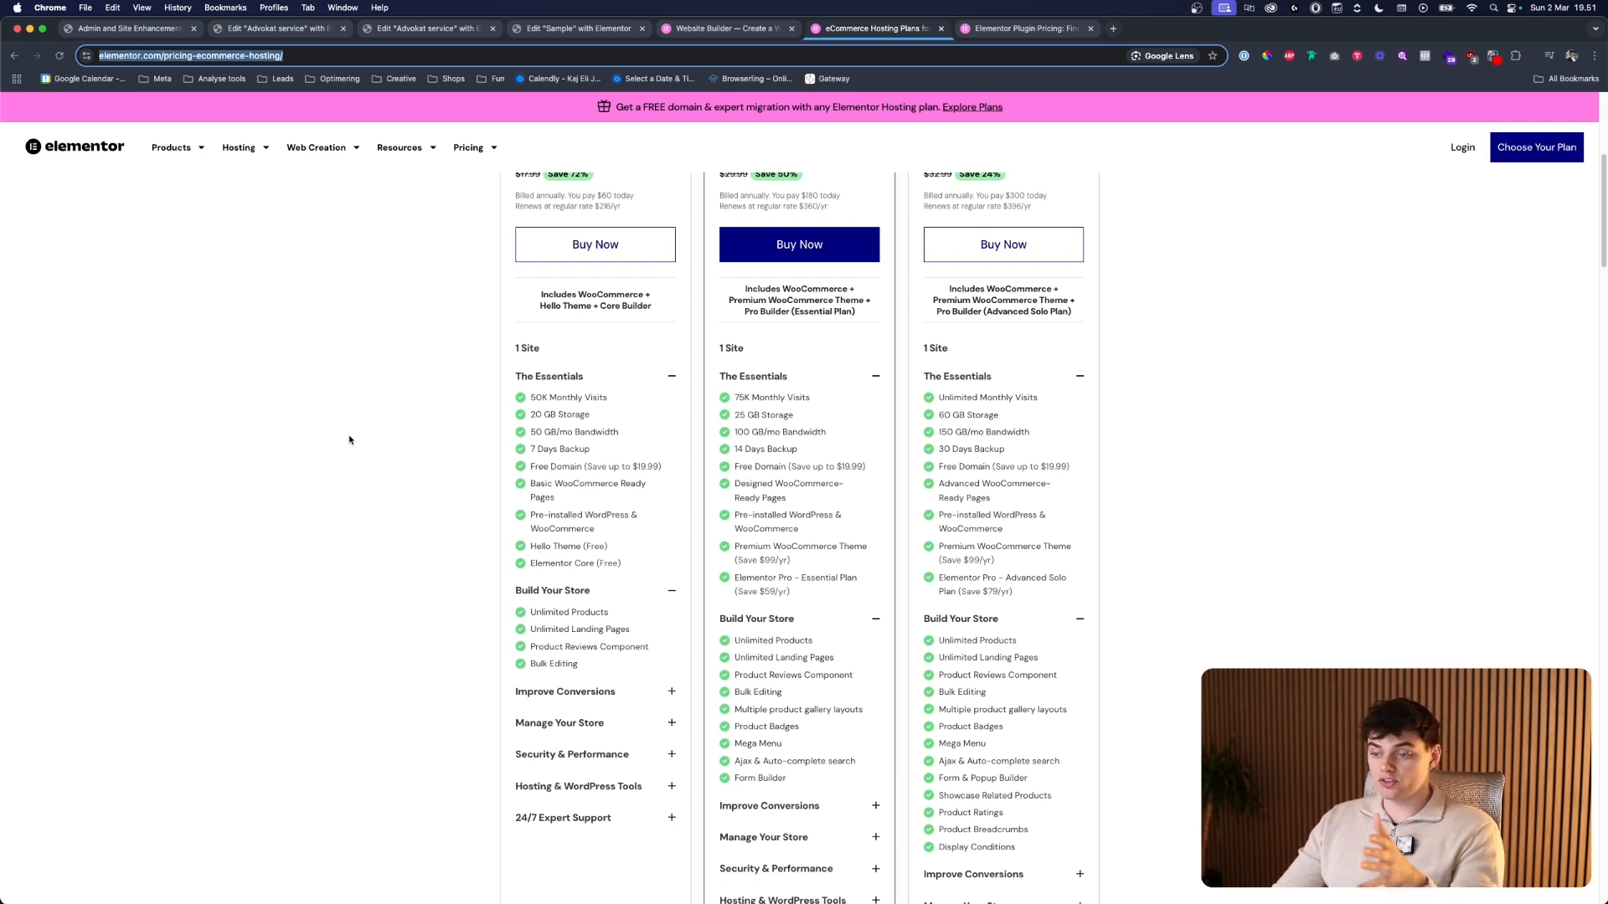
scroll(349, 440, up, 3)
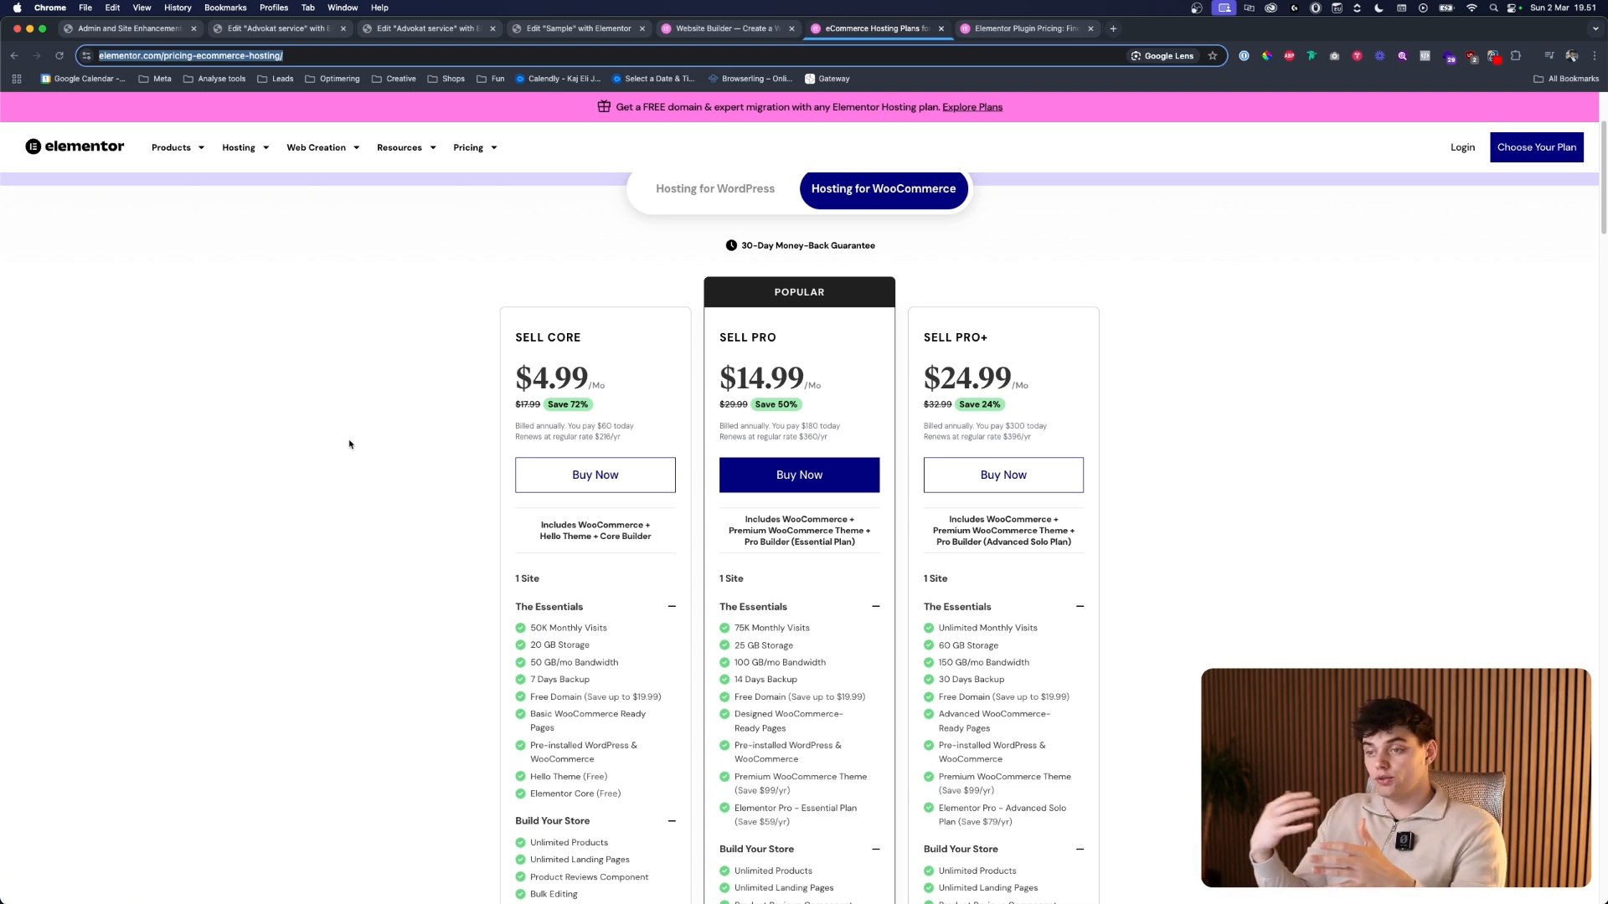
scroll(327, 429, up, 5)
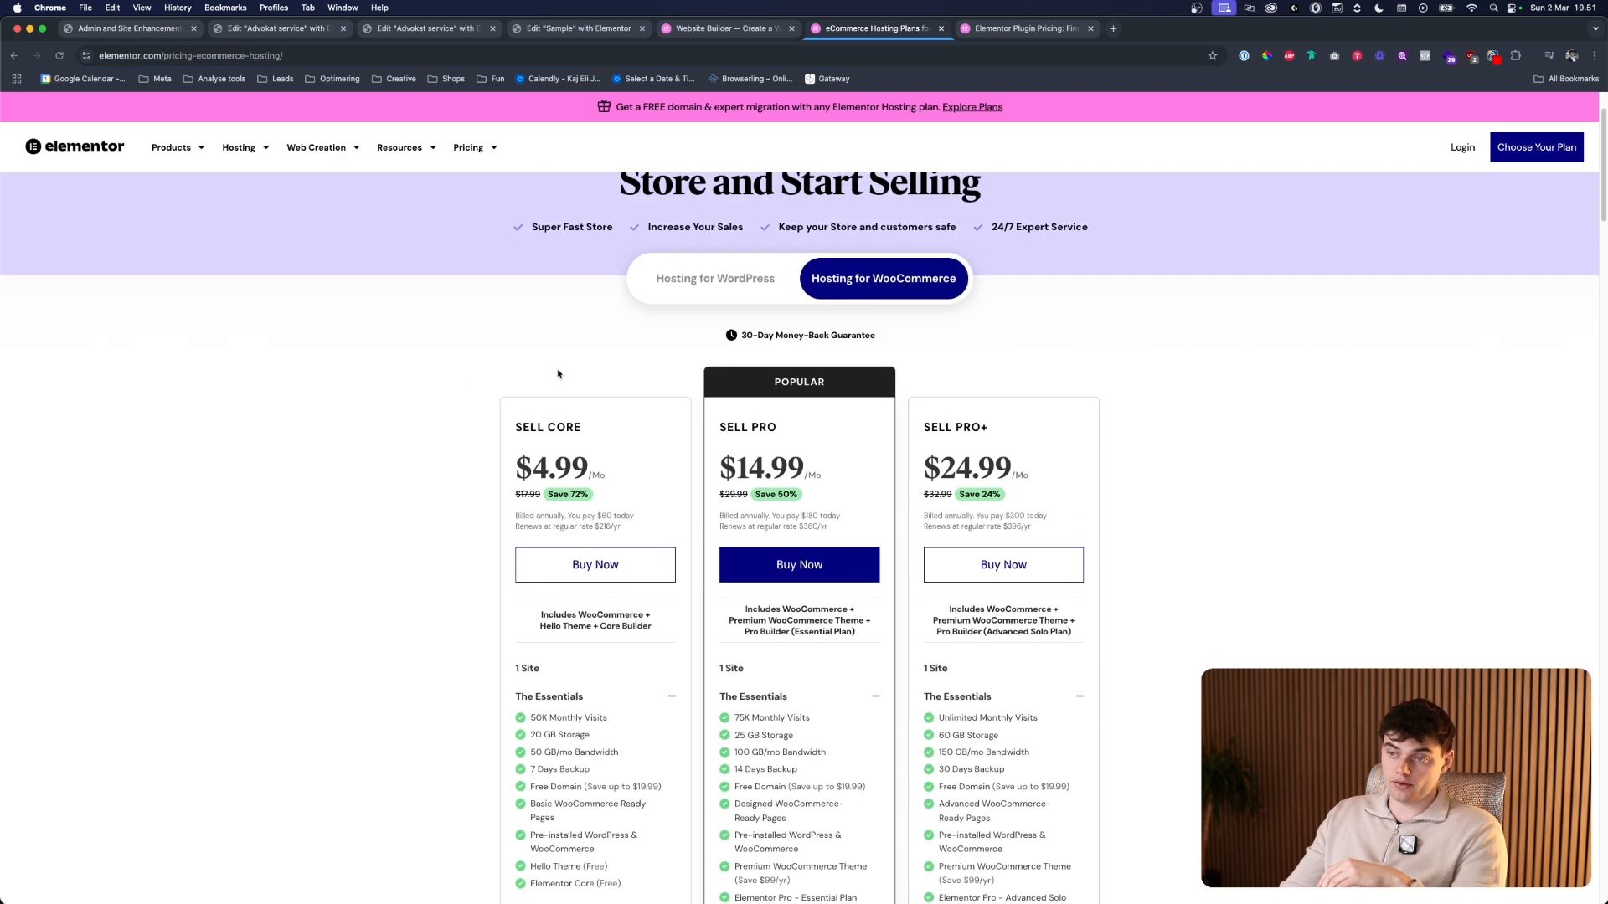
click(1026, 28)
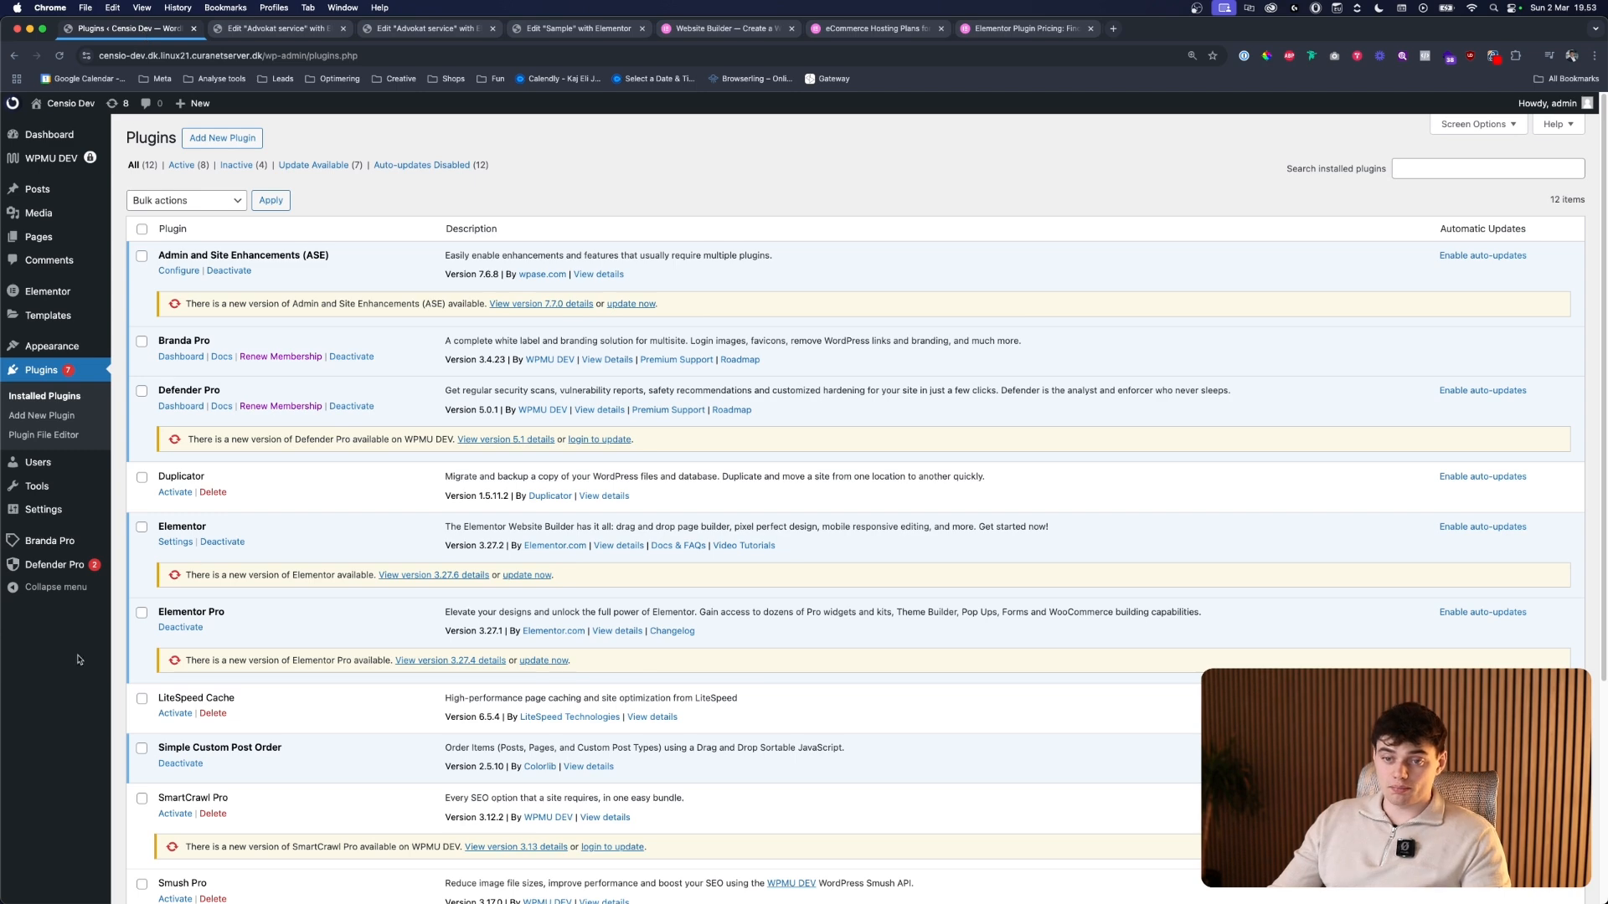
- Open Elementor's settings in the WordPress admin and review the Performance and Advanced options
mouse_move(75, 291)
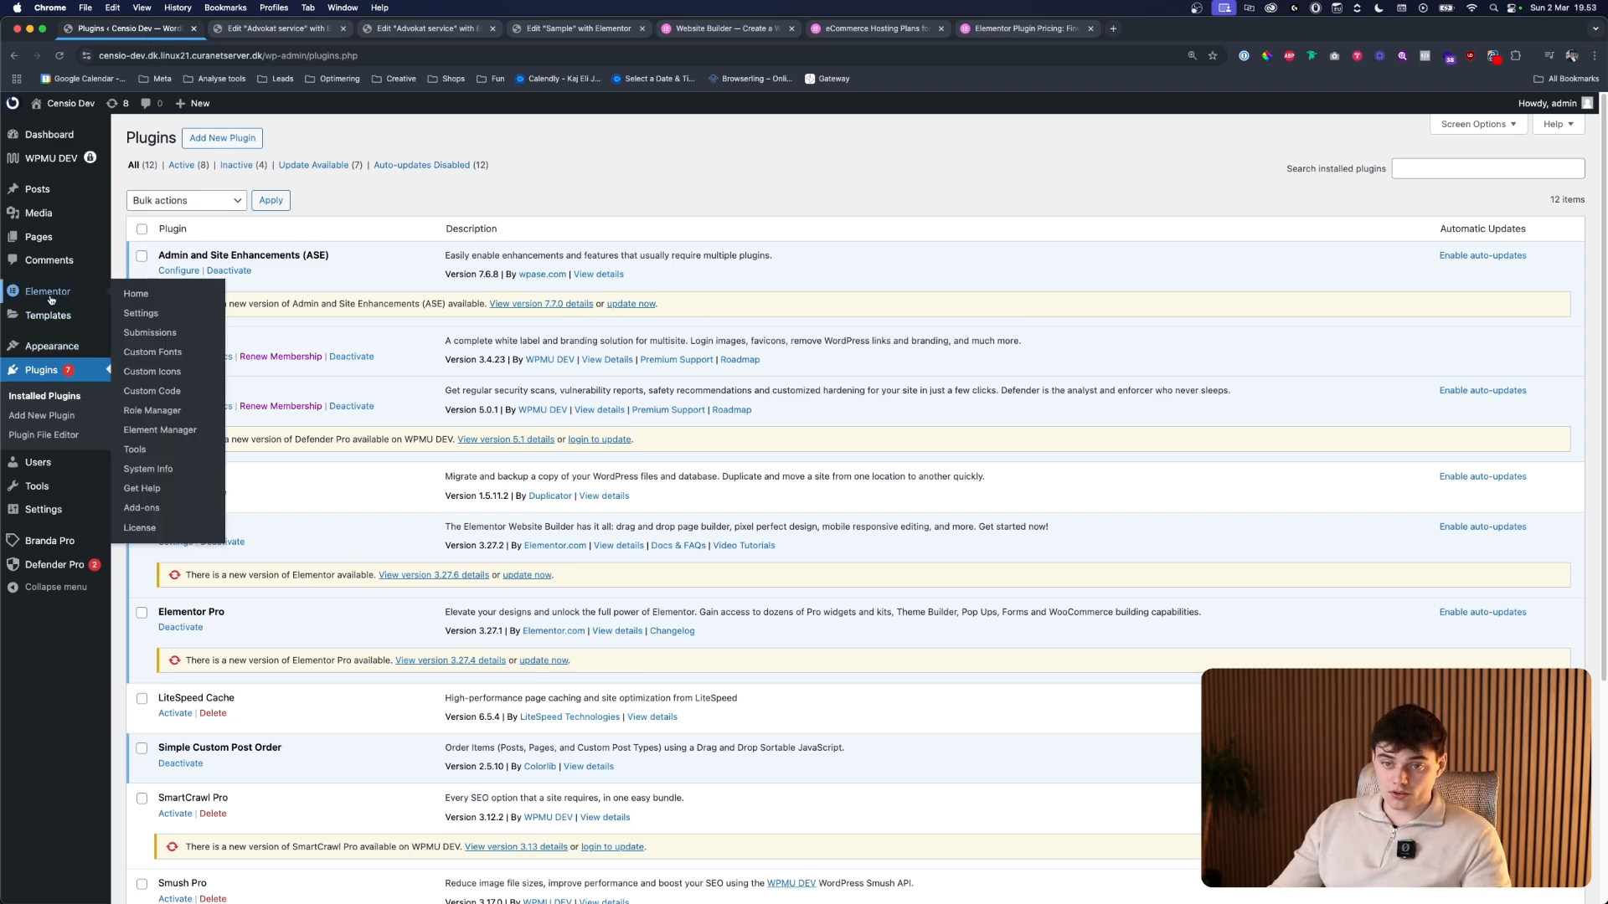
click(140, 313)
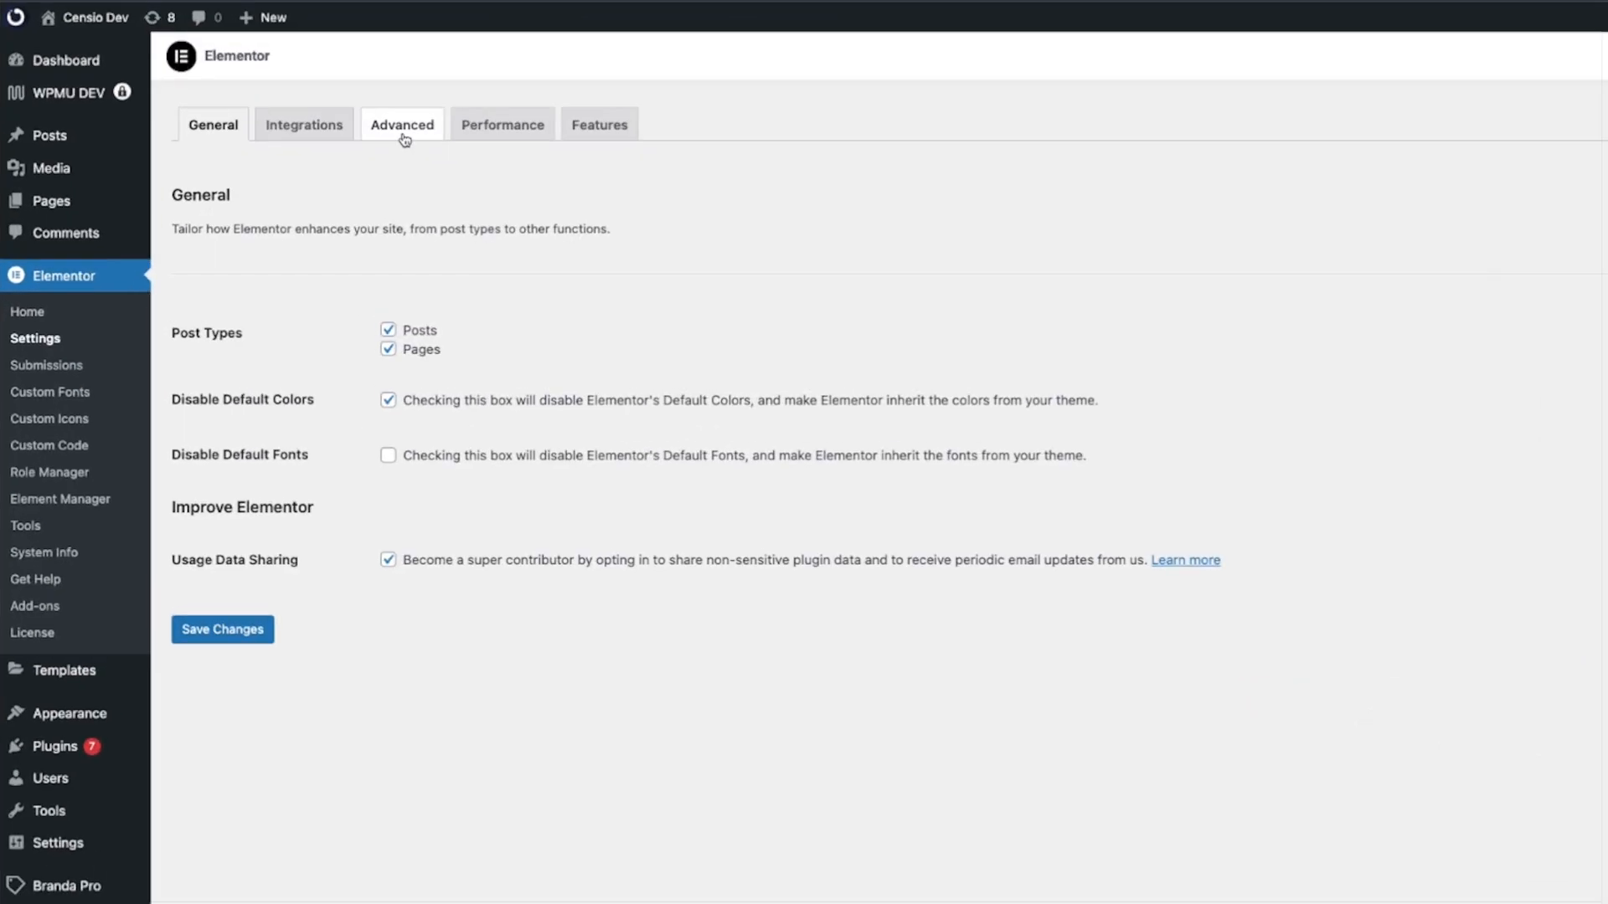
click(402, 138)
click(497, 134)
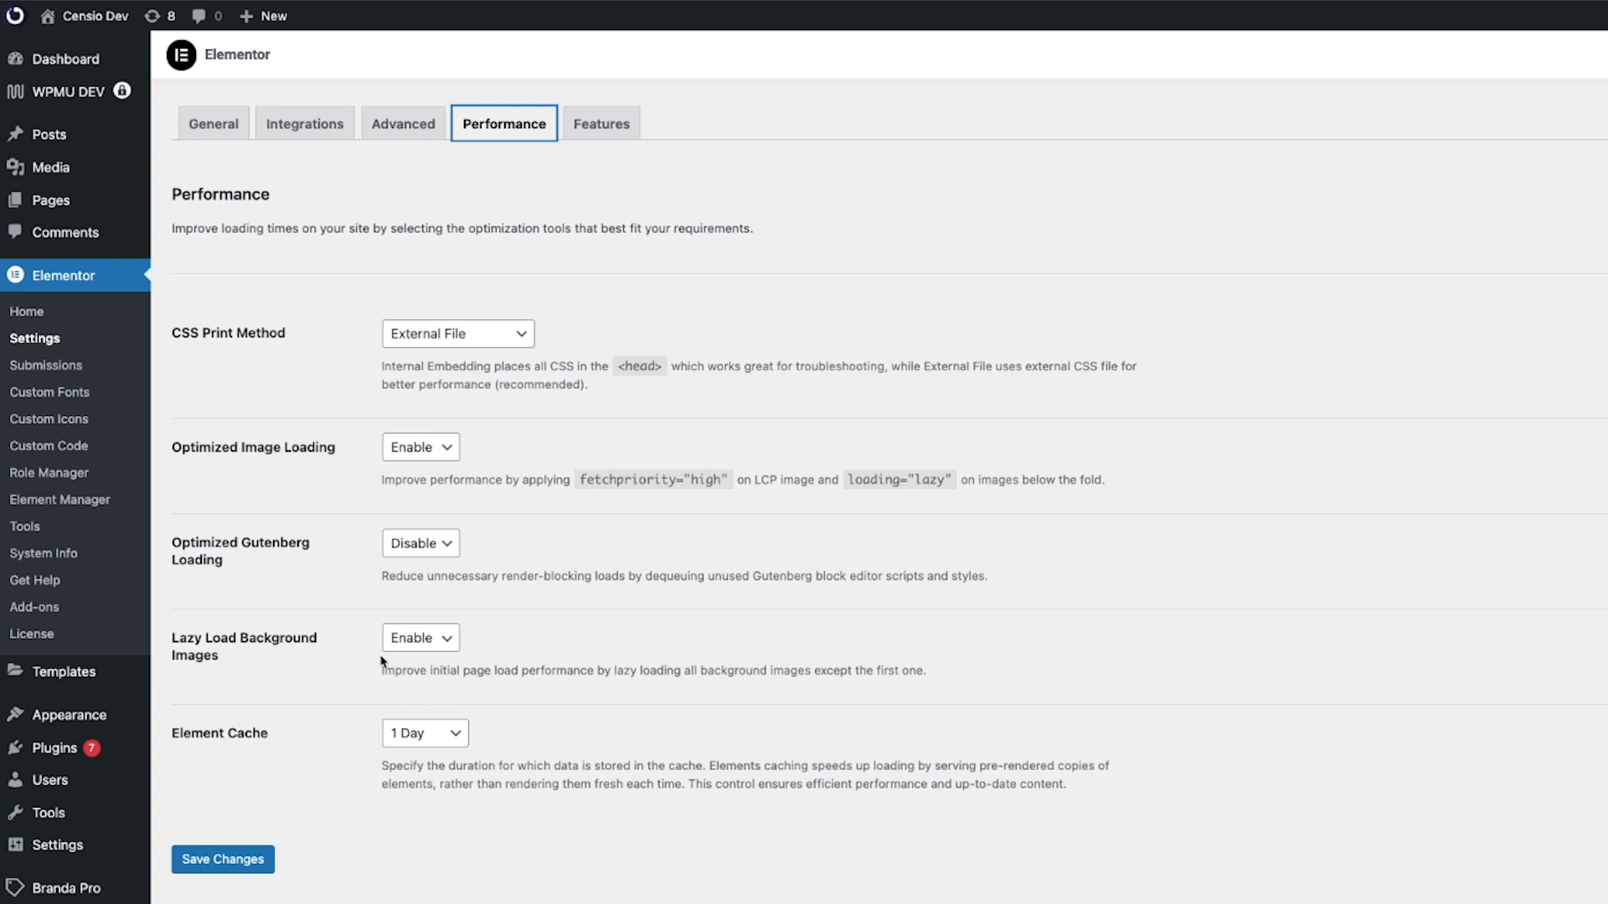
click(393, 130)
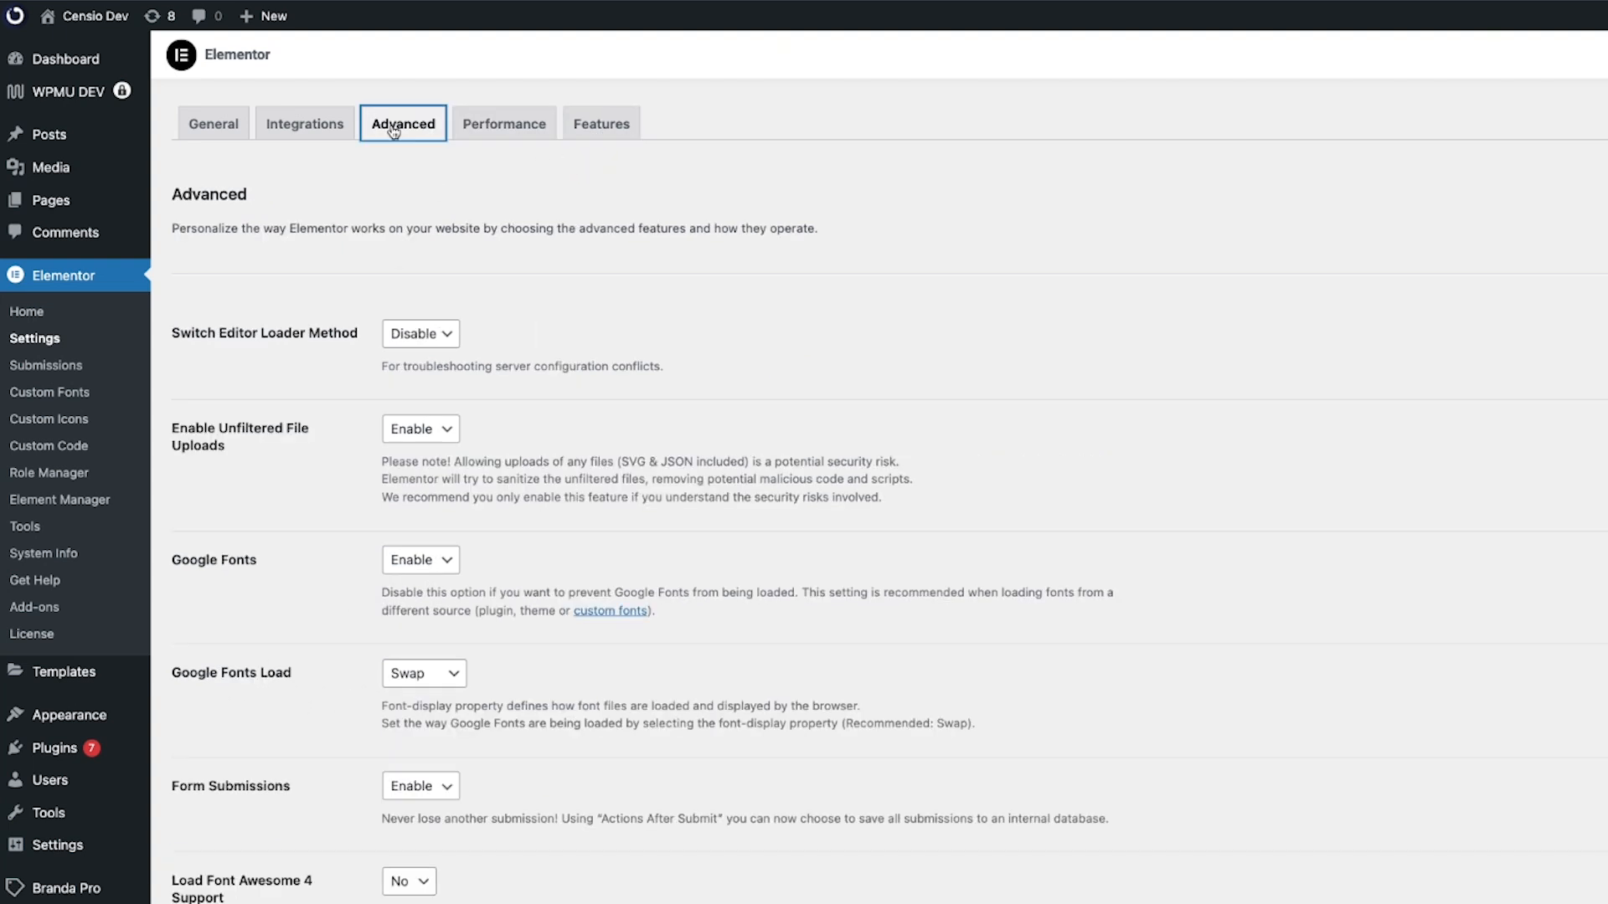
scroll(319, 341, down, 1)
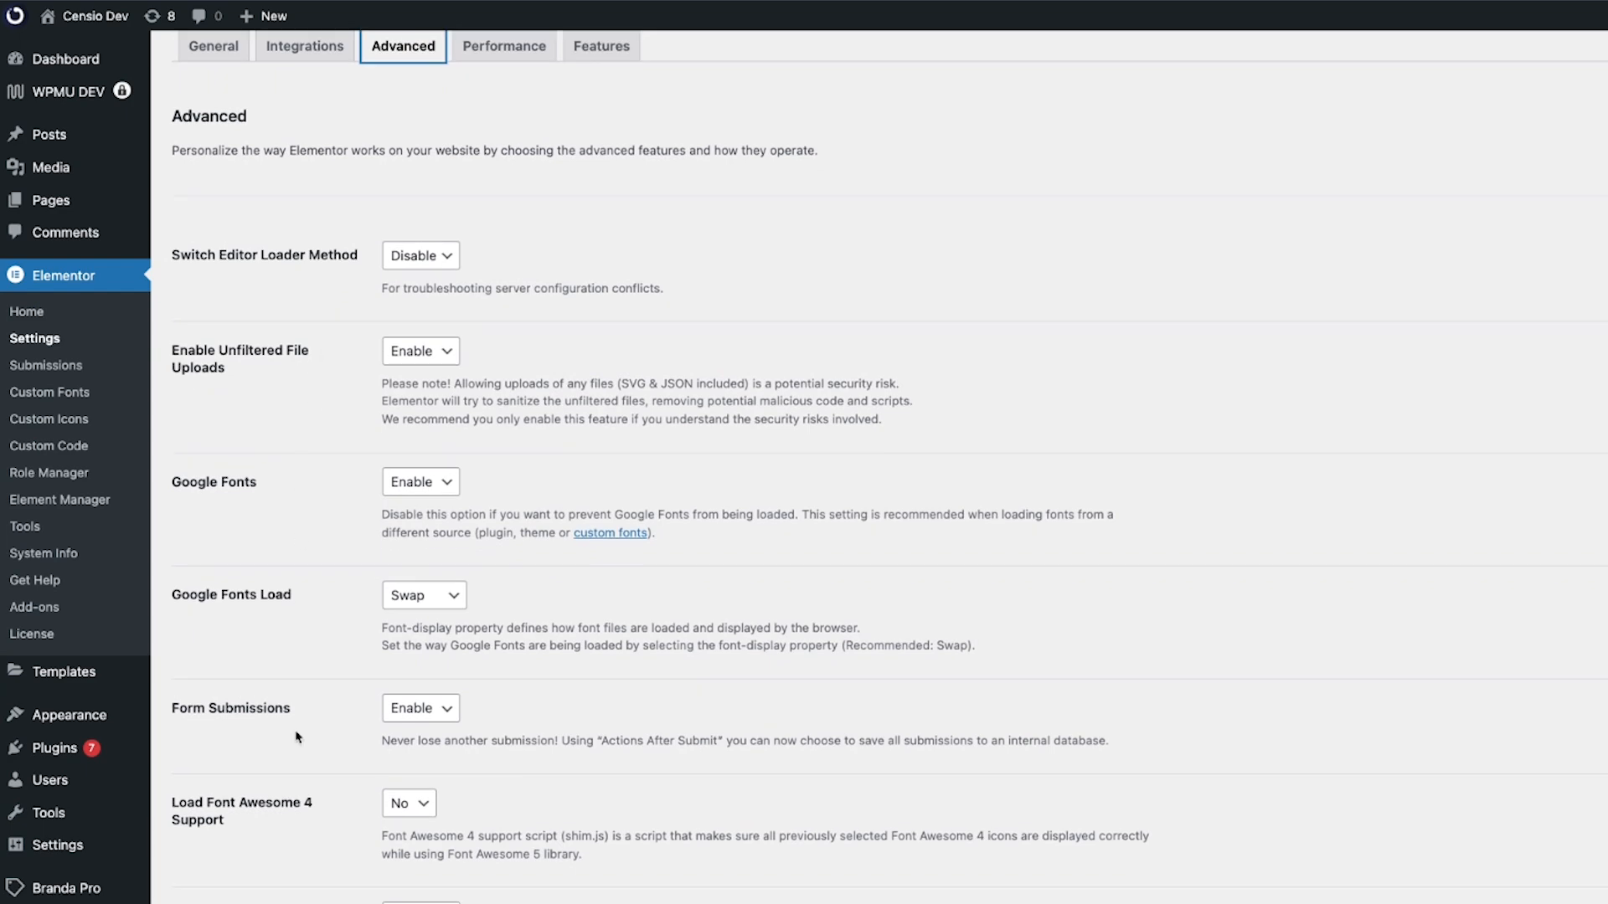
scroll(603, 285, up, 1)
- Review Elementor's Features settings, highlighting Element Caching under Ongoing Experiments and continuing to the Stable Features
click(584, 139)
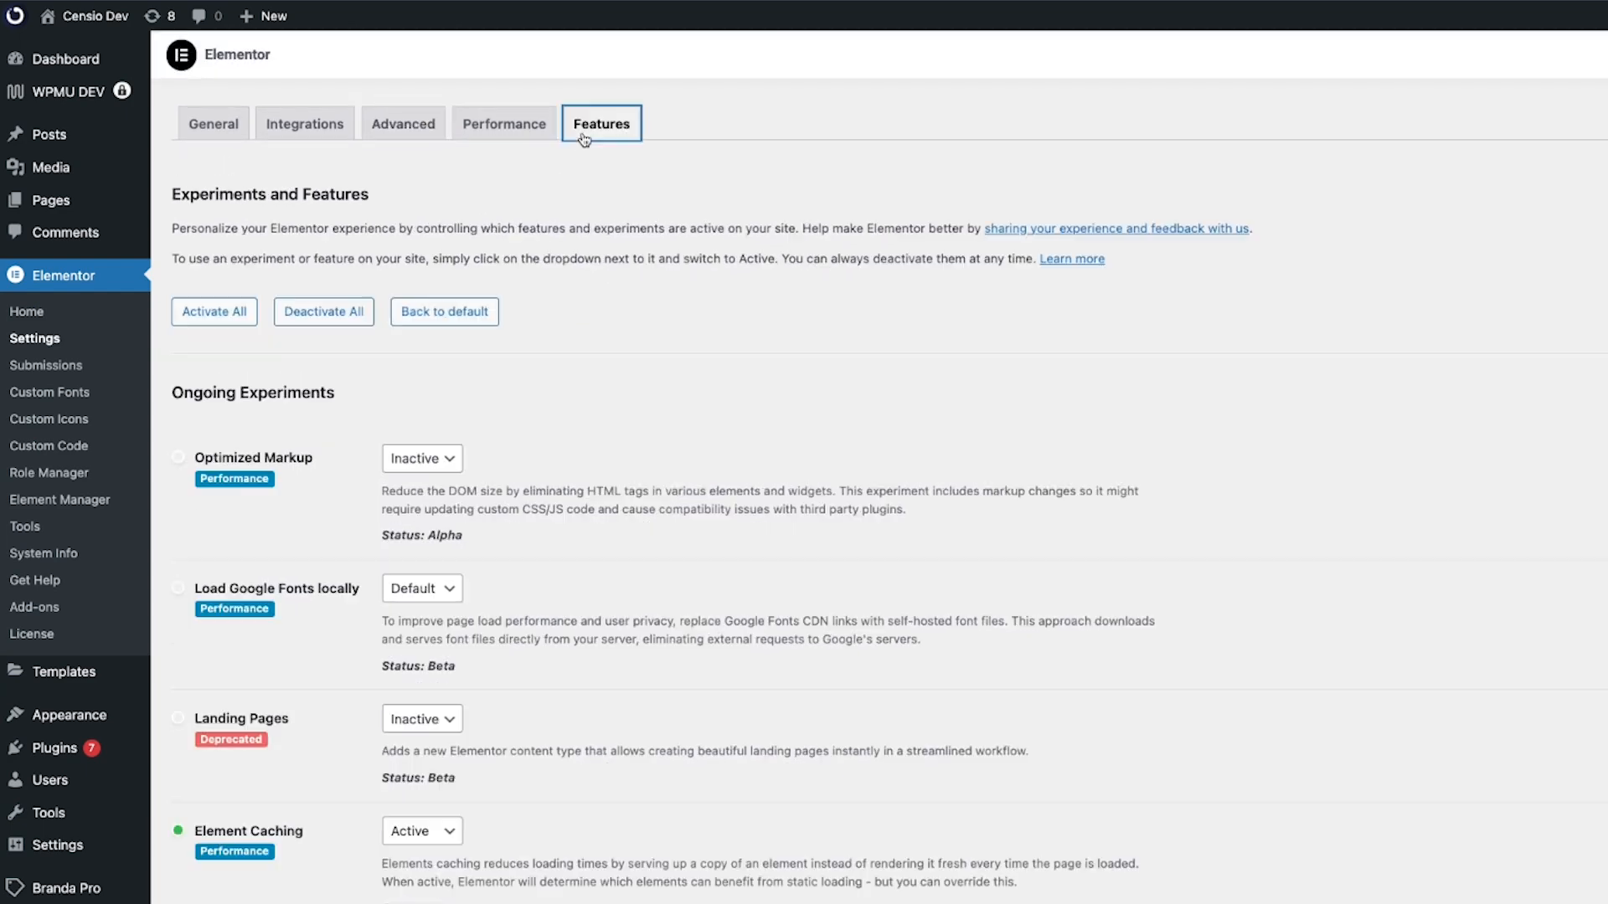
scroll(617, 255, down, 2)
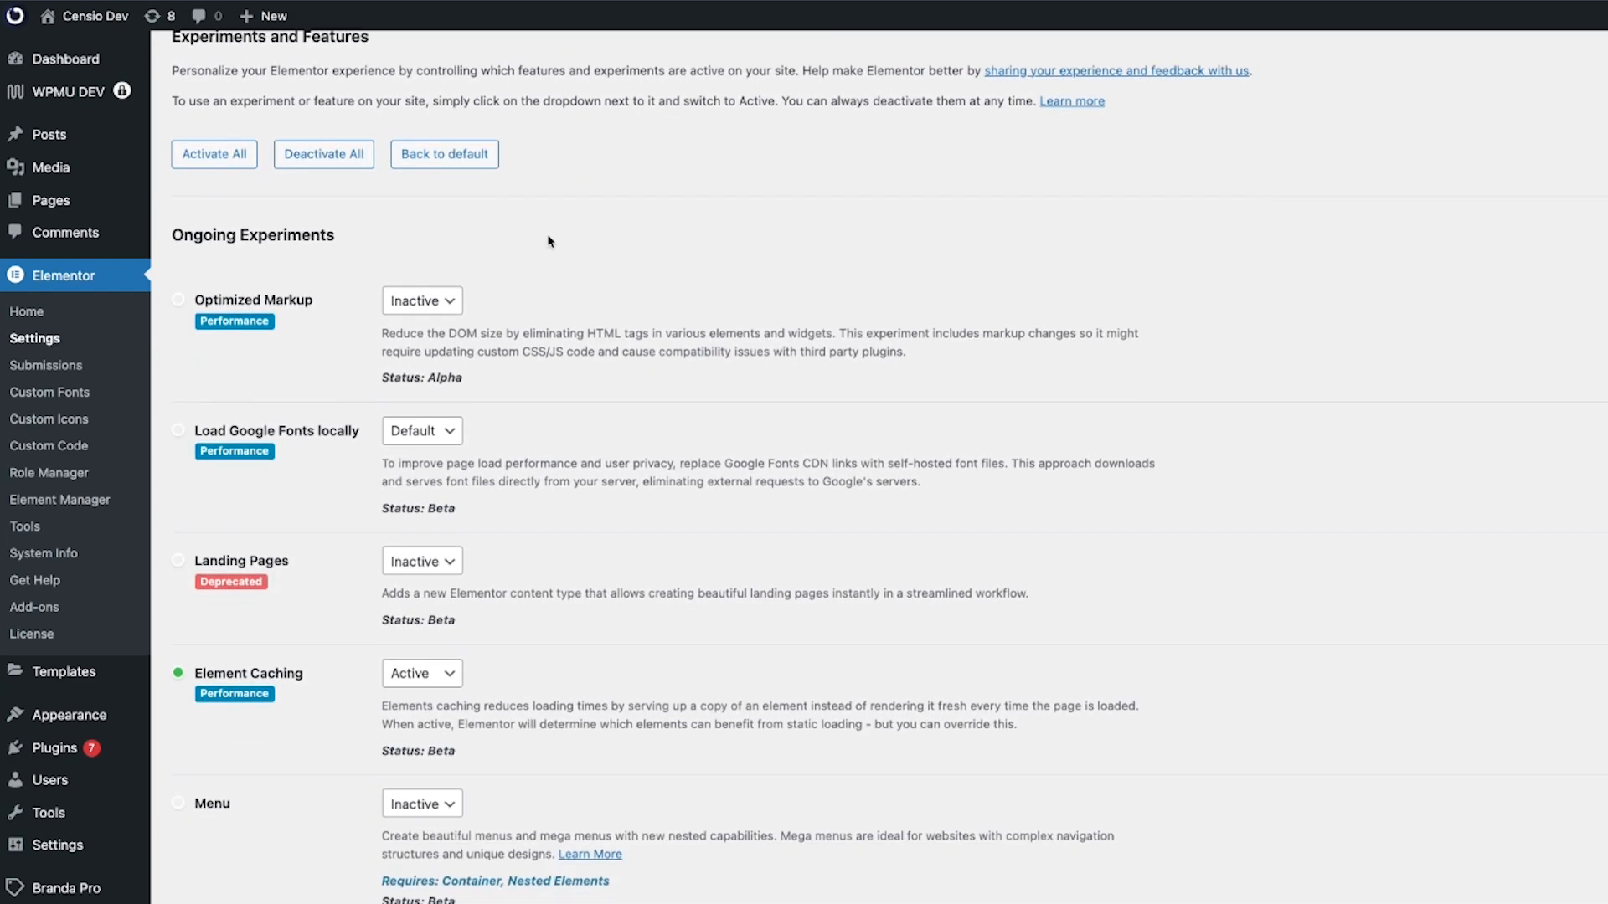
scroll(548, 241, down, 5)
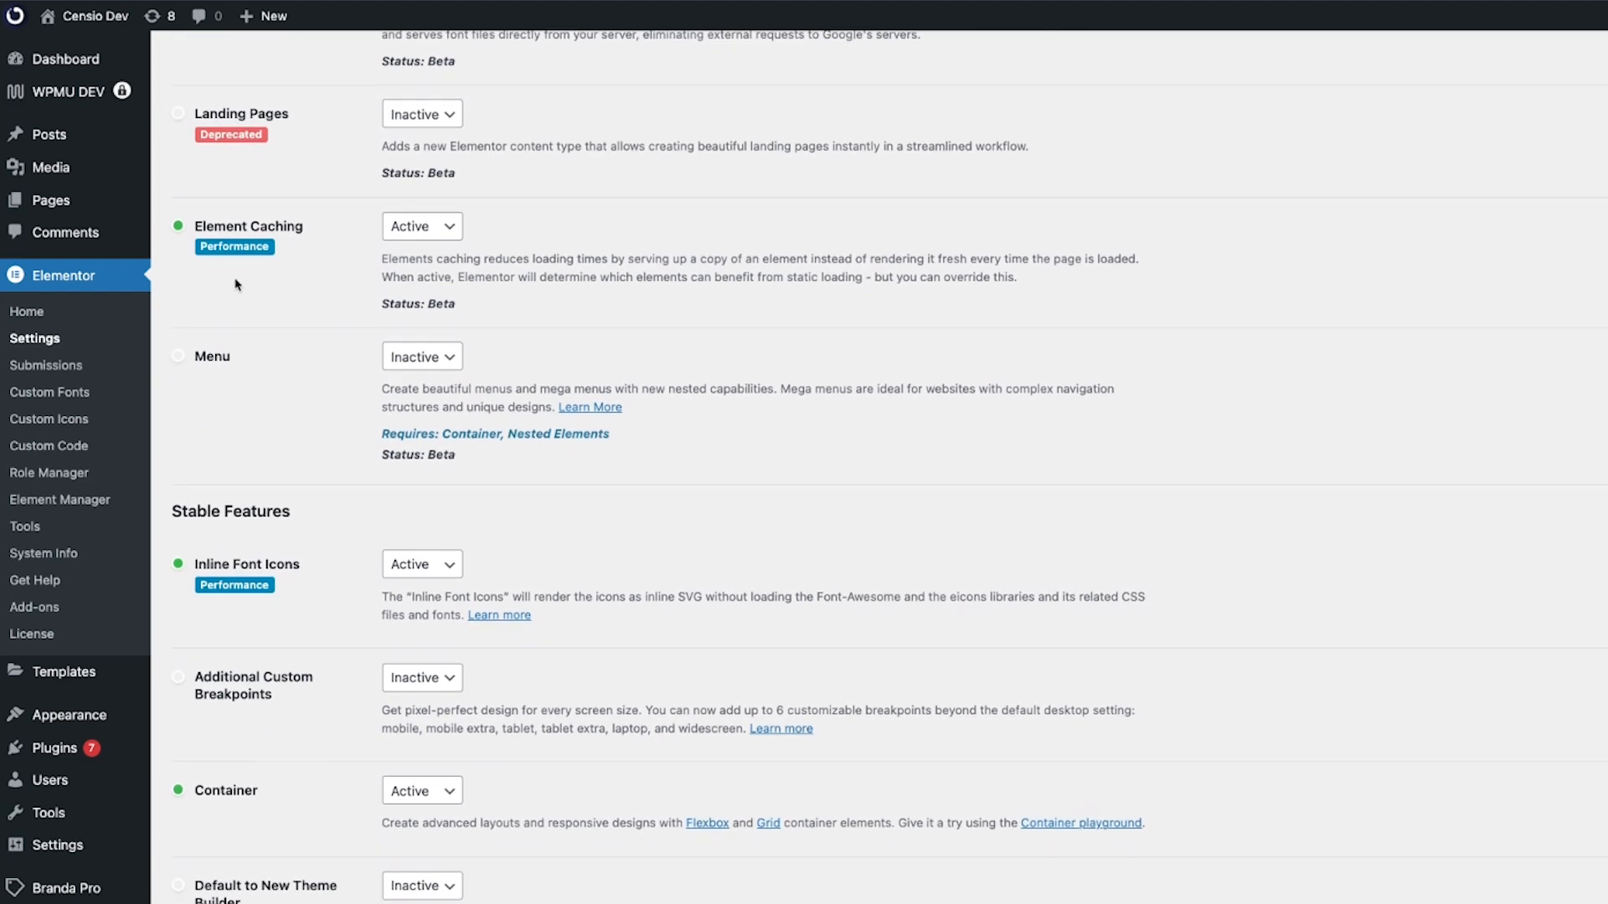
drag(192, 224, 304, 228)
click(295, 265)
scroll(312, 335, down, 4)
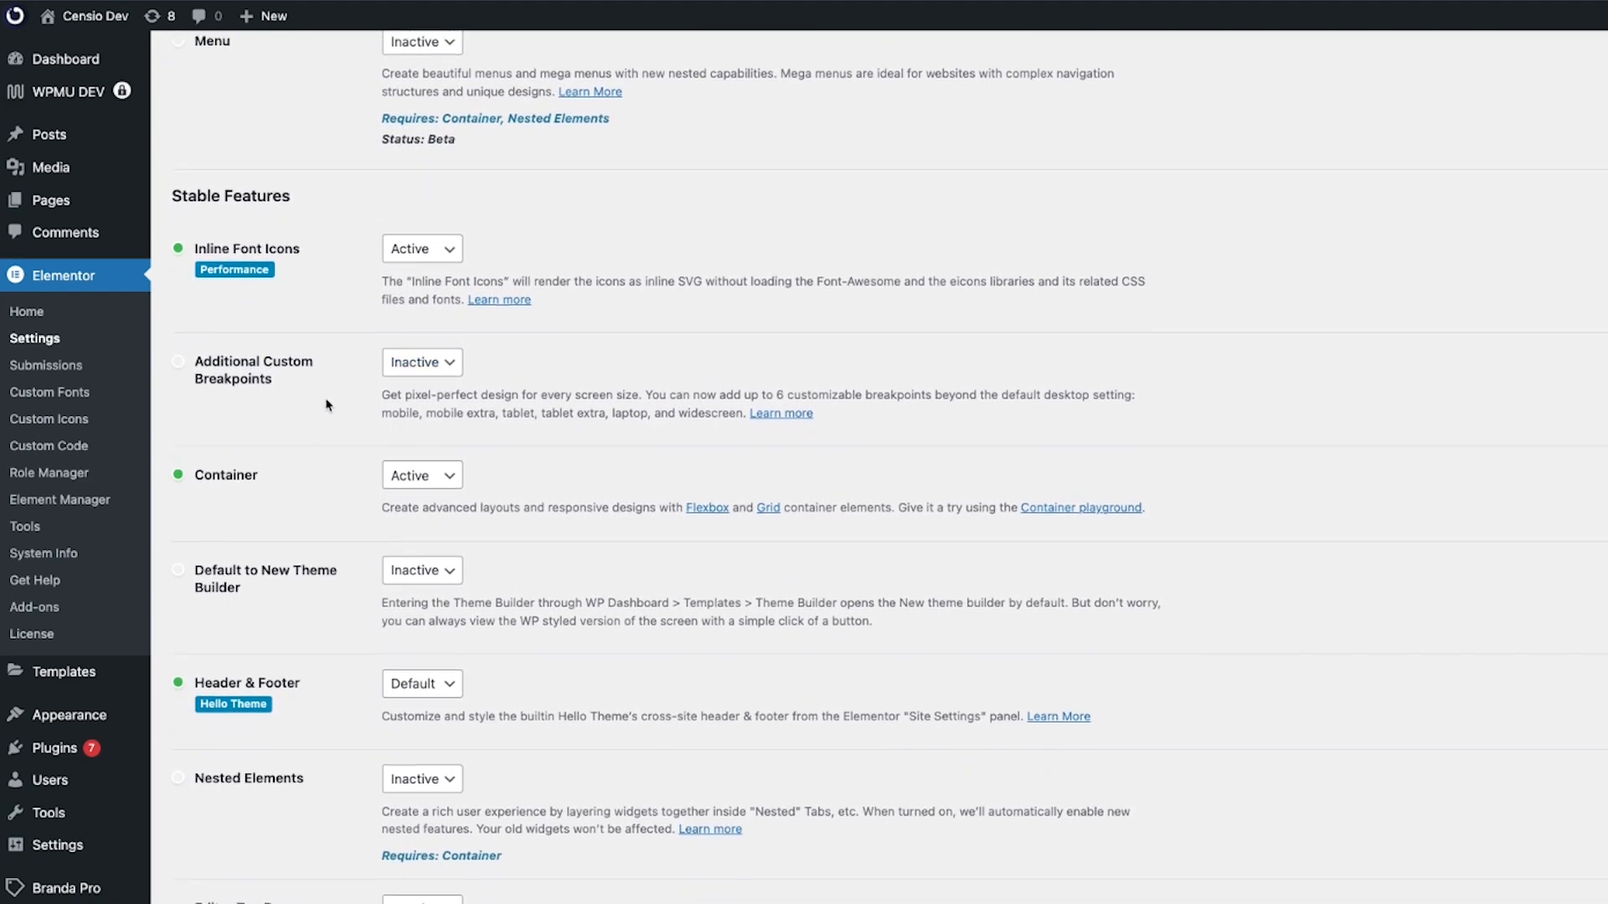
- Highlight the Container and Header & Footer options among Elementor's Stable Features
drag(194, 461, 312, 480)
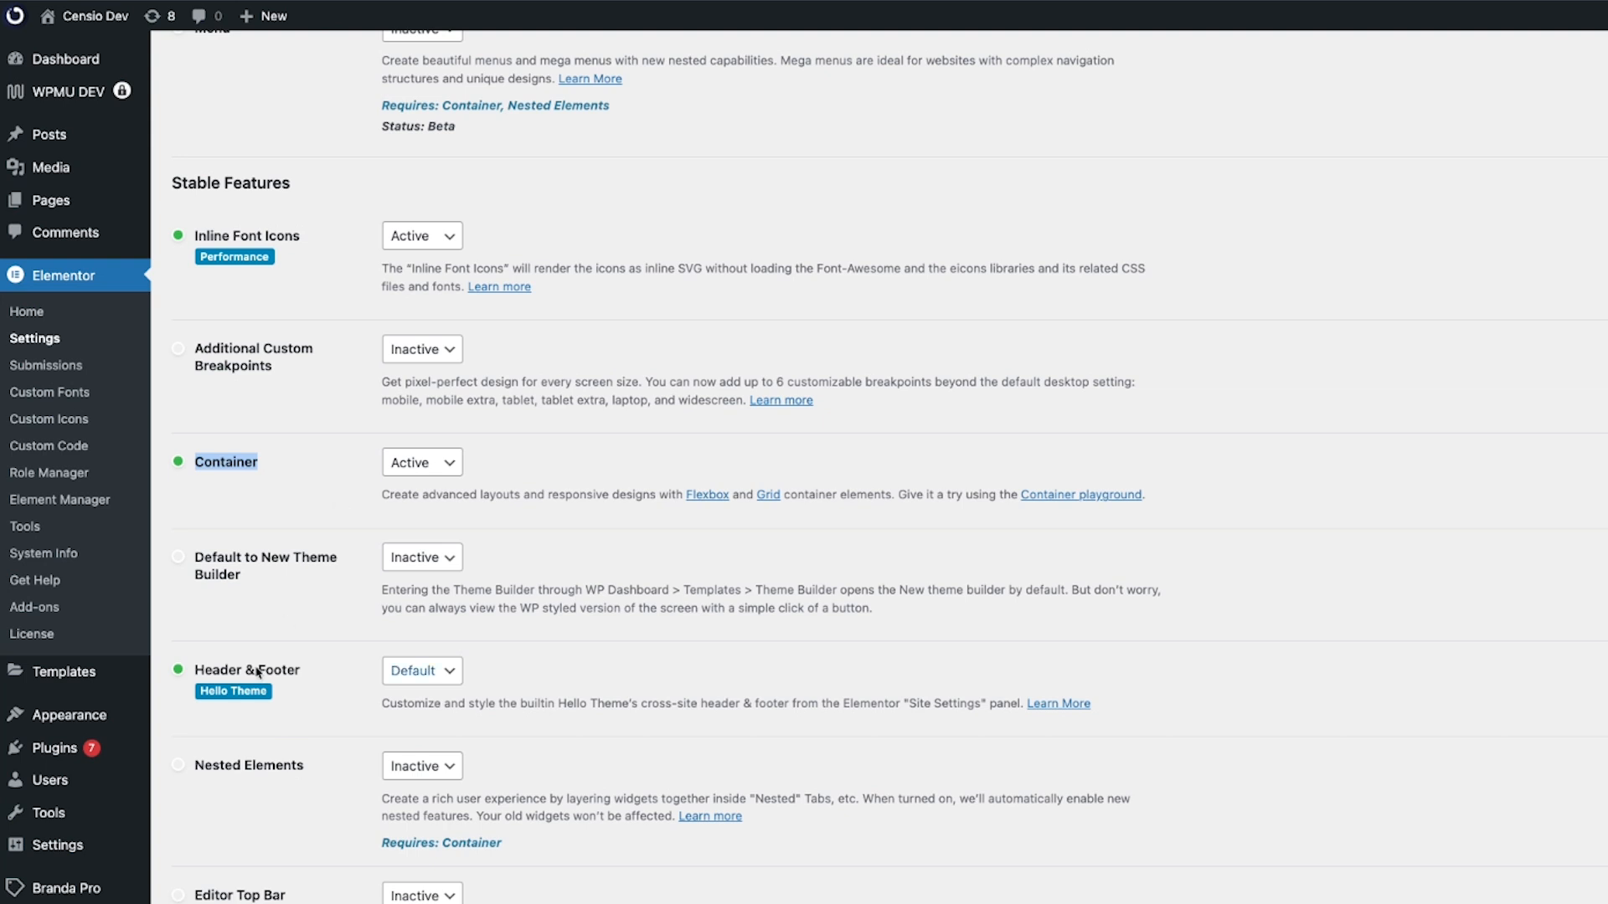
drag(193, 670, 340, 687)
click(331, 702)
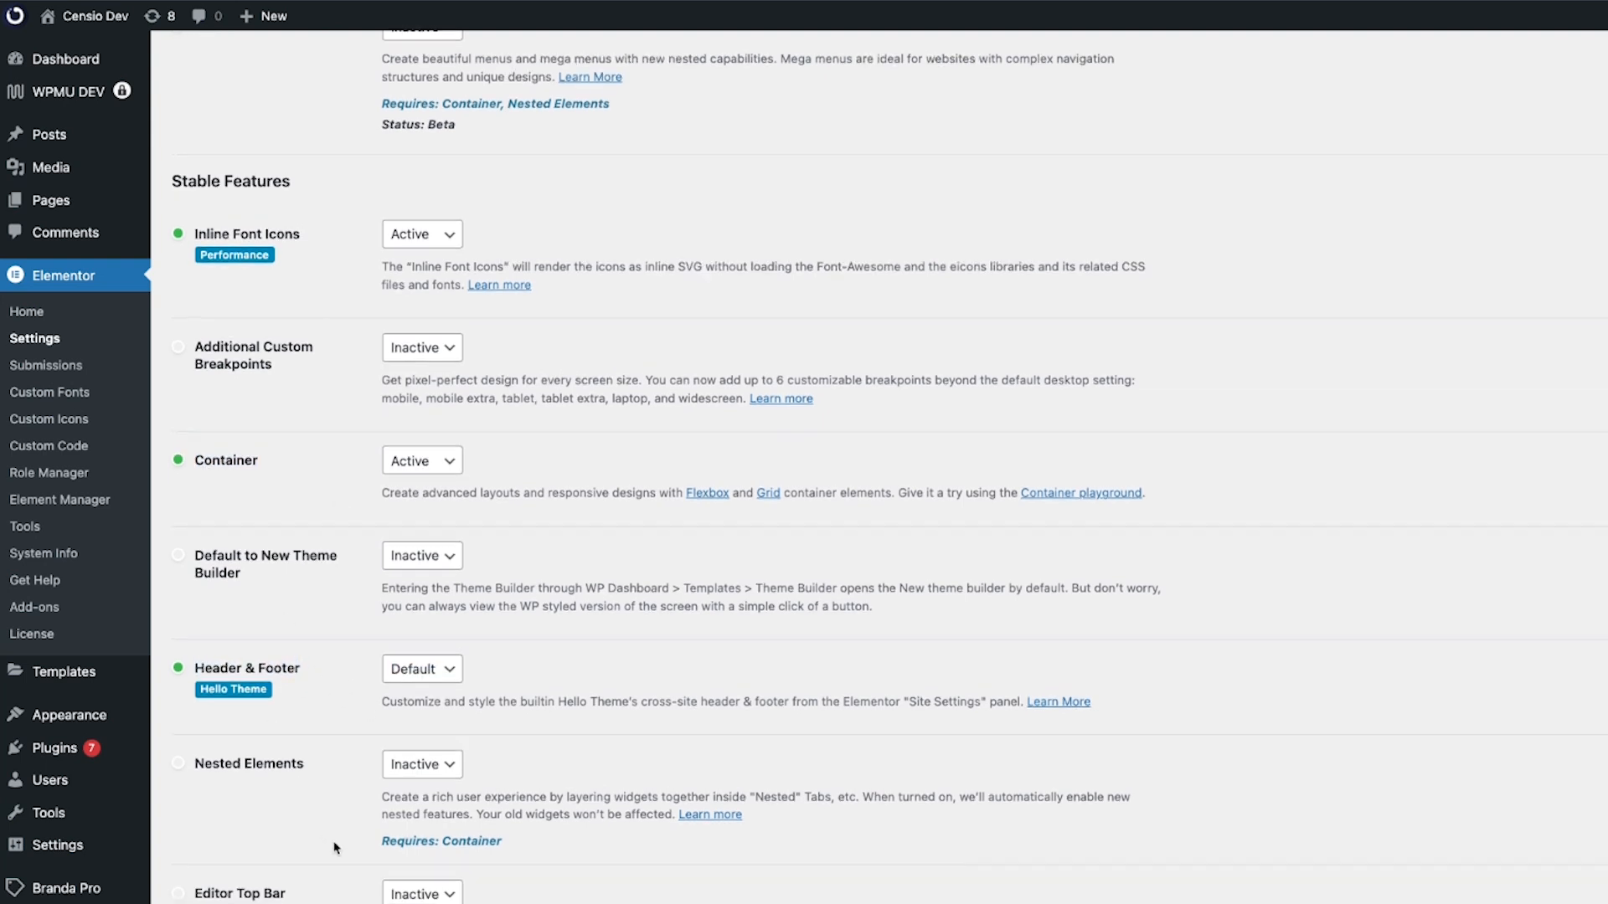
scroll(334, 848, up, 4)
scroll(207, 777, up, 8)
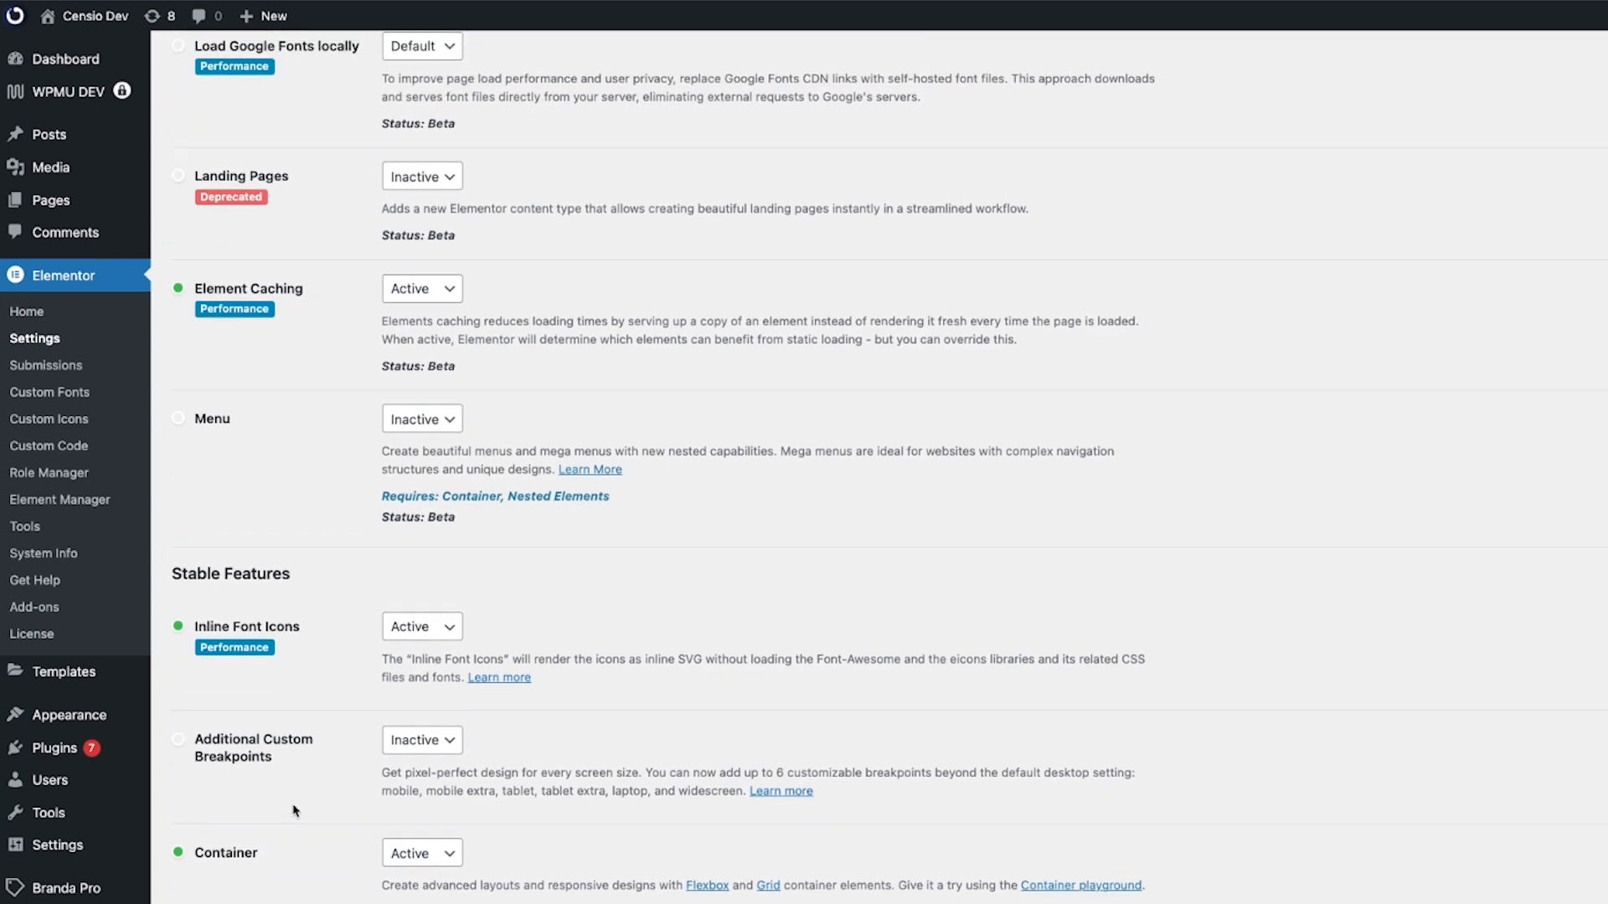